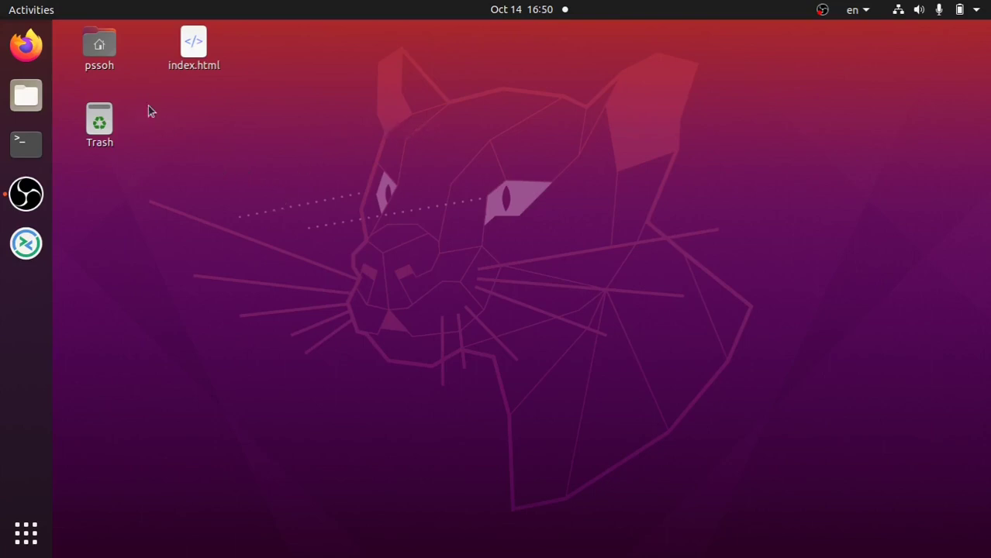
- Launch Firefox from the dock so the Google home page appears
left_click(26, 45)
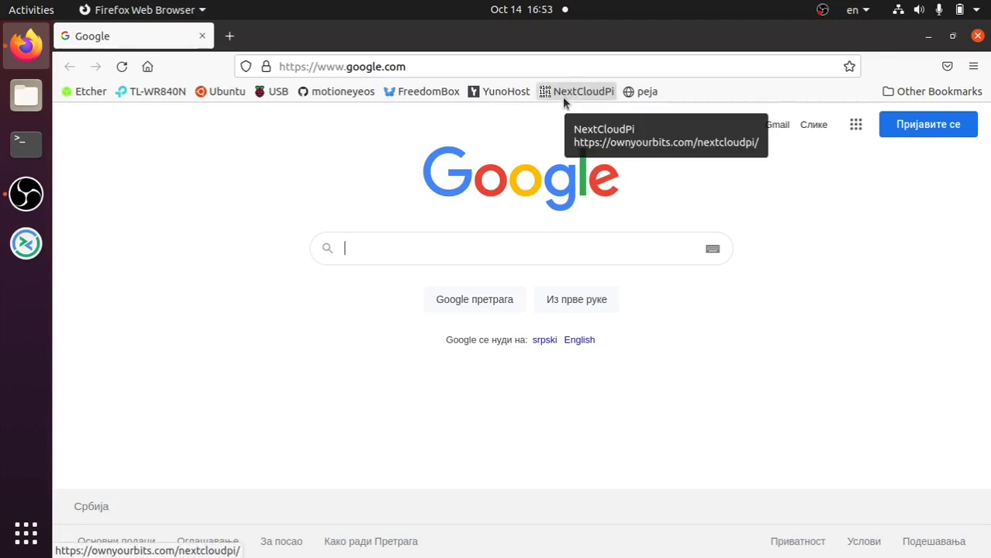
- Browse the 'peja' course site's Analogna elektronika and home pages, returning to the reloaded index
left_click(648, 92)
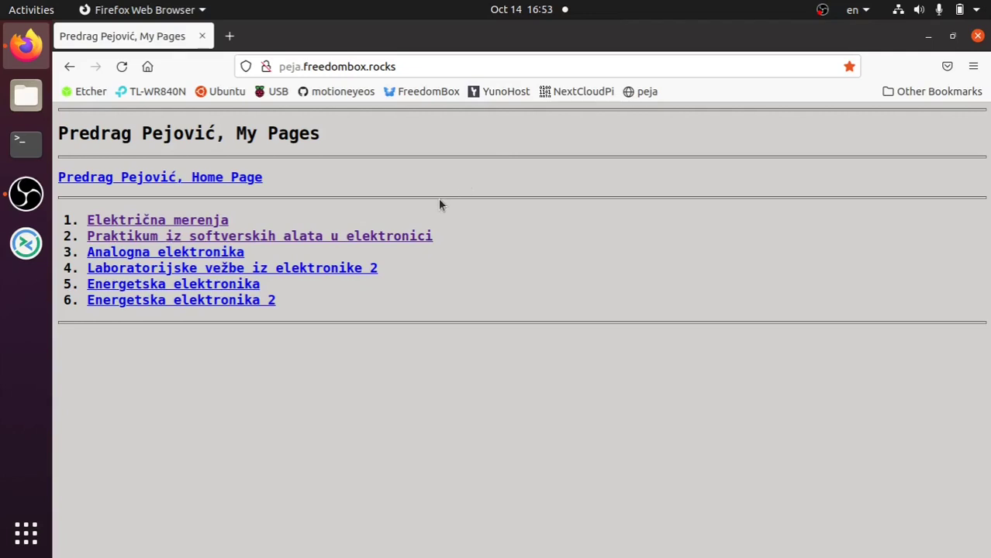
left_click(215, 252)
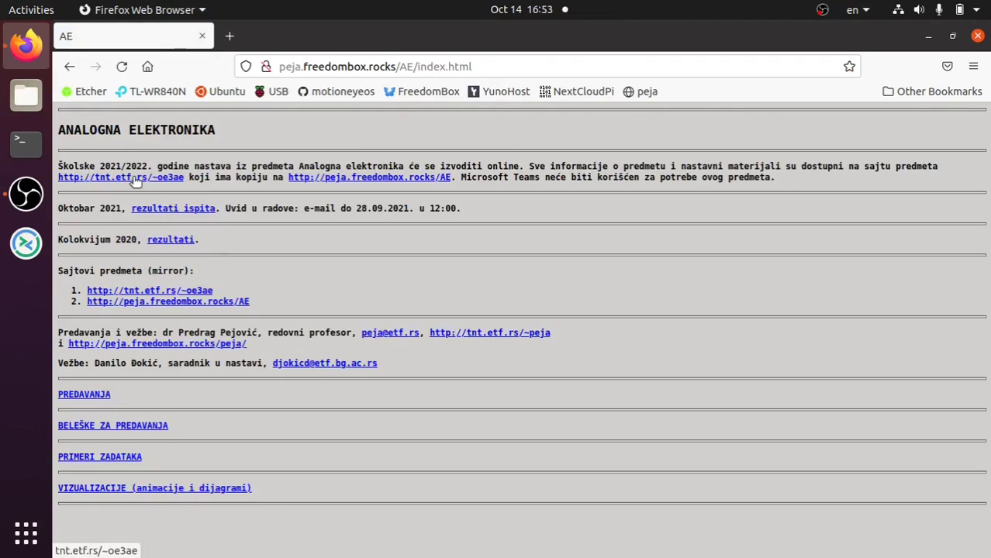
left_click(72, 68)
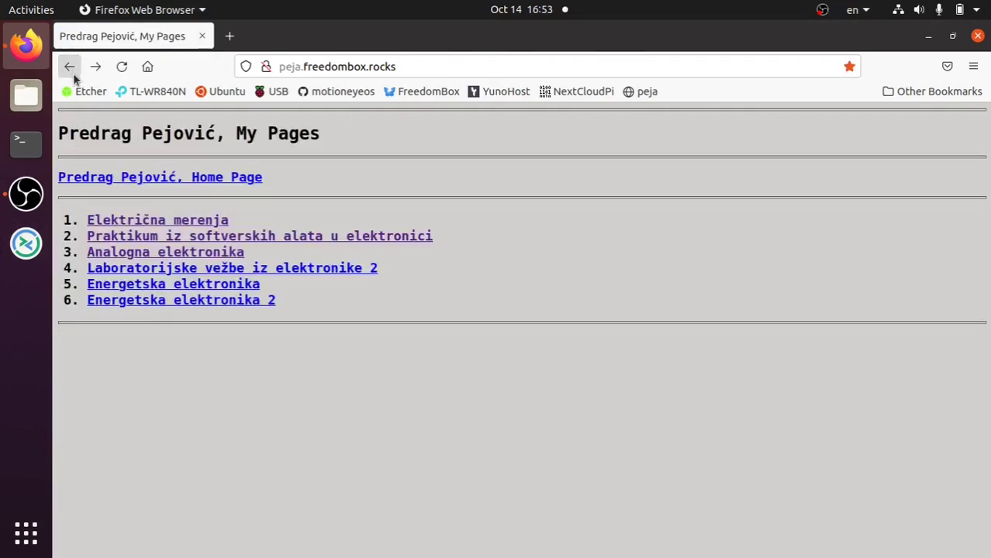
left_click(80, 181)
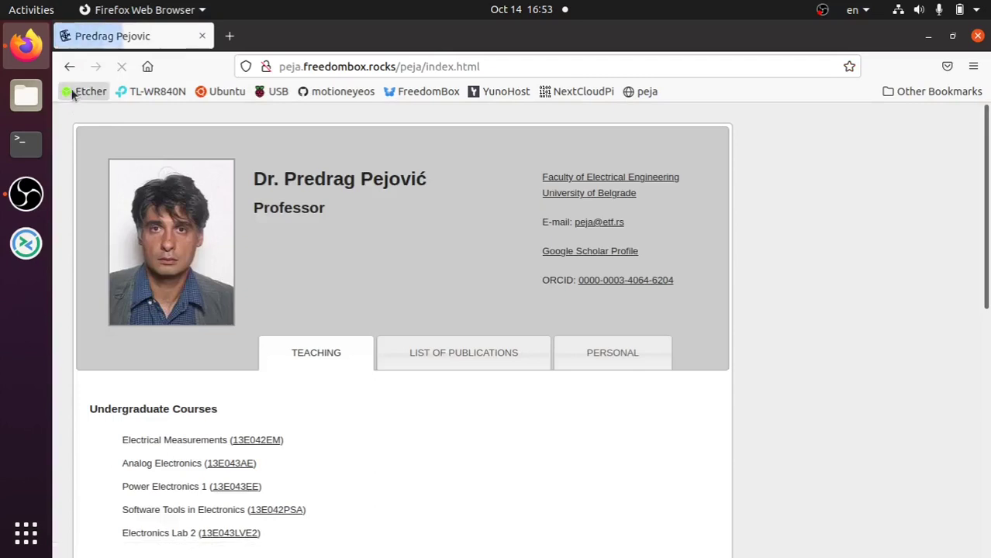
left_click(69, 68)
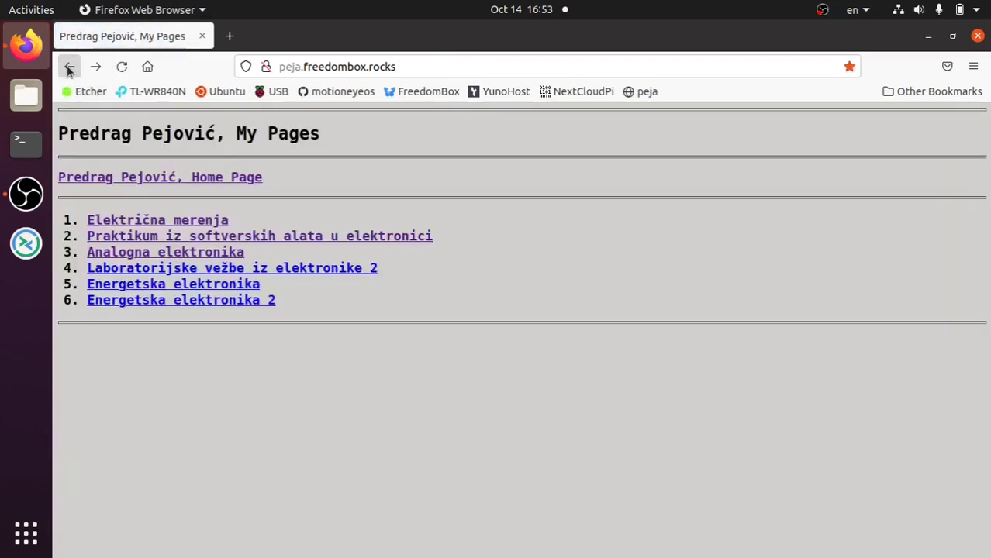
left_click(115, 177)
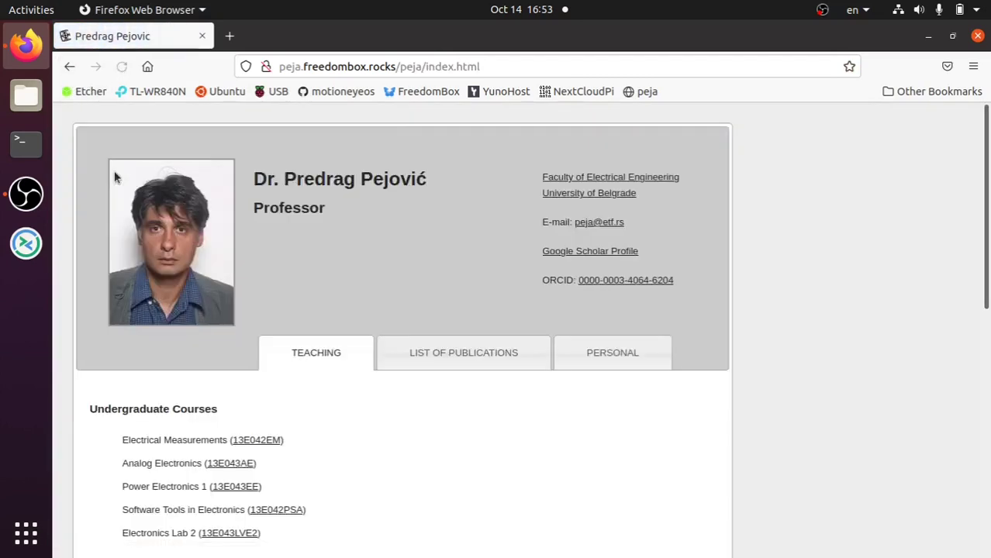
left_click(69, 66)
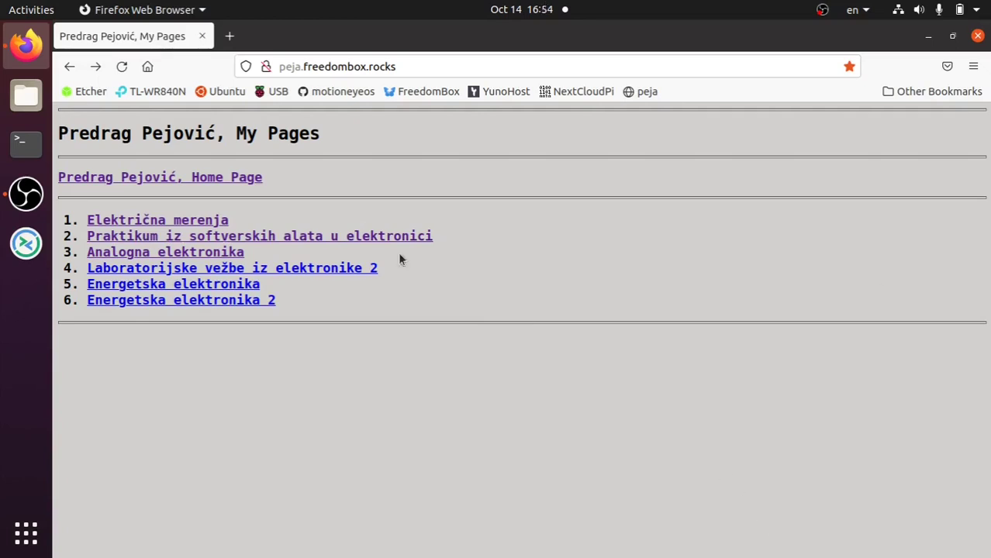
left_click(631, 90)
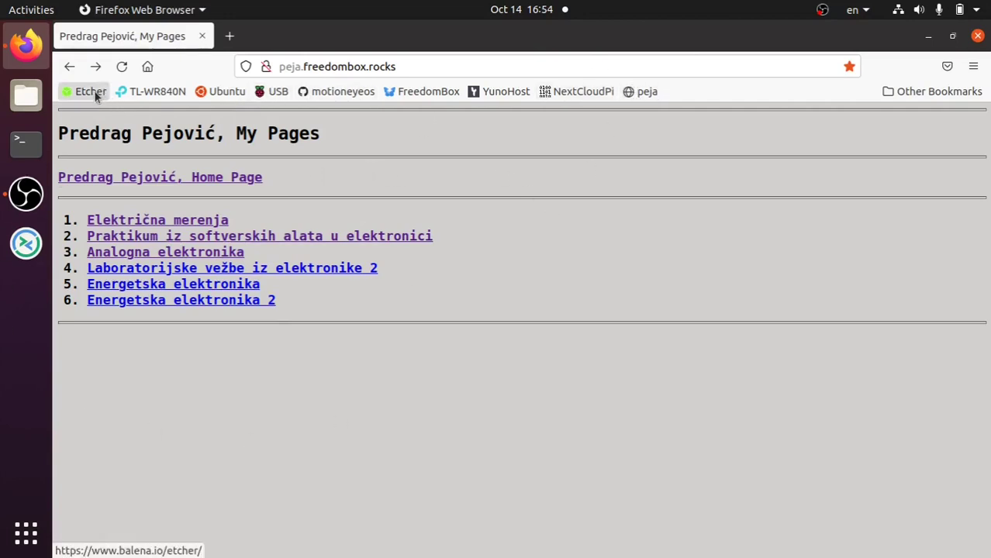
- Log in to the TL-WR840N router at 192.168.1.1 with the router username and password
left_click(140, 93)
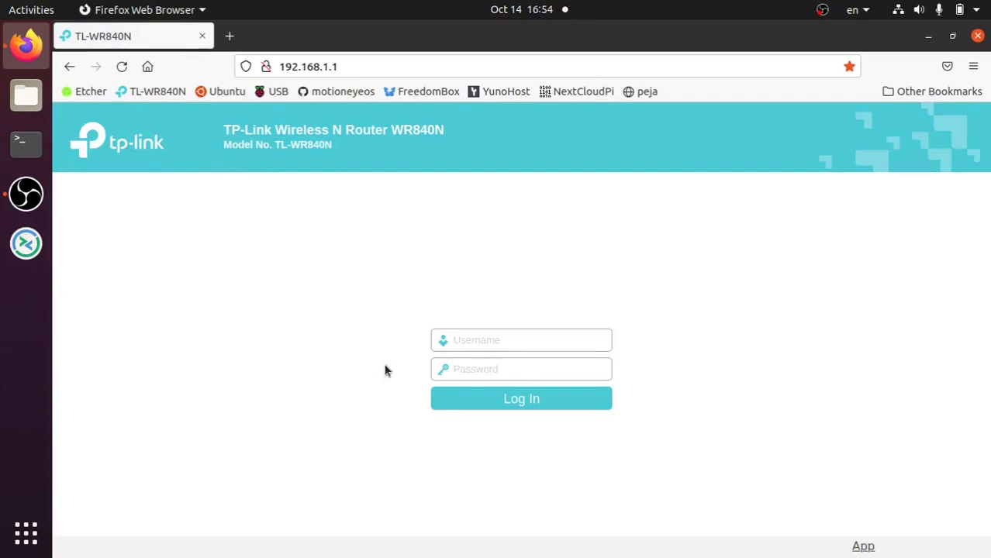
type("peja")
key("Tab")
type("admin")
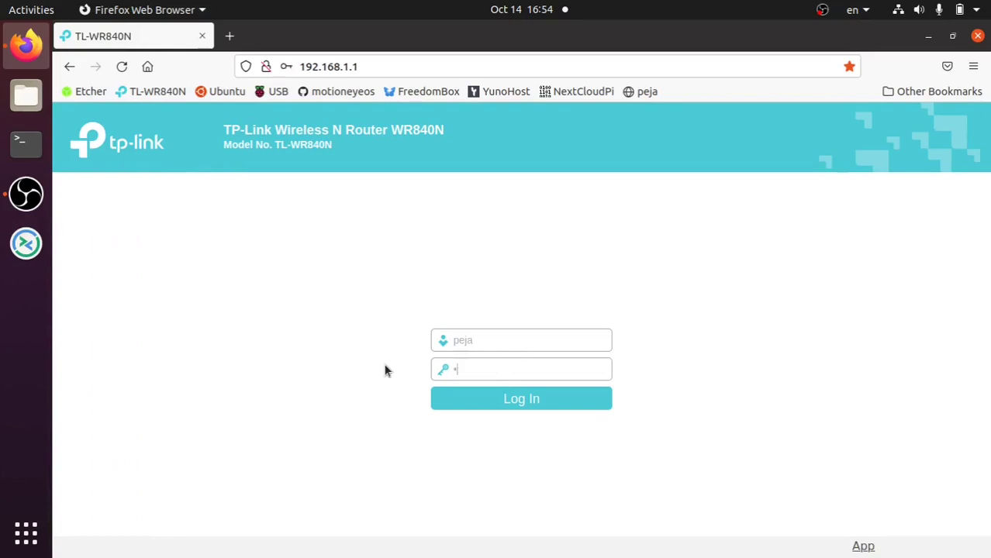
key("Return")
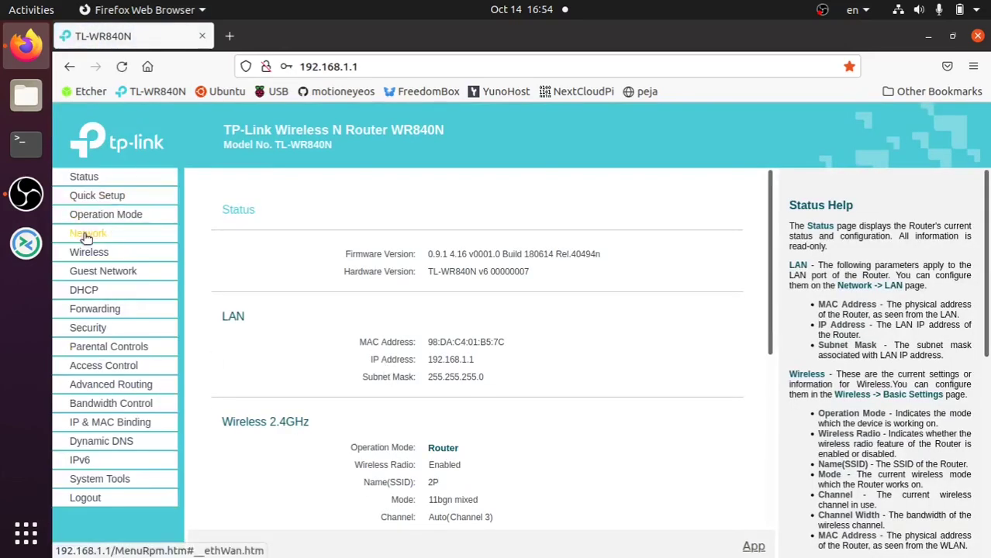
- Show the router's Network WAN Settings page with its static IP configuration
left_click(87, 234)
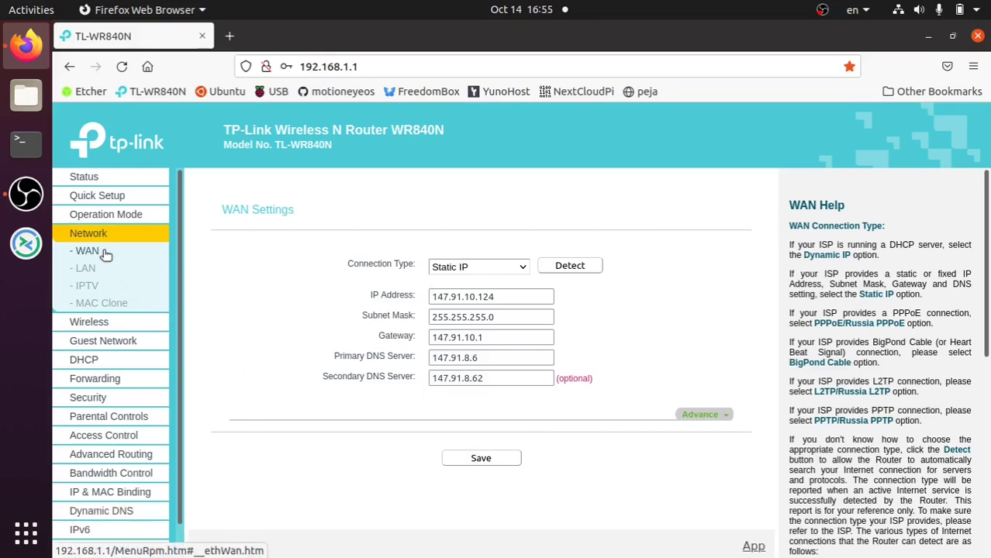
- Review the router's WAN, DHCP settings and five-device DHCP clients list, then visit balenaEtcher's website
left_click(83, 359)
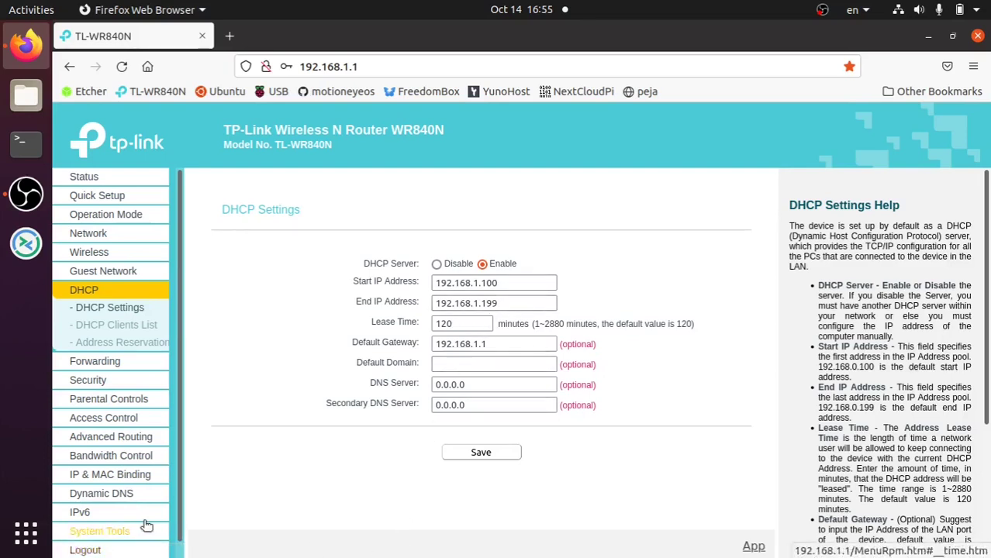
left_click(131, 326)
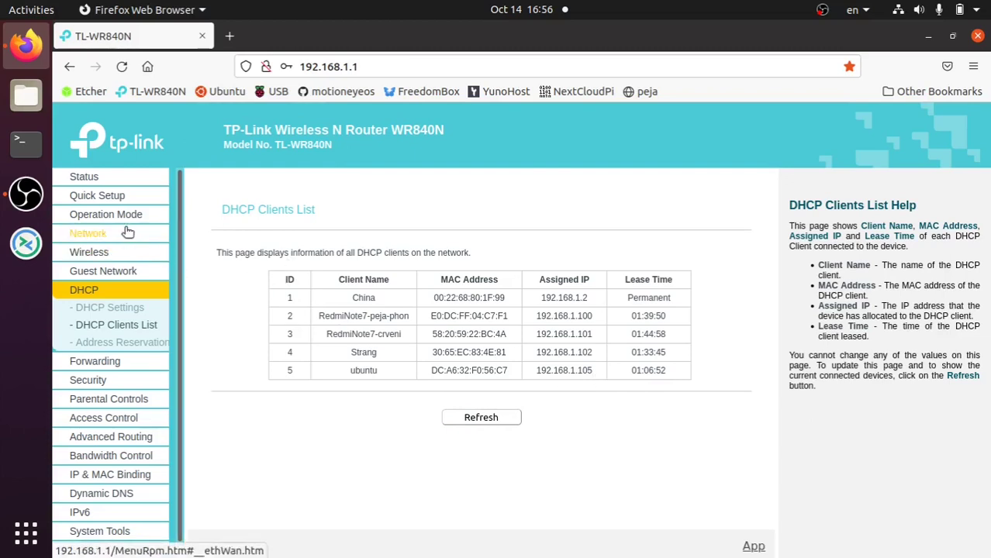
left_click(108, 241)
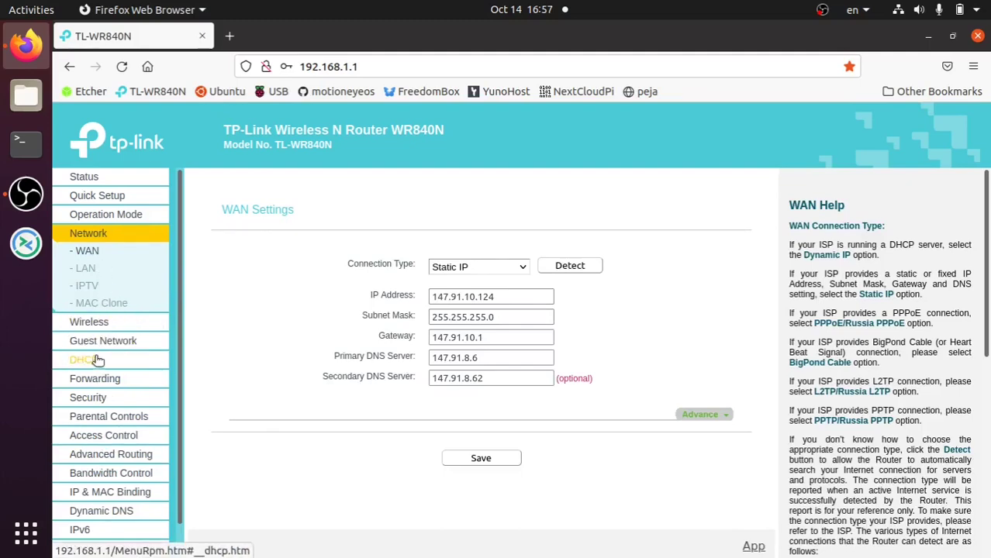
left_click(93, 360)
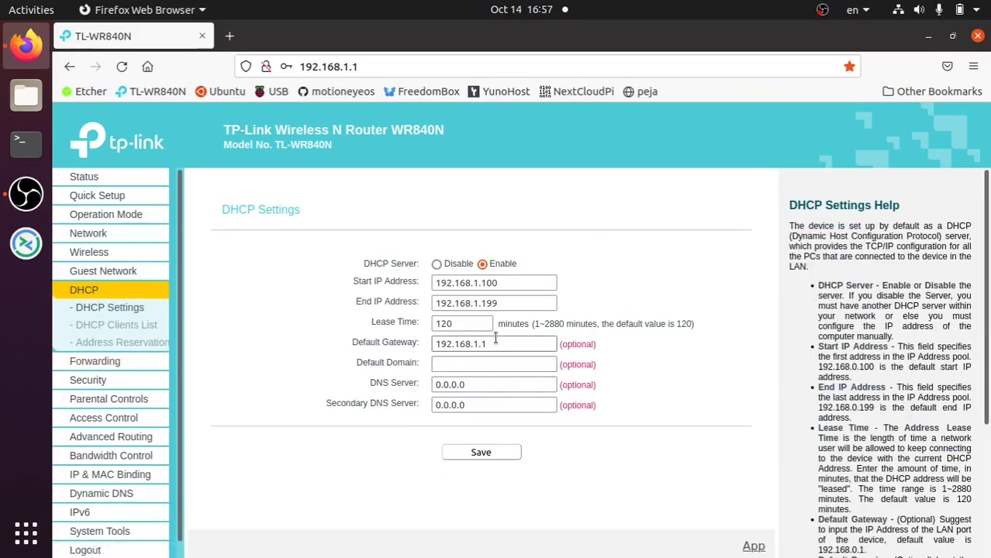
left_click(116, 325)
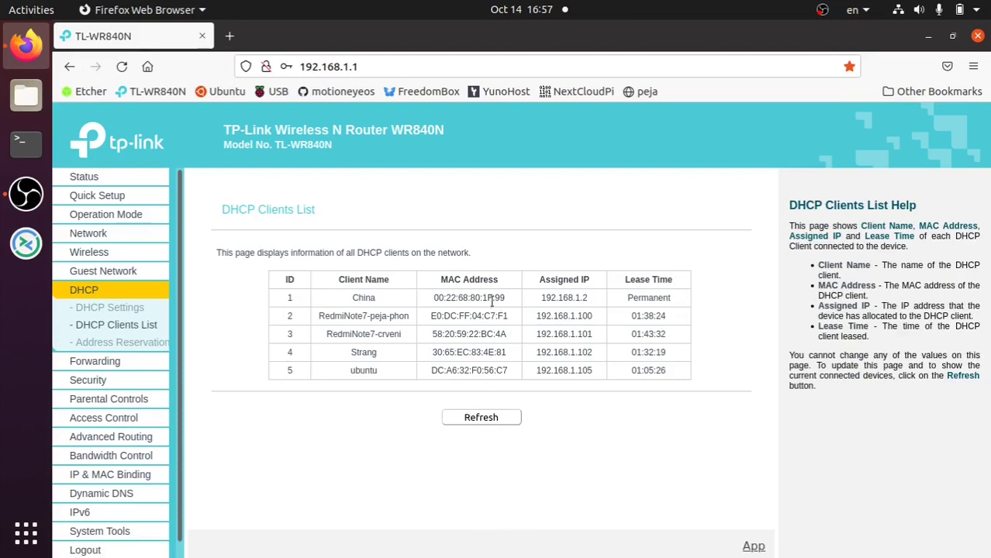
left_click(78, 92)
- In a maximized terminal, run 'ip address' and highlight the enp1s0 address 192.168.1.102
left_click(26, 143)
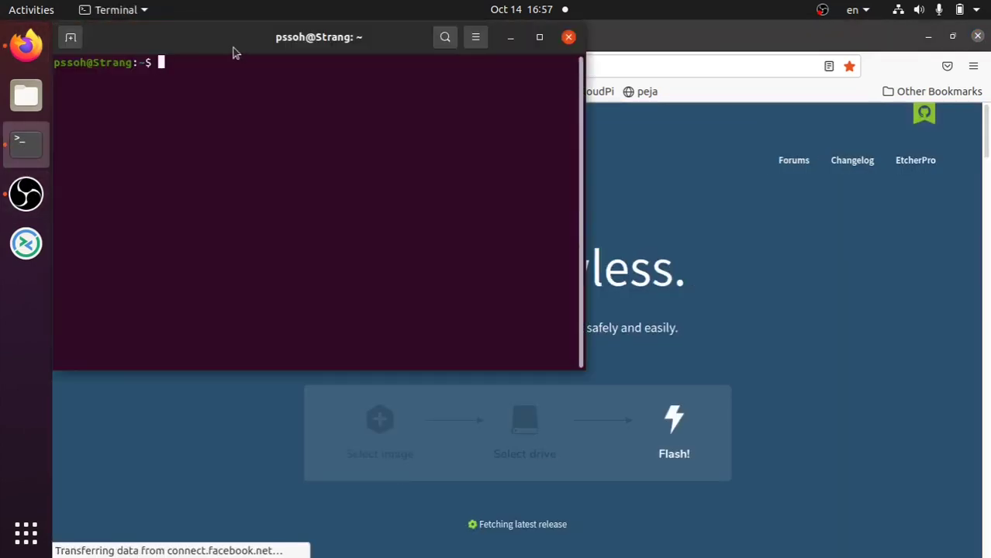
double_click(232, 48)
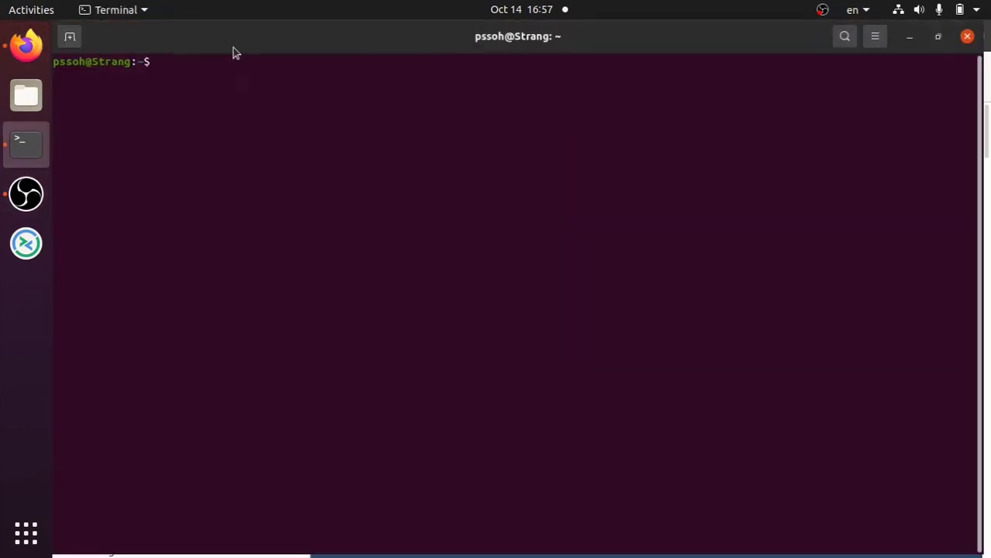
type("ip")
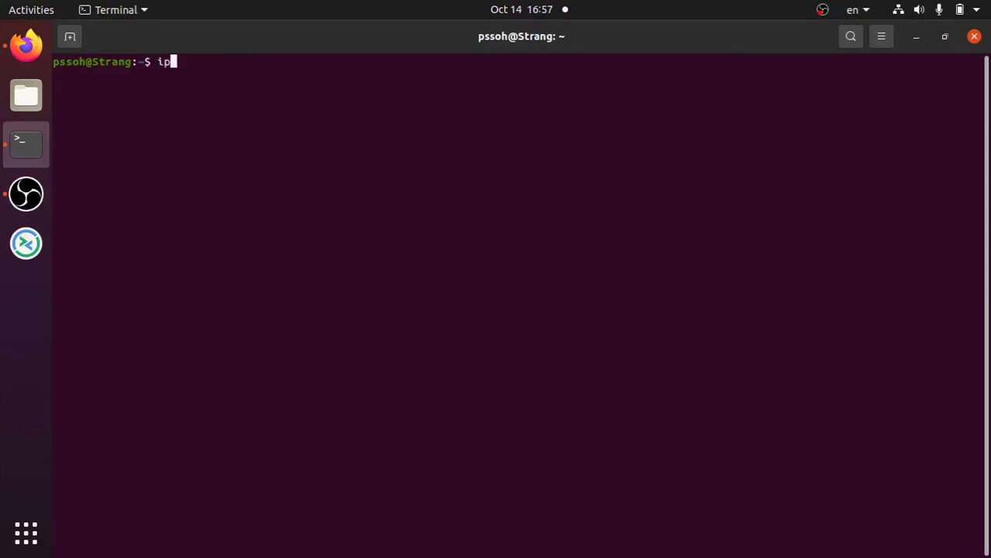
type(" address")
key("Return")
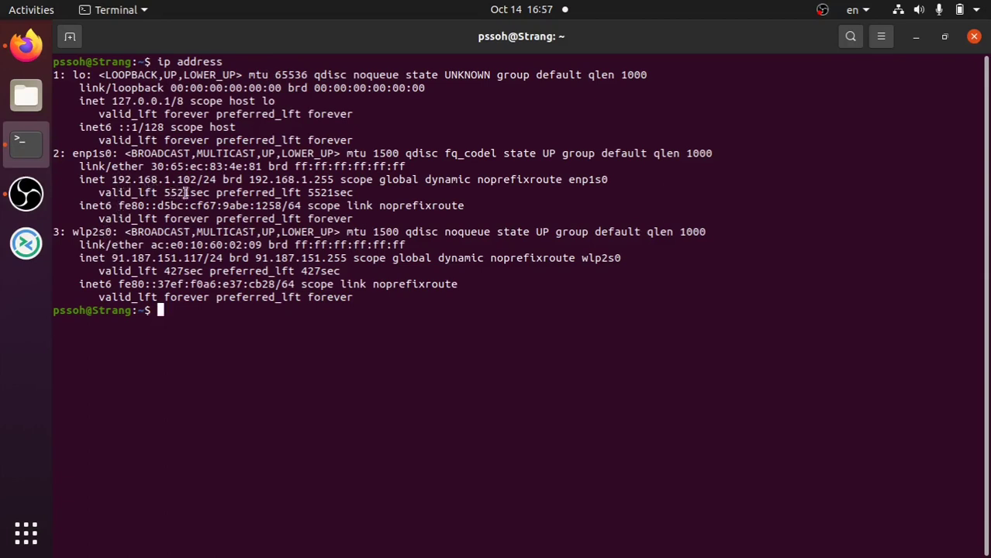
left_click_drag(198, 179, 138, 186)
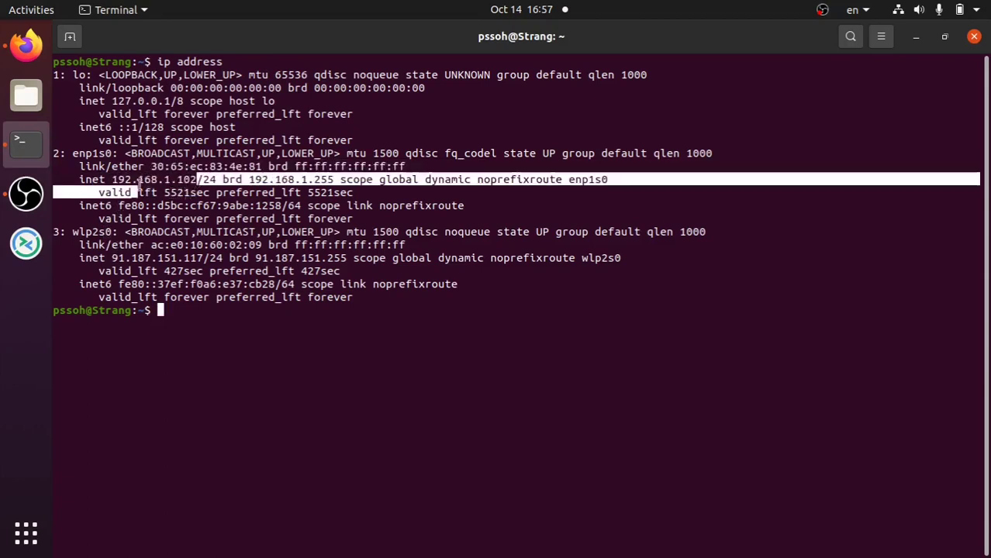
left_click(137, 180)
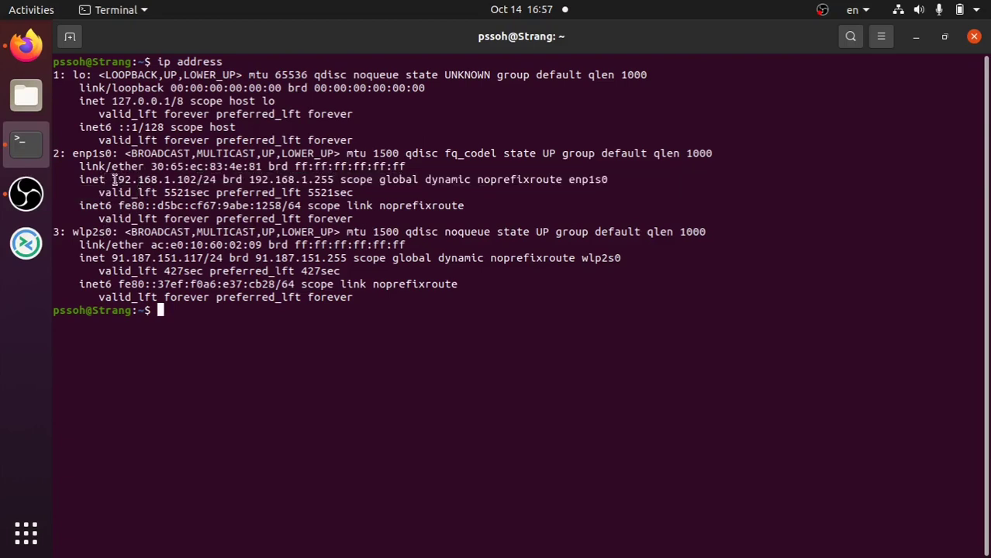
left_click_drag(113, 180, 195, 179)
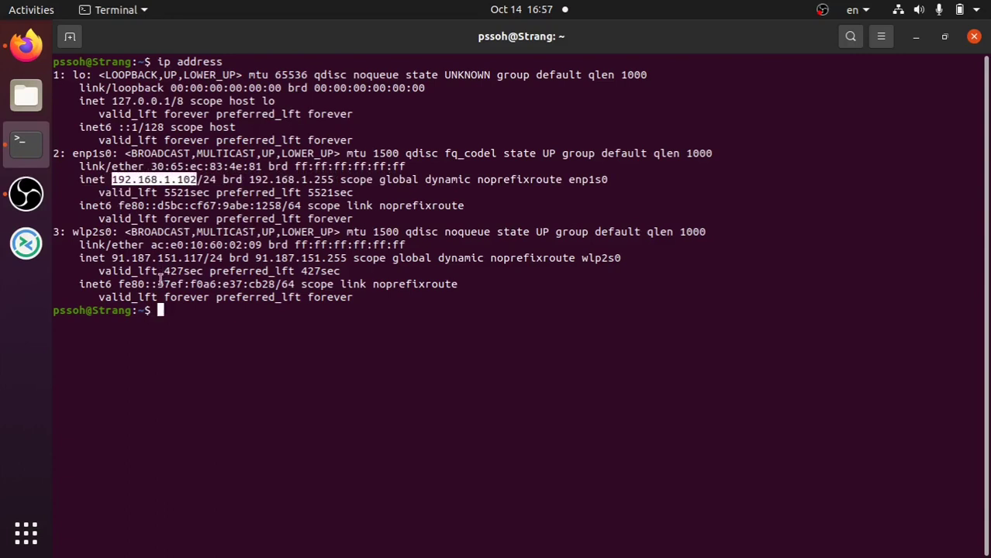
left_click(188, 232)
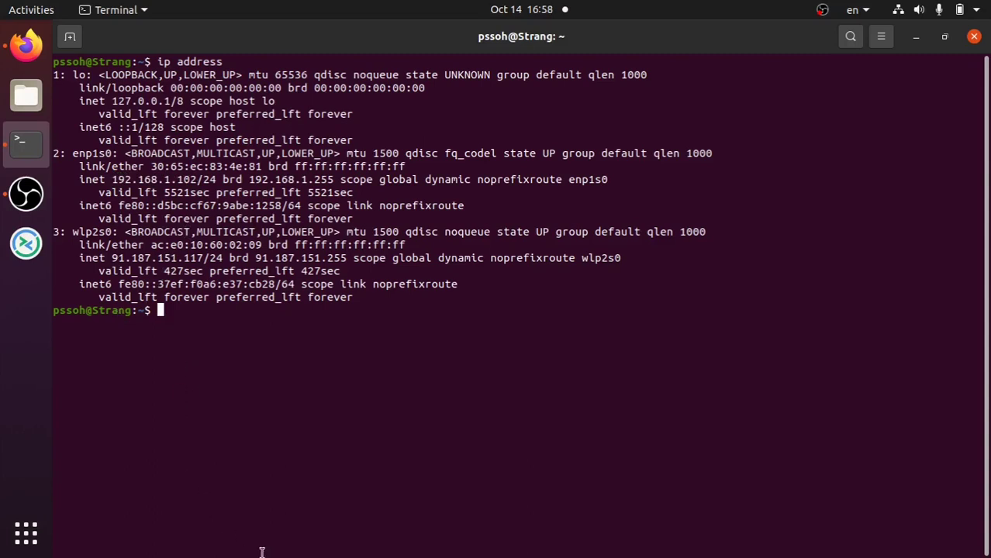
type("curl ident.me")
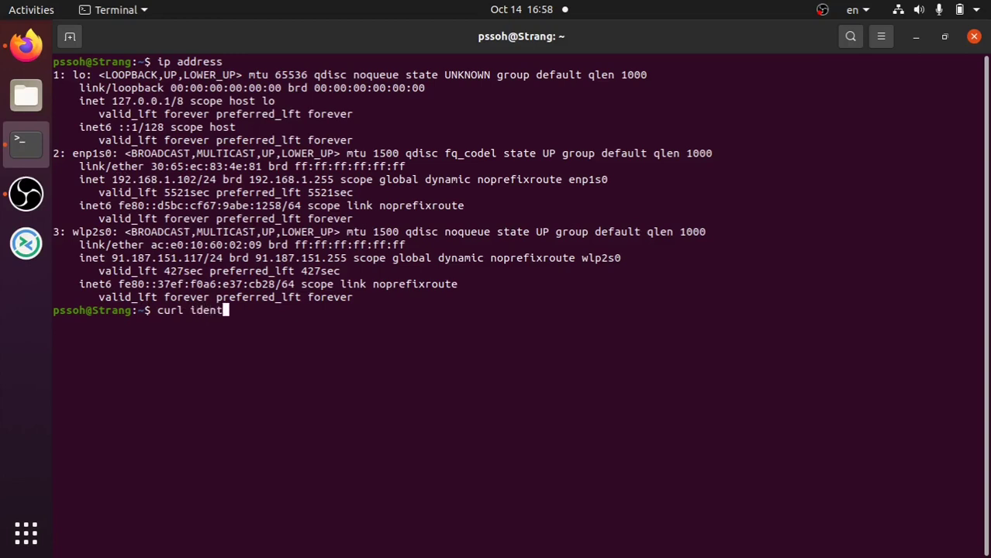
key("Return")
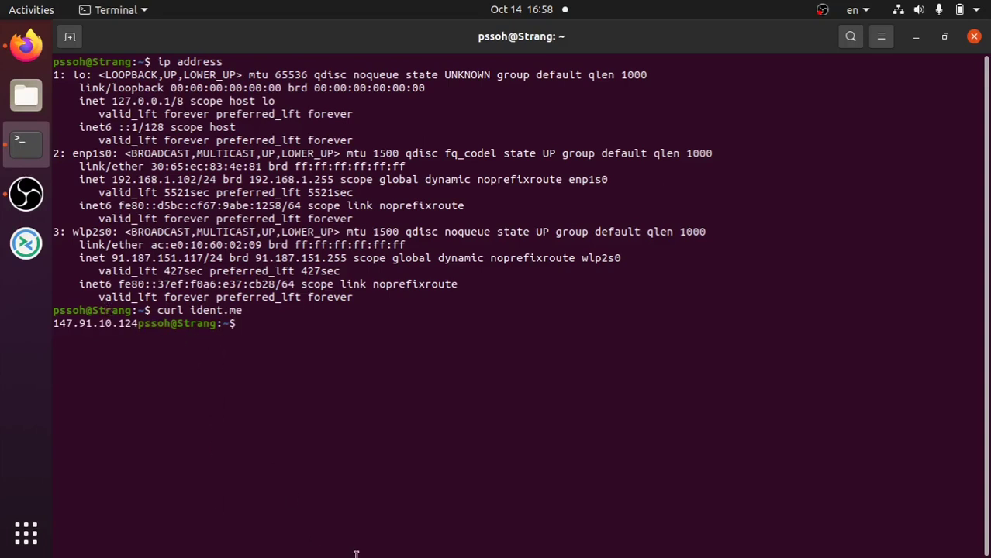
key("Return")
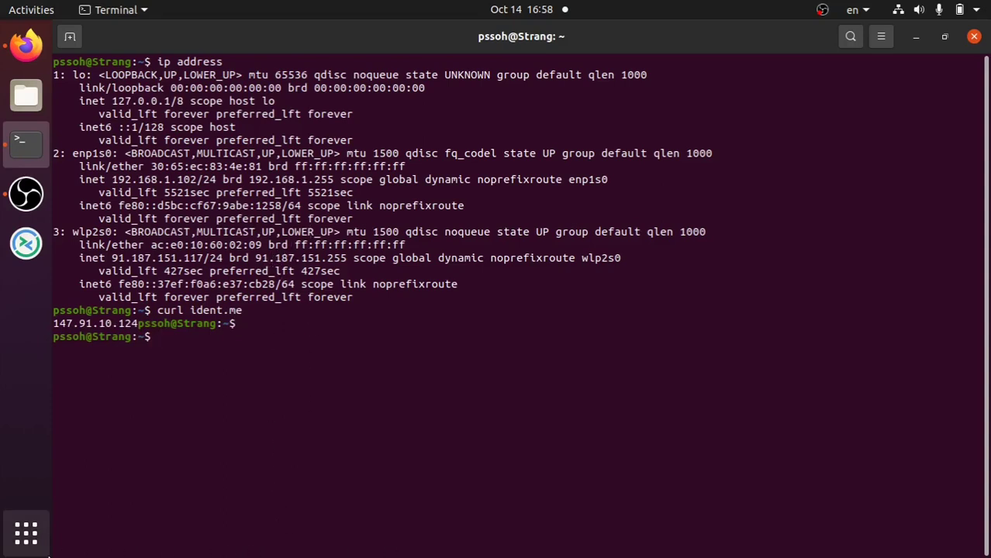
- Google 'what is my ip' in Firefox to confirm the public IP 147.91.10.124
left_click(27, 44)
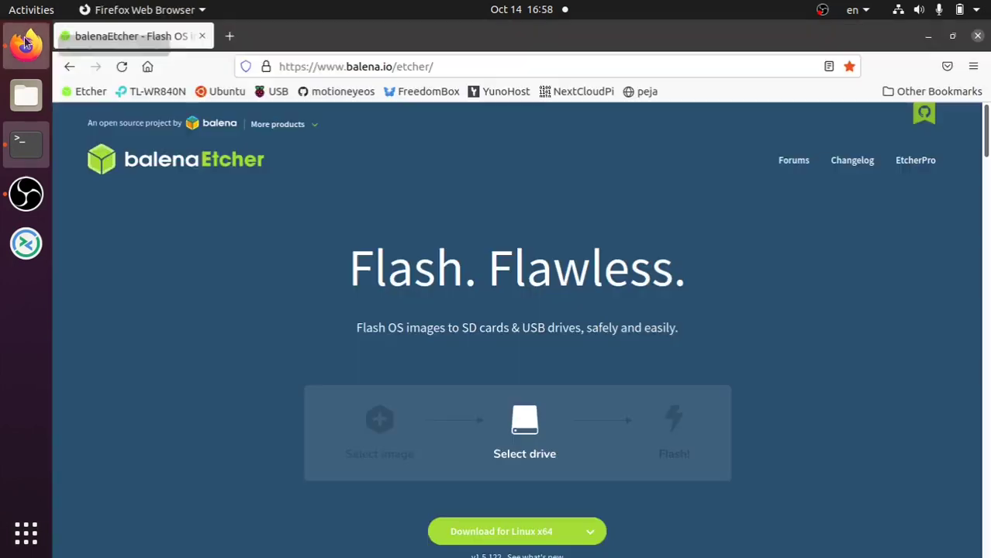
left_click(152, 67)
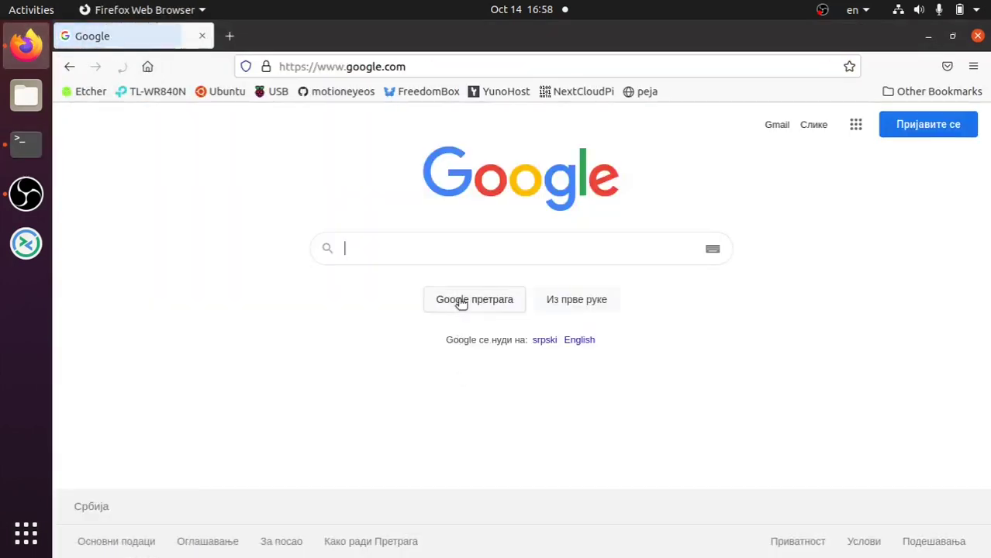
type("wha")
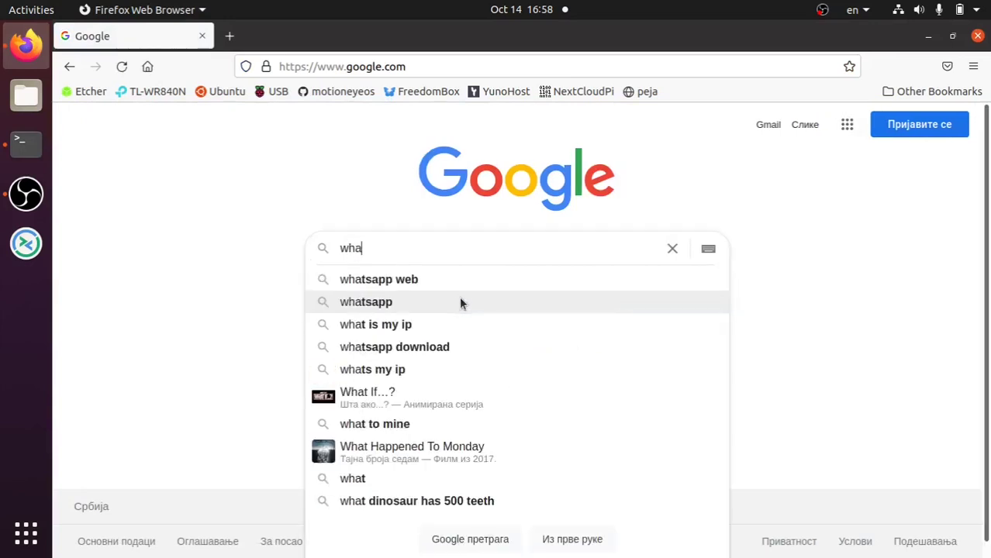
type("t is my ip")
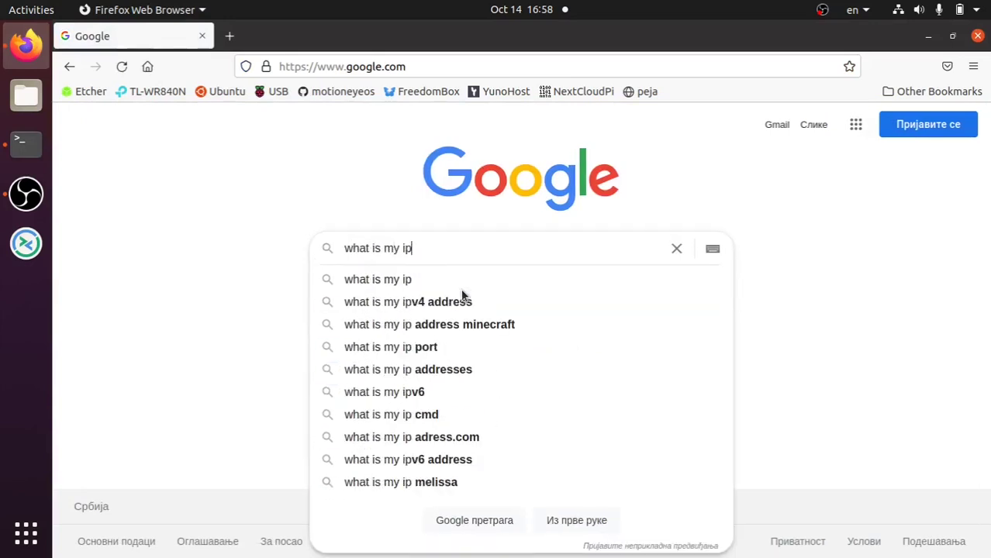
key("Return")
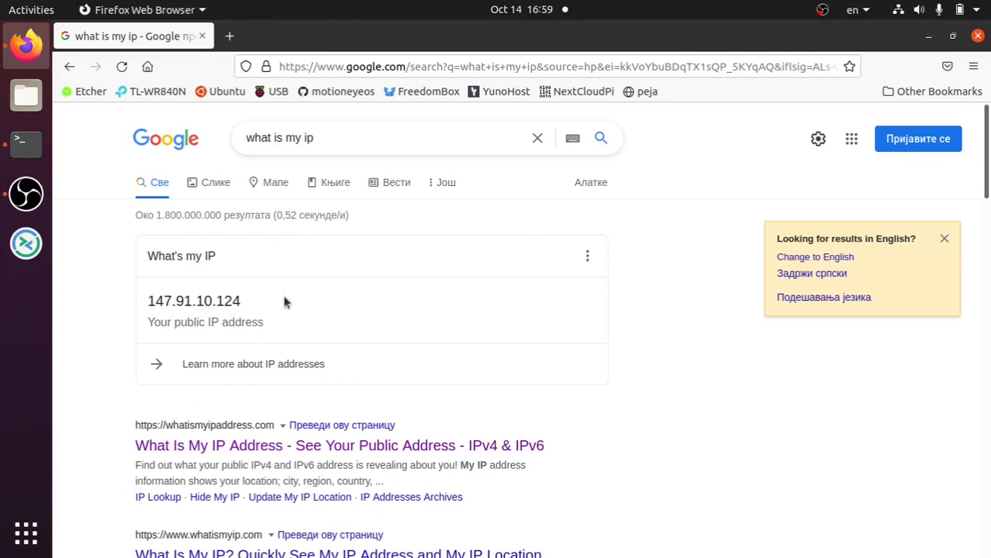
- Clear the terminal, run 'nmap 192.168.1.0/24' finding four hosts, and recall the command
left_click(37, 159)
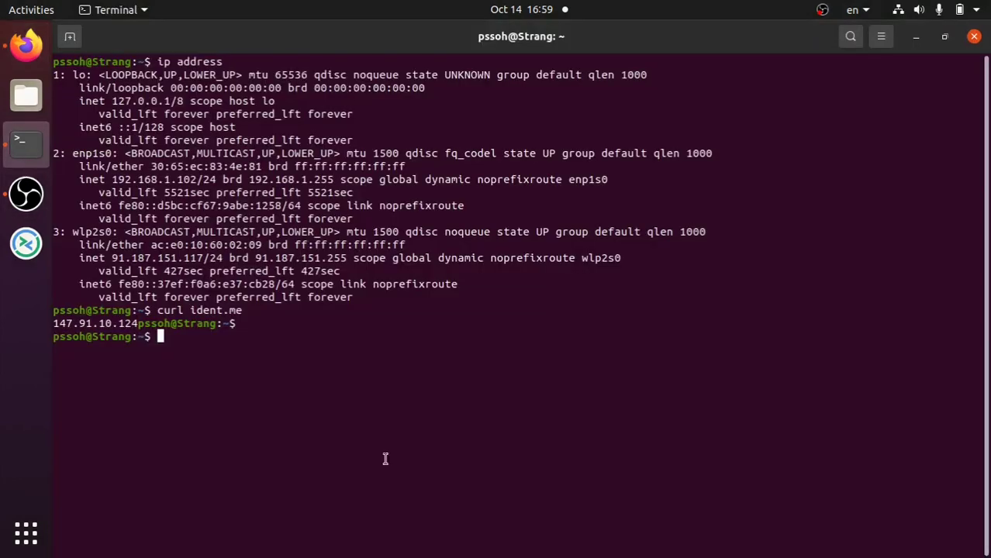
key("ctrl+l")
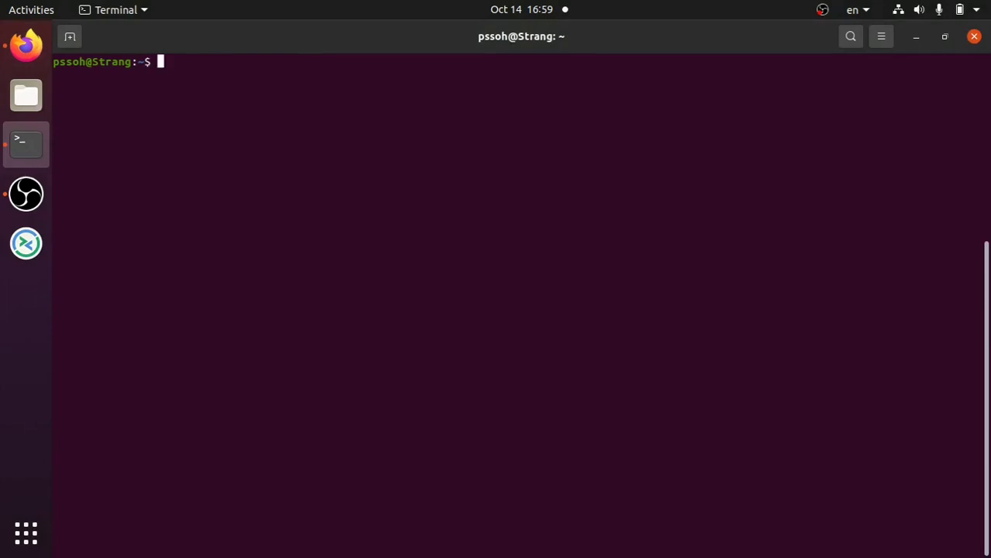
type("nmpa")
key("BackSpace")
type("ap 192.168")
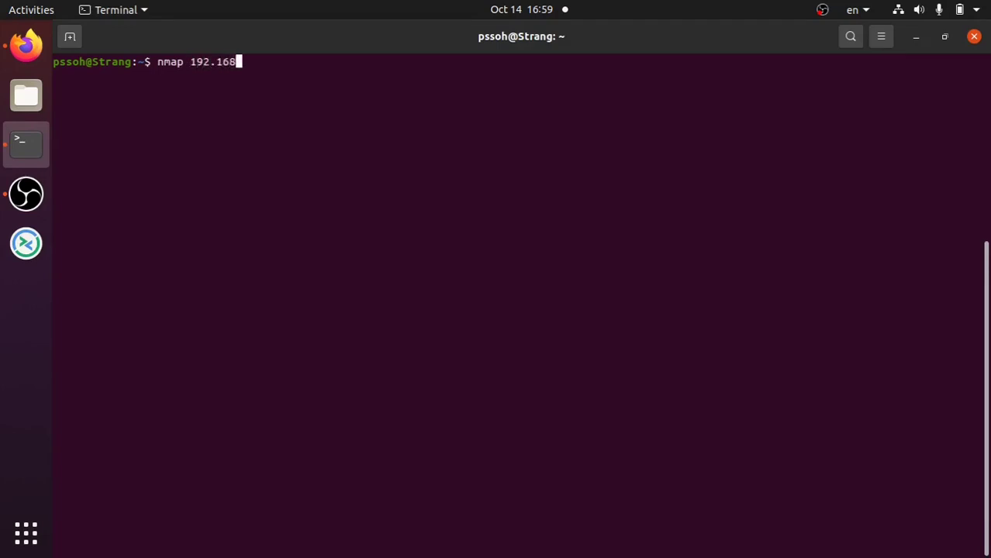
type(".1.0/24")
key("Return")
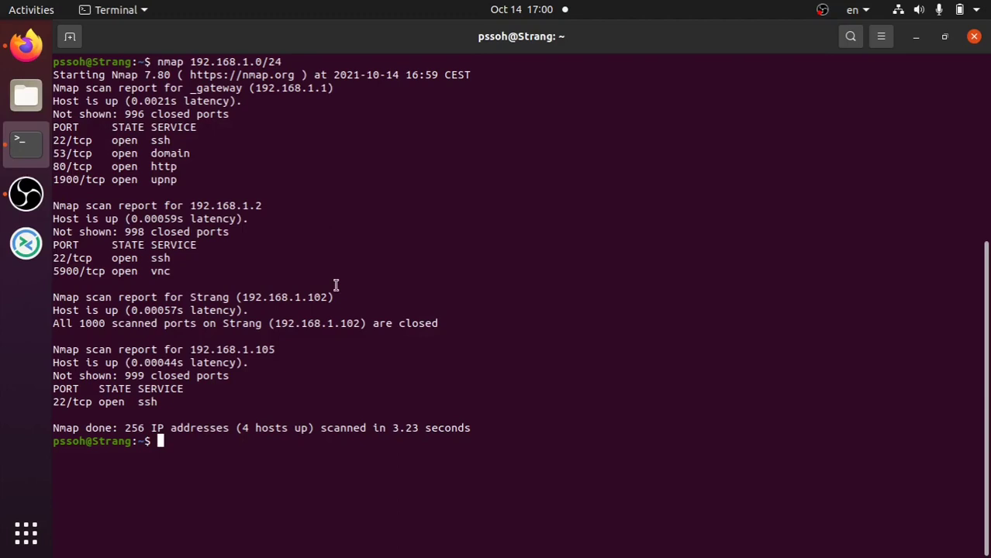
key("Up")
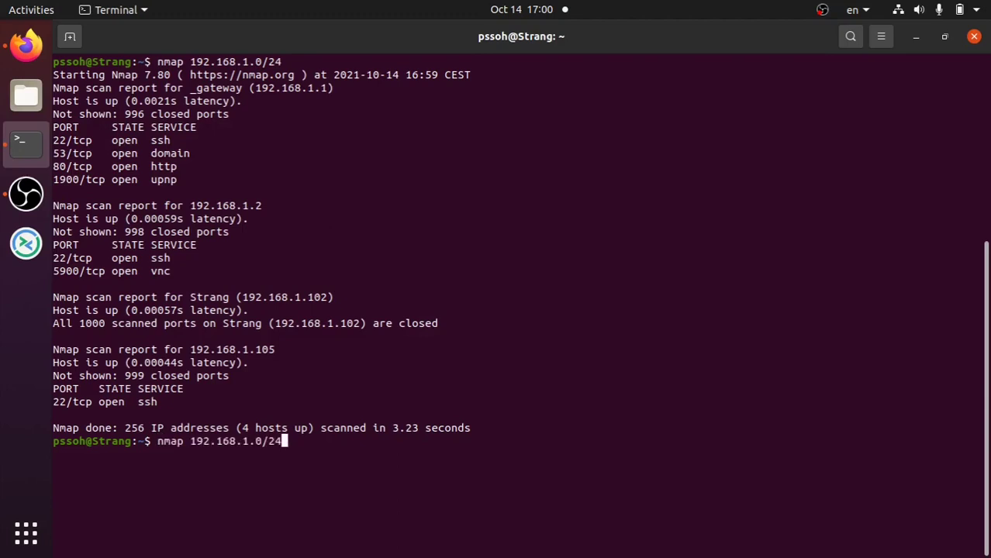
key("Return")
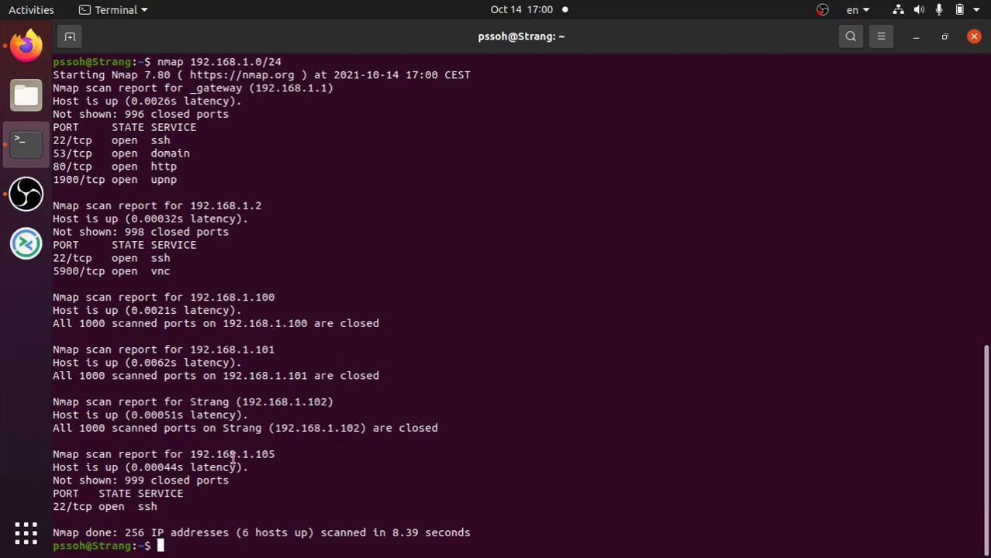
left_click_drag(273, 454, 209, 454)
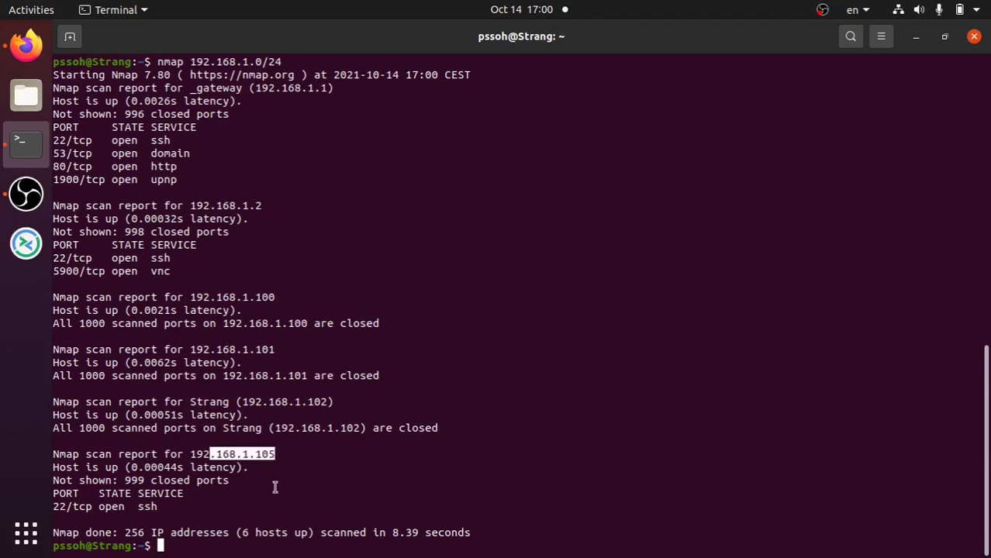
left_click(274, 487)
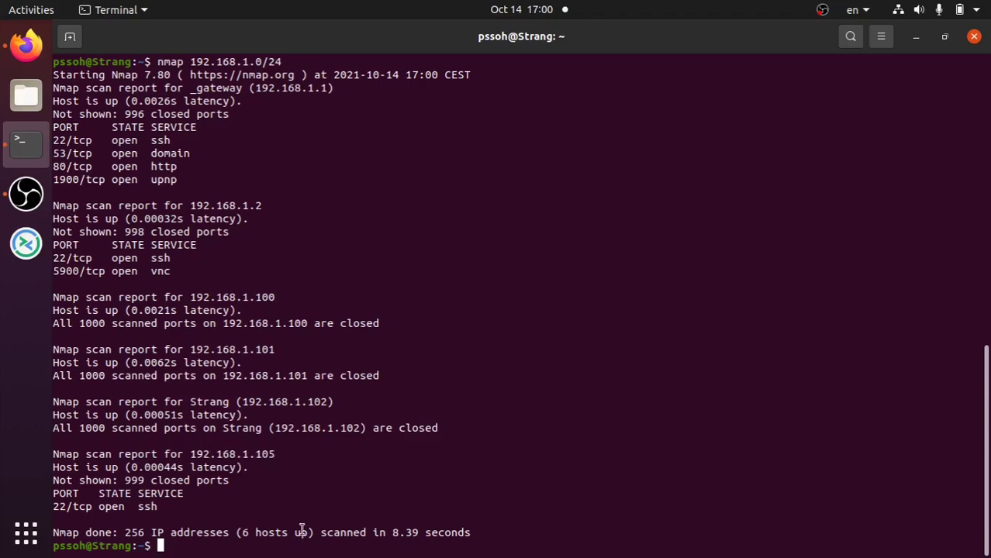
key("ctrl+l")
type("ssh ")
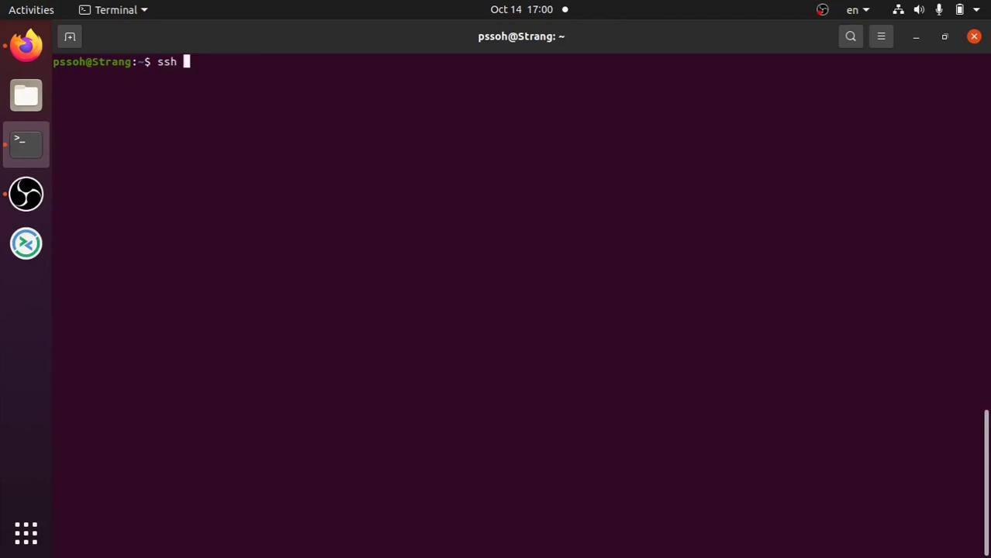
type("ubuntu@1")
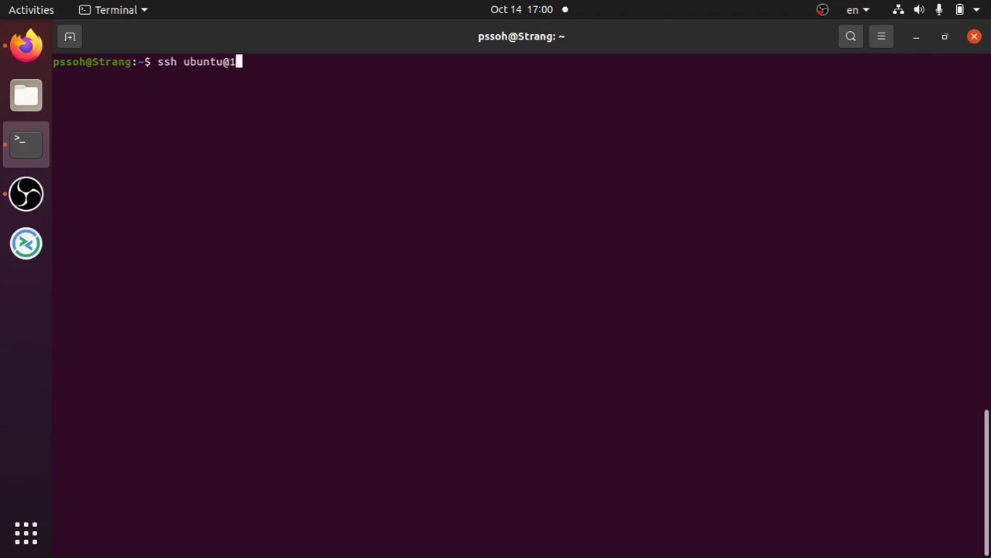
type("92.168.1.105")
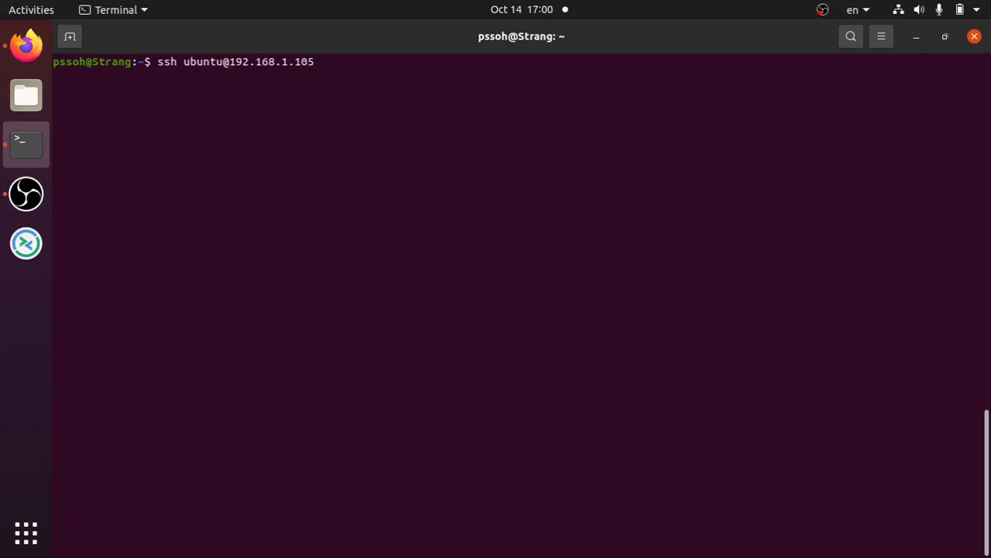
- SSH into the Pi at 192.168.1.105 as ubuntu and submit the login password
key("Return")
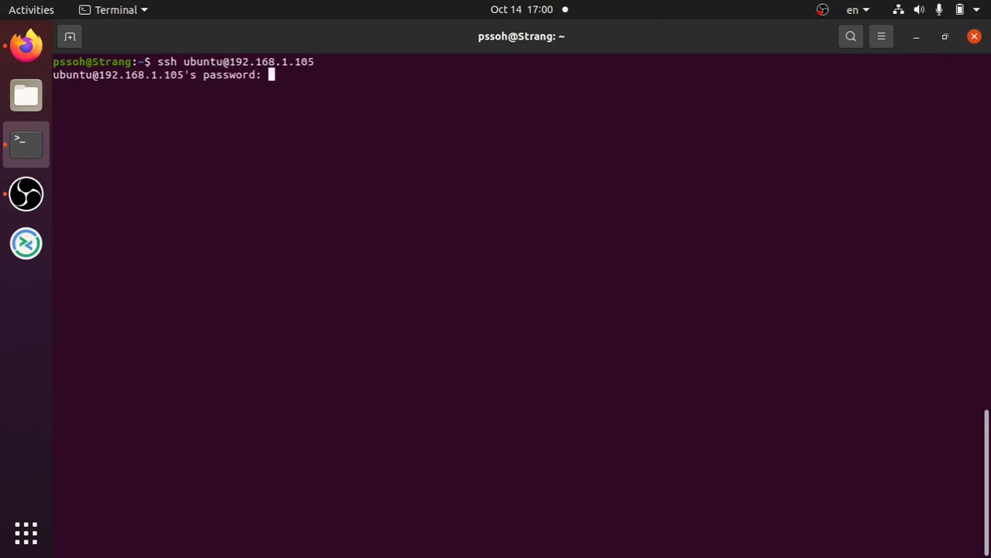
key("Return")
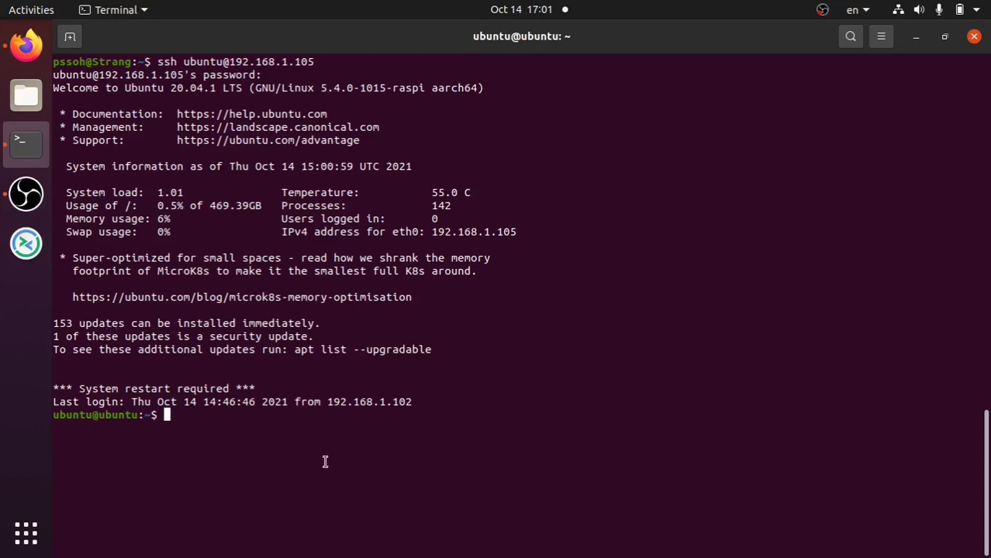
- Run sudo apt upgrade on the Pi, confirm with y, then return to Firefox
type("sudo apt ")
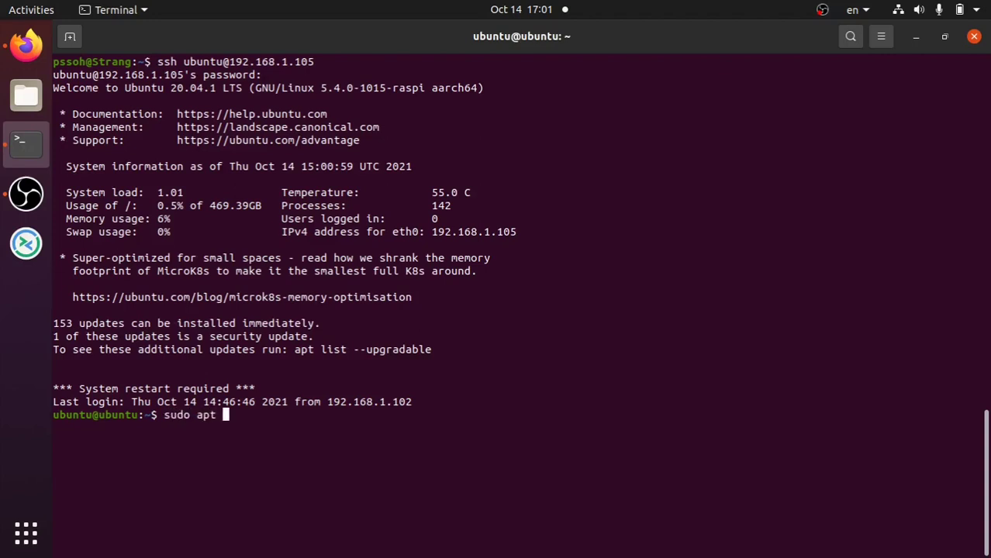
type("upgrade")
key("Return")
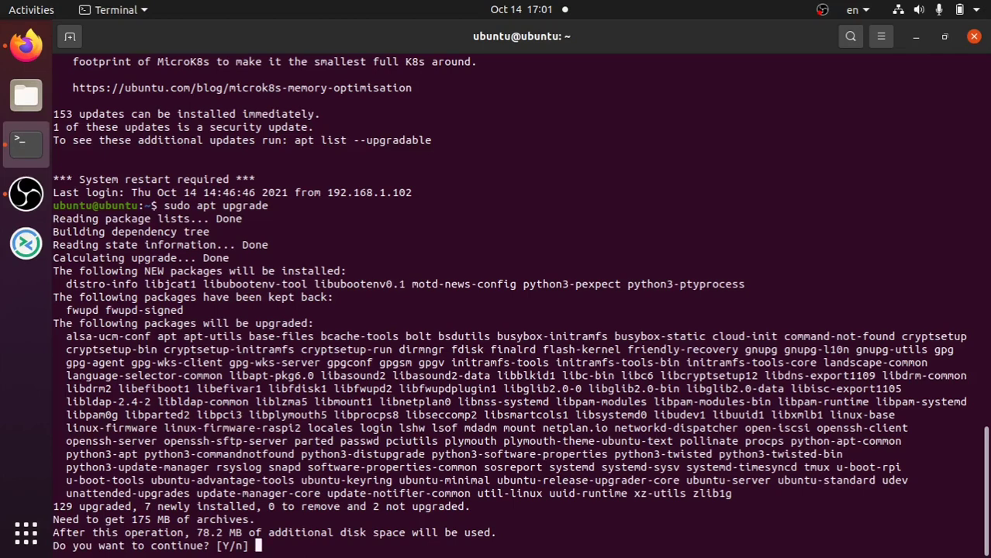
type("y")
key("Return")
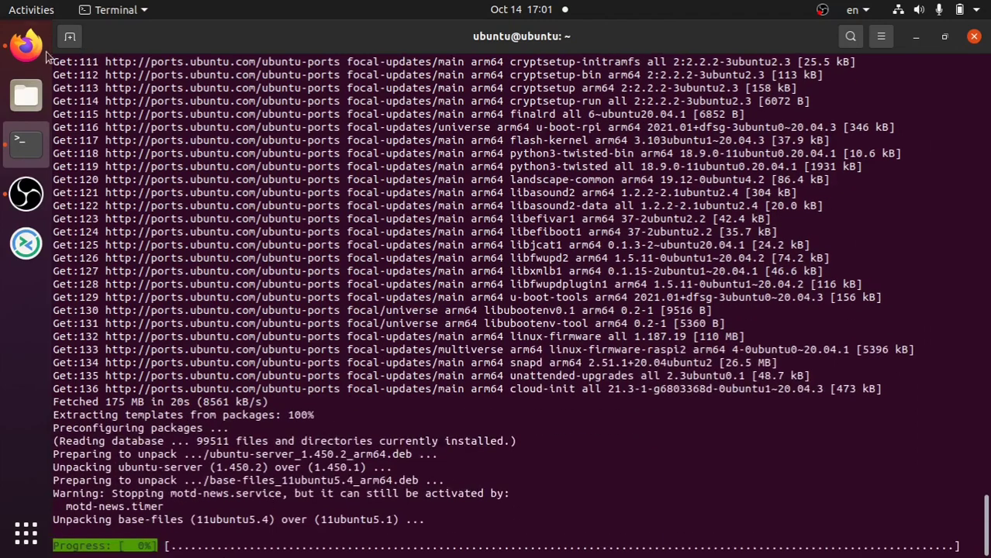
left_click(27, 48)
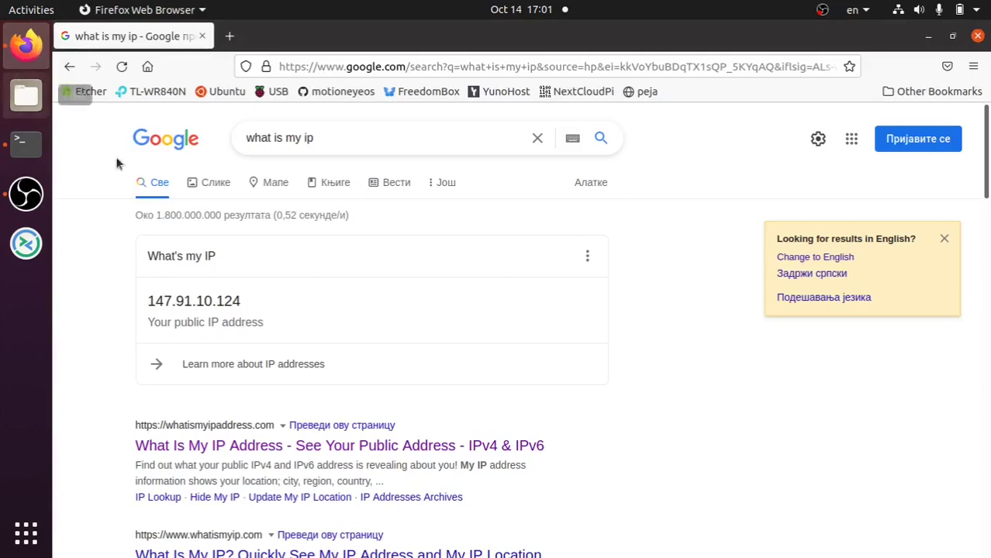
- Download and save balena-etcher-electron-1.5.122-linux-x64.zip from the balenaEtcher site's Linux x64 option
left_click(88, 91)
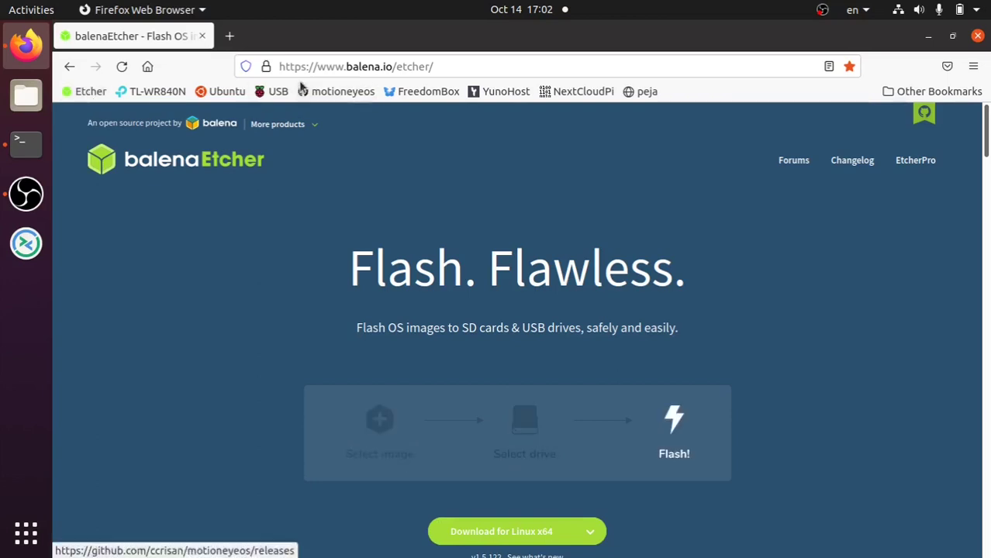
scroll(225, 176, "down", 3)
scroll(253, 287, "down", 12)
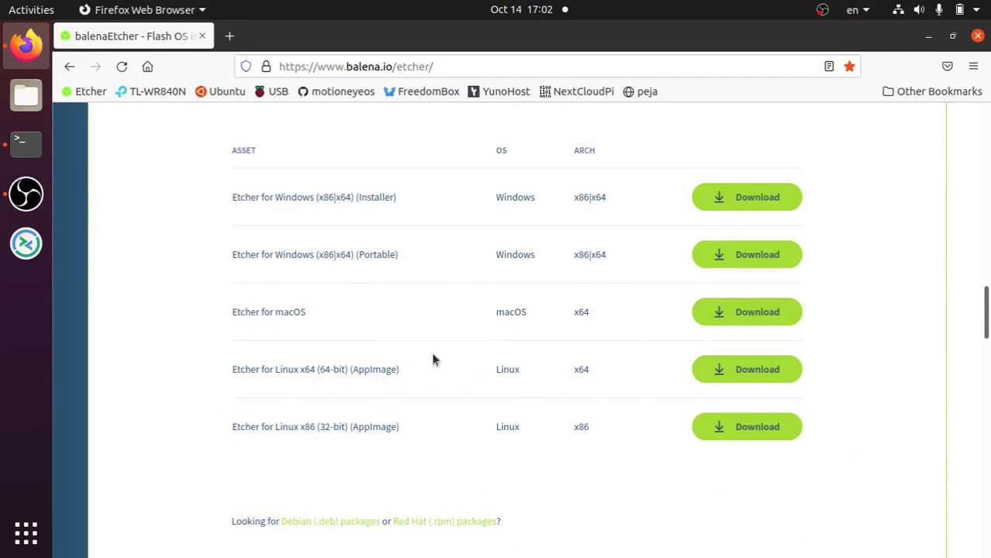
scroll(418, 444, "down", 2)
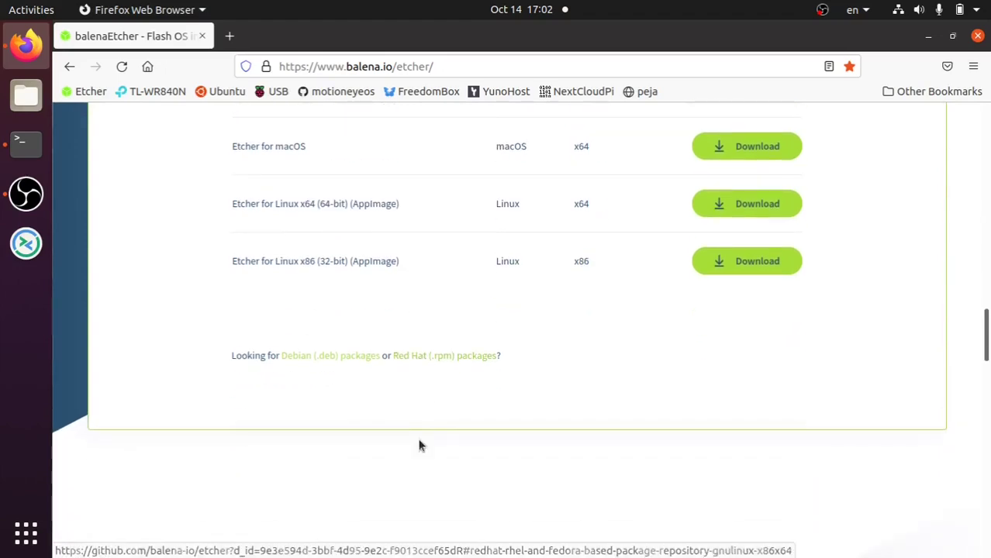
scroll(419, 446, "up", 15)
scroll(418, 446, "down", 1)
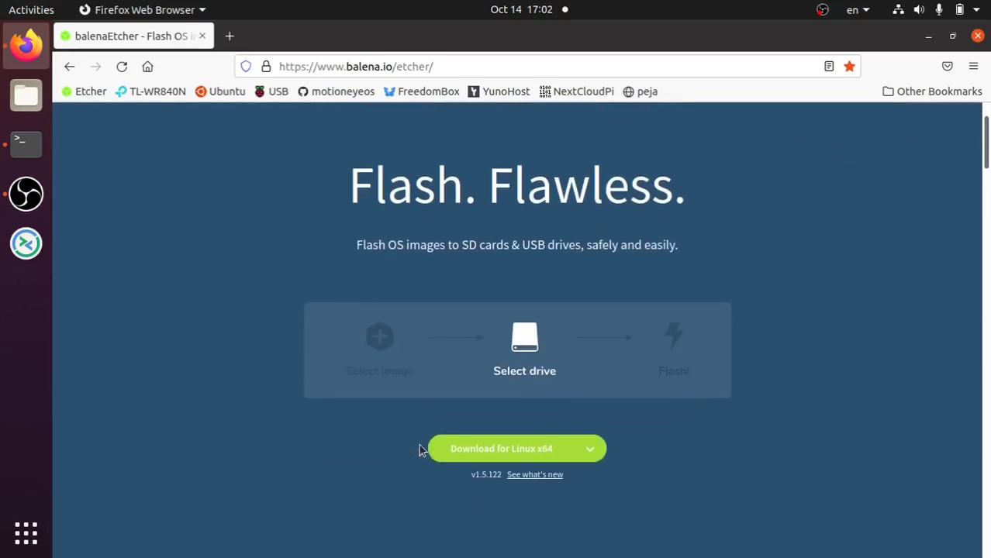
left_click(548, 449)
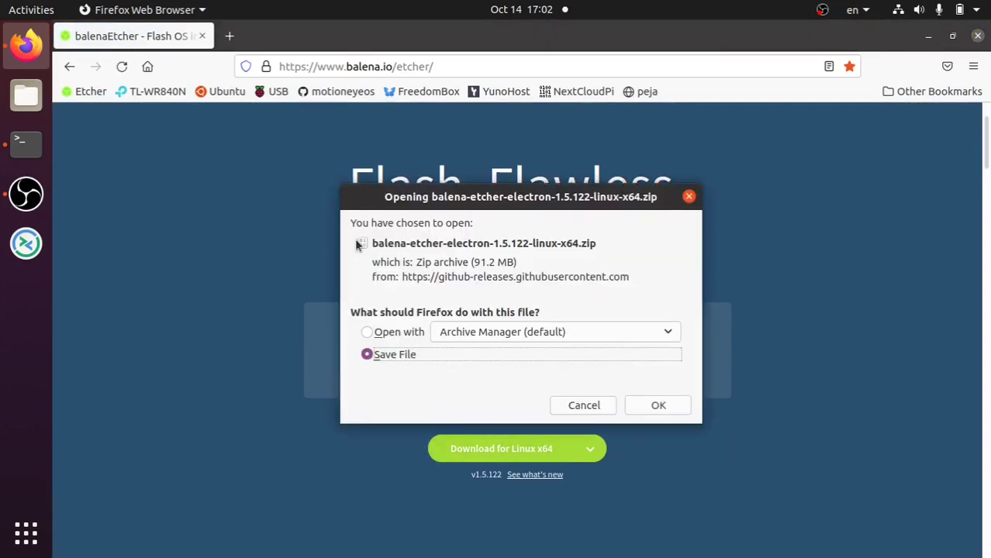
left_click(658, 406)
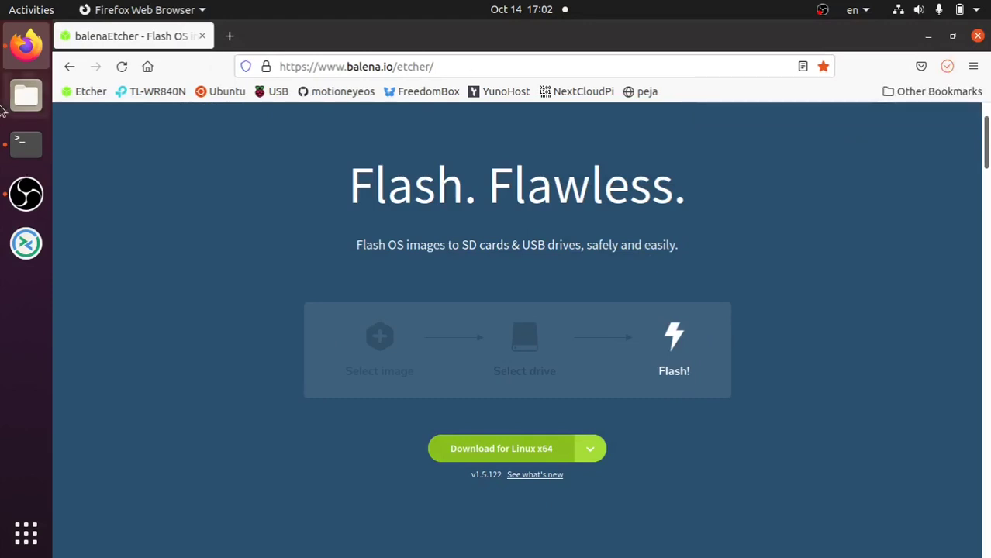
- In Downloads list view, extract the balena-etcher (1).zip here and open the new (1) folder
left_click(25, 96)
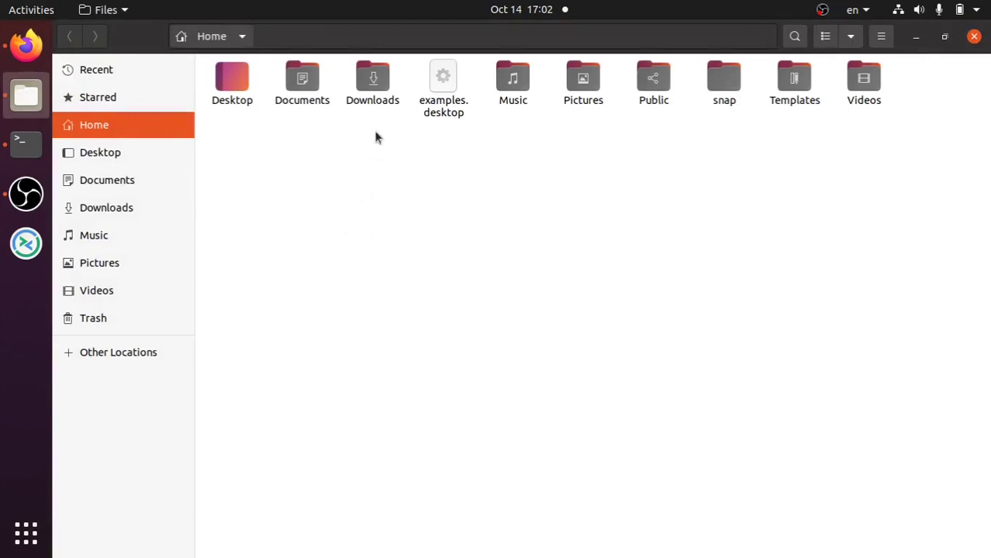
double_click(373, 81)
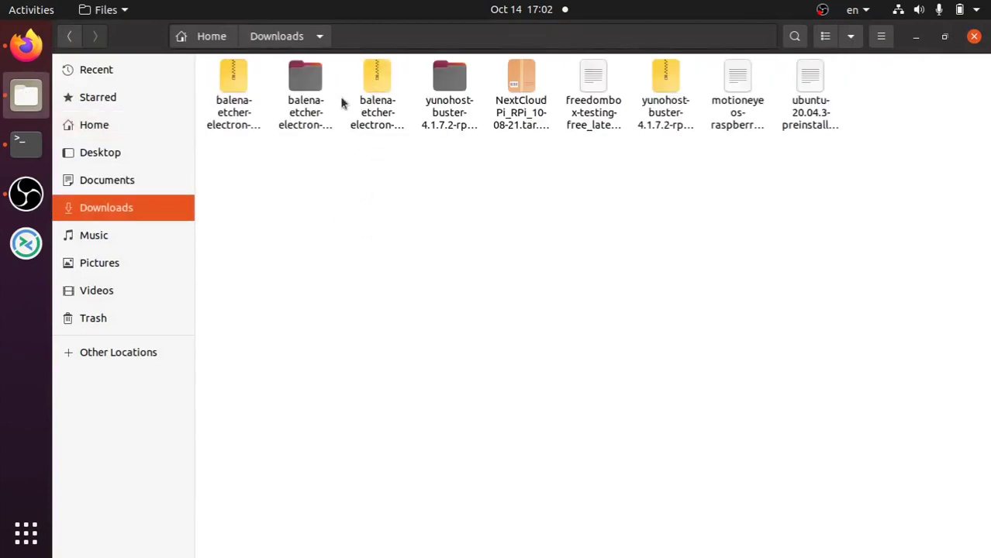
left_click(242, 73)
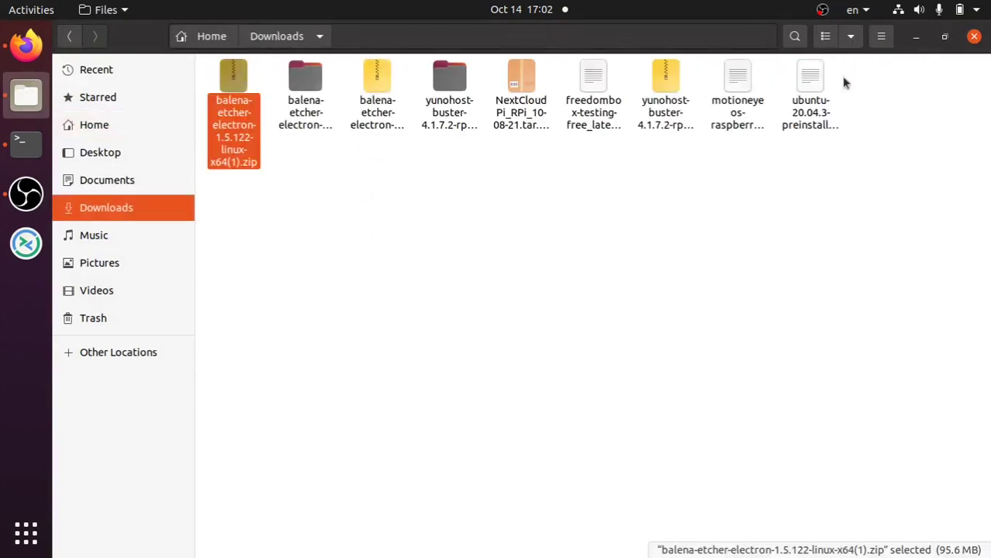
left_click(827, 37)
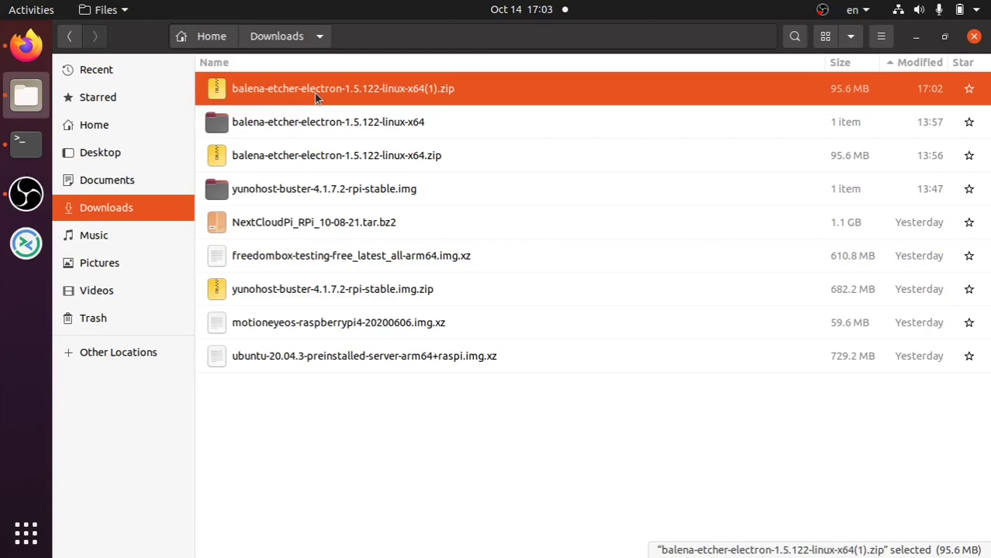
right_click(315, 94)
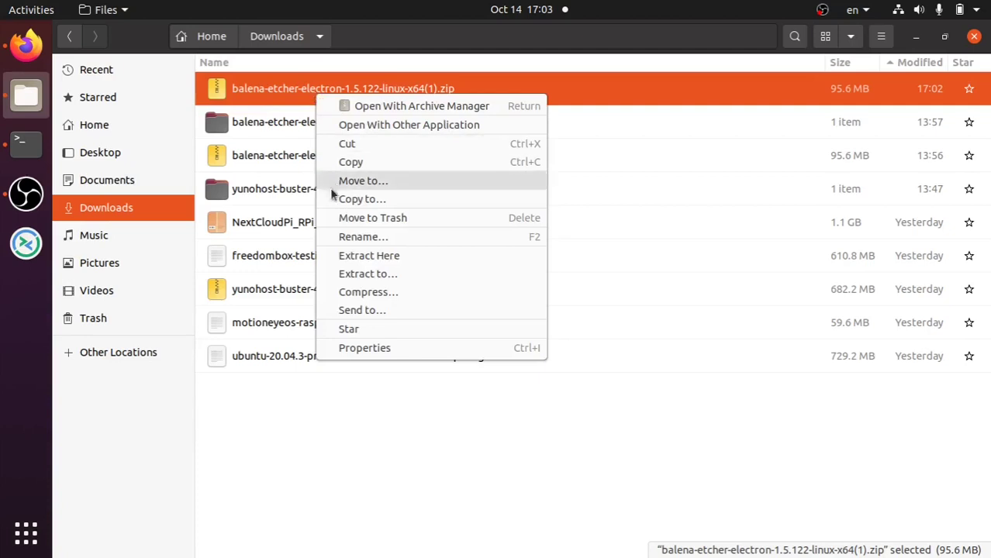
left_click(350, 256)
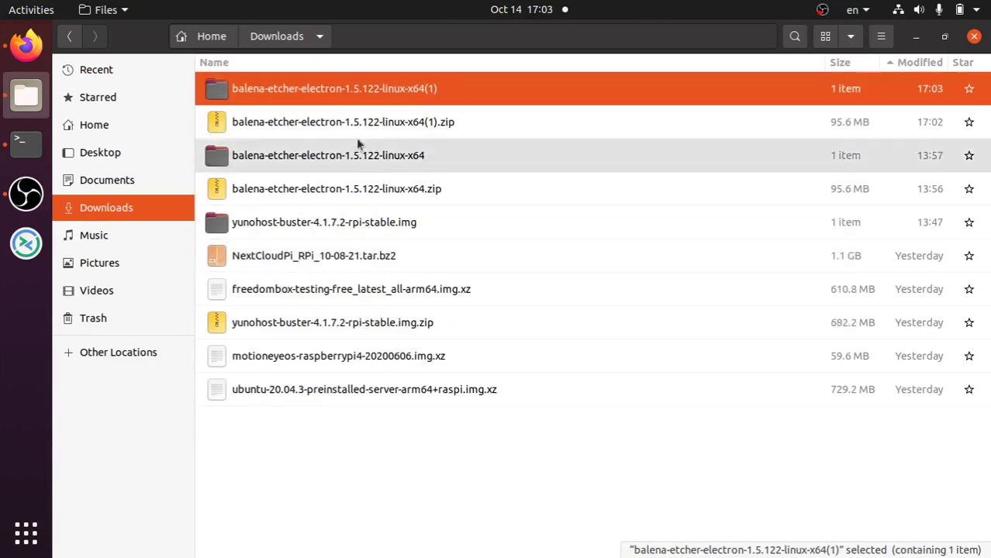
double_click(345, 88)
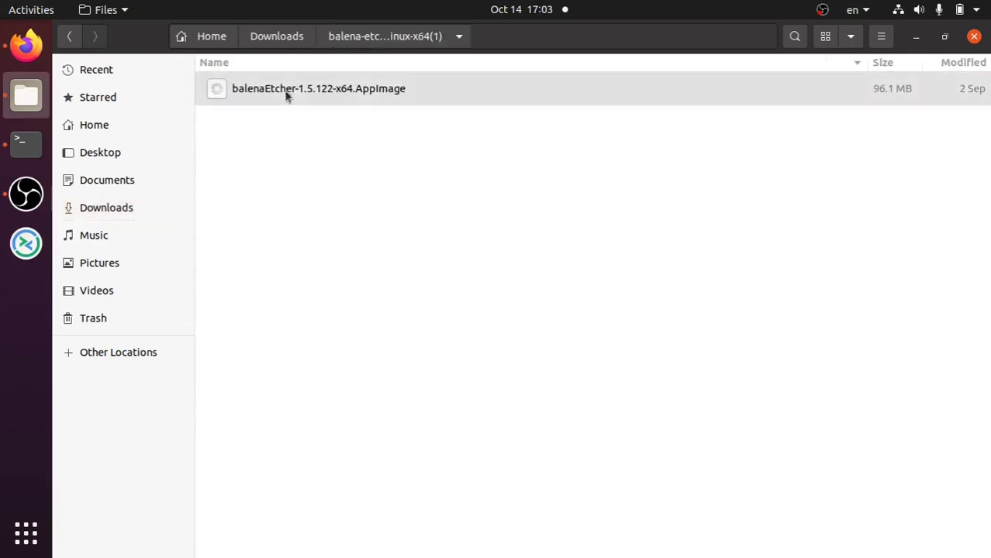
- Move the duplicate balena-etcher (1) folder and (1).zip in Downloads to the Trash
left_click(293, 37)
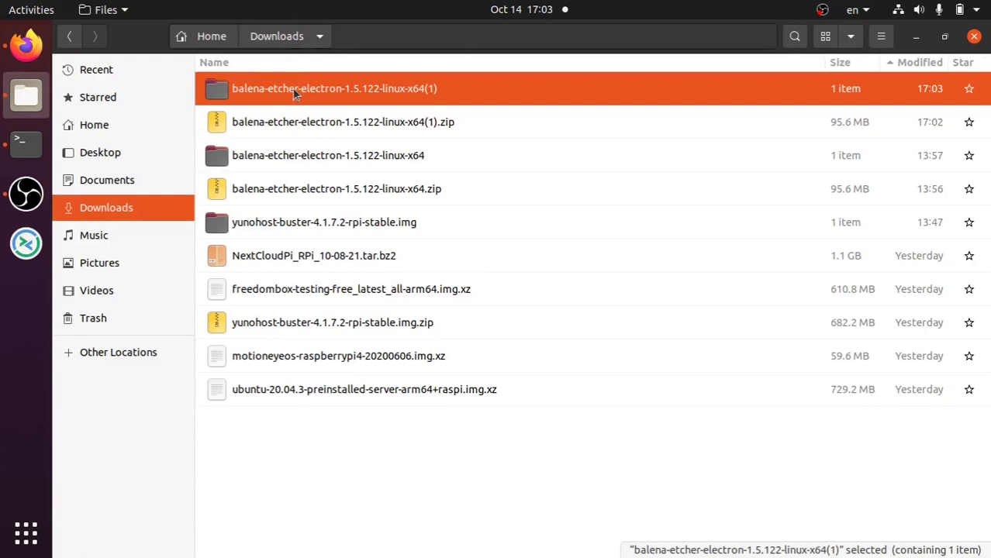
left_click(290, 120, "ctrl")
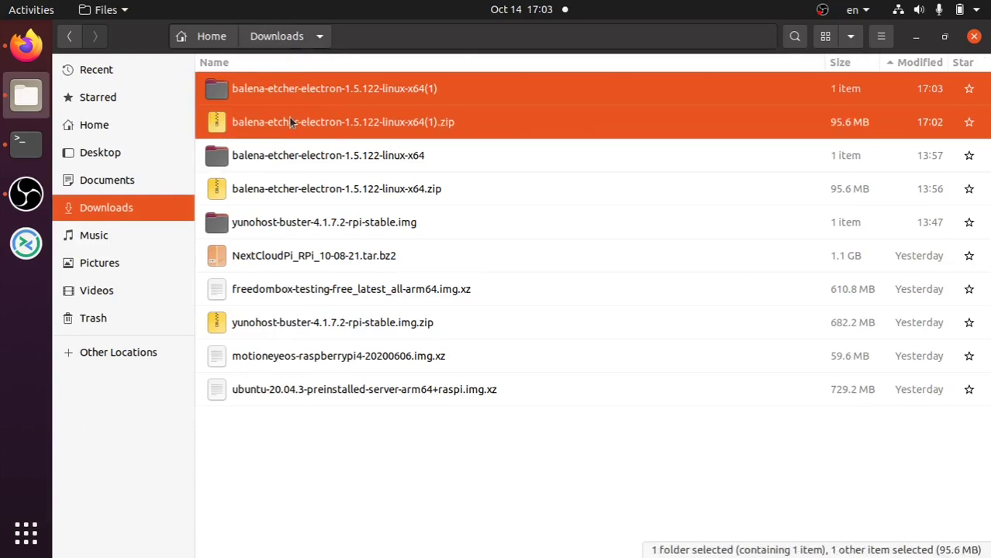
right_click(289, 117)
left_click(363, 295)
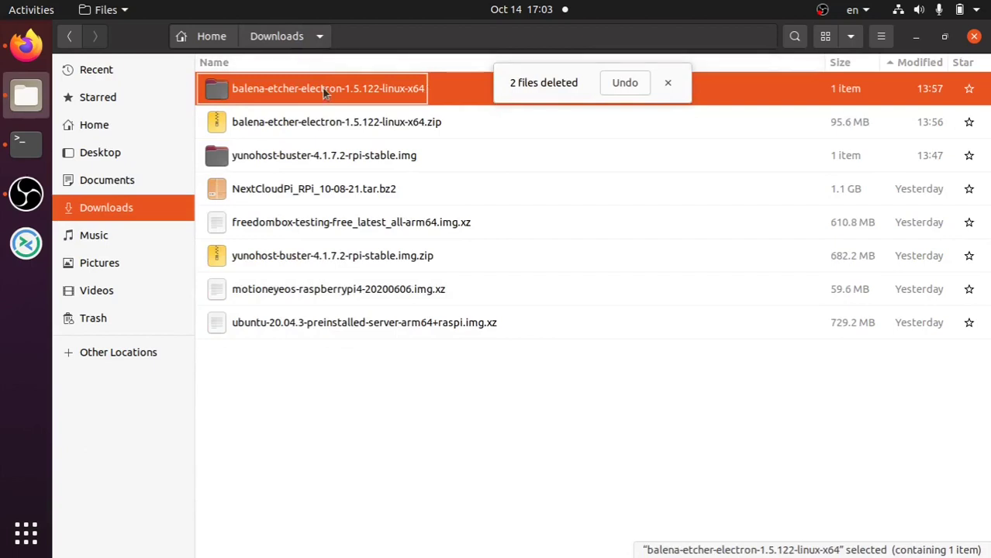
left_click(667, 83)
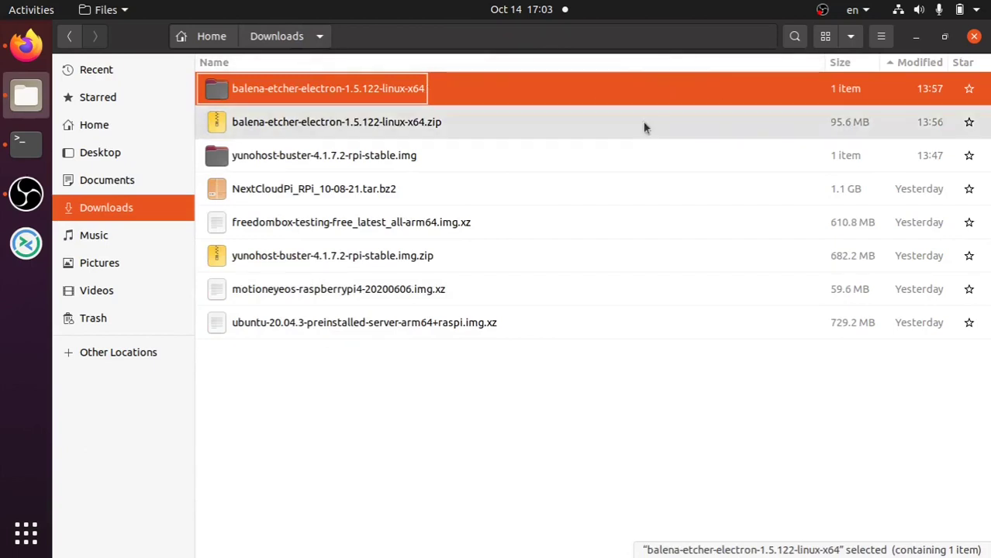
- Check the original balena-etcher folder, then trash the yunohost-buster-4.1.7.2-rpi-stable.img folder
double_click(270, 97)
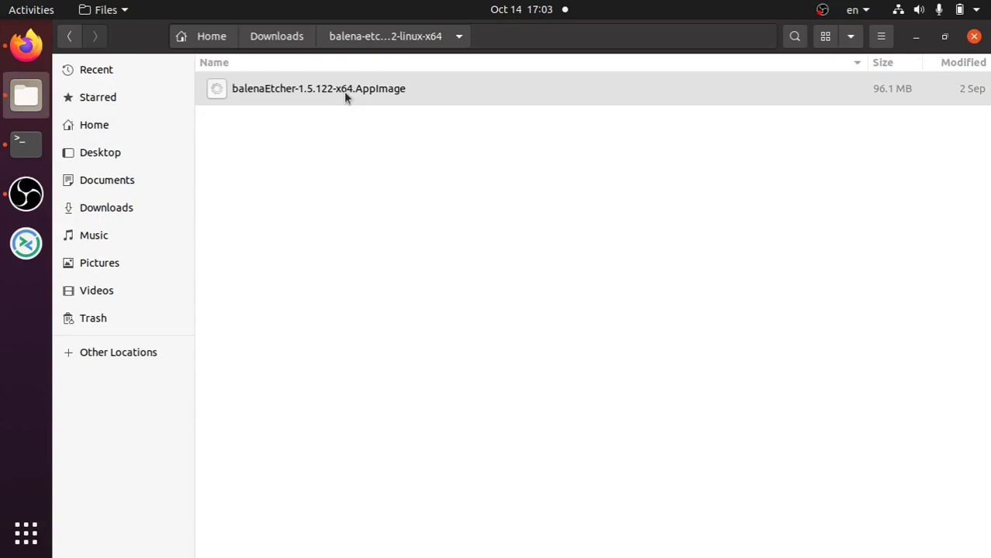
left_click(265, 37)
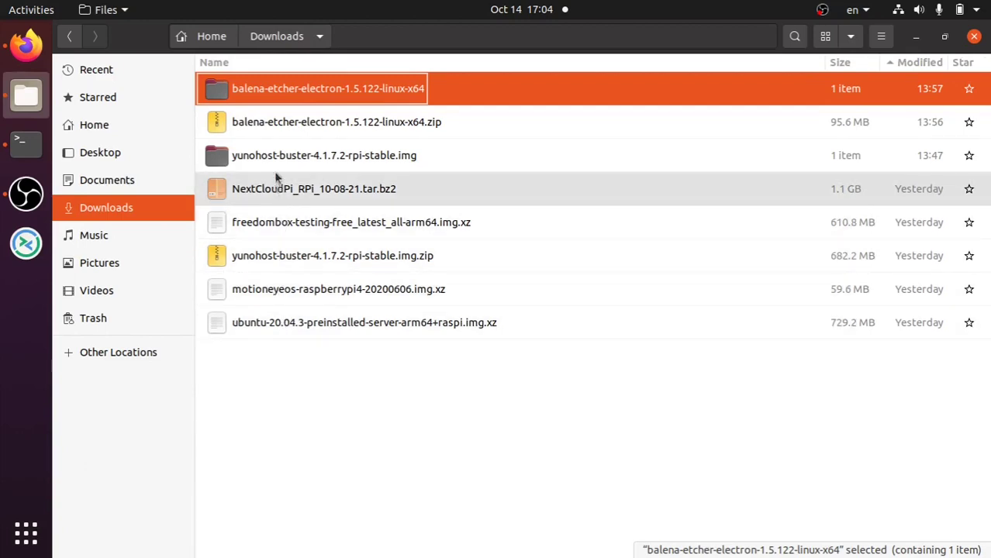
right_click(272, 154)
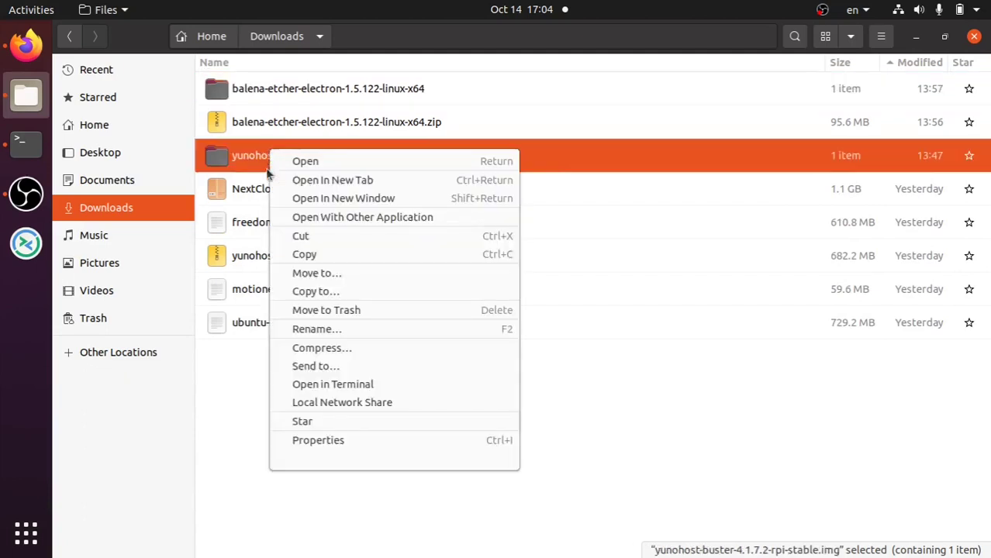
left_click(328, 309)
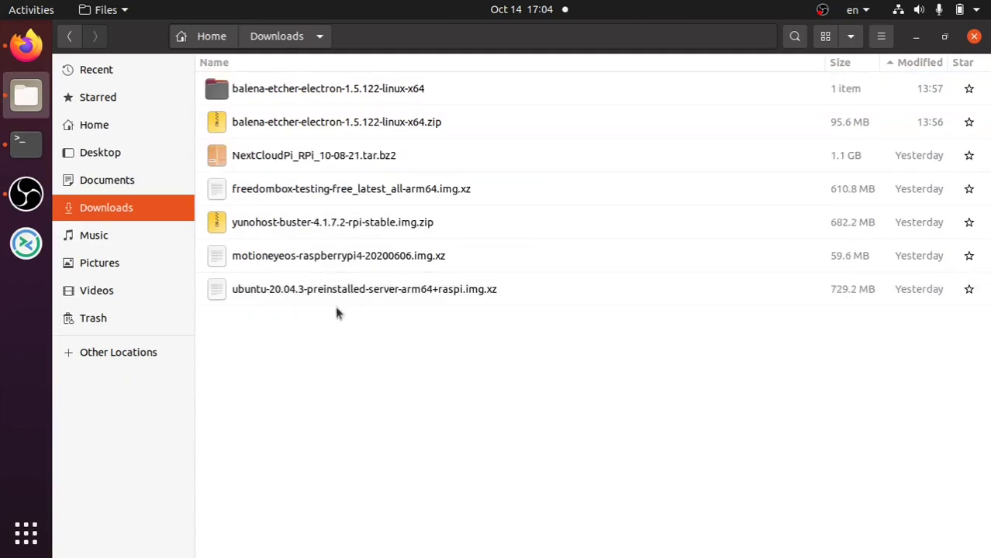
left_click(42, 45)
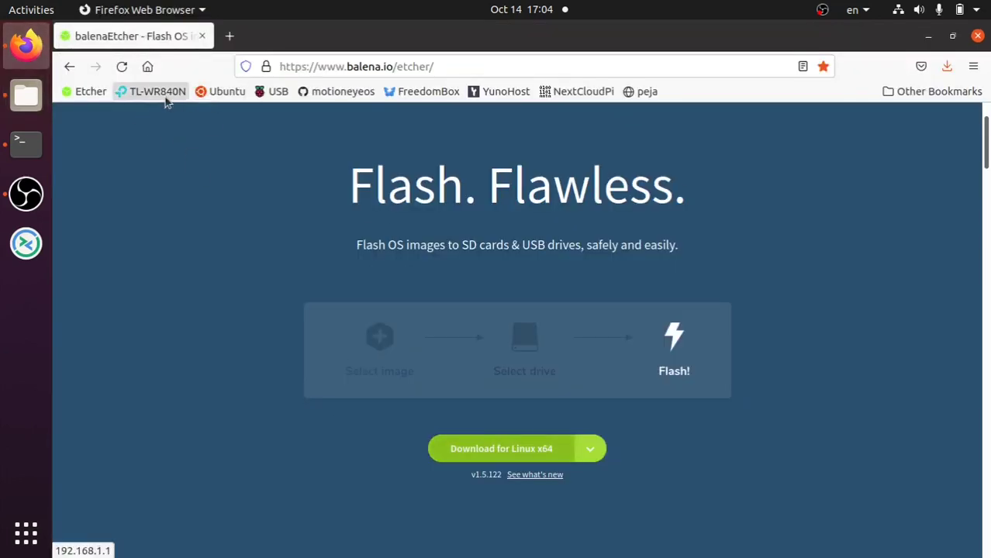
- Go to Ubuntu's Raspberry Pi download page and highlight LTS in the Ubuntu Server 20.04.3 heading
left_click(219, 98)
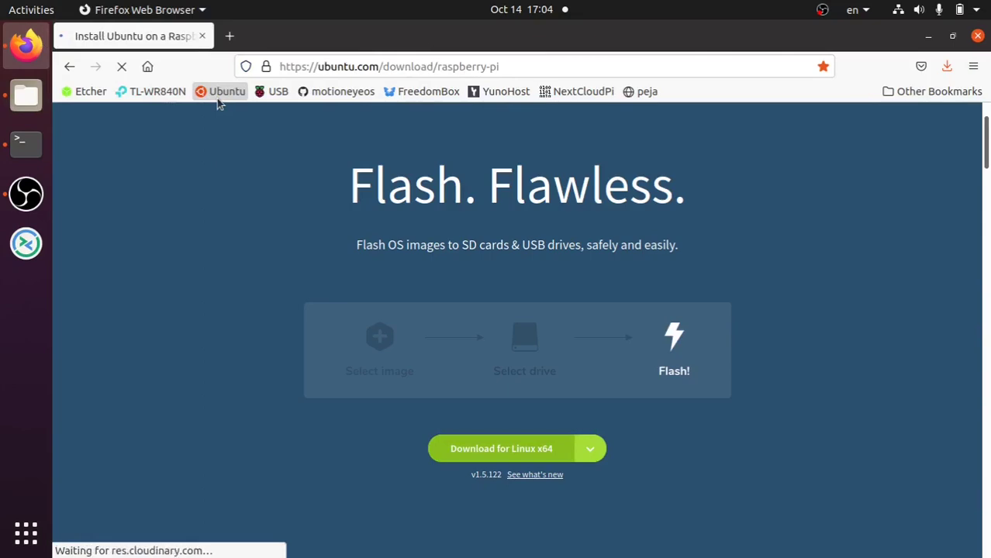
scroll(523, 394, "down", 10)
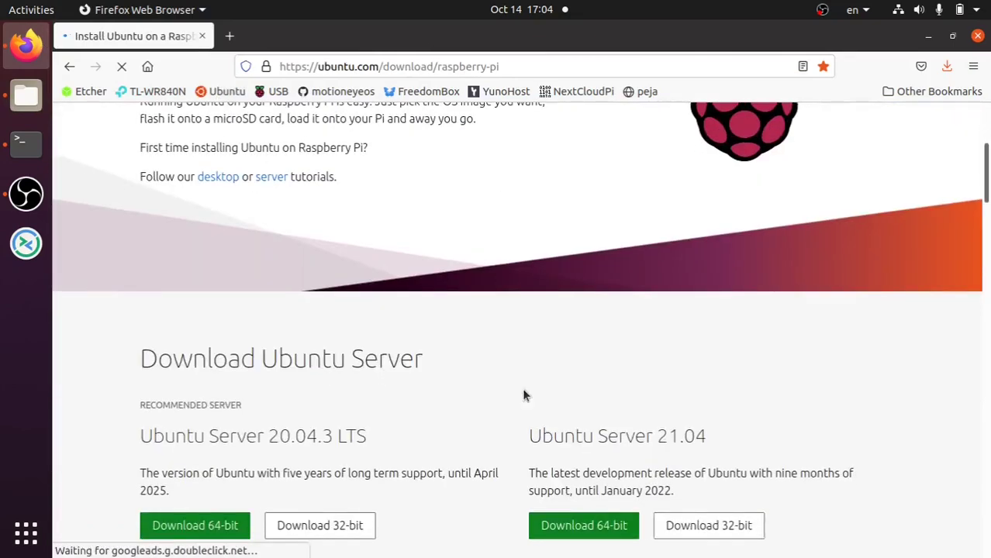
scroll(522, 395, "up", 2)
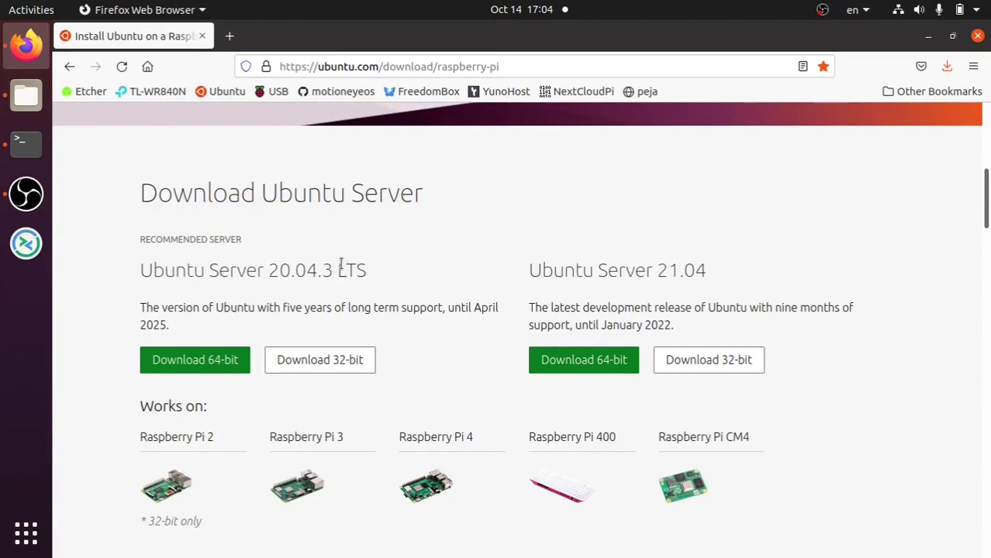
left_click_drag(337, 269, 372, 269)
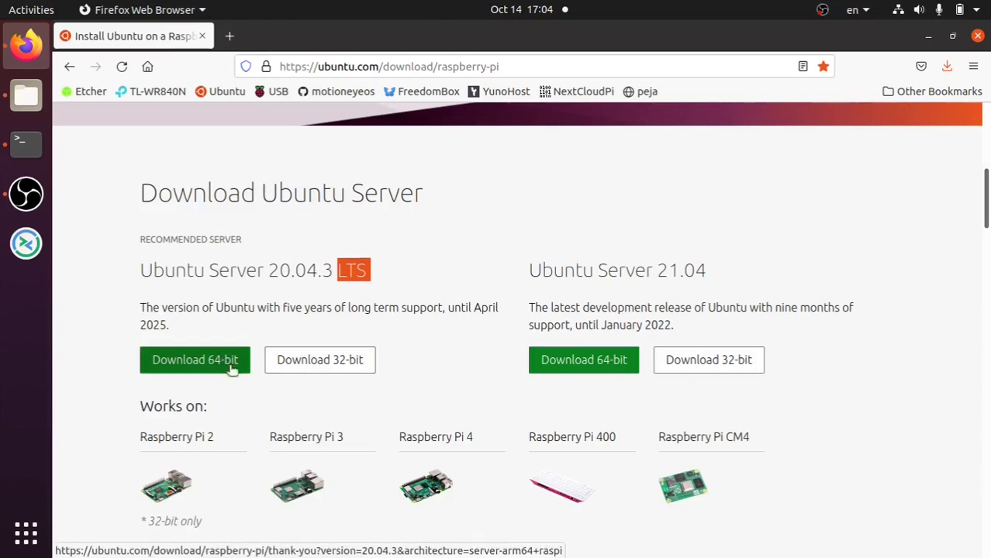
scroll(445, 440, "down", 3)
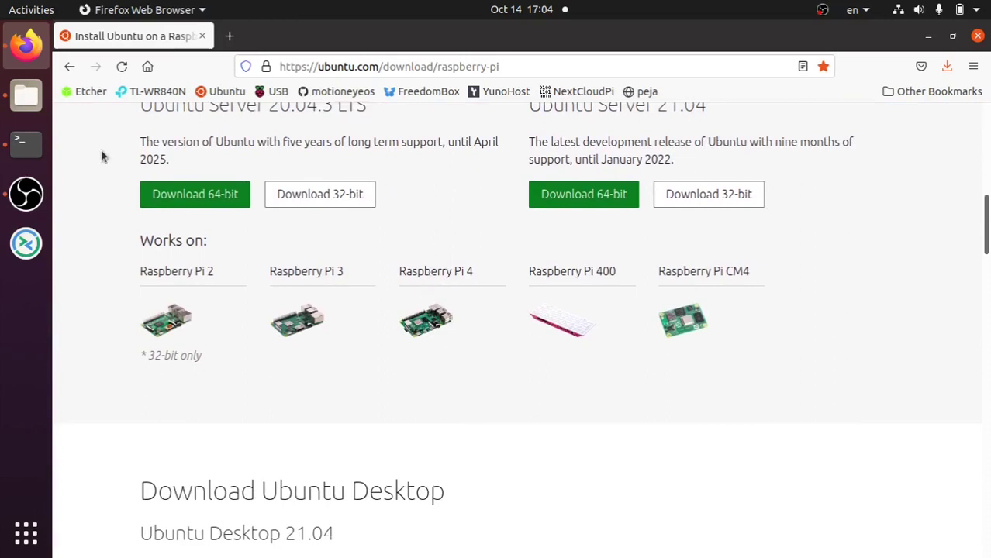
- Start the 64-bit Ubuntu Server 20.04.3 download, cancel the 695 MB image save, and go back
left_click(176, 197)
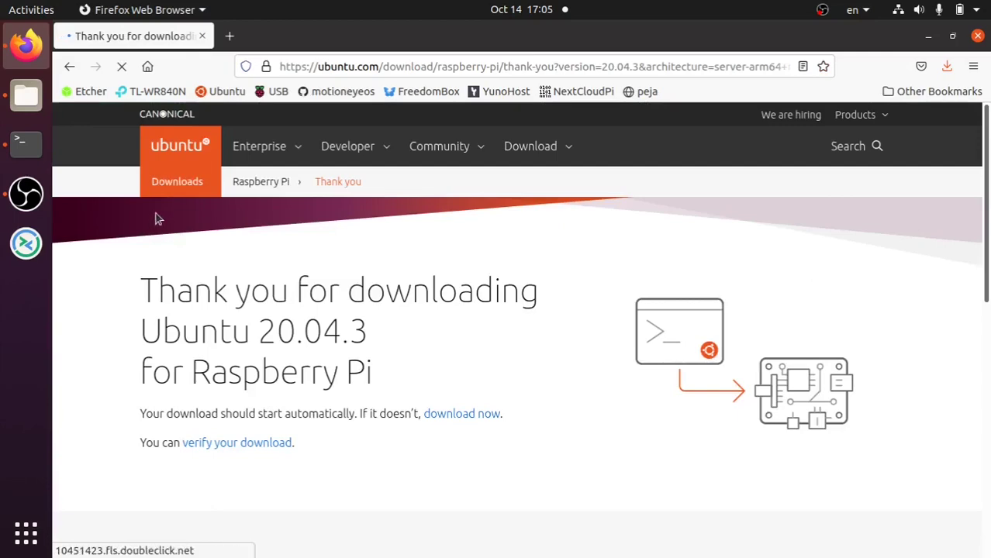
scroll(428, 360, "down", 5)
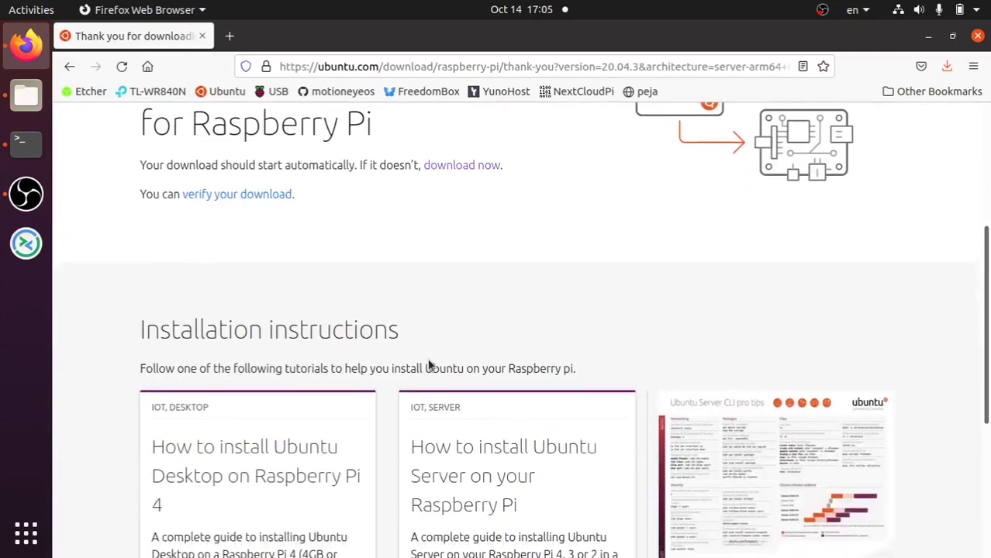
scroll(429, 364, "down", 5)
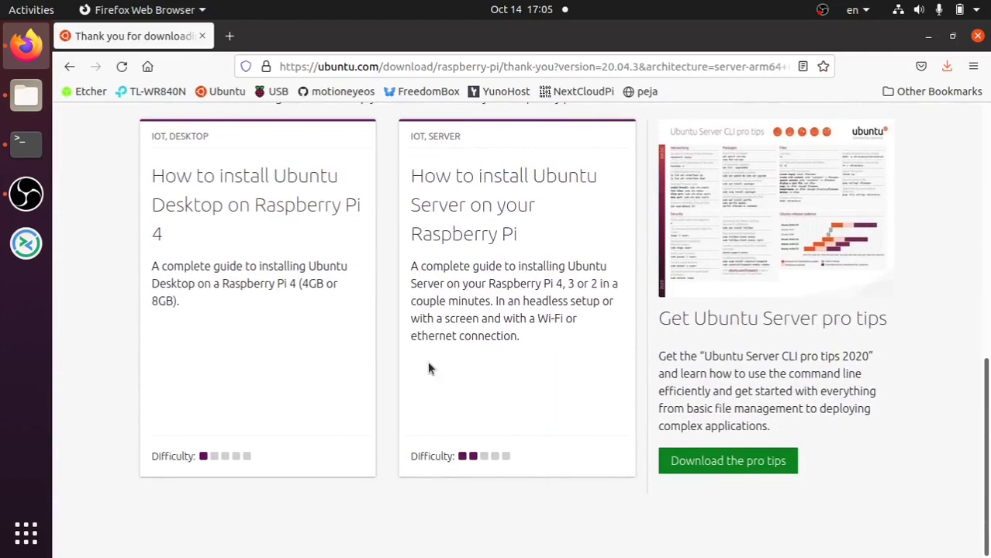
scroll(429, 367, "up", 10)
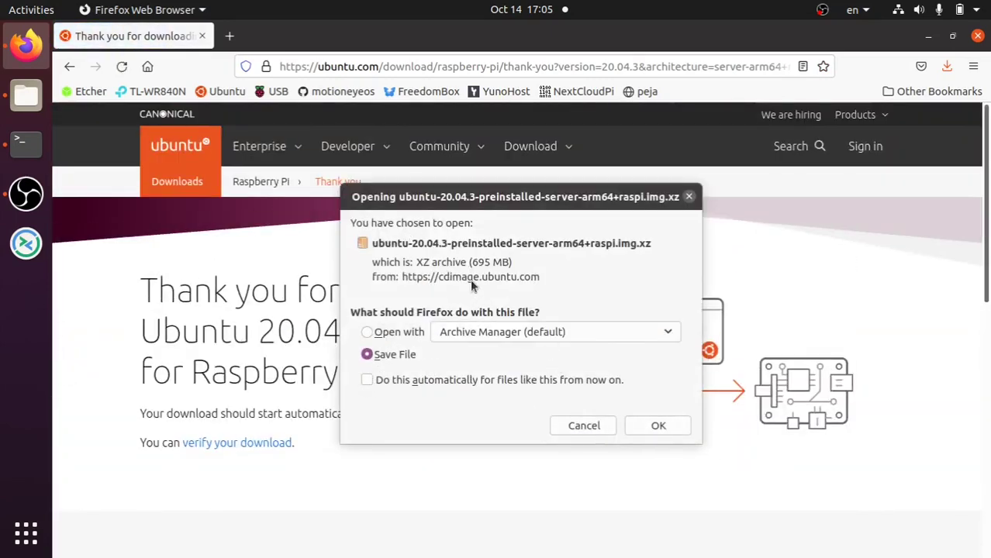
left_click(582, 427)
left_click(239, 93)
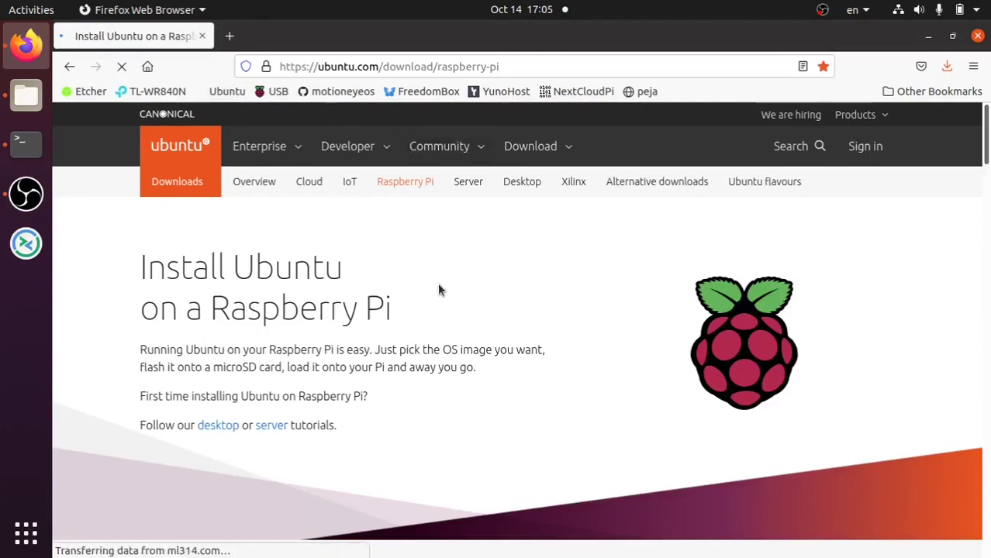
- Open the 'RPI4 Direct USB Boot Ubuntu 20.04' forum thread from the USB bookmark
scroll(359, 372, "down", 6)
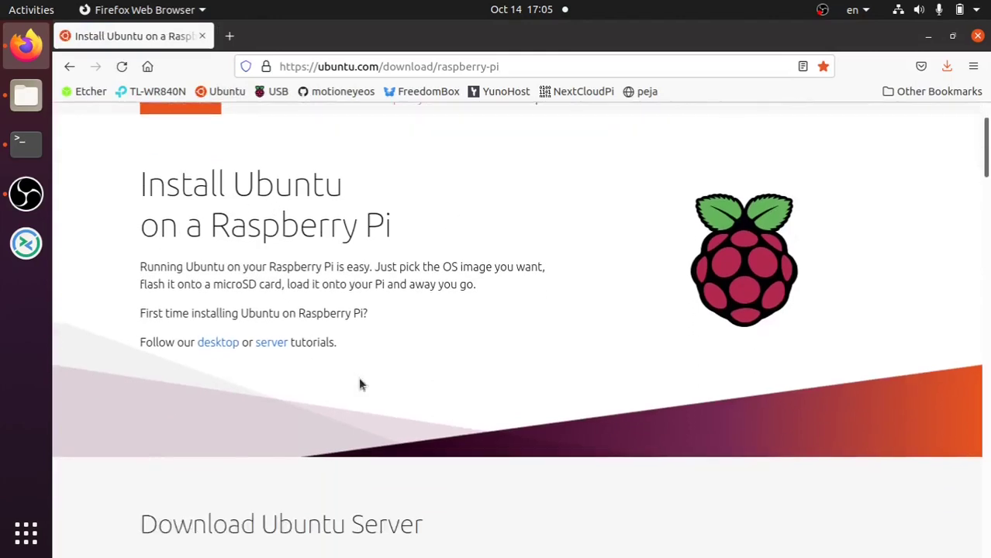
scroll(358, 385, "up", 6)
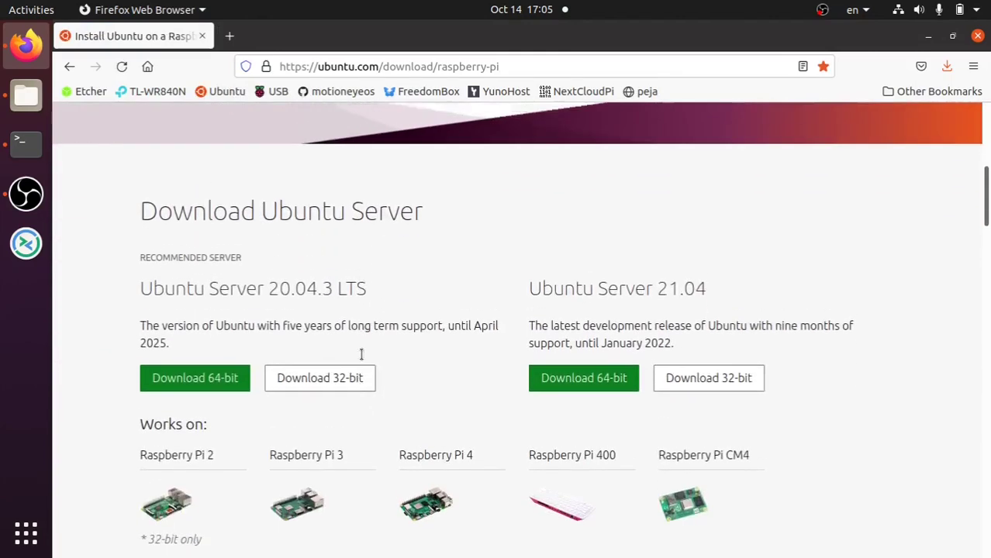
left_click(276, 93)
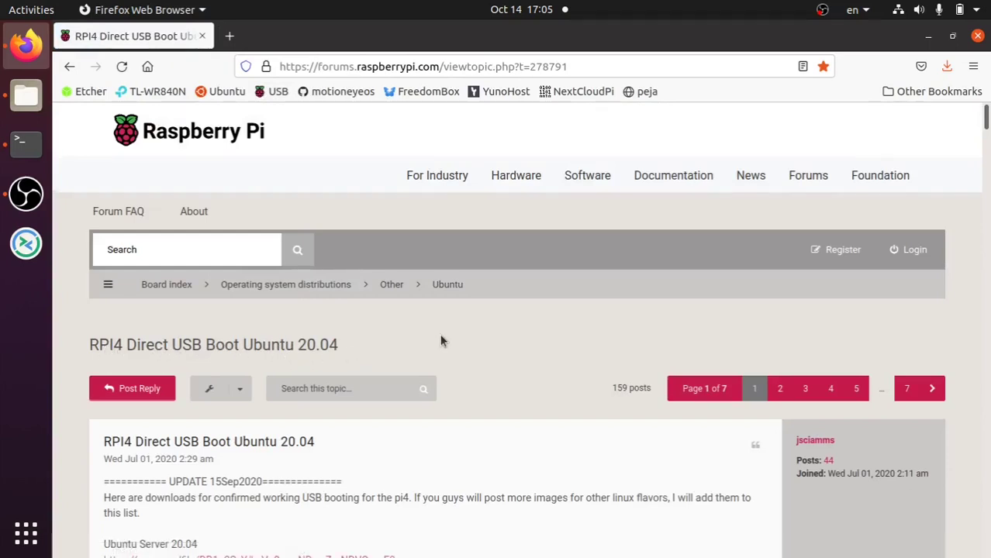
scroll(439, 335, "down", 7)
scroll(345, 165, "down", 12)
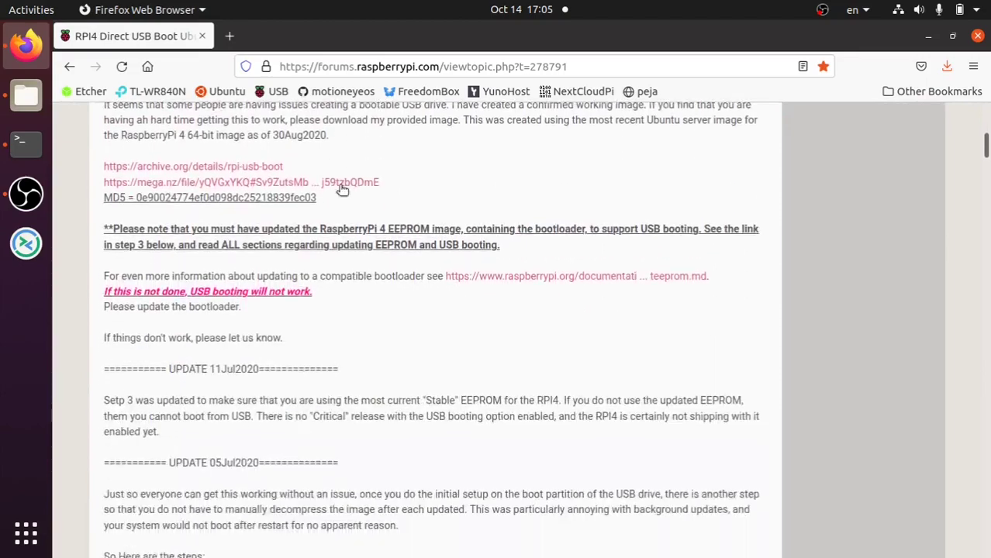
scroll(342, 202, "down", 15)
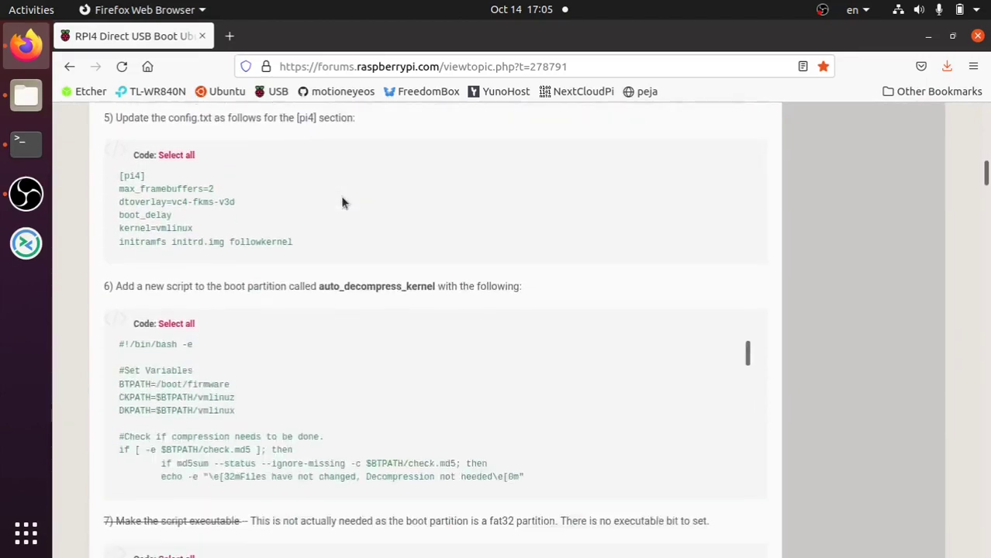
scroll(342, 203, "down", 9)
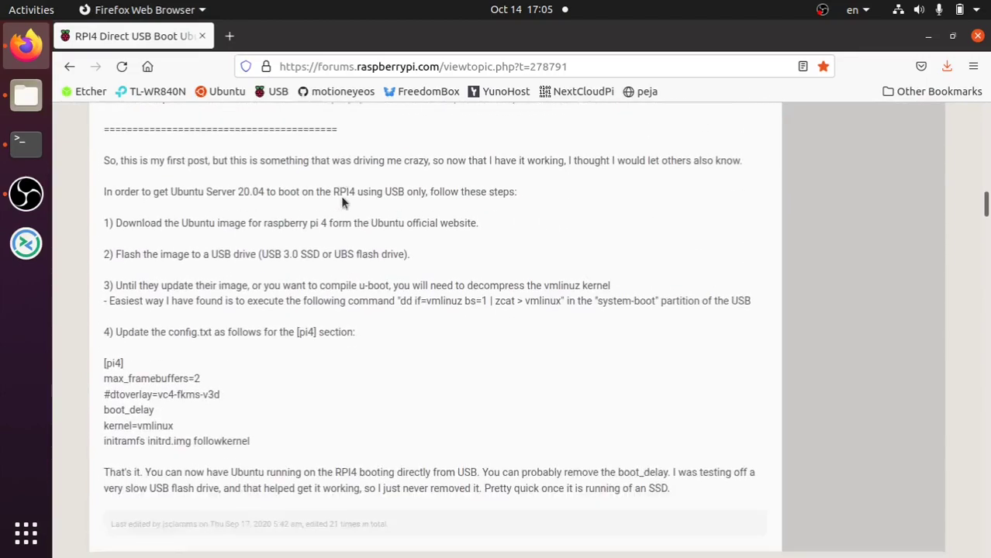
scroll(342, 202, "down", 15)
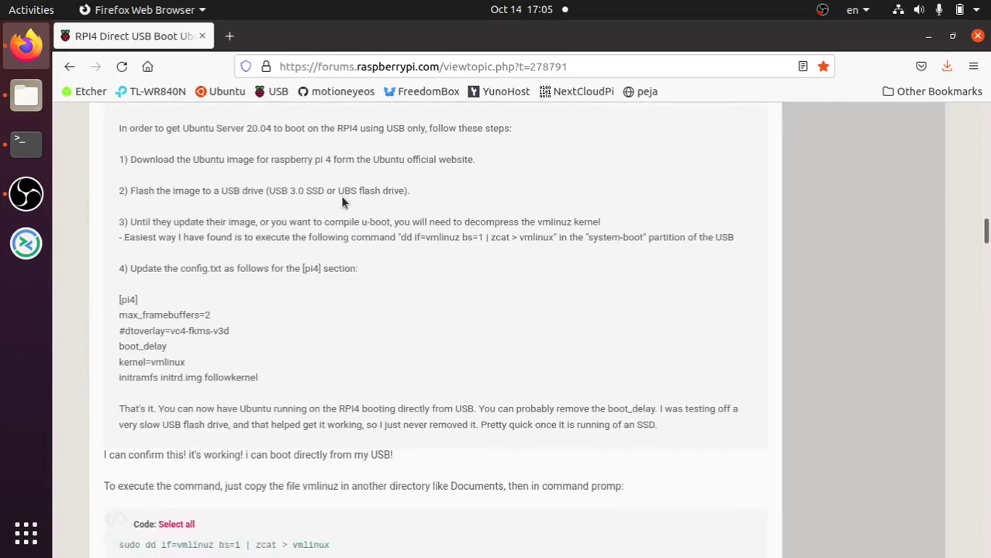
scroll(341, 199, "down", 15)
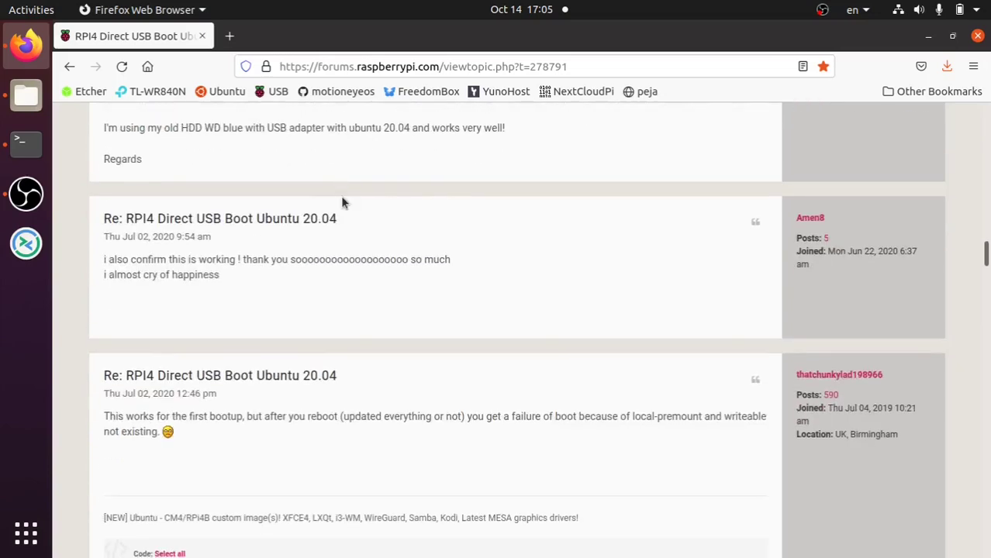
scroll(345, 203, "down", 12)
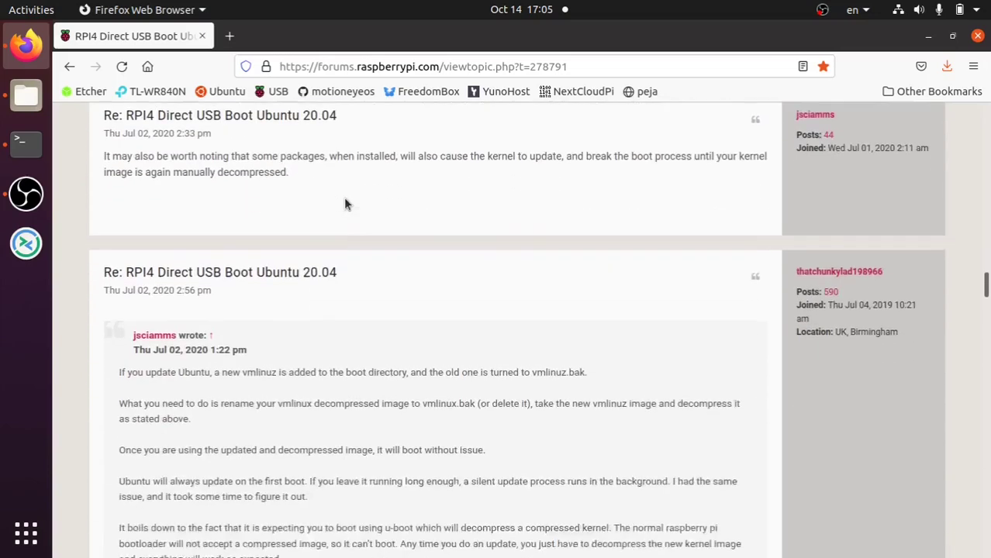
scroll(348, 195, "down", 12)
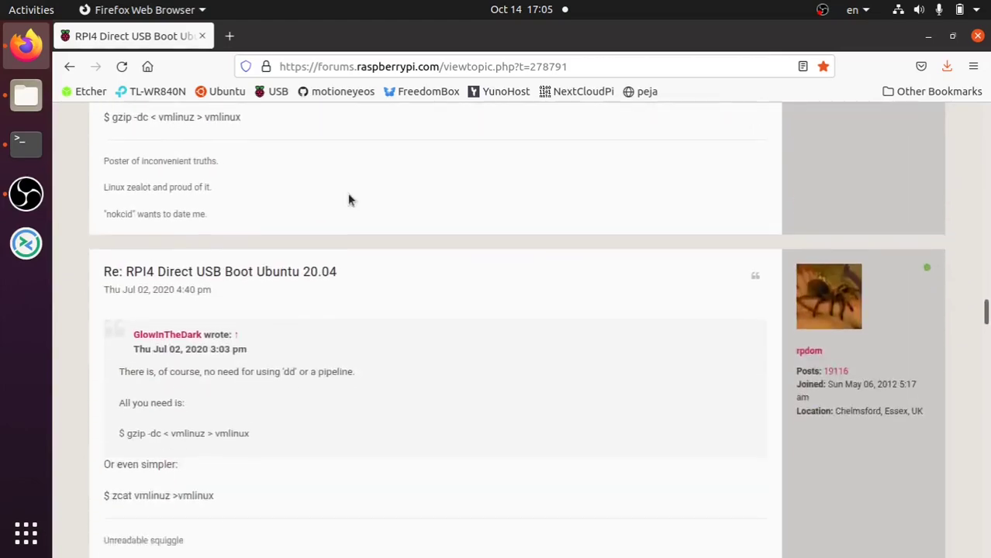
scroll(348, 199, "down", 15)
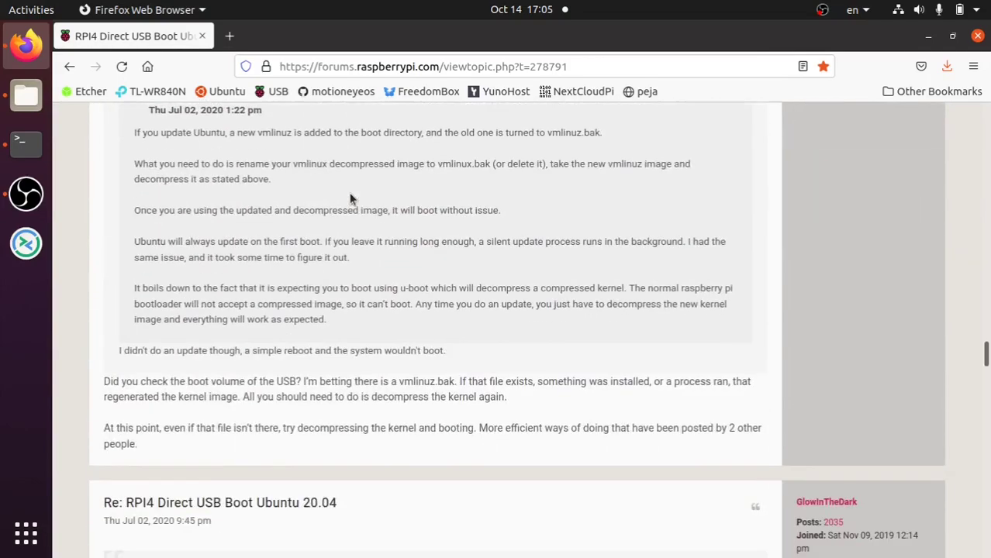
scroll(349, 199, "down", 15)
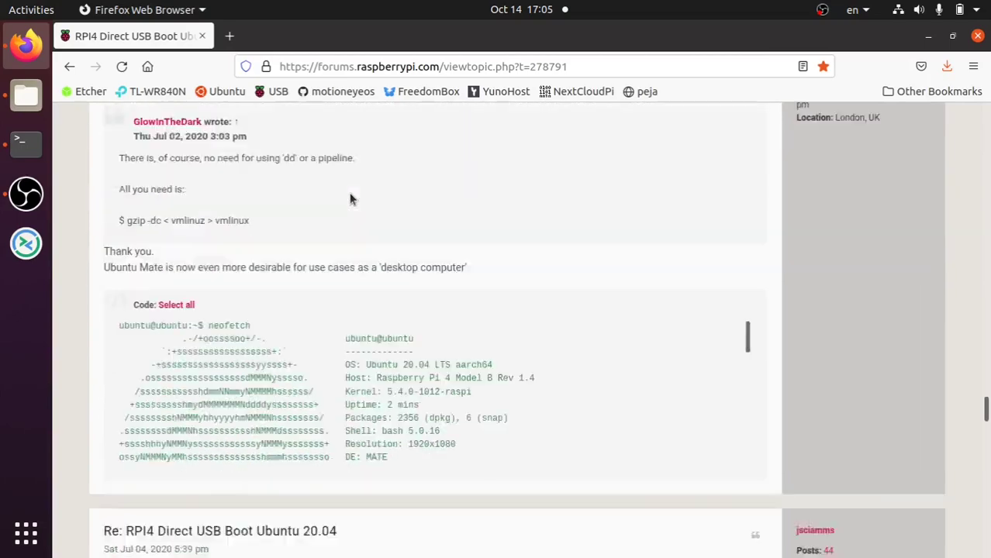
scroll(349, 200, "down", 15)
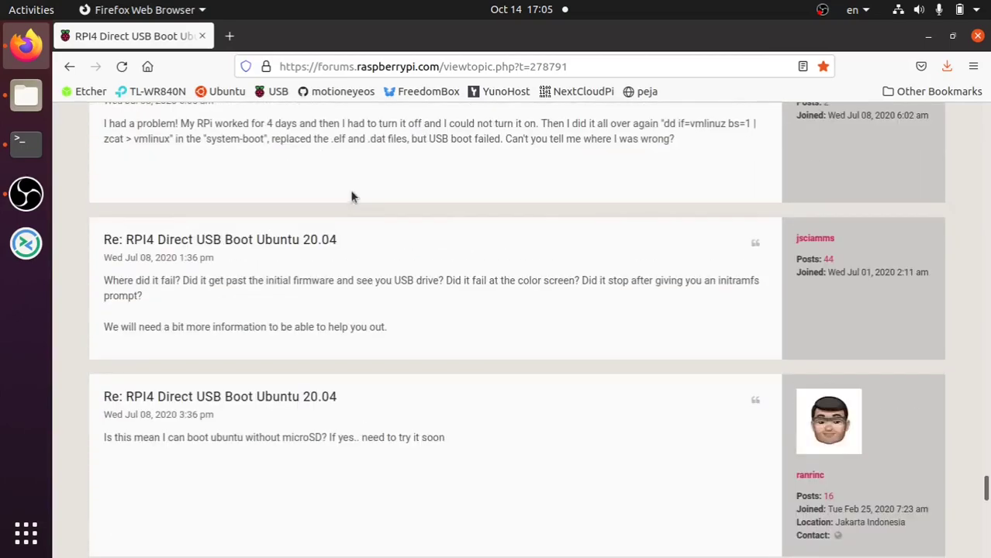
scroll(351, 196, "up", 2)
scroll(351, 196, "down", 2)
scroll(351, 196, "up", 12)
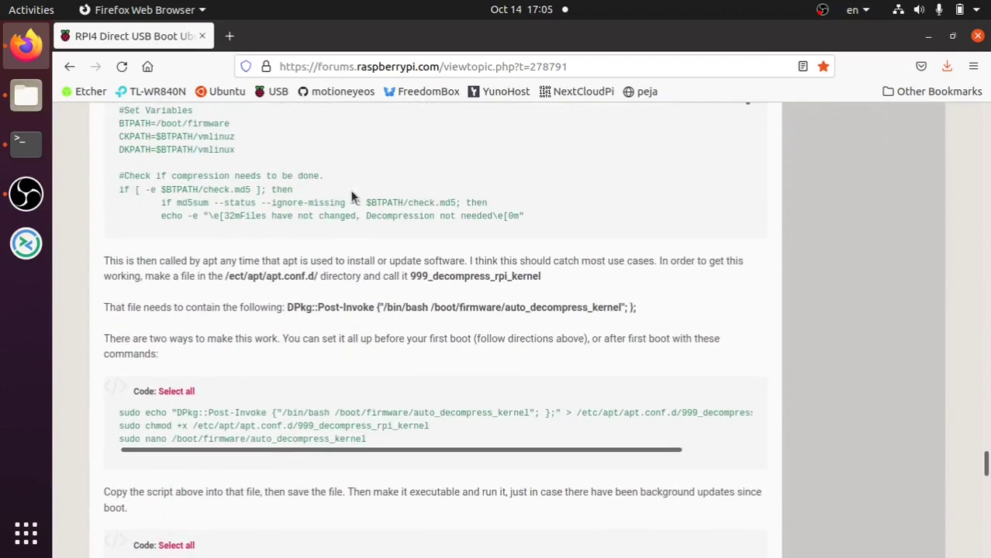
scroll(351, 196, "up", 10)
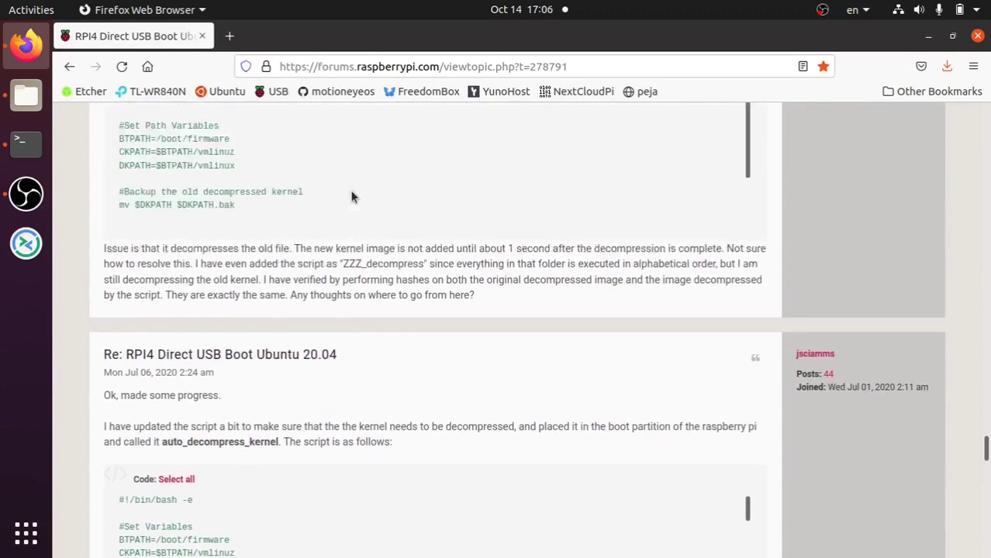
scroll(351, 196, "down", 20)
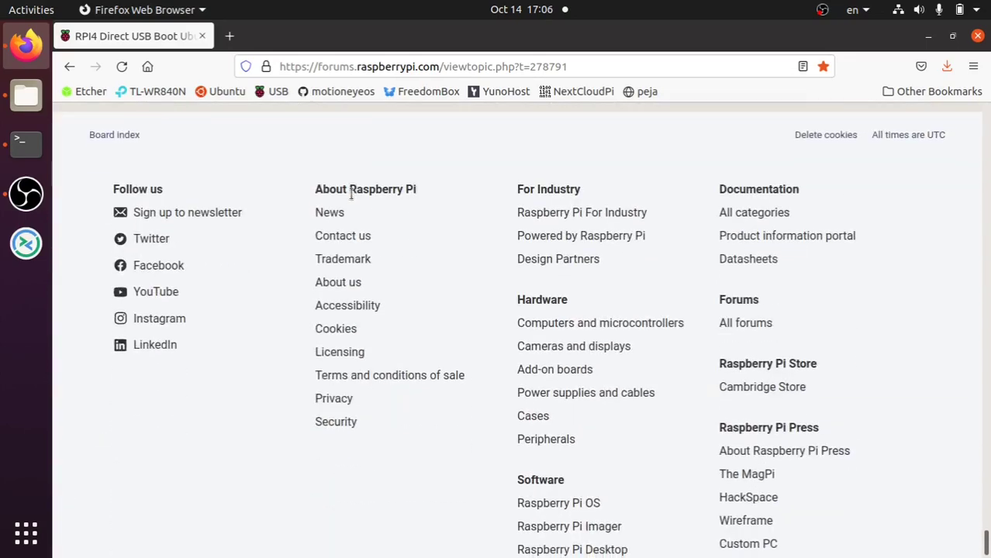
scroll(351, 196, "up", 11)
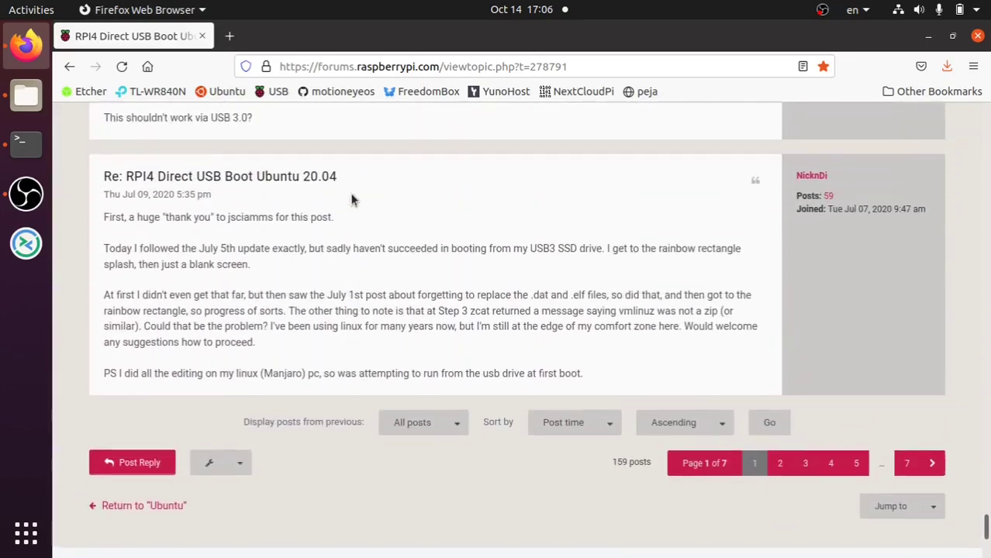
scroll(351, 200, "up", 2)
scroll(351, 200, "up", 12)
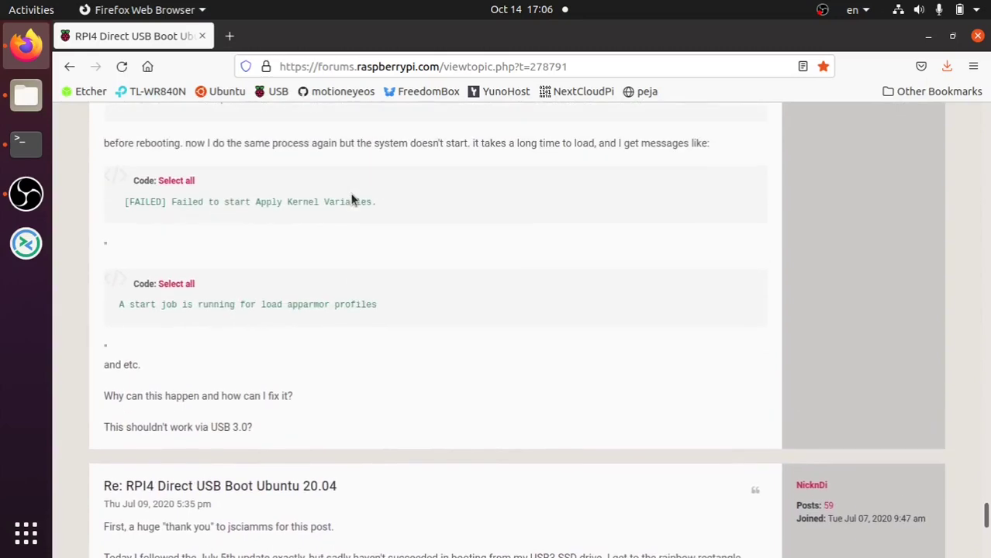
scroll(351, 200, "up", 12)
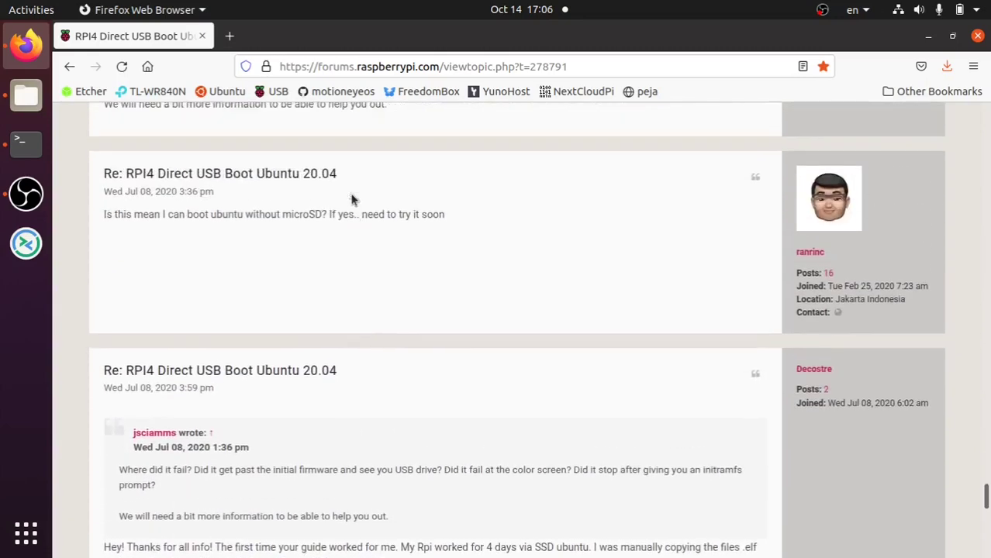
scroll(351, 200, "up", 13)
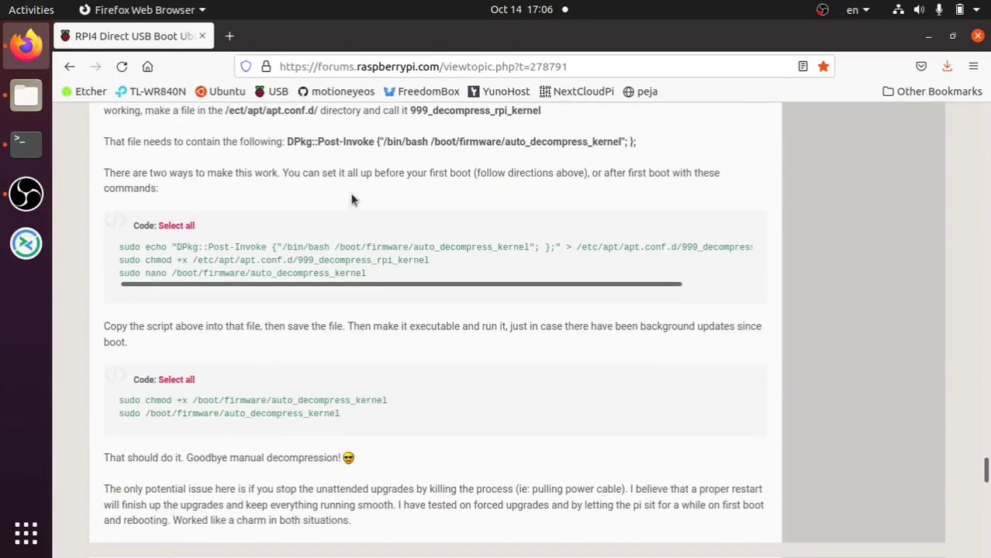
scroll(351, 200, "up", 12)
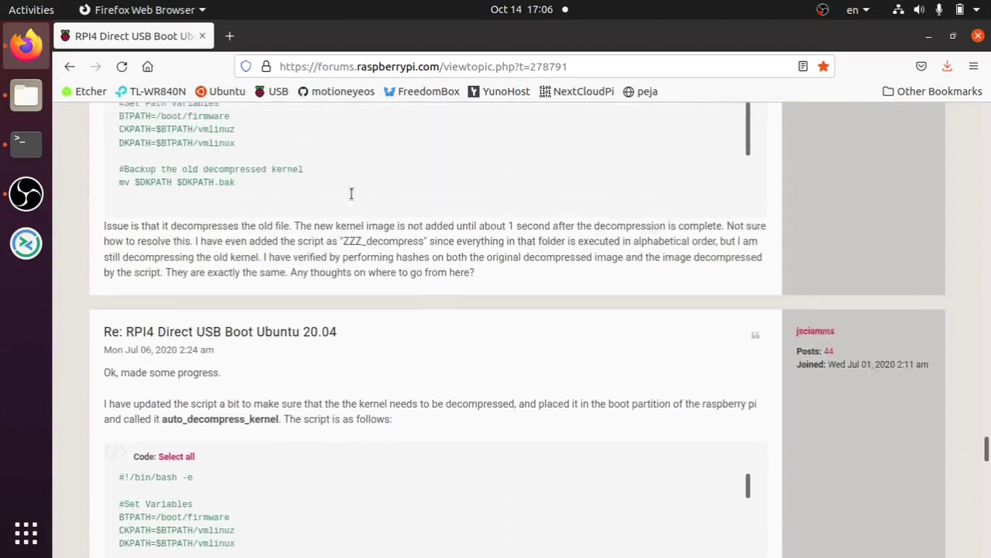
scroll(351, 200, "up", 12)
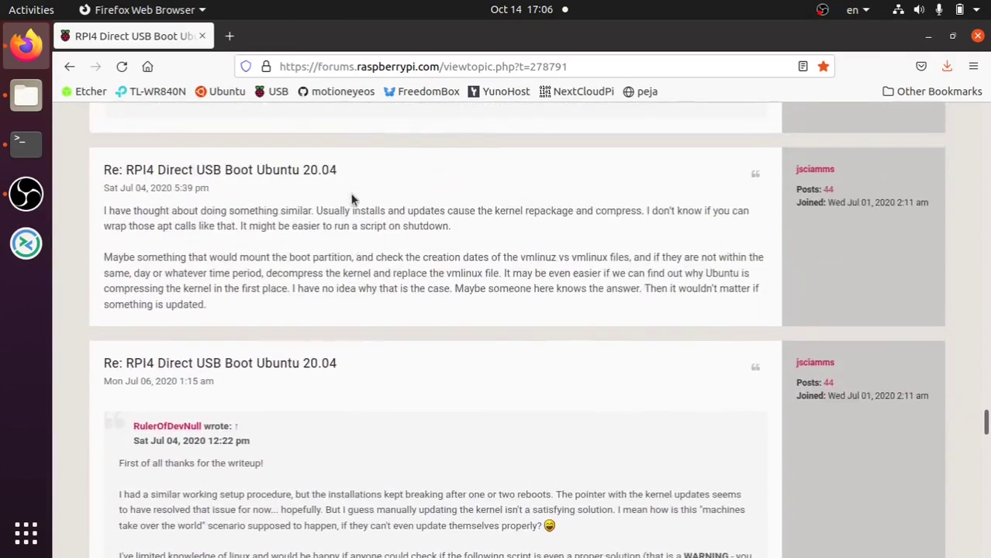
scroll(351, 198, "up", 12)
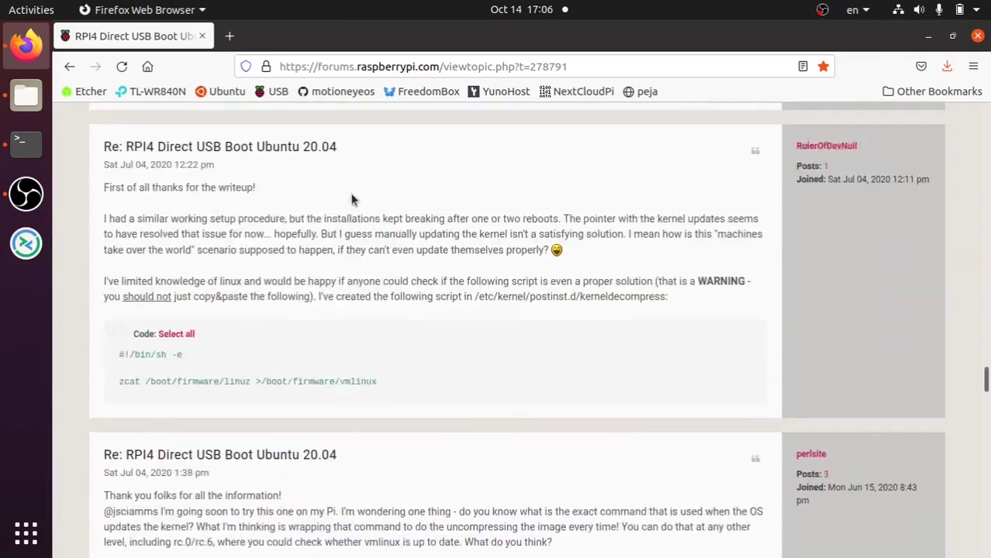
scroll(351, 200, "up", 10)
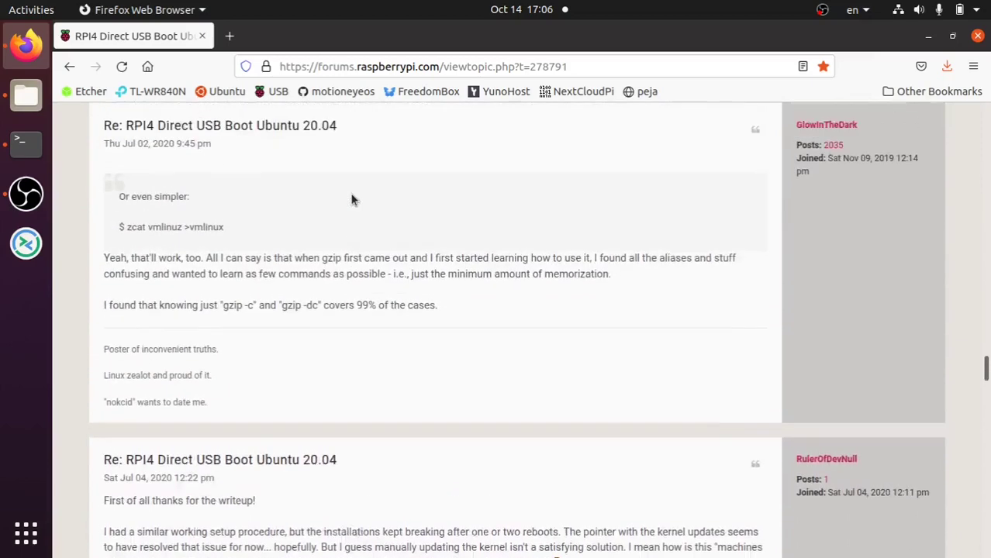
scroll(351, 200, "up", 10)
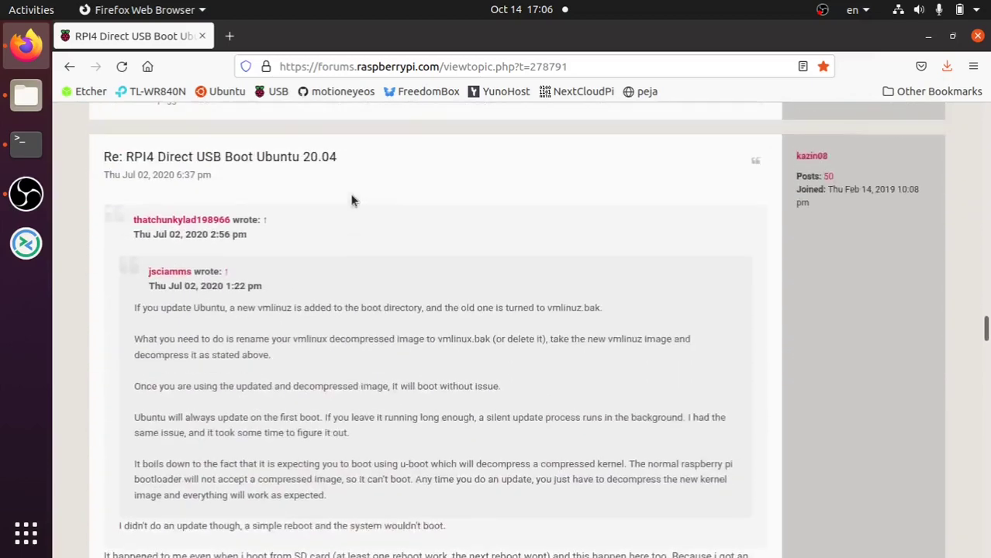
scroll(351, 200, "up", 8)
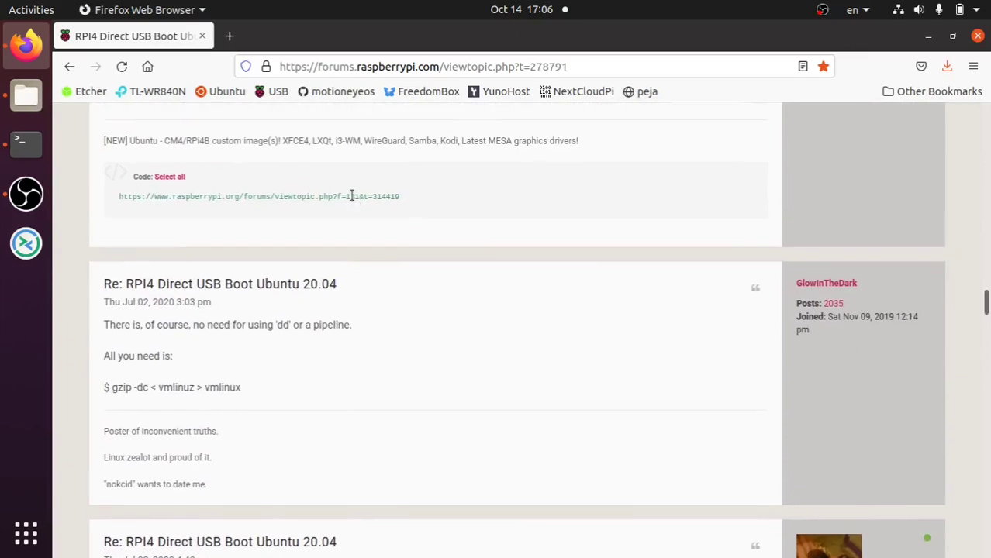
scroll(344, 203, "up", 7)
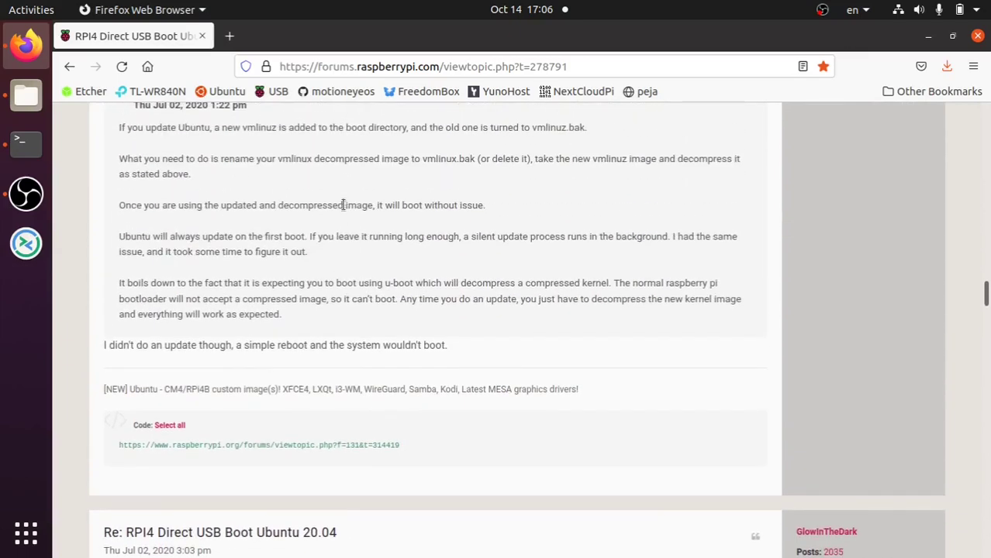
scroll(344, 210, "up", 10)
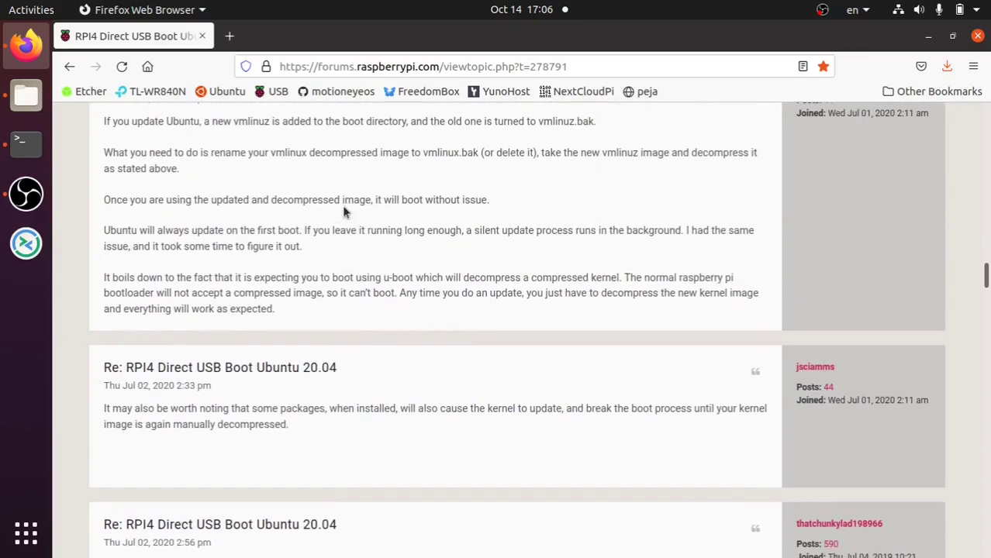
scroll(344, 211, "up", 2)
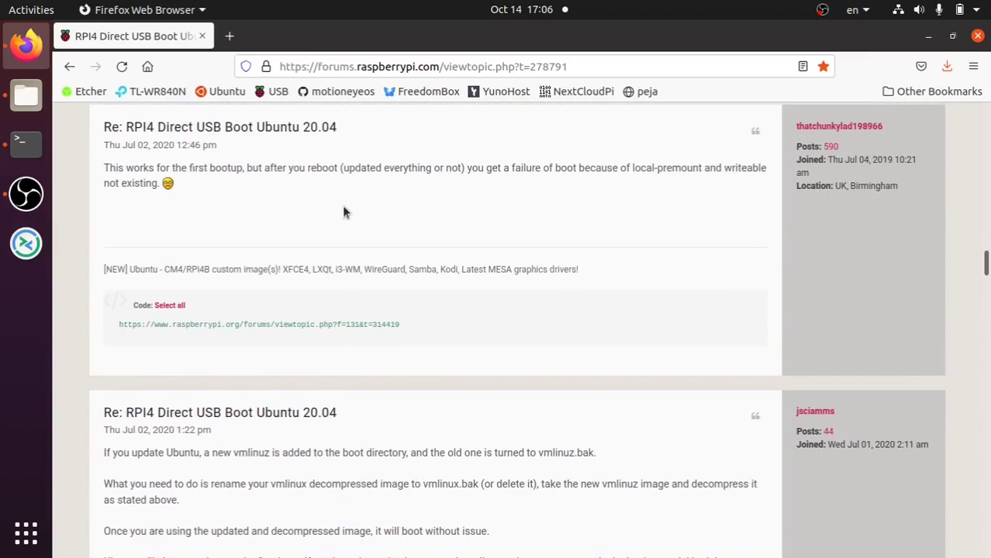
scroll(343, 210, "up", 13)
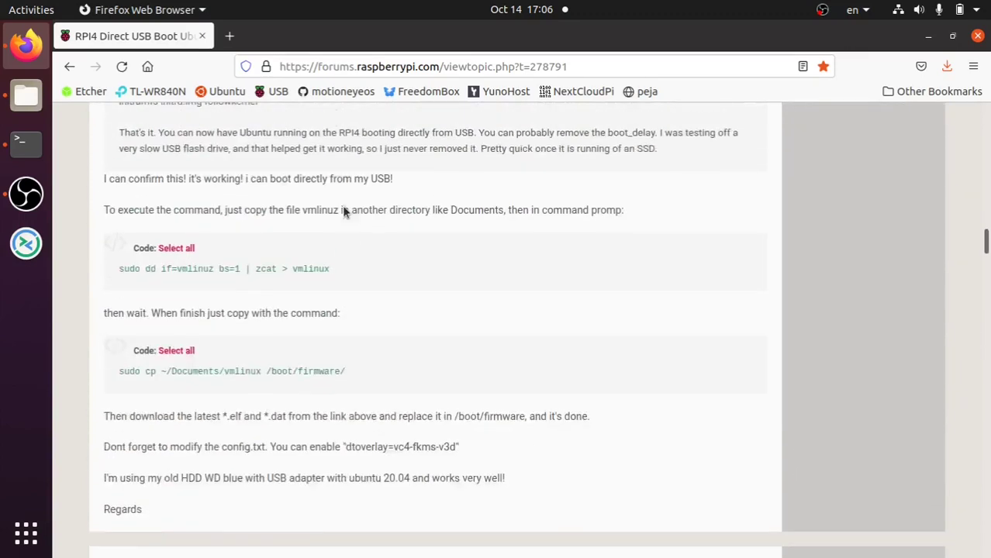
scroll(343, 206, "down", 5)
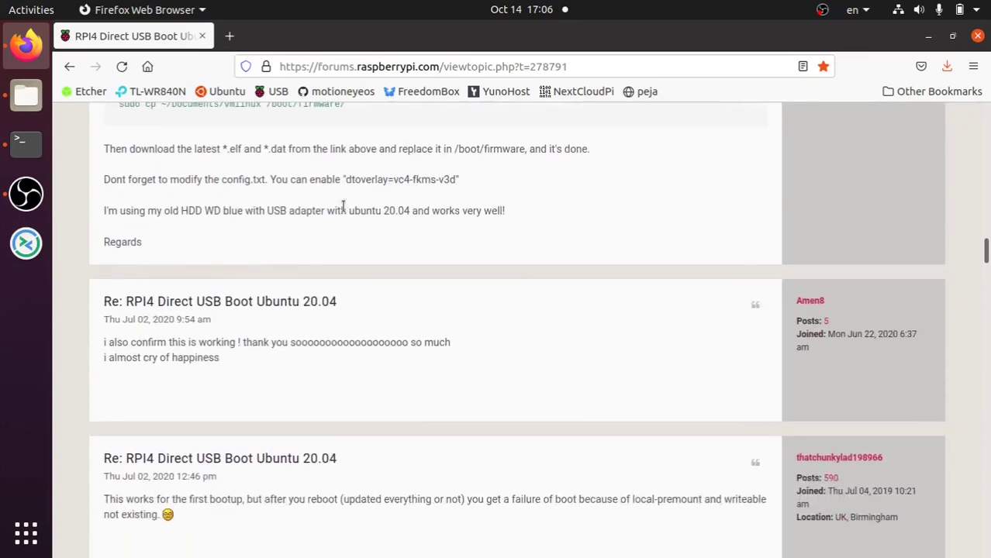
scroll(343, 206, "up", 10)
scroll(343, 206, "up", 6)
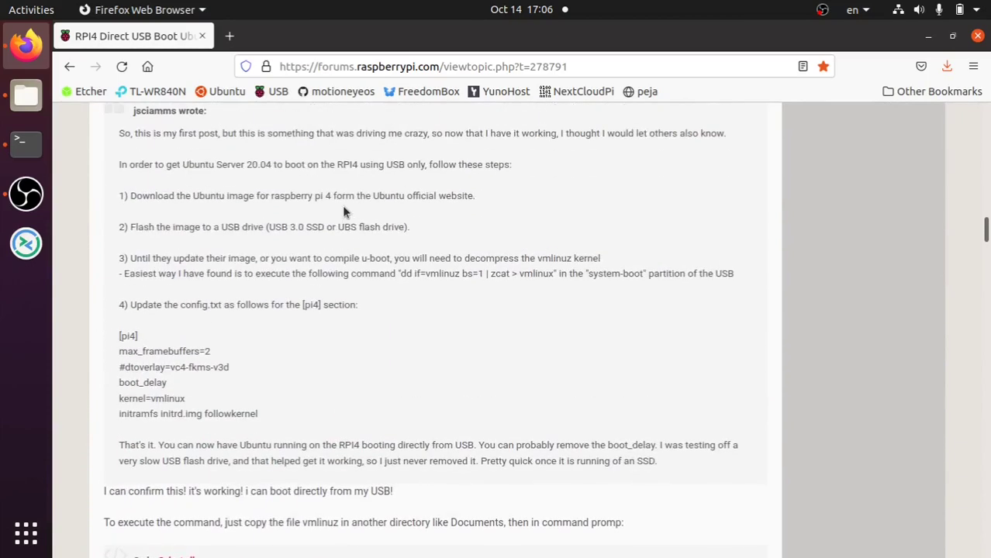
scroll(344, 211, "up", 14)
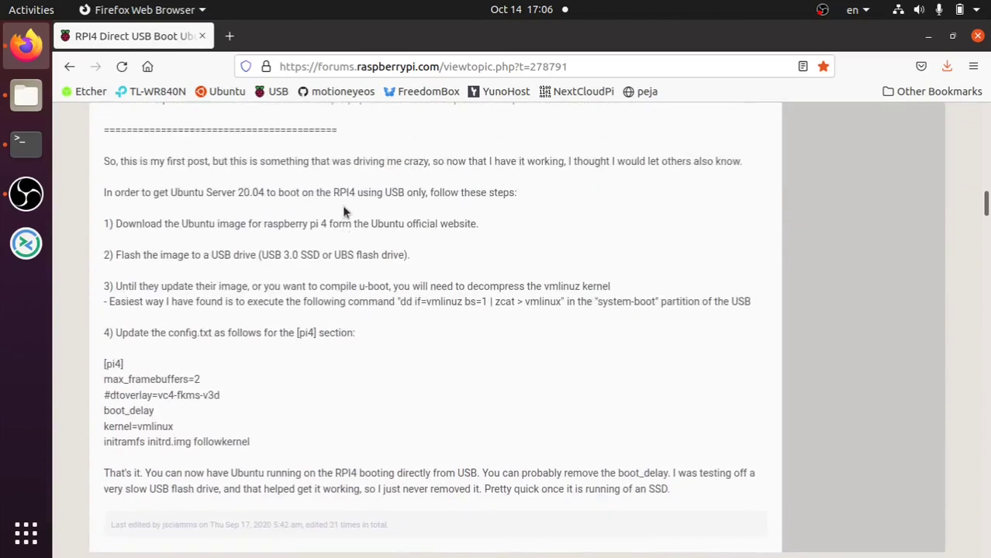
scroll(343, 211, "up", 9)
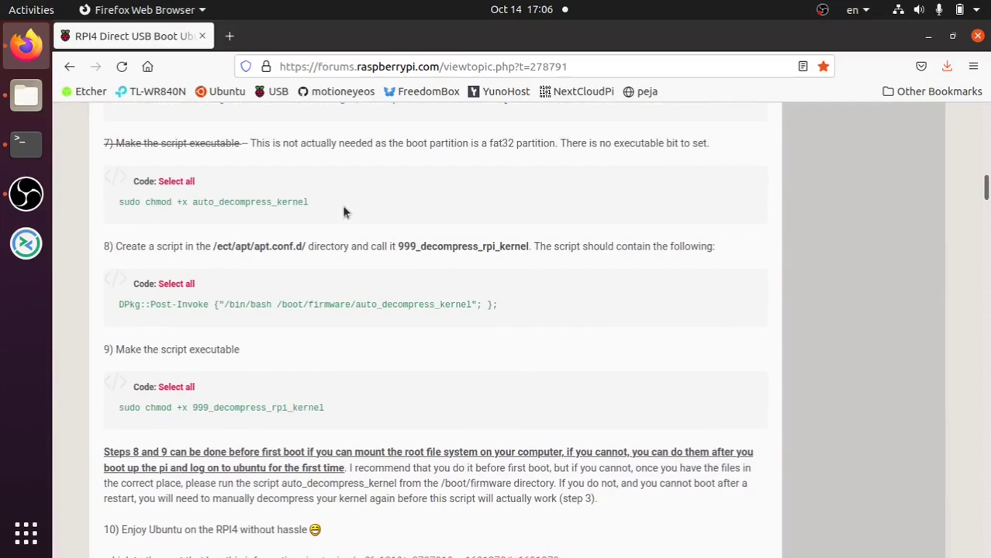
scroll(344, 211, "up", 16)
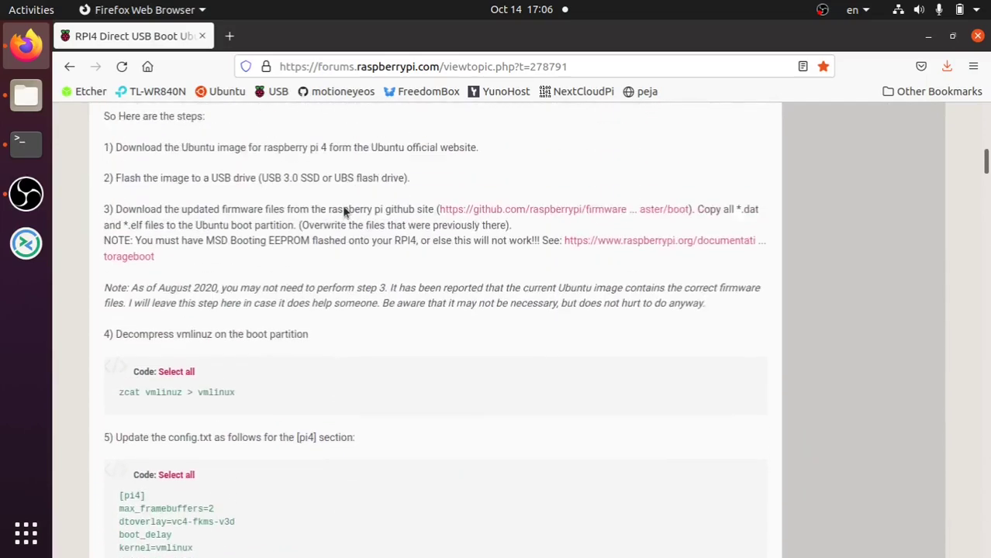
scroll(344, 211, "up", 20)
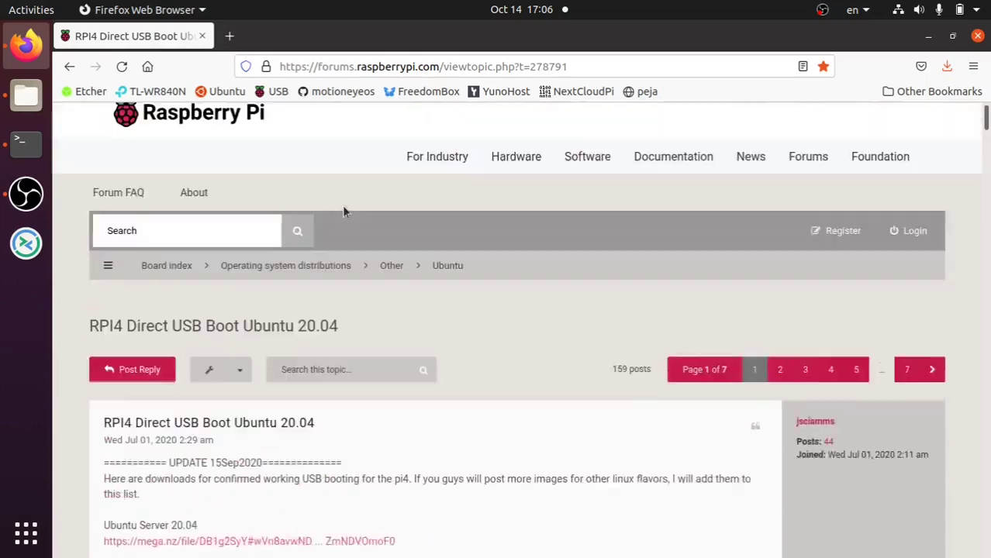
- Follow the opening post's Ubuntu Server 20.04 mega.nz link for the USB-boot image
scroll(344, 211, "down", 7)
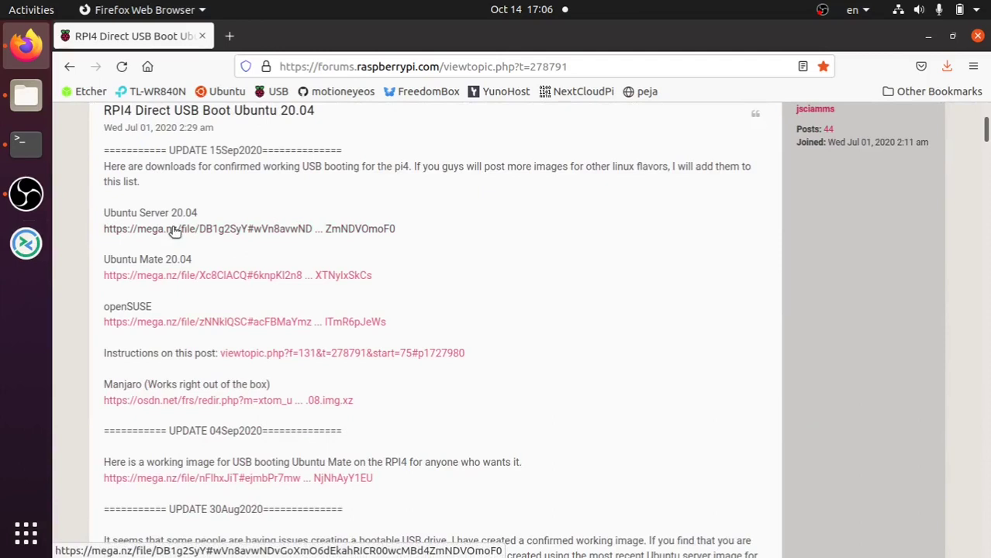
left_click(174, 229)
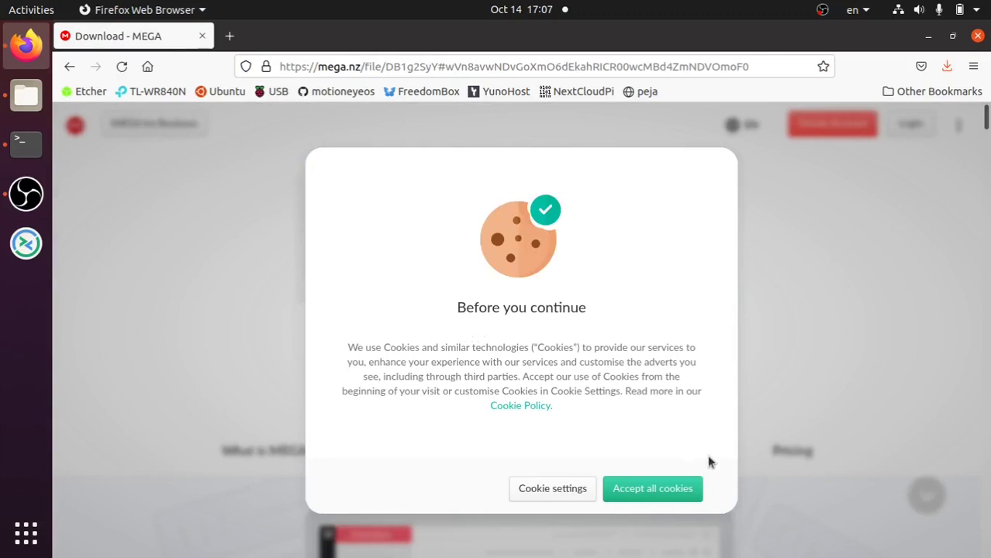
- Accept MEGA's cookies, start the 788.3 MB RPI-USB-BOOT.zip download, and return to Terminal
left_click(670, 490)
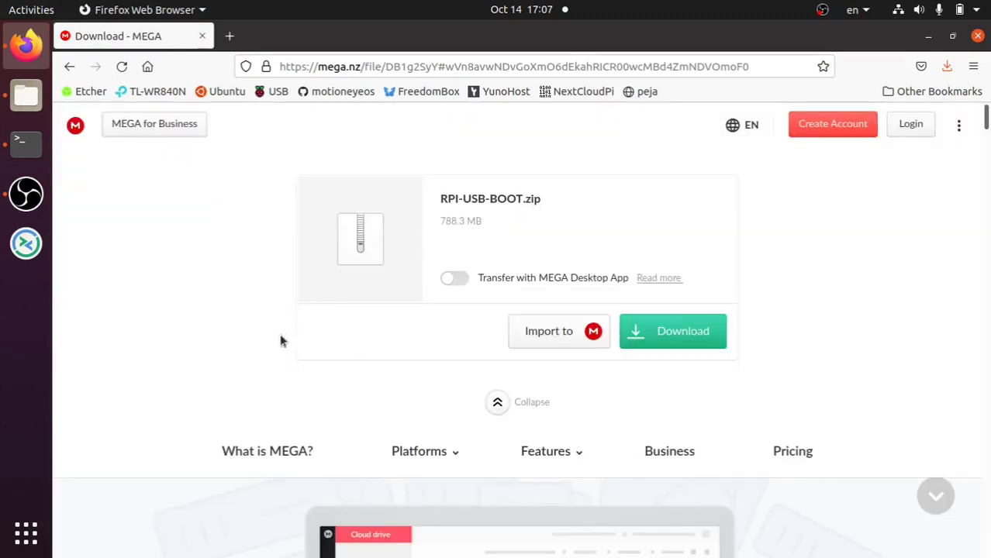
left_click(664, 332)
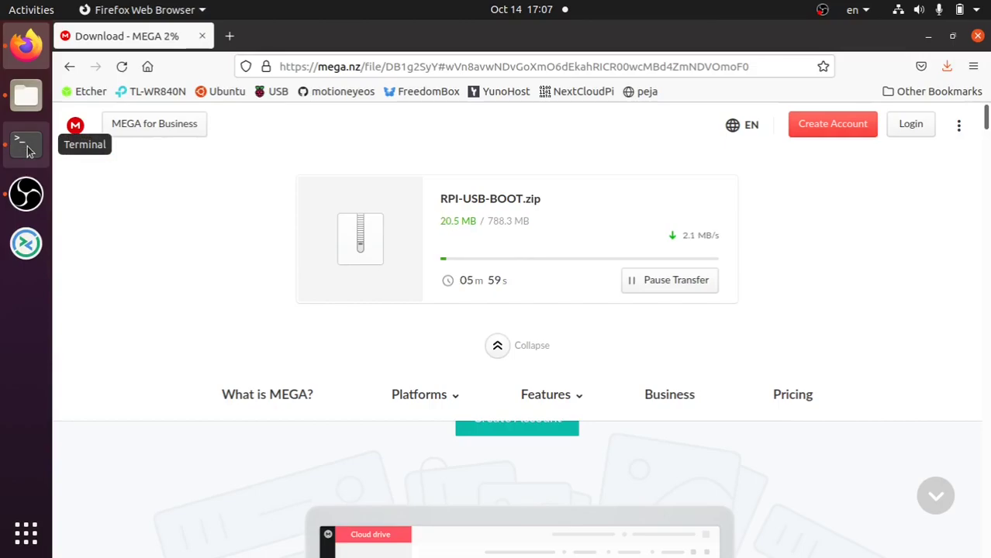
left_click(27, 148)
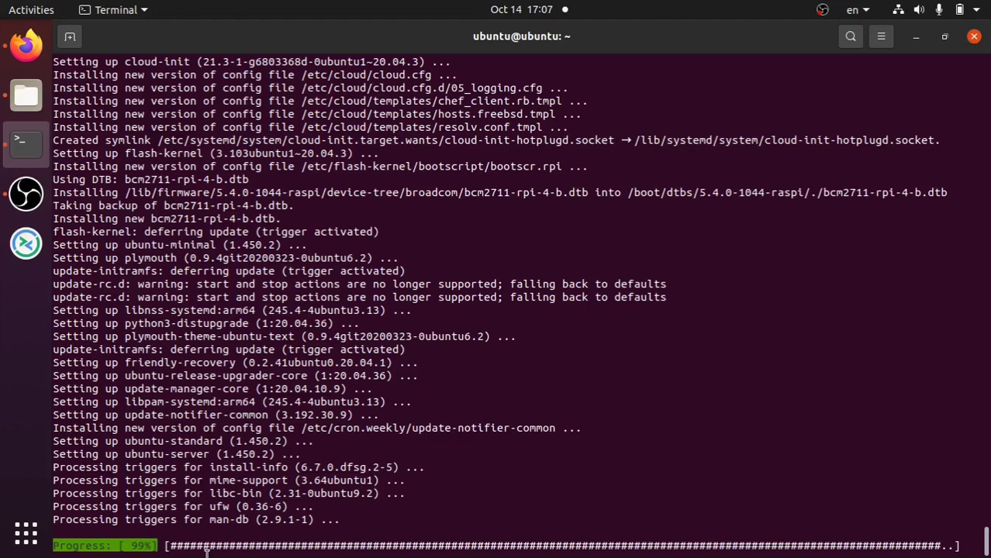
- Review the Pi's apt upgrade output near 99%, then hide the terminal to check the download
scroll(458, 303, "up", 5)
scroll(458, 303, "up", 10)
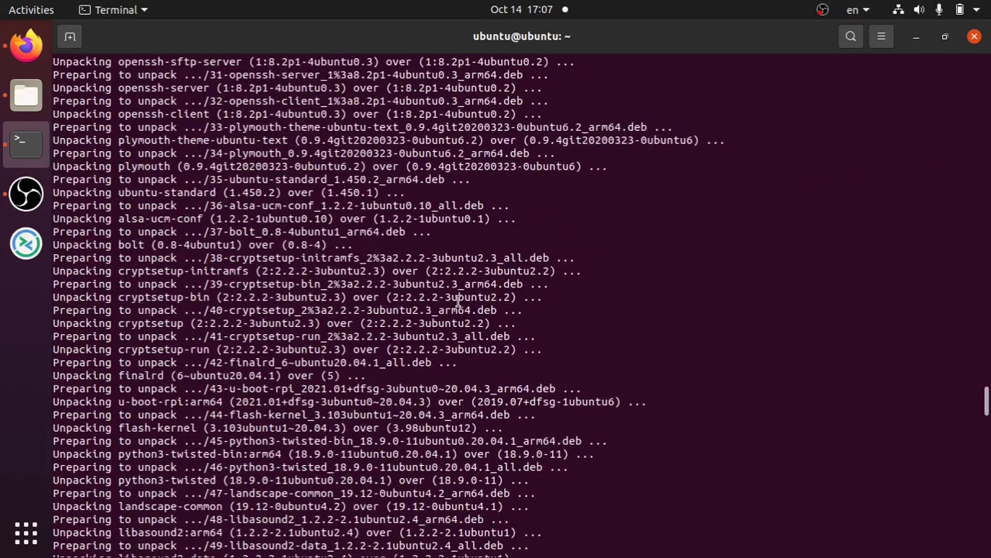
scroll(457, 302, "up", 20)
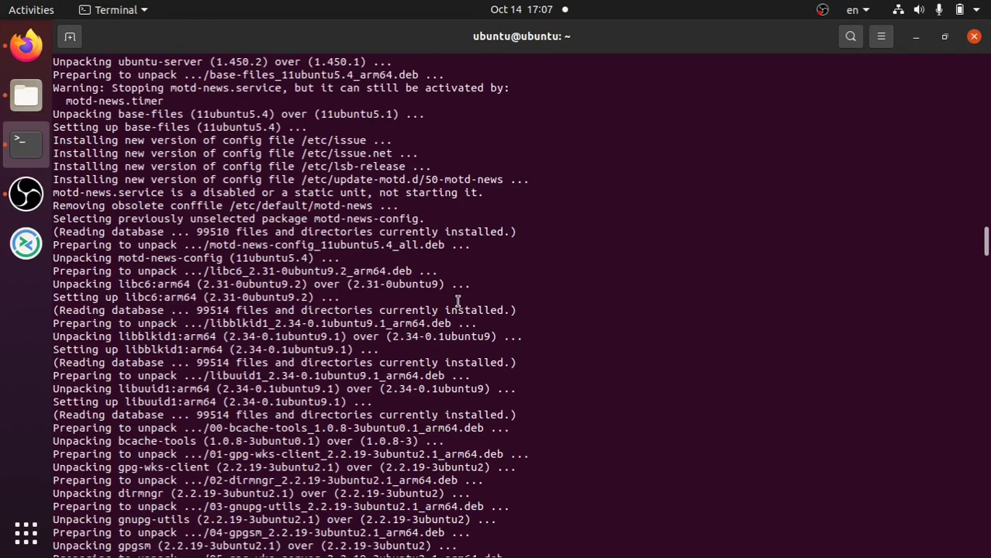
scroll(978, 368, "down", 10)
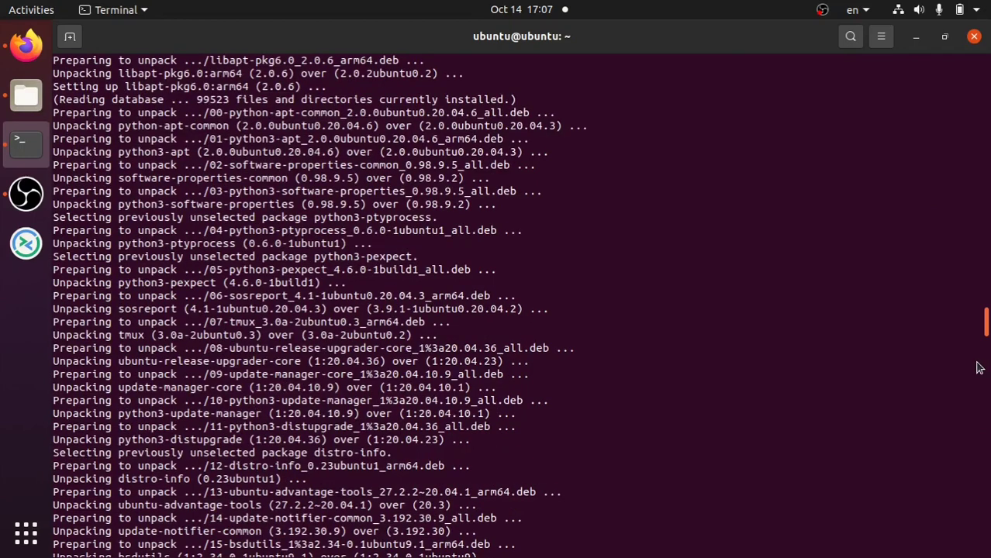
scroll(978, 368, "down", 20)
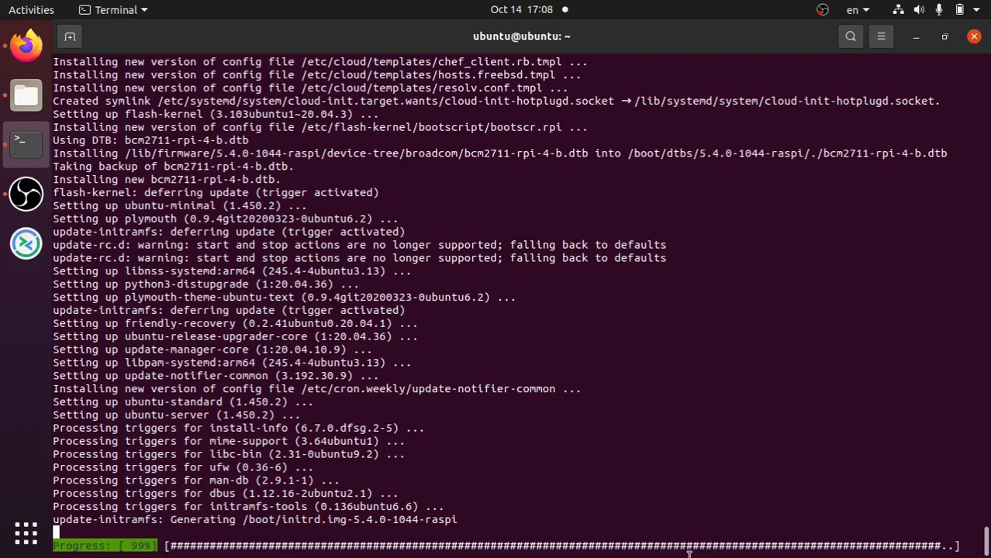
left_click(31, 146)
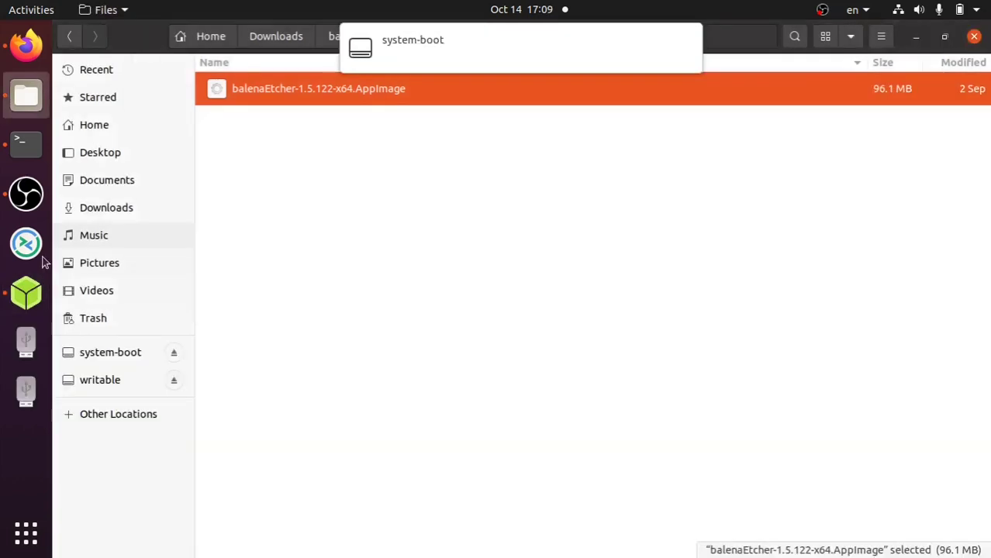
- Clear the file selection in the balenaEtcher folder
left_click(322, 115)
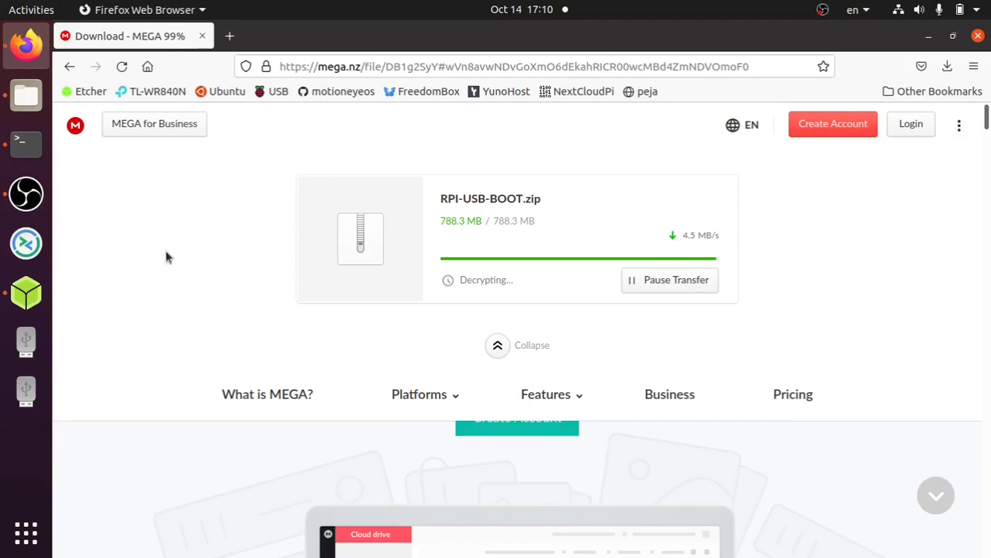
- Bring balenaEtcher, with the 3.37 GB ubuntu-20 raspi image loaded, to the front
left_click(25, 295)
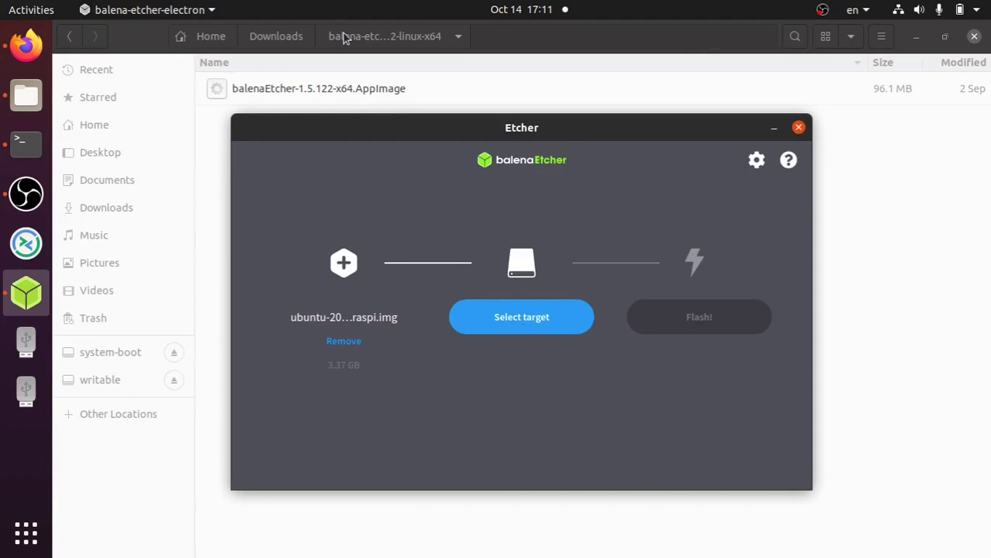
- Choose the Generic STORAGE 128 GB /dev/sdb drive as the target and start flashing
left_click(490, 314)
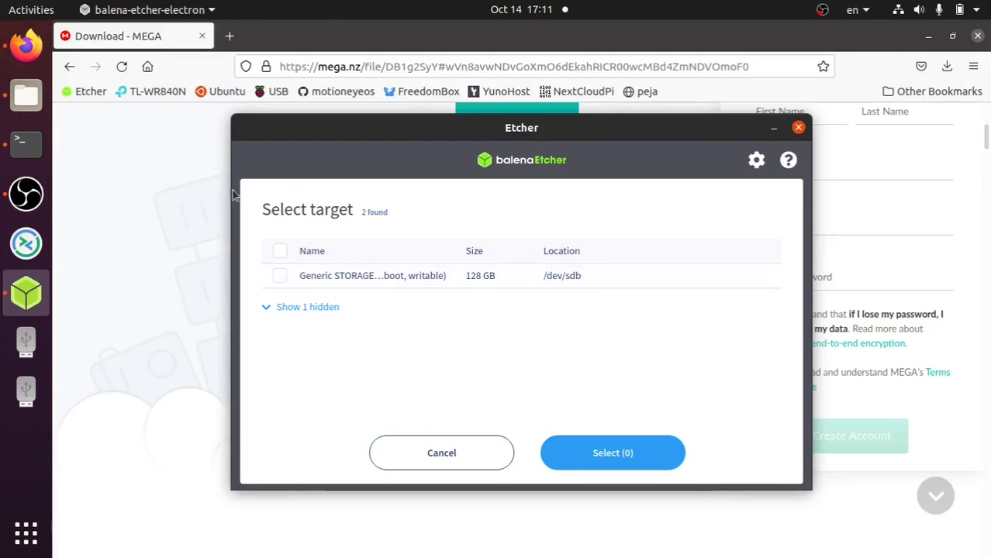
left_click(281, 275)
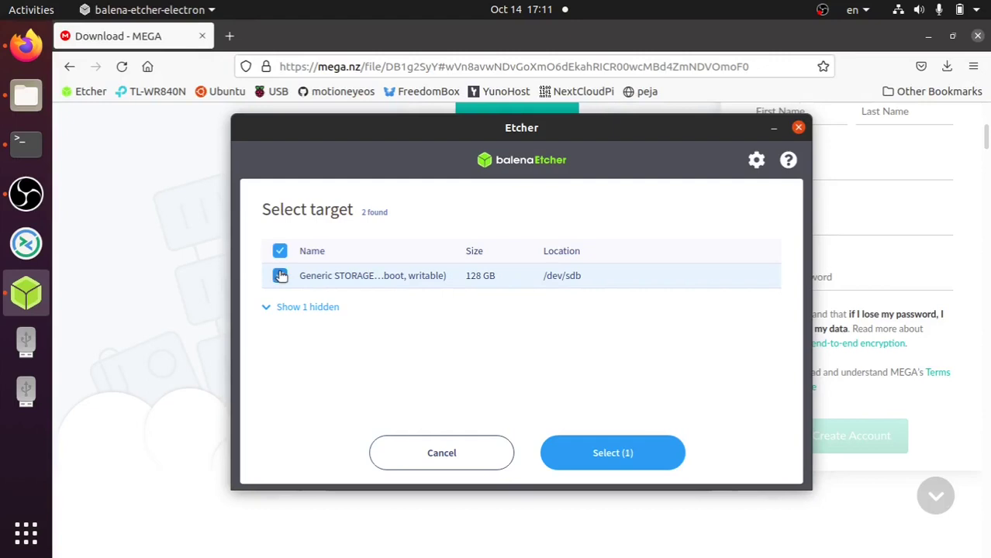
left_click(590, 457)
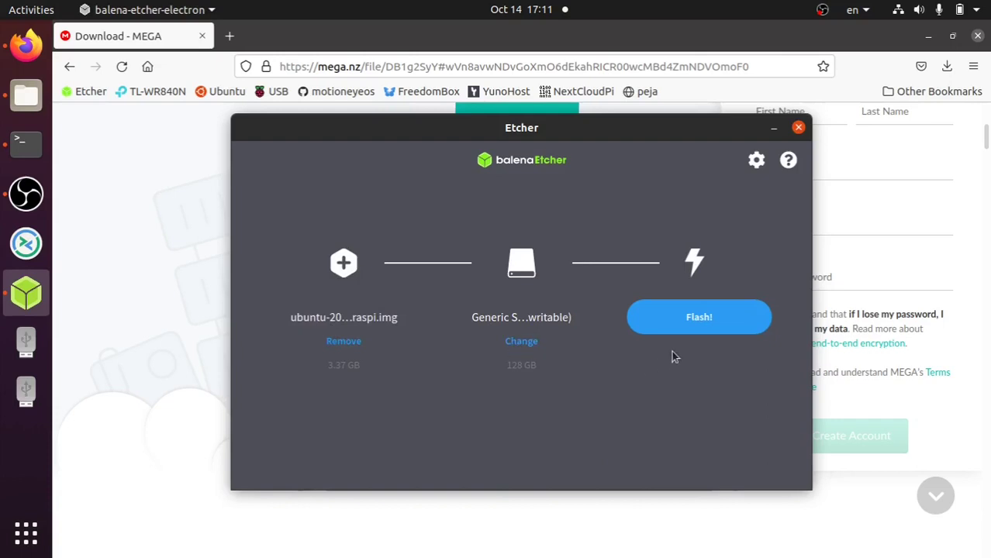
left_click(689, 325)
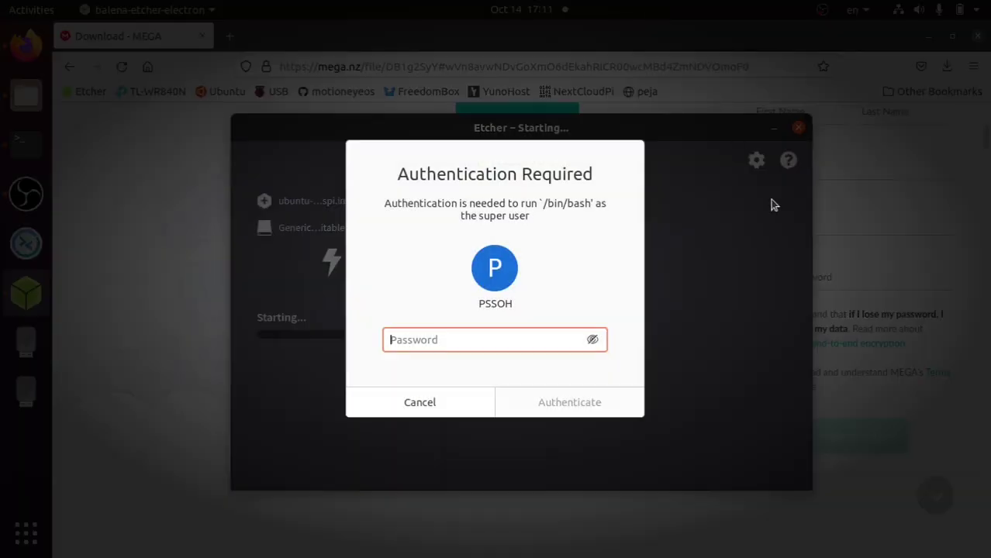
- Enter the account password to authorize flashing, then minimize Etcher while it decompresses
type("*********")
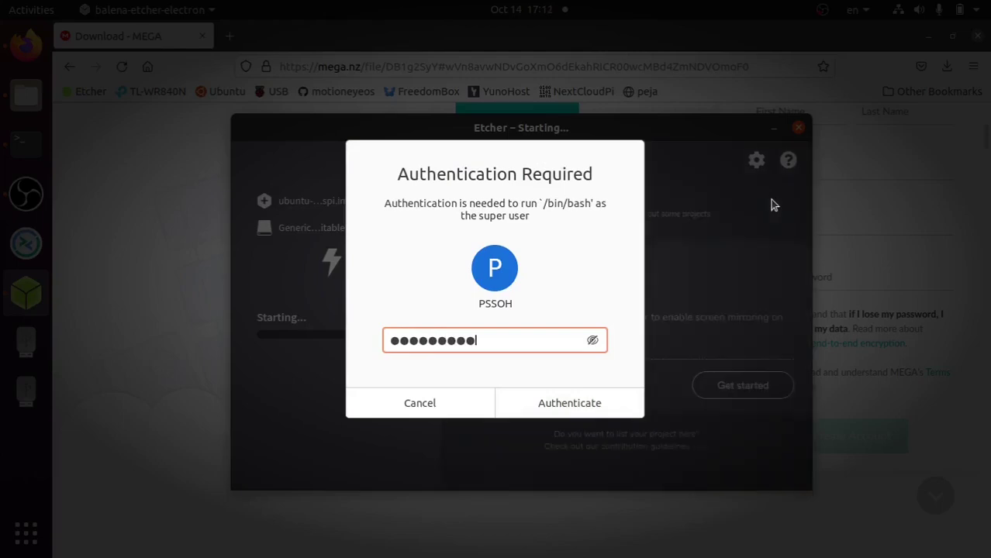
key("Return")
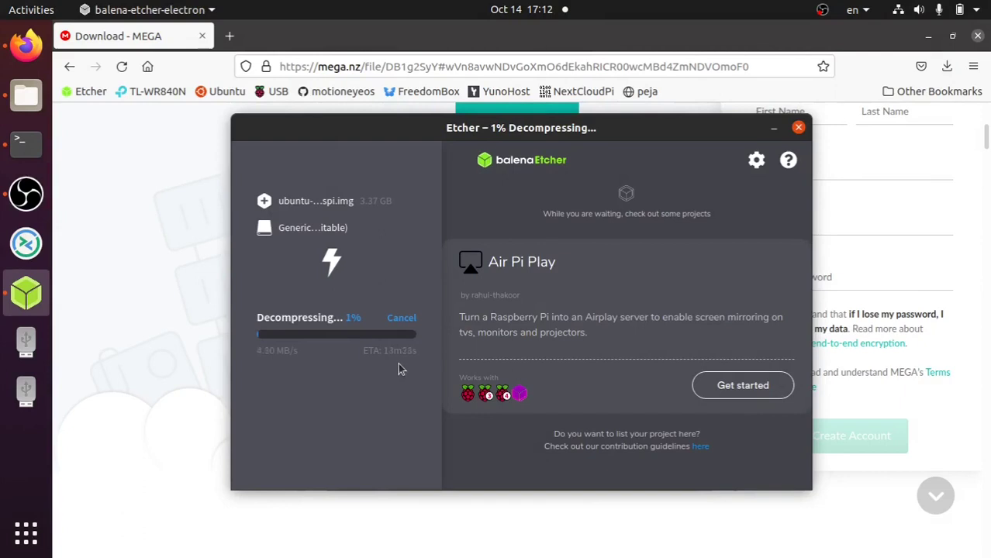
left_click(772, 128)
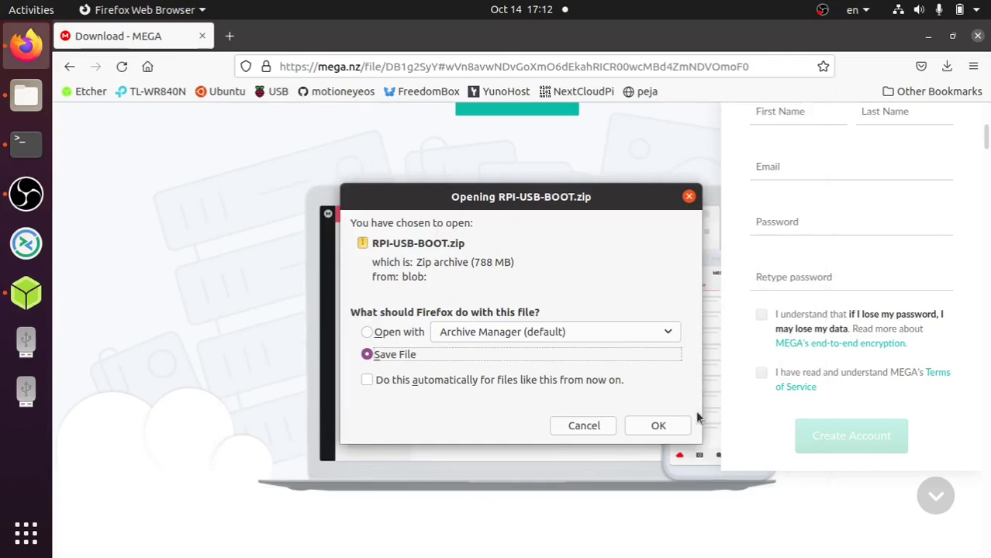
- Save the 788 MB RPI-USB-BOOT.zip to disk and load the balenaEtcher website from bookmarks
left_click(660, 428)
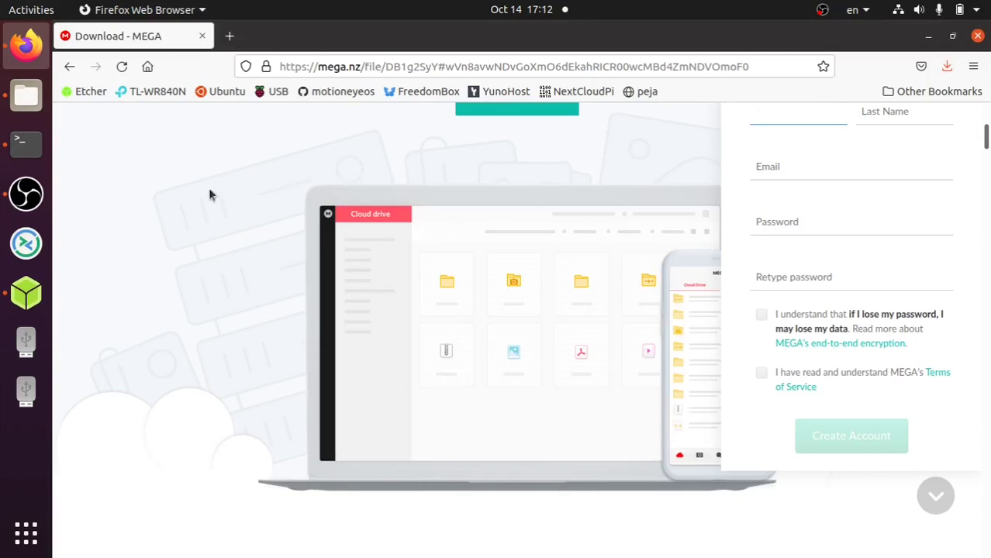
scroll(183, 194, "up", 5)
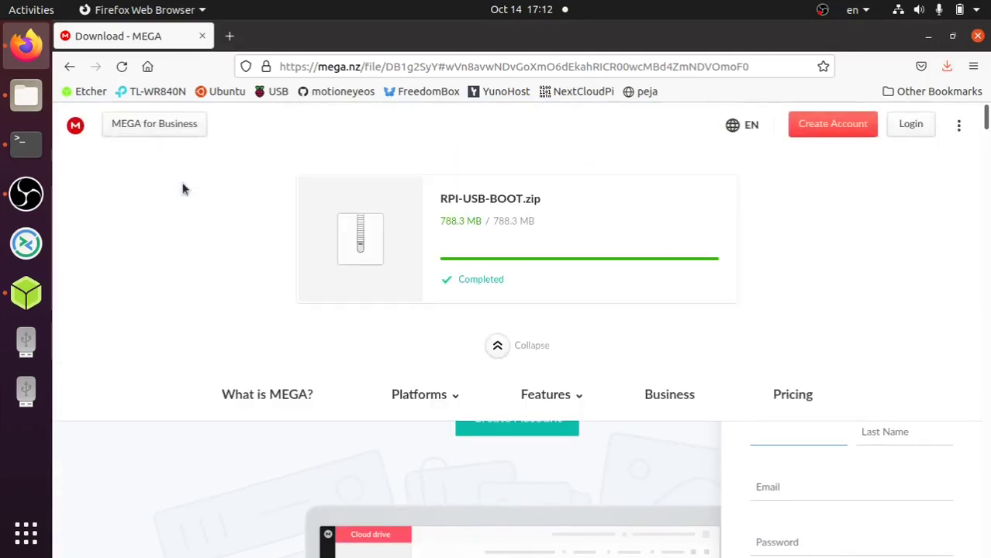
left_click(88, 99)
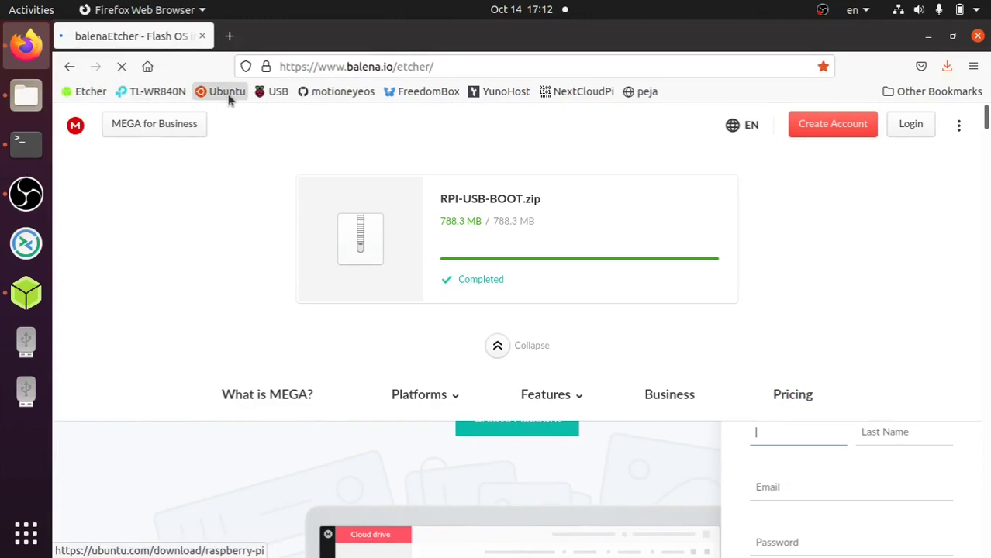
- Check Ubuntu's Raspberry Pi install page and the RPI4 USB boot thread's download links, then return to Terminal
left_click(227, 92)
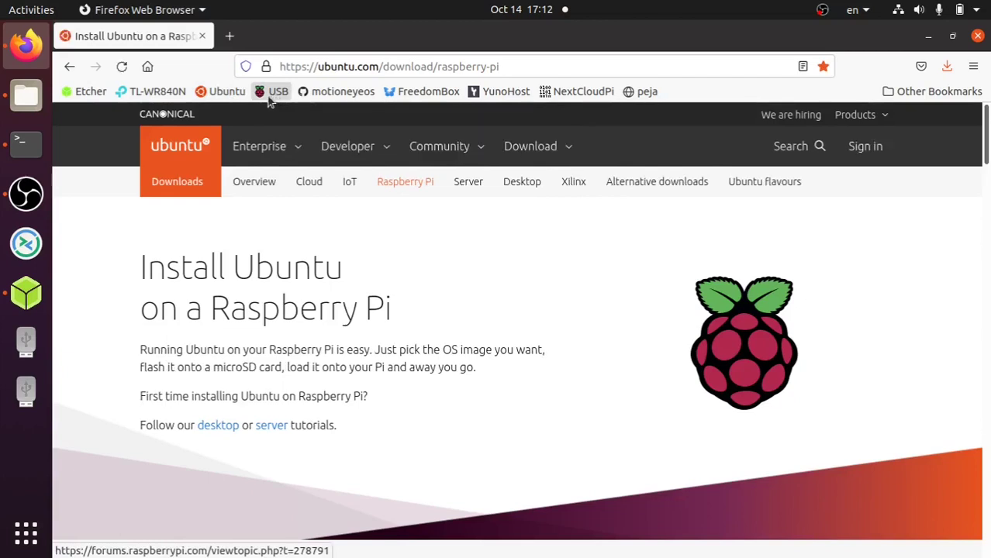
left_click(268, 99)
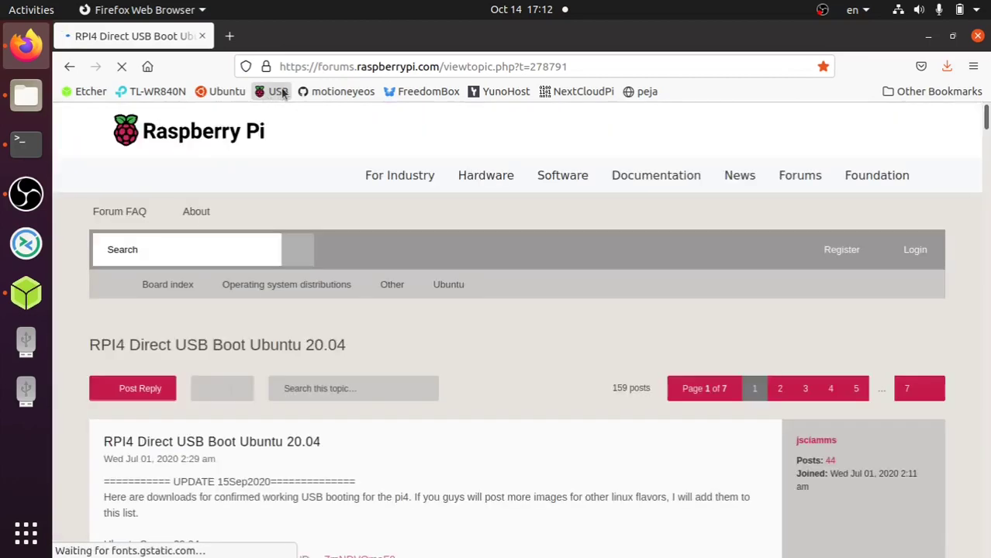
scroll(369, 290, "down", 4)
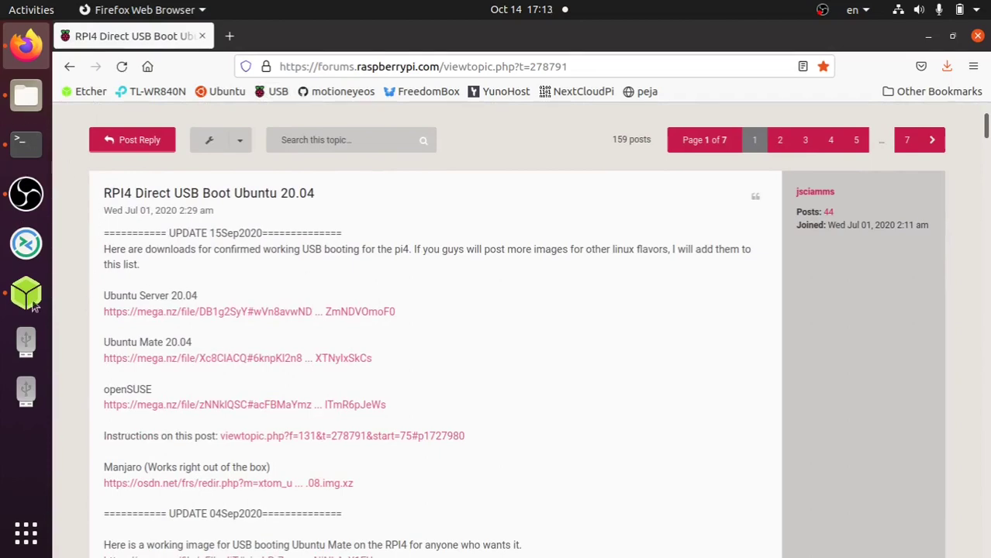
left_click(22, 147)
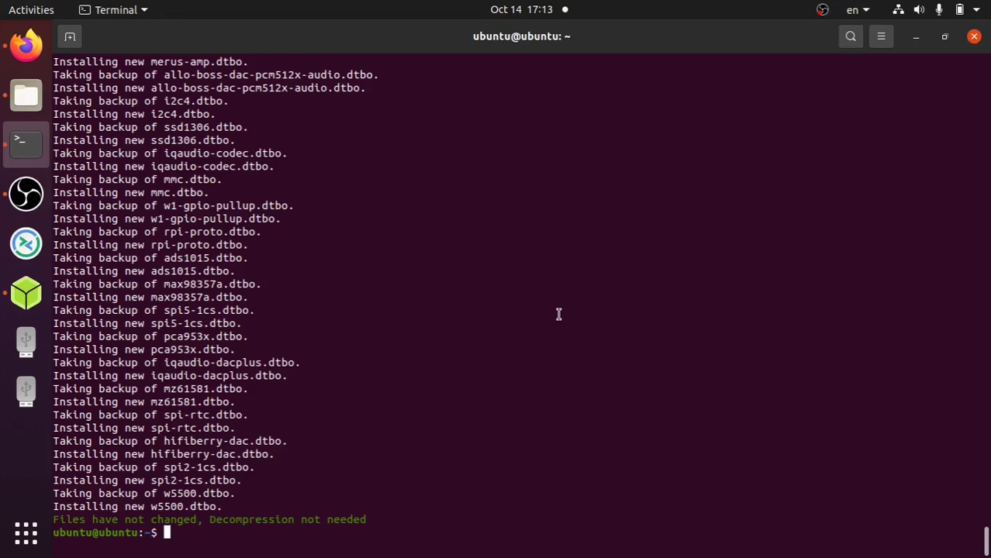
- Run sudo reboot on the Pi, ending the SSH session to 192.168.1.105
type("sudo reboot")
key("Return")
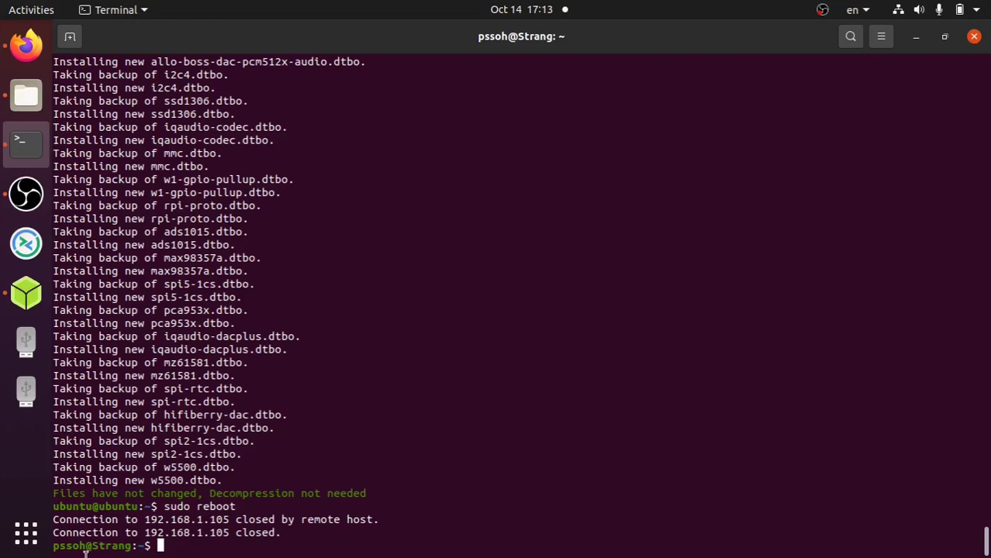
- Rerun nmap 192.168.1.0/24 three times until 192.168.1.103 appears with SSH open
key("Up")
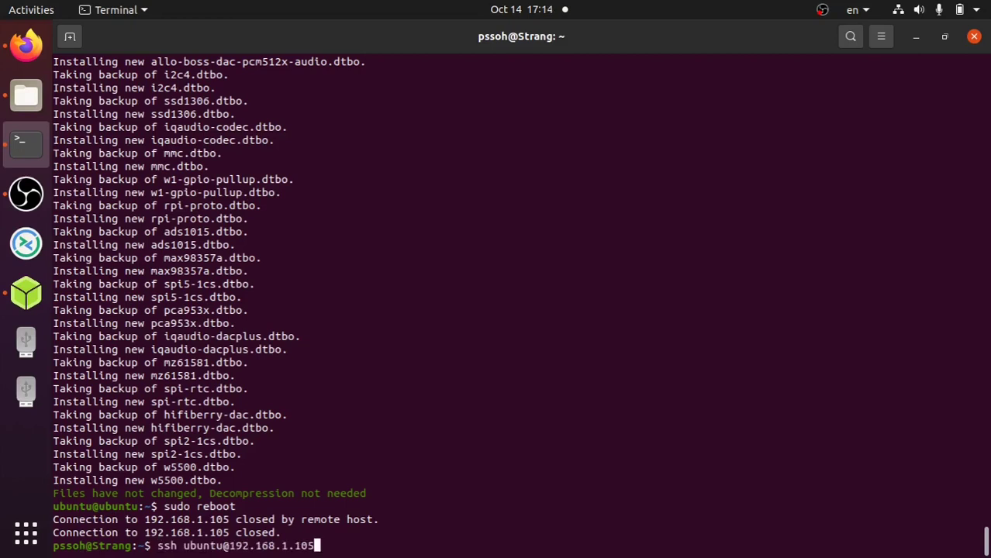
key("Up")
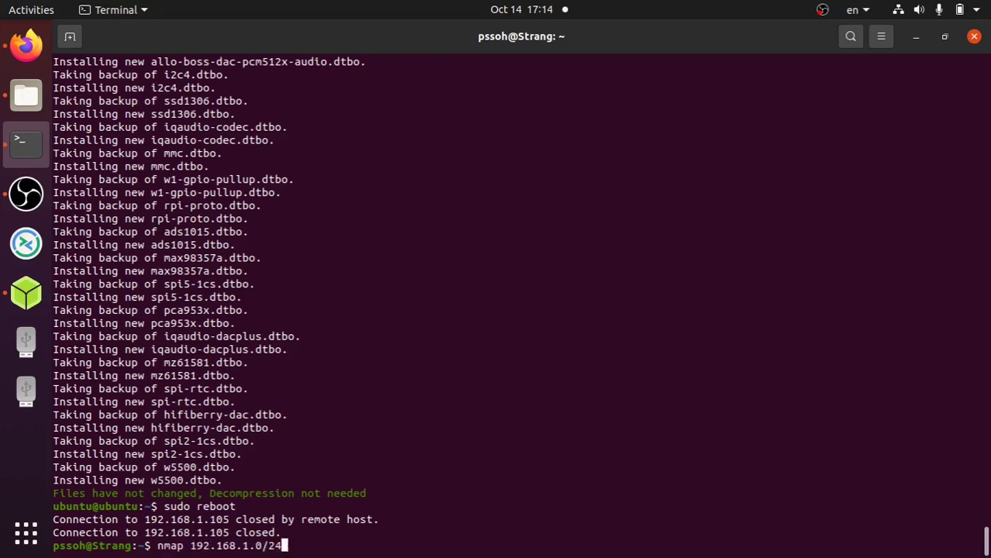
key("Return")
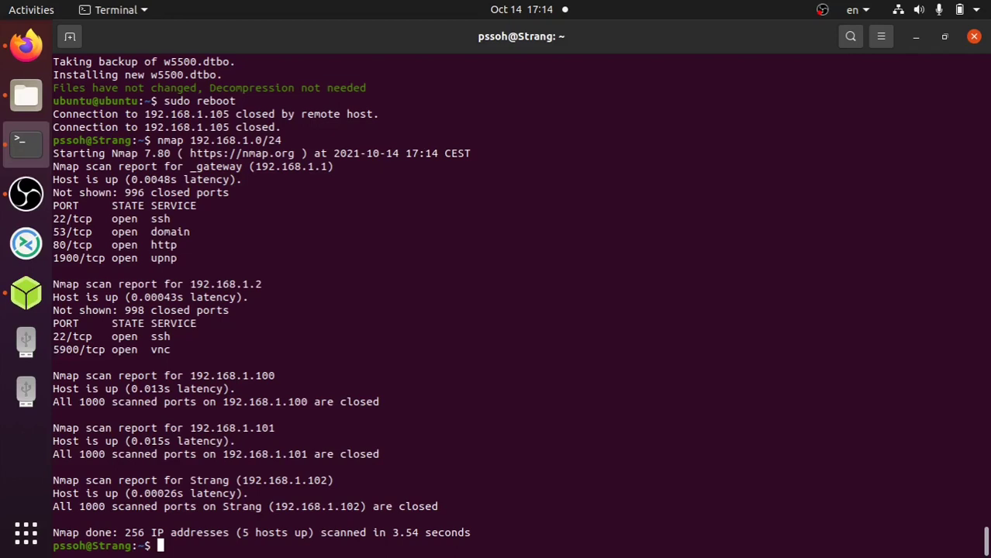
key("Up")
key("Return")
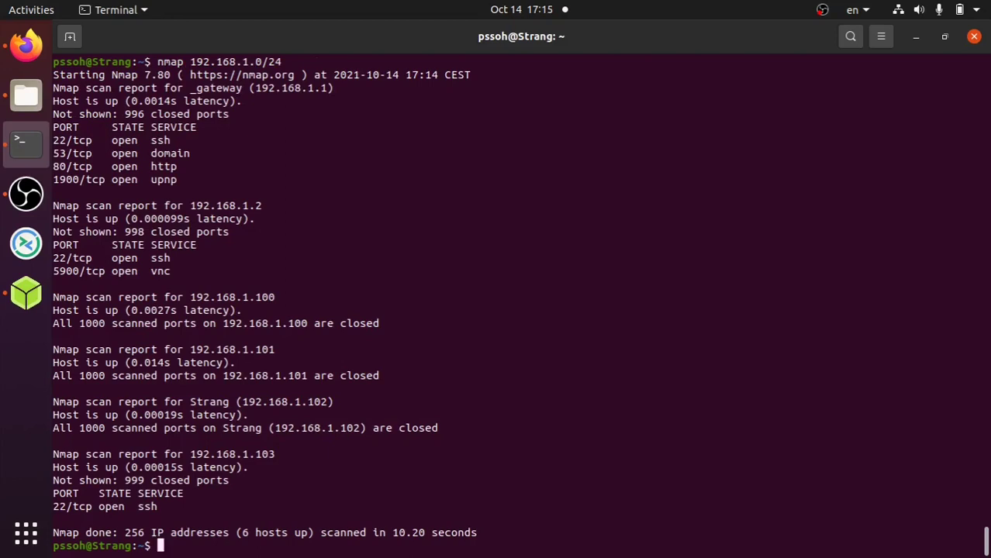
key("Up")
key("Return")
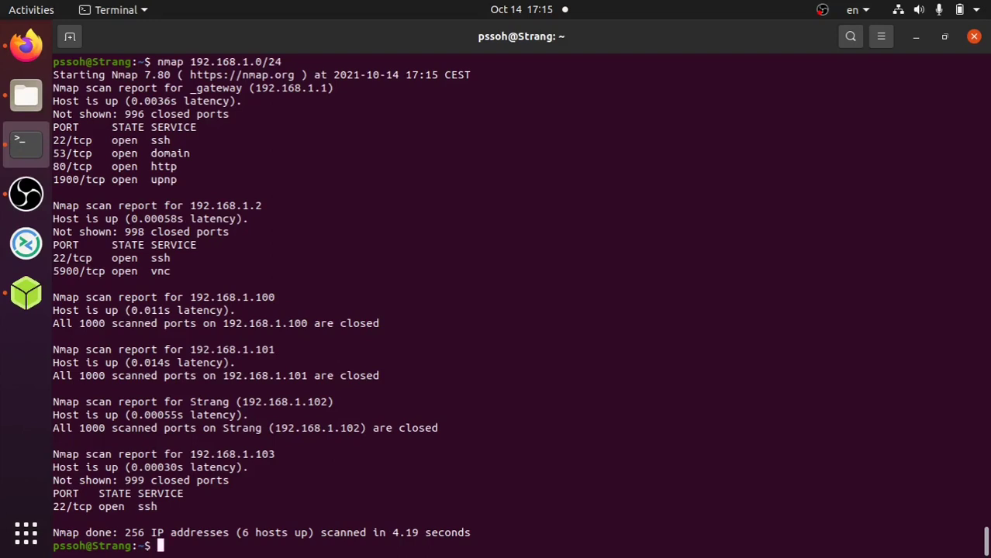
type("ssh ubuntu")
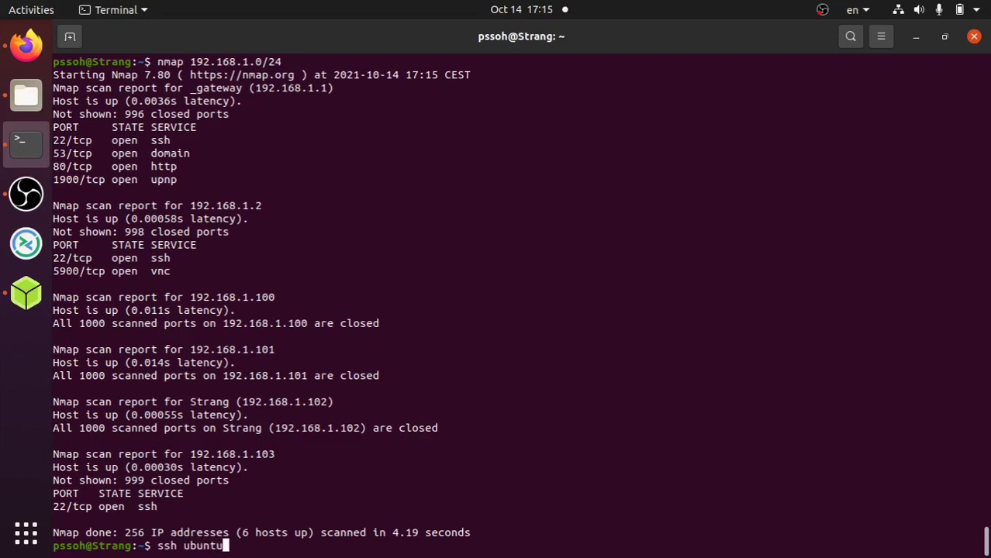
type("@192.16")
type("8.1.10")
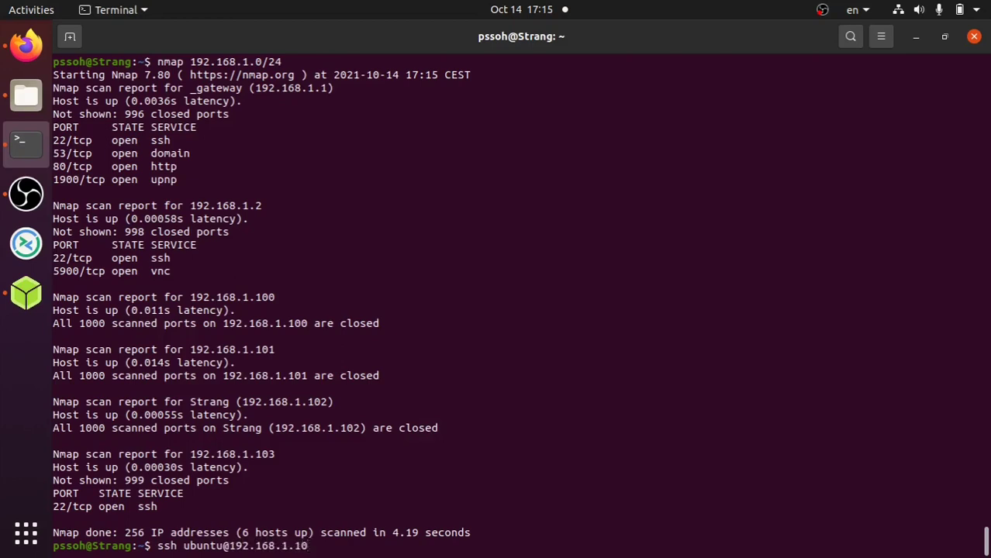
type("3")
key("Return")
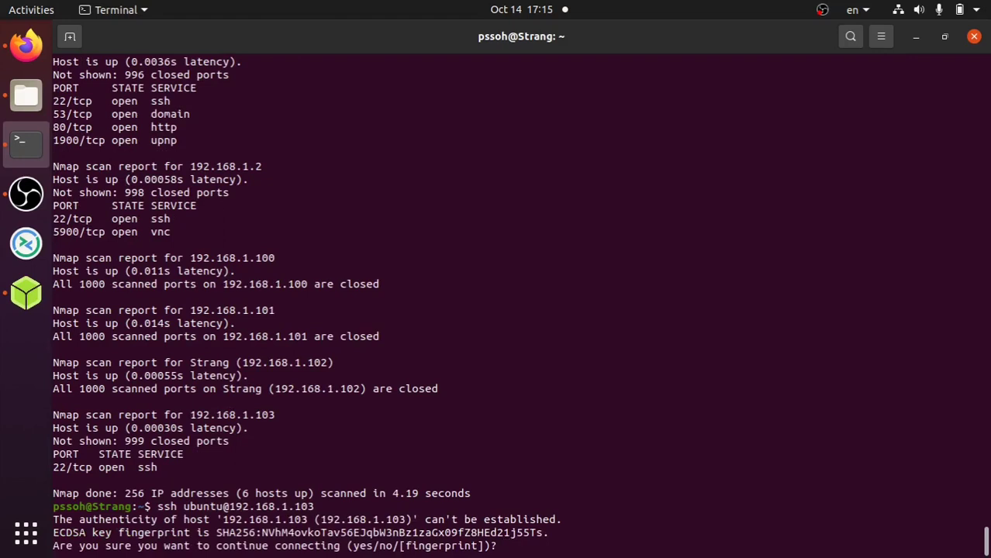
type("yes")
key("Return")
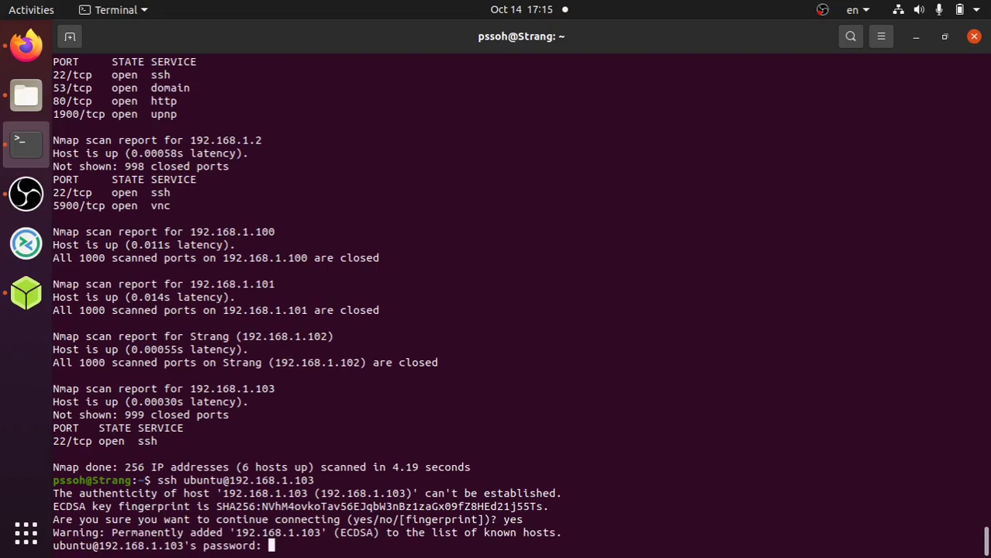
key("Return")
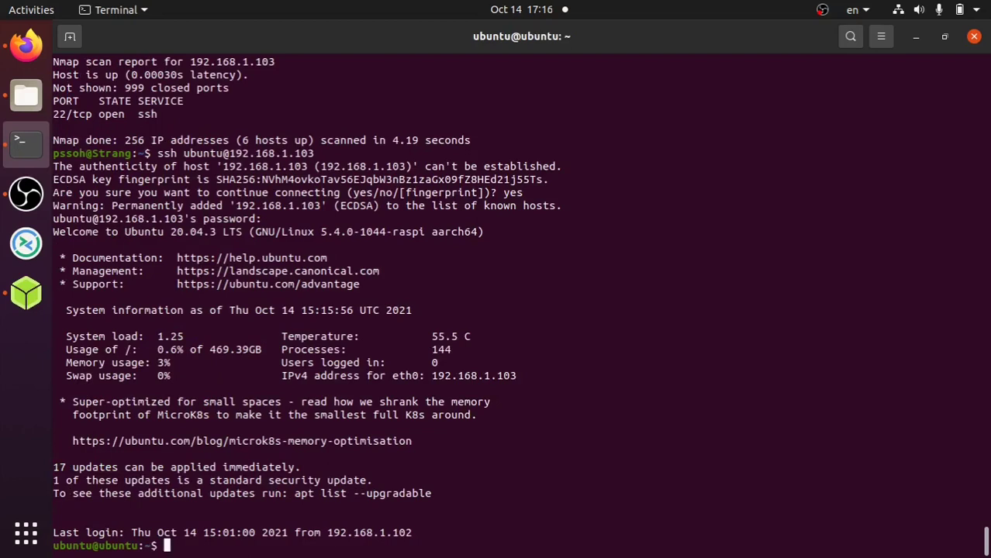
- Run sudo apt update and sudo apt upgrade, confirming the cloud-init upgrade with y
type("sudo atp")
key("BackSpace")
key("BackSpace")
type("pt update")
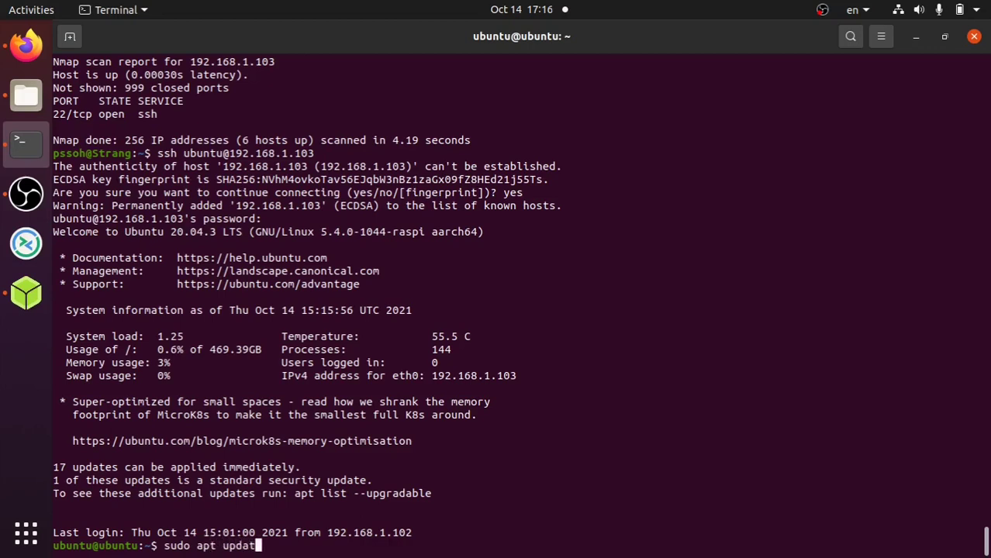
key("Return")
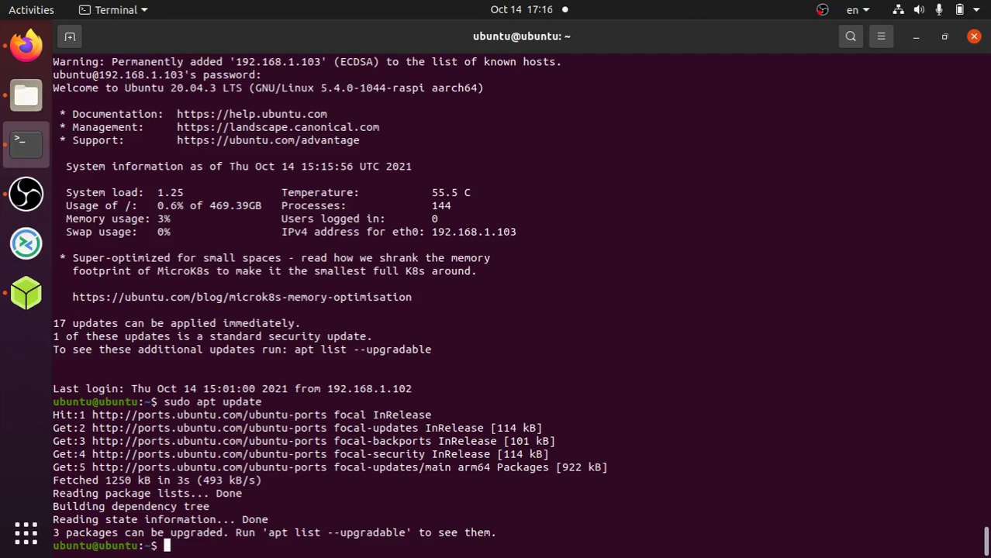
type("sudo apt upgrade")
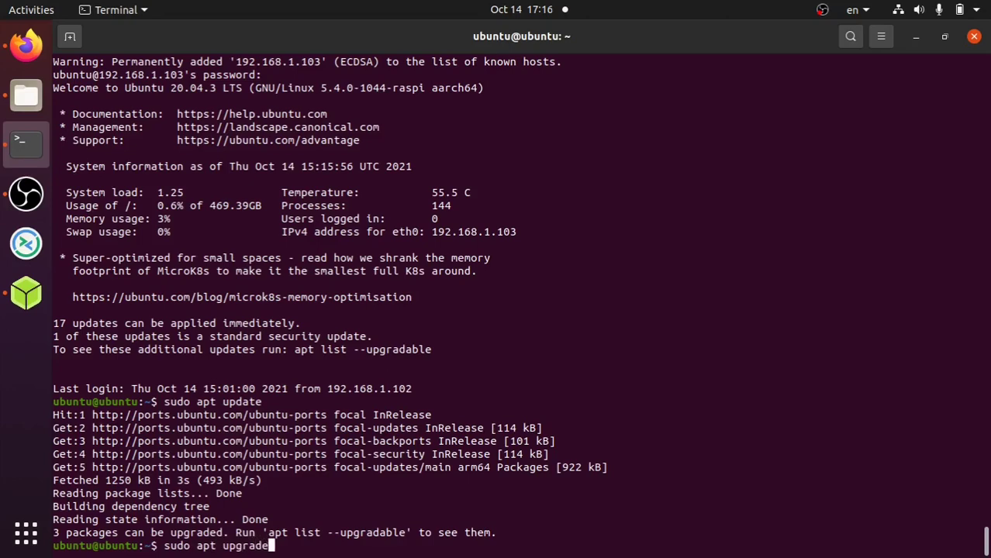
key("Return")
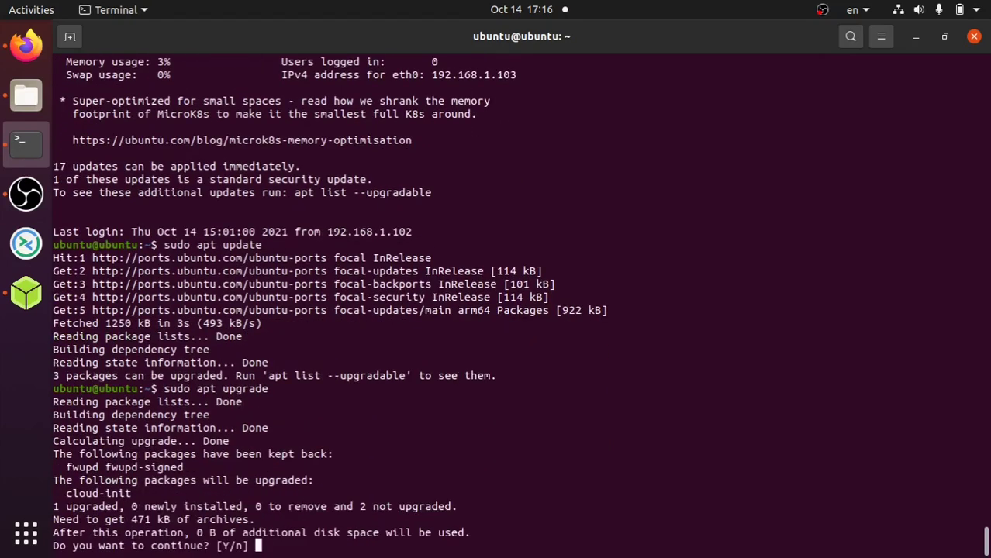
type("y")
key("Return")
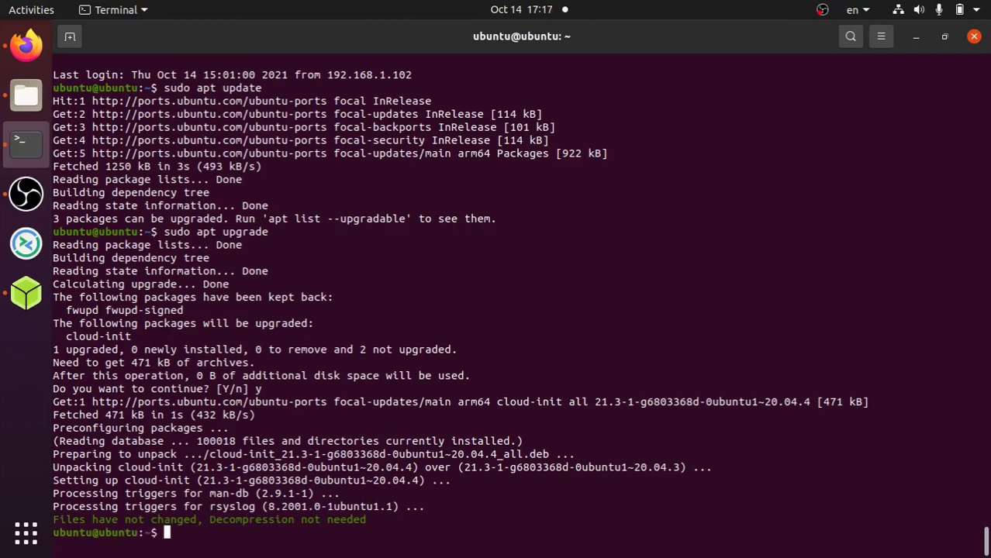
- Rerun apt update and upgrade to confirm 0 upgraded, with fwupd kept back
type("sudo apt update")
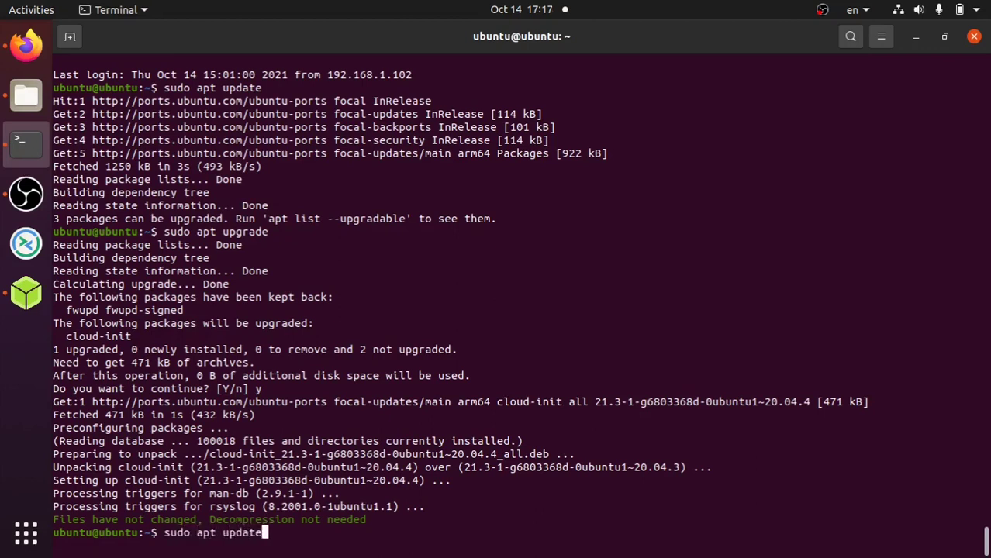
key("Return")
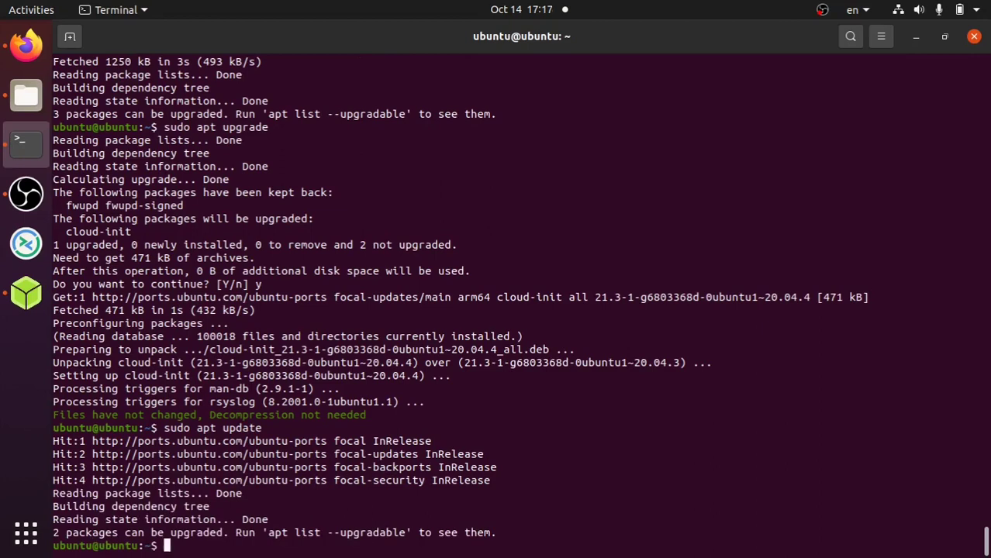
type("sudo apt upgrade")
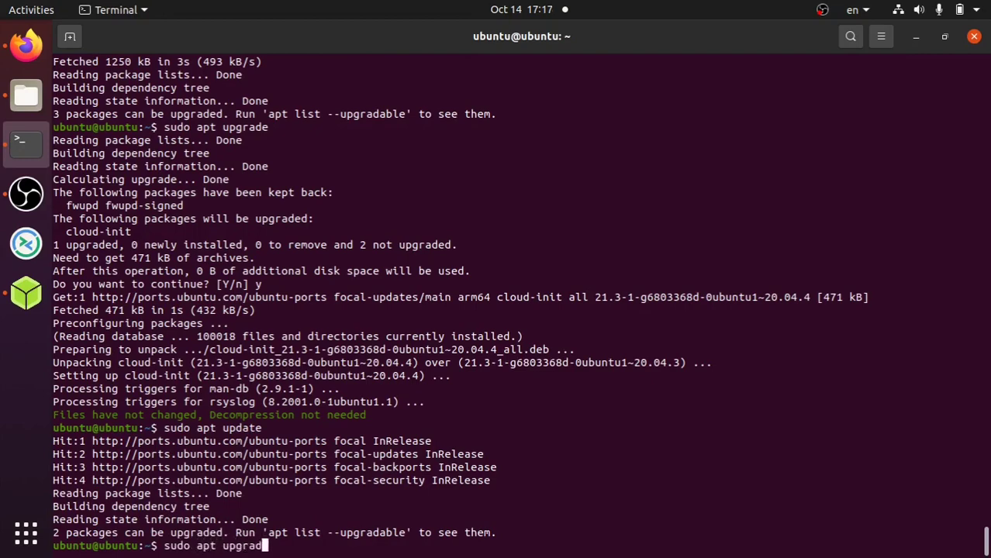
key("Return")
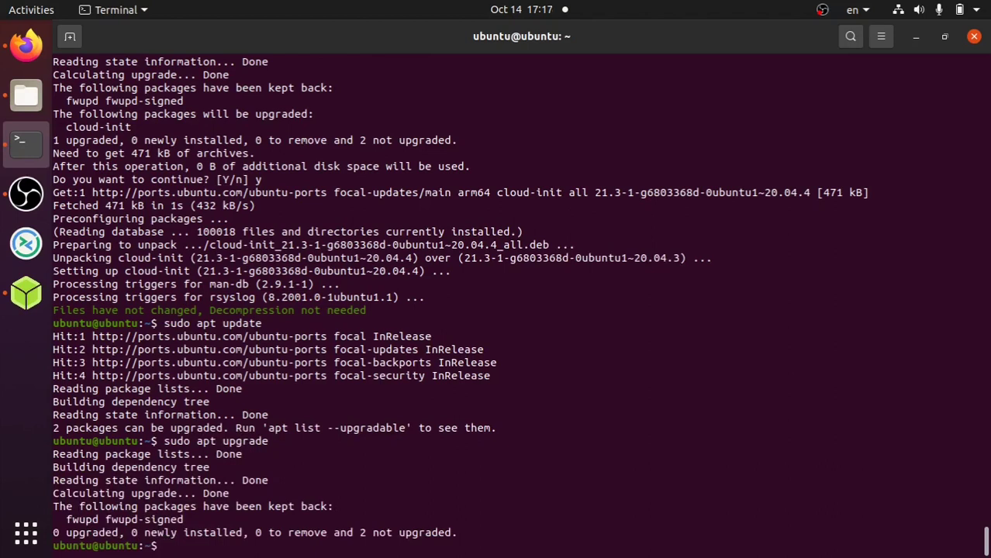
type("sudo apt aut")
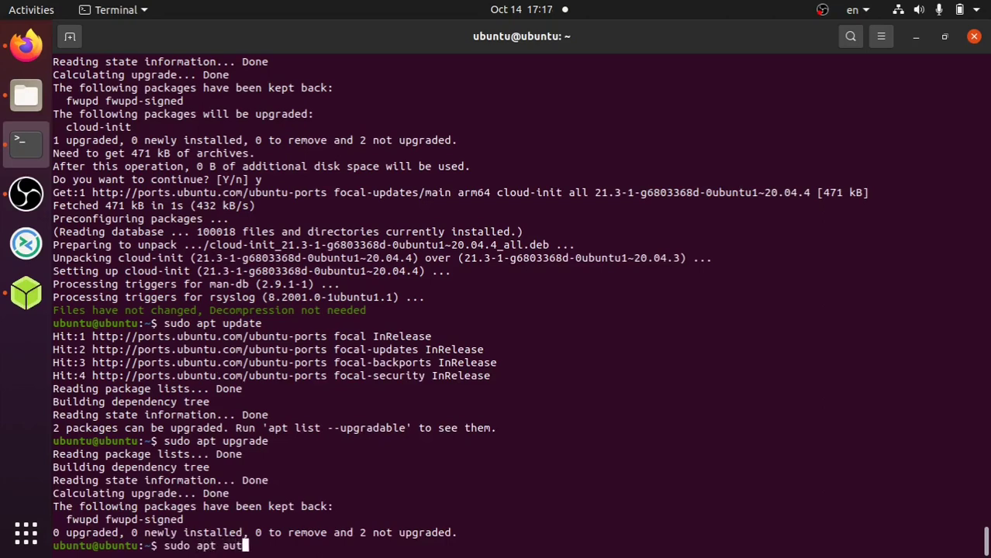
type("oremove")
- Run sudo apt autoremove and sudo snap refresh on the Pi; both find nothing to do
key("Return")
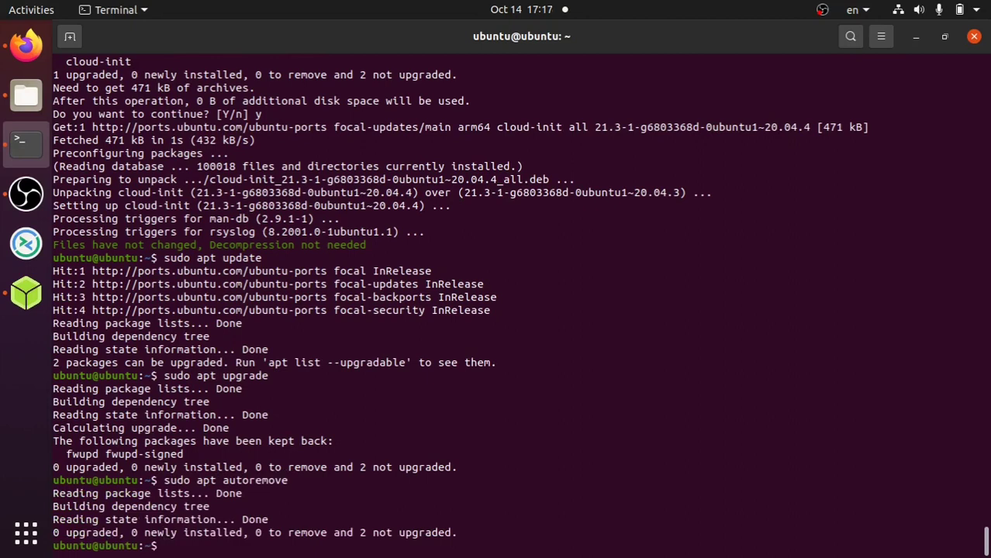
type("sudo snap ref")
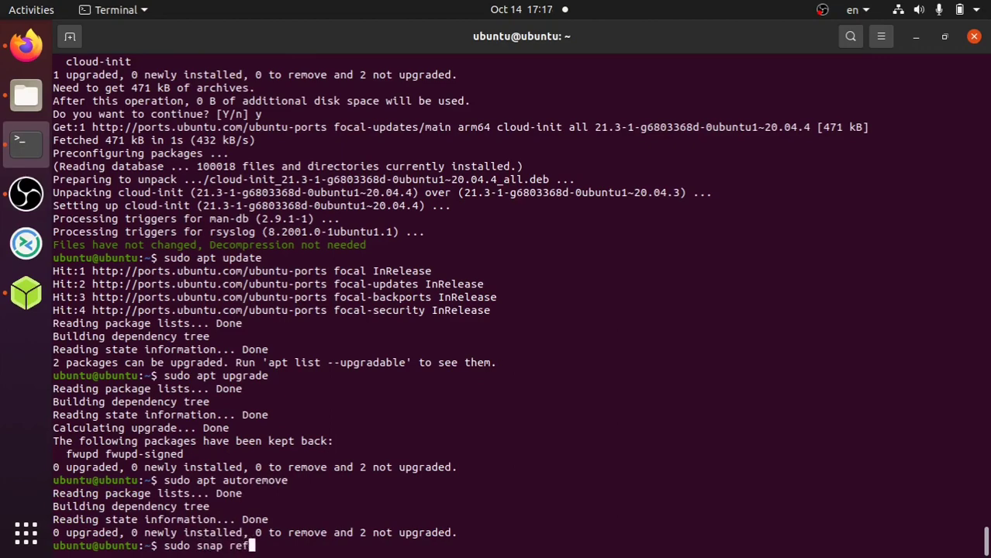
type("resh")
key("Return")
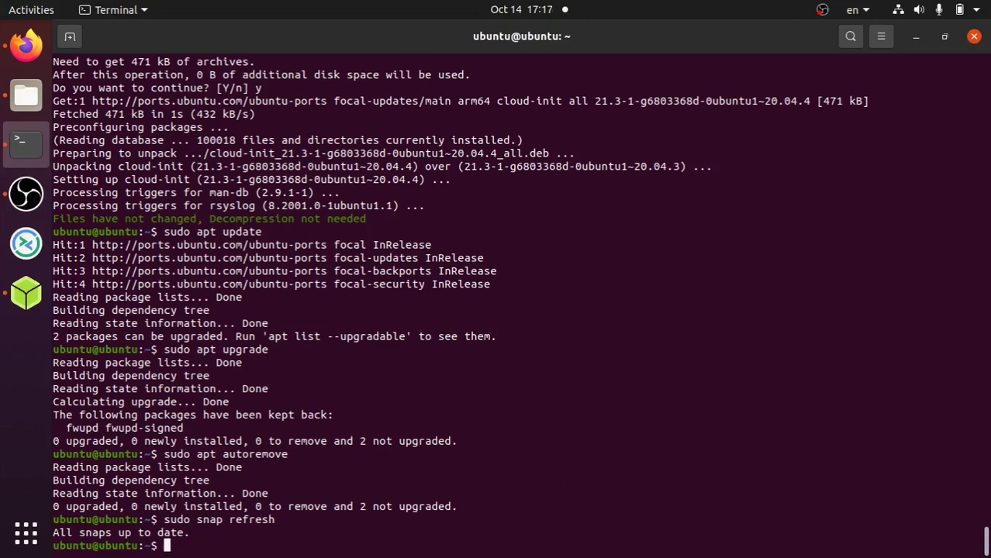
- Try sudo apt partial-upgrade (rejected as invalid), then log out of the SSH session
type("sud apt partia")
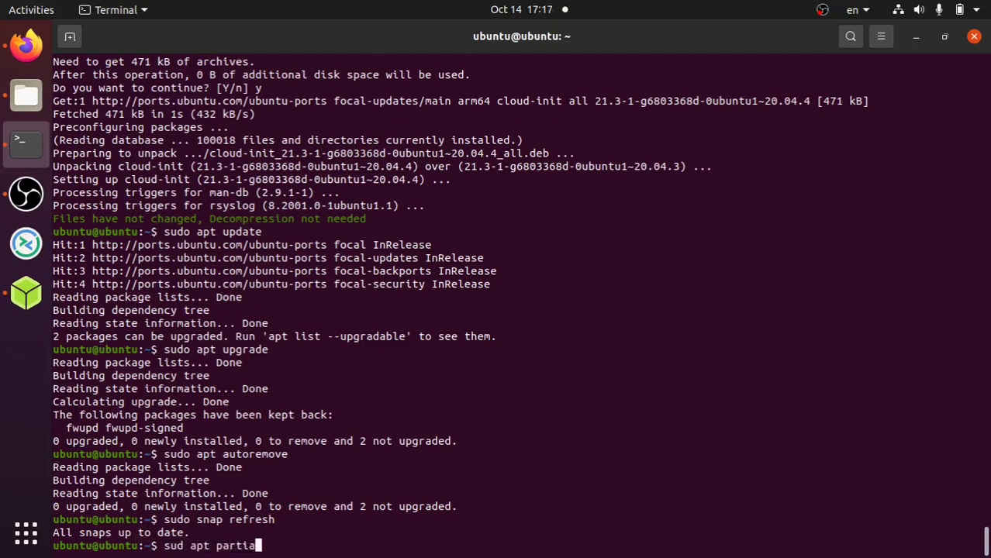
type("l-upgrade")
key("Return")
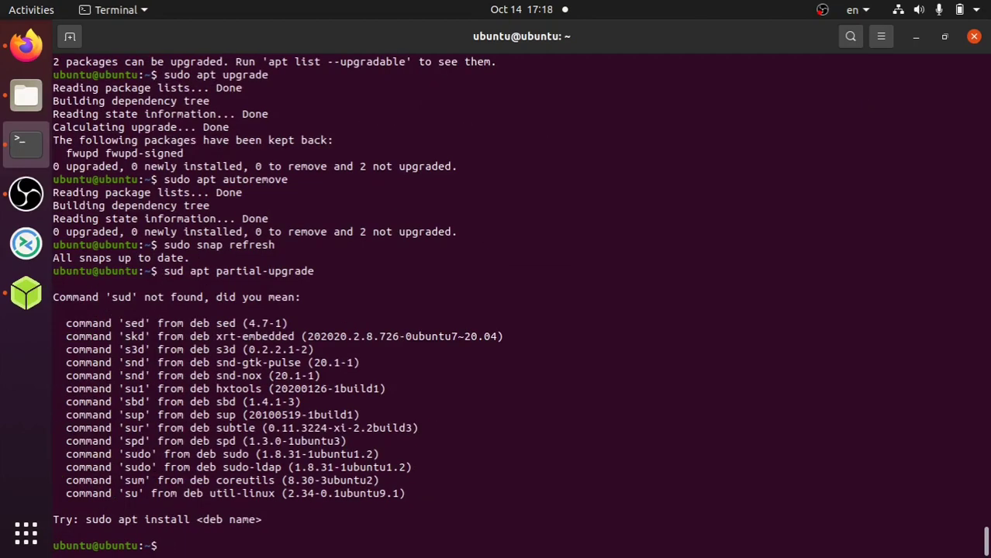
key("Up")
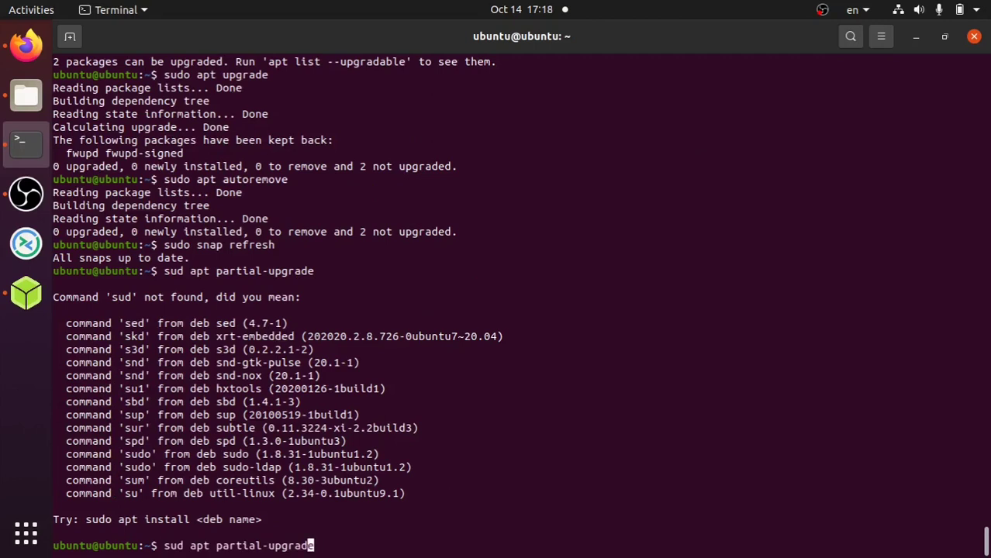
key("Left")
key("Left")
key("Left")
key("Left")
key("Left")
key("Left")
key("Left")
key("Left")
key("Left")
key("Left")
key("Left")
key("Left")
key("Left")
key("Left")
key("Left")
key("Left")
key("Left")
key("Left")
key("Left")
key("Left")
key("Left")
key("Right")
type("o")
key("Return")
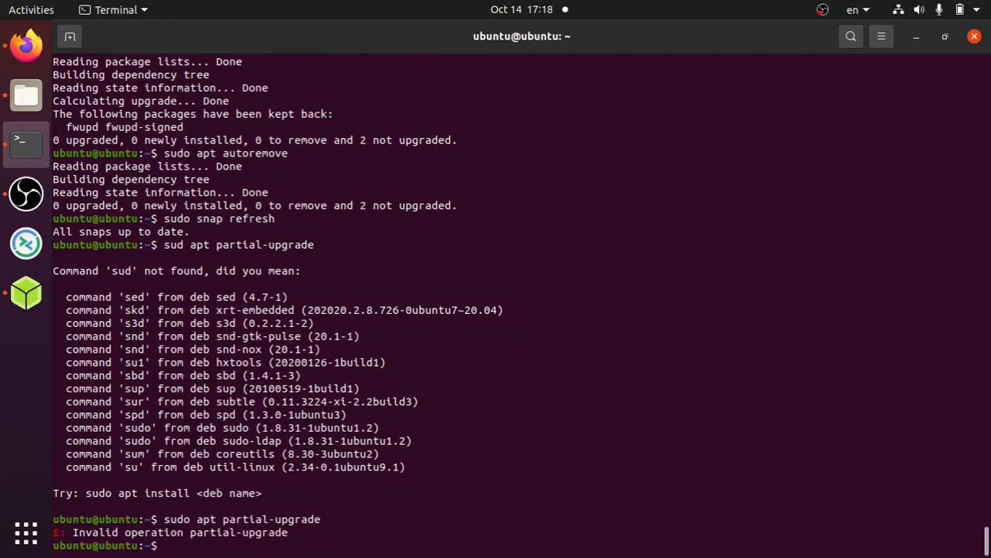
key("ctrl+d")
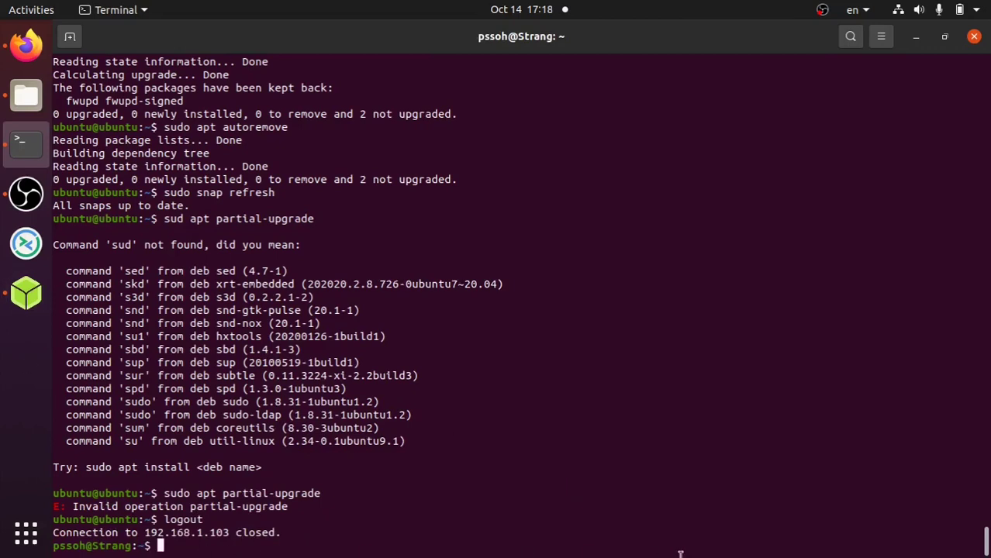
key("Up")
key("Return")
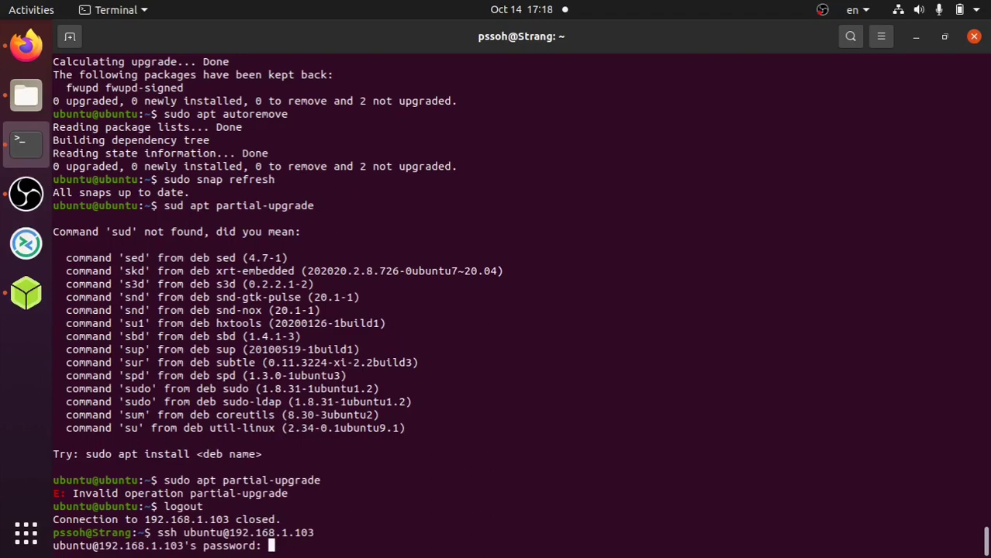
key("Return")
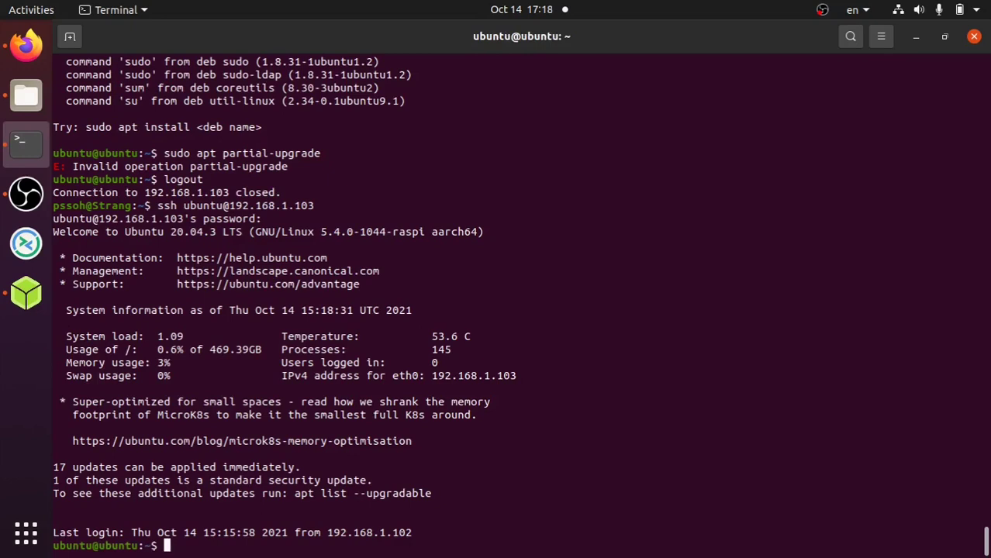
key("ctrl+d")
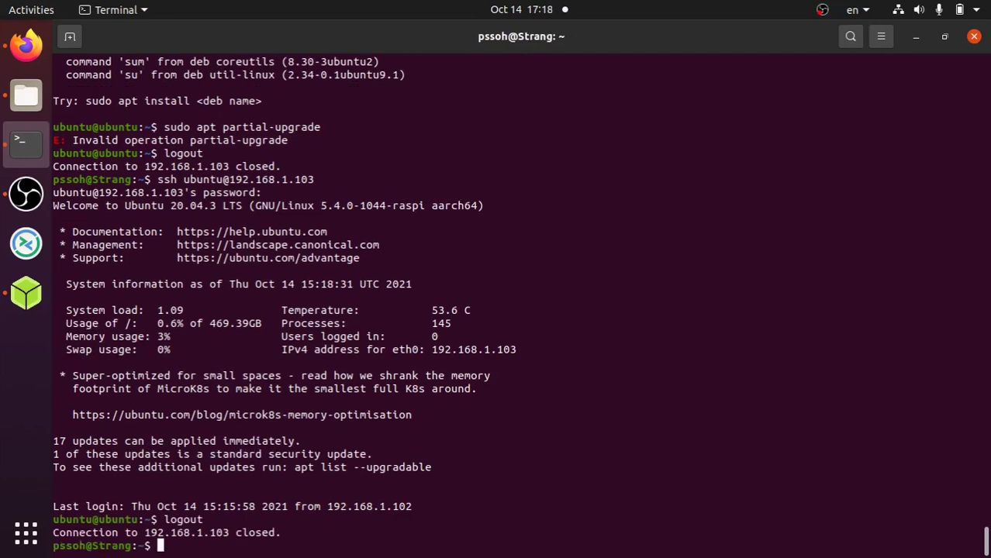
left_click(15, 309)
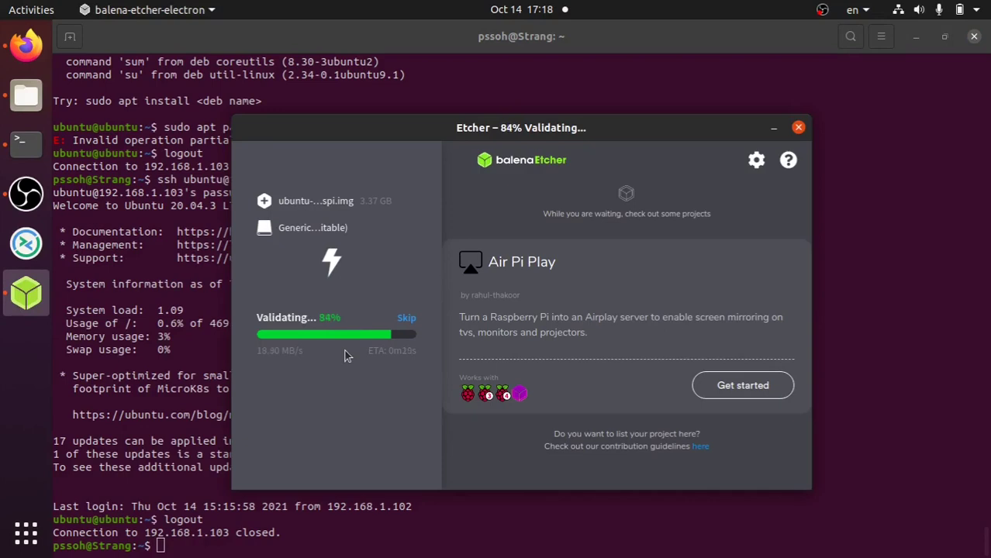
left_click(144, 485)
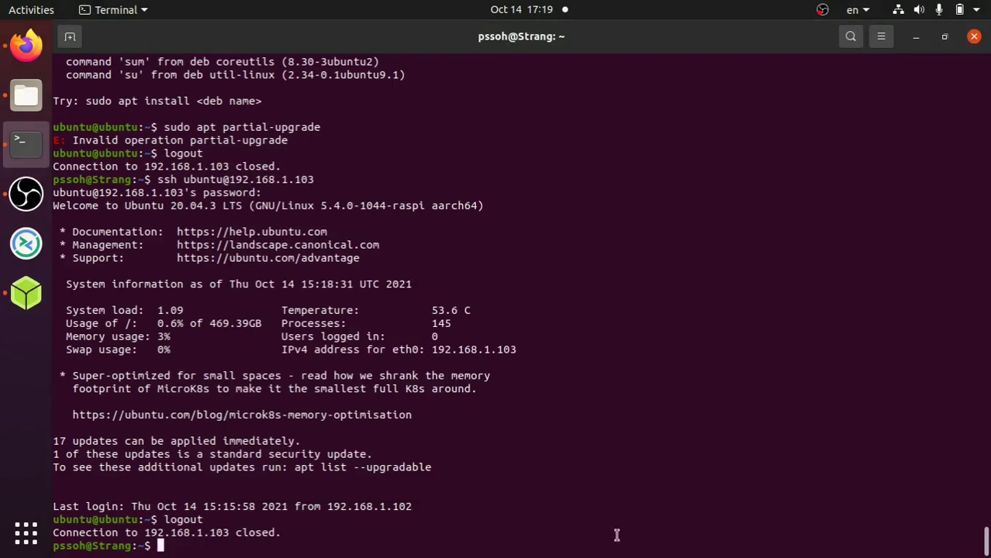
key("Up")
key("Up")
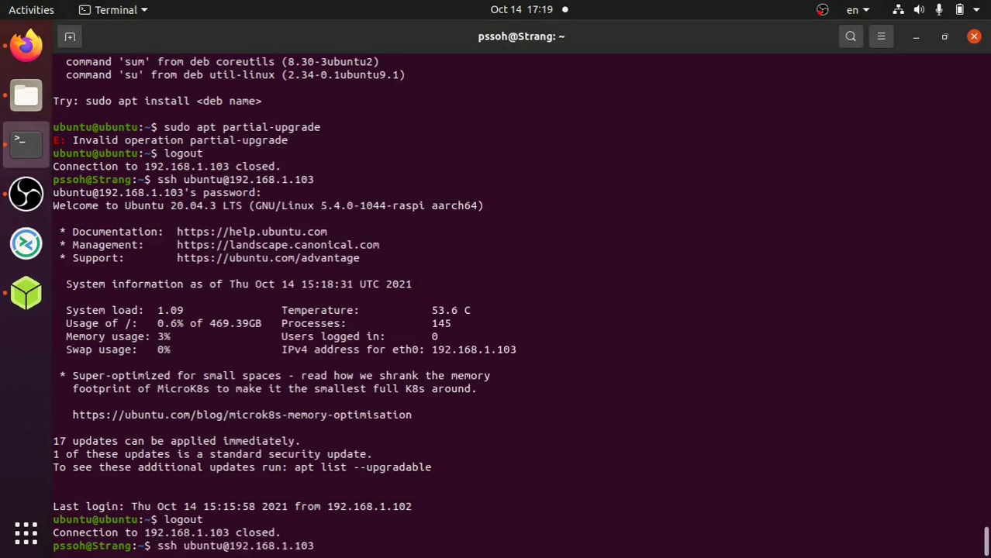
key("Down")
key("Return")
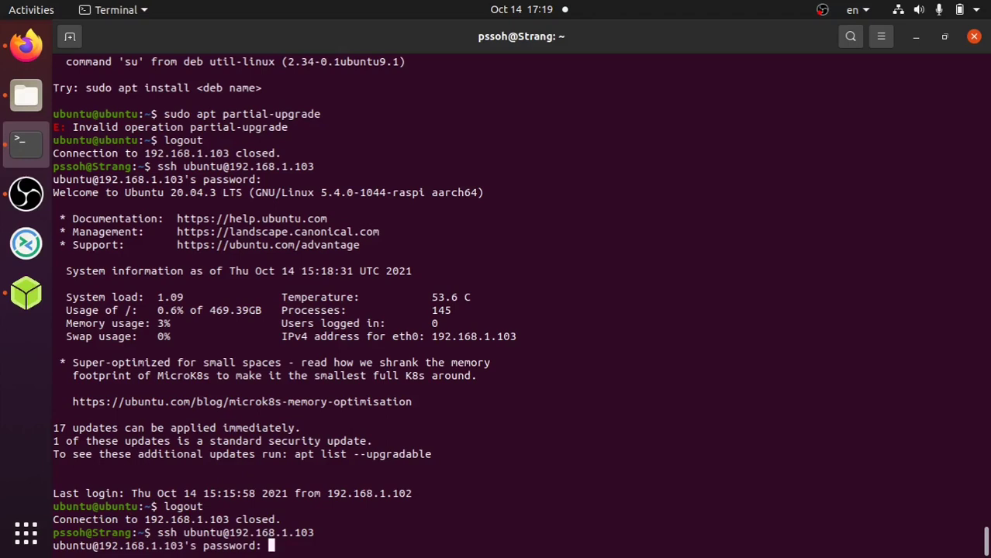
key("Return")
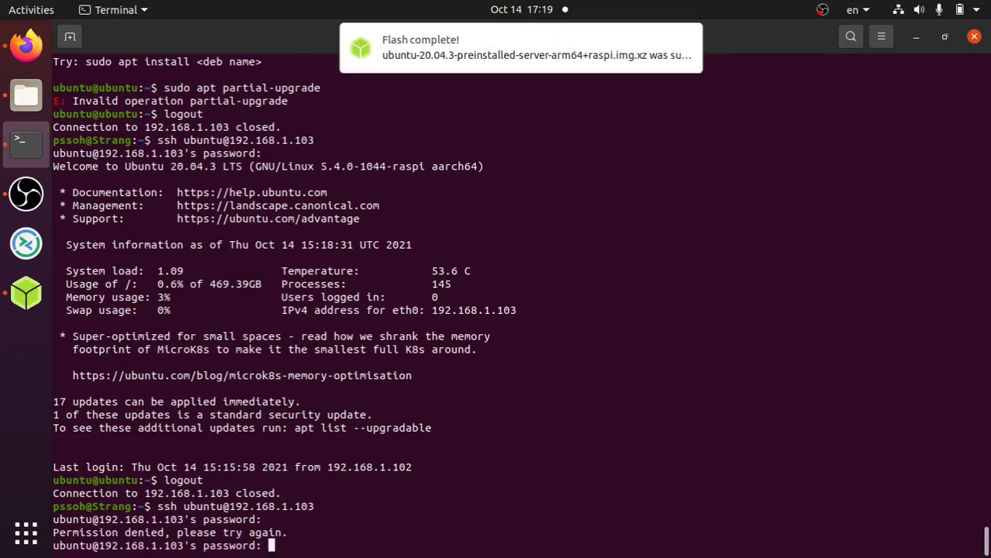
key("alt+Tab")
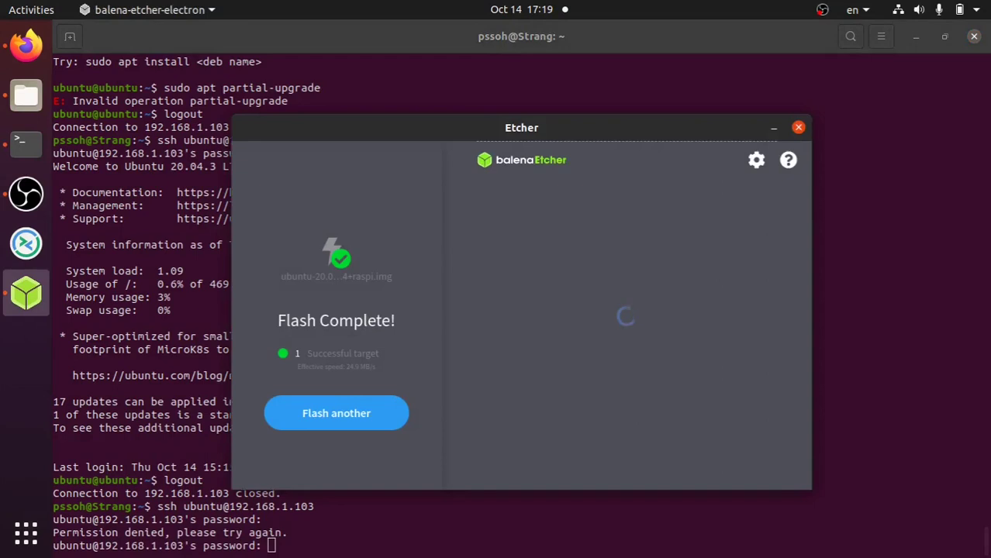
left_click(448, 530)
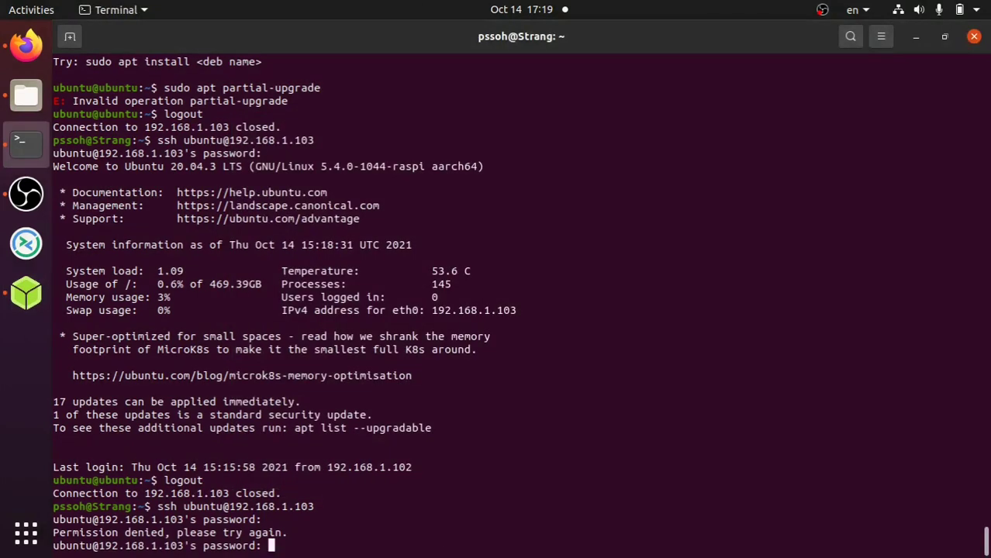
key("Return")
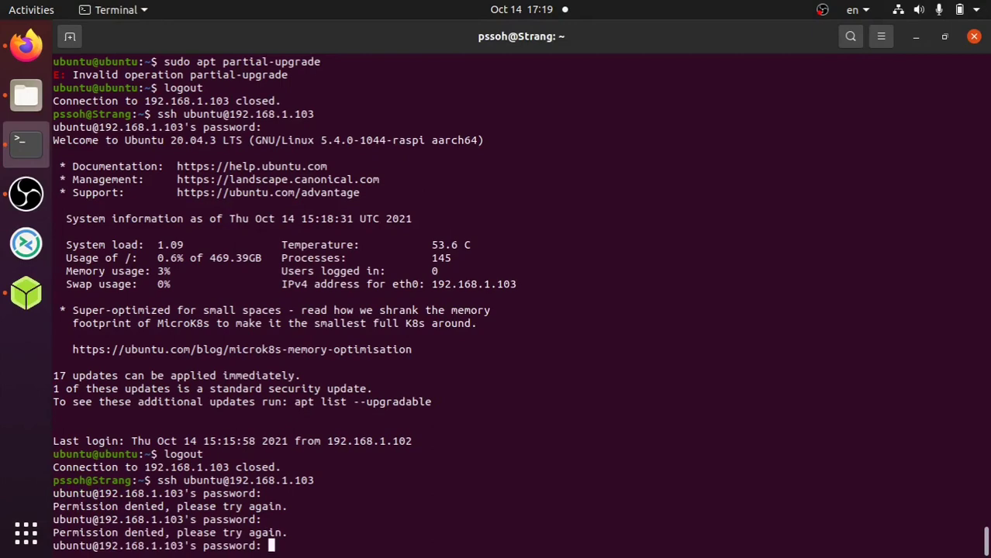
key("Return")
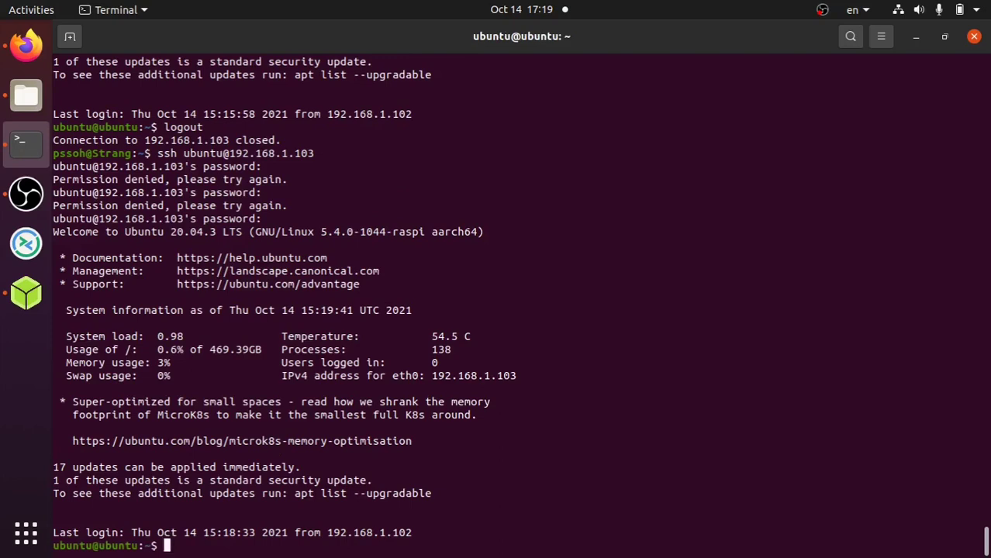
- Schedule the Pi's shutdown with sudo shutdown and close the completed balenaEtcher window
type("sudo shutdown")
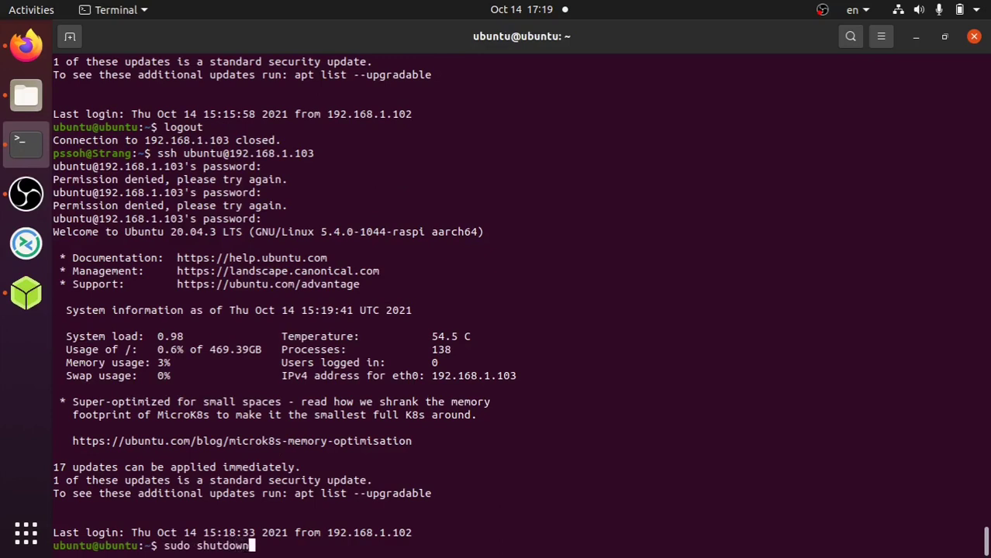
key("Return")
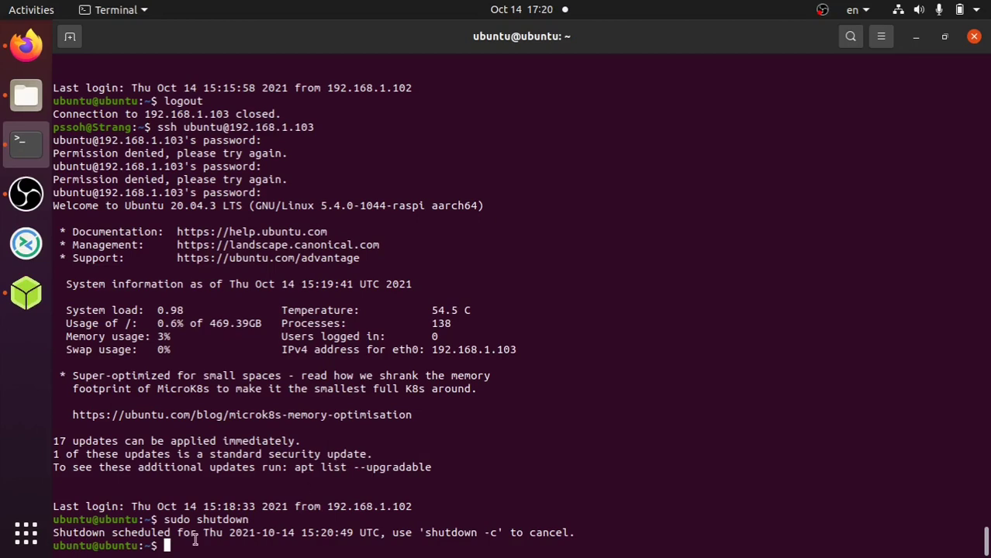
left_click(31, 298)
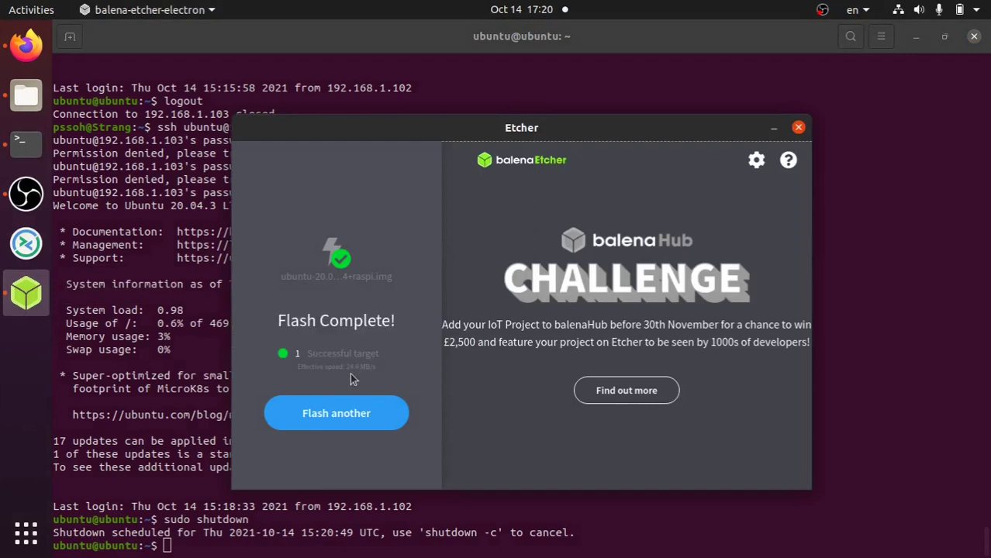
left_click(799, 128)
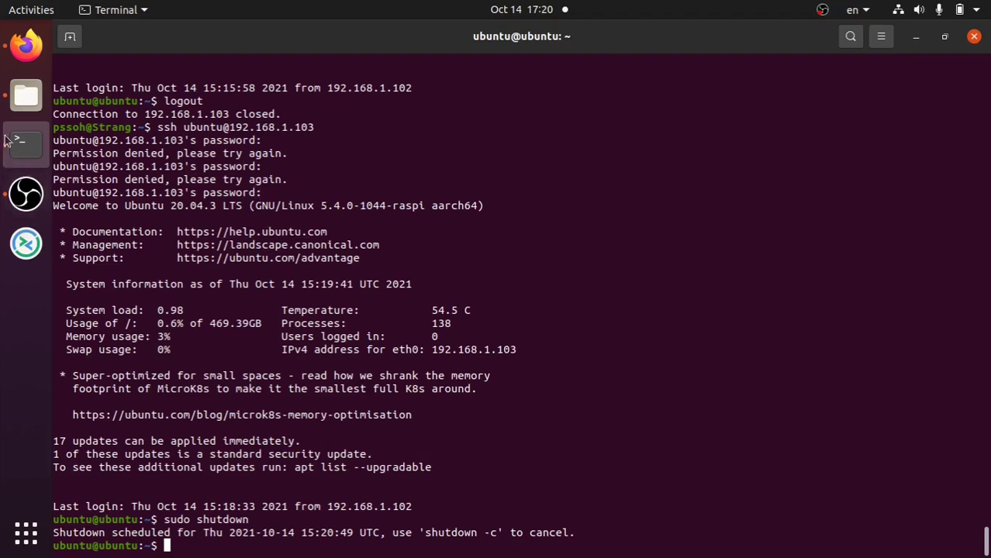
- Eject the Pi's system-boot drive in Files, return to Downloads, then go back to Terminal
left_click(26, 98)
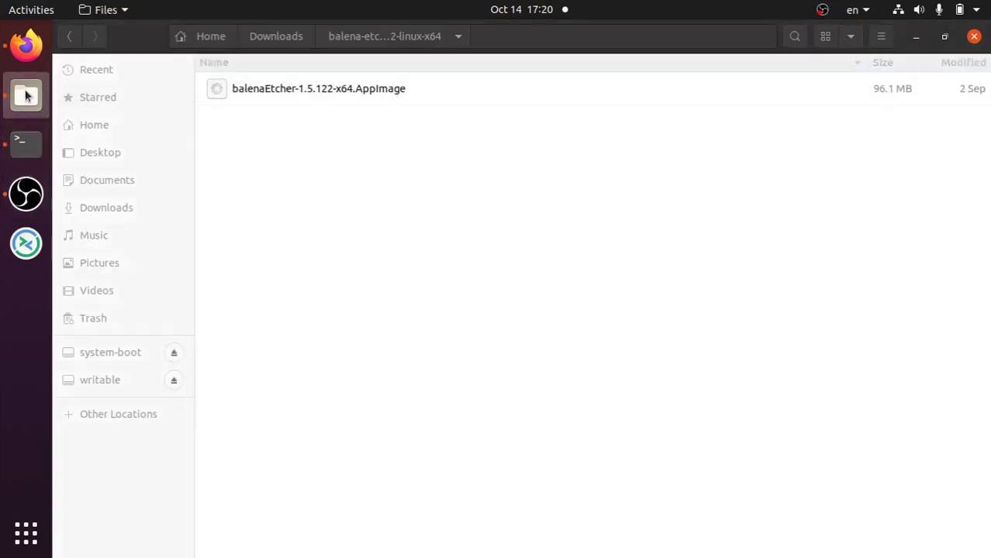
left_click(165, 354)
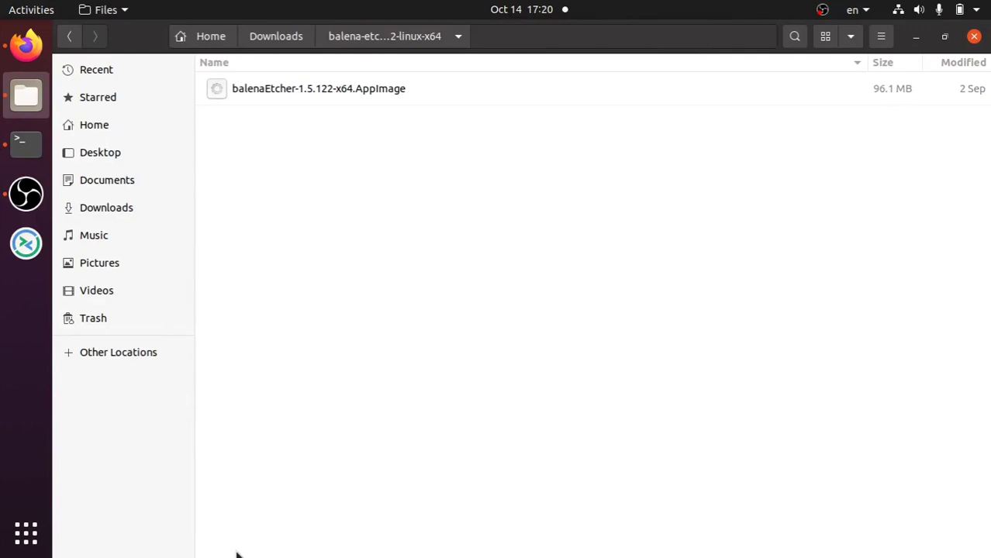
left_click(282, 41)
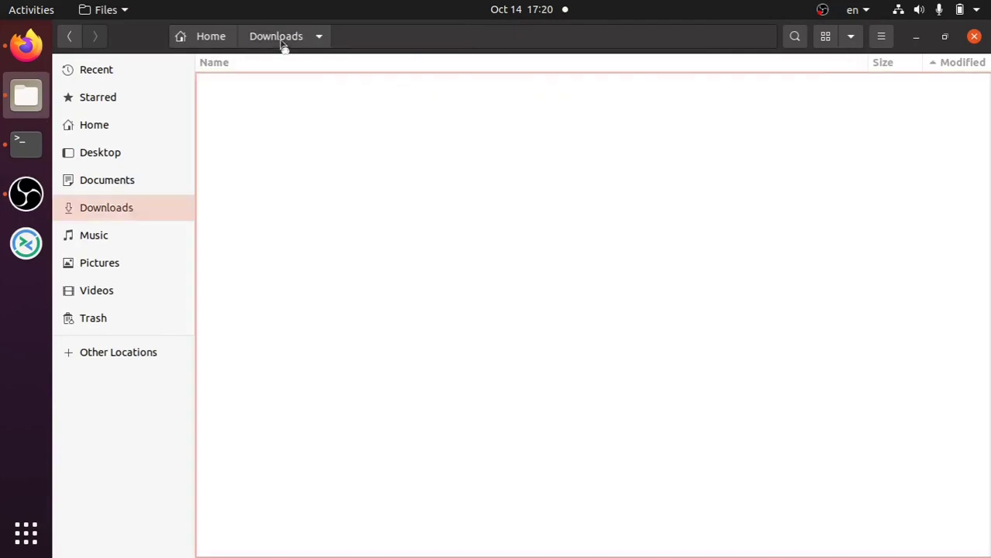
left_click(26, 146)
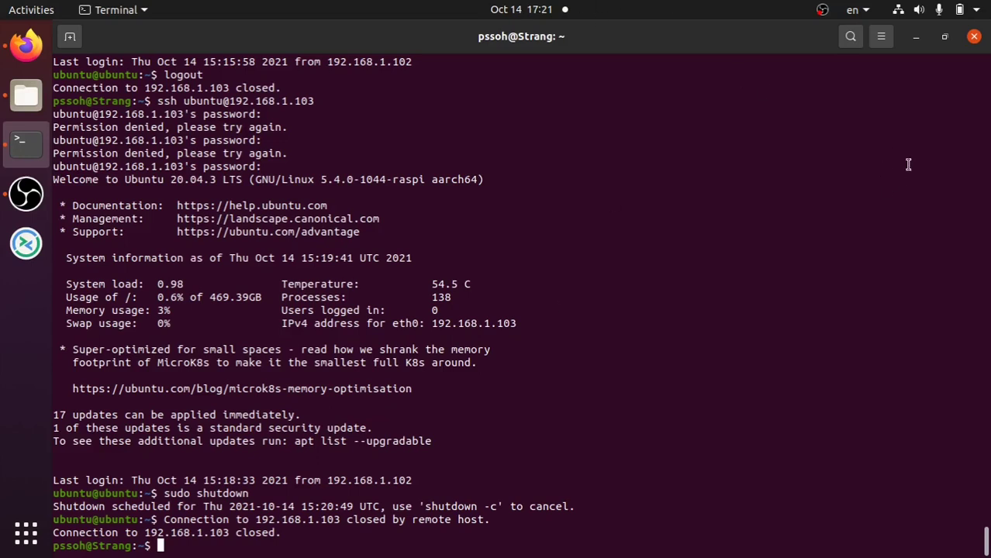
- Sign in to the TL-WR840N router admin page with its username and password, retrying after a rejected attempt
left_click(25, 45)
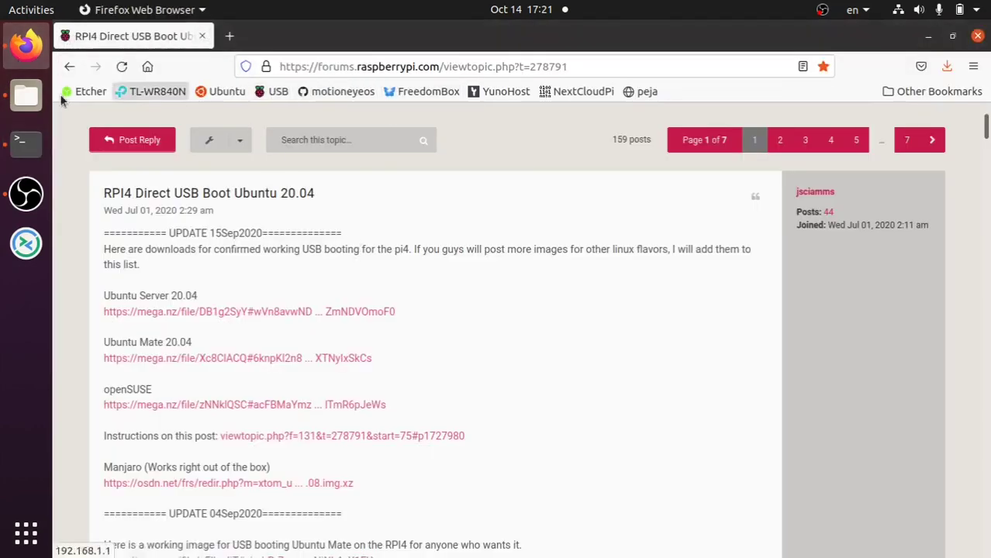
left_click(151, 91)
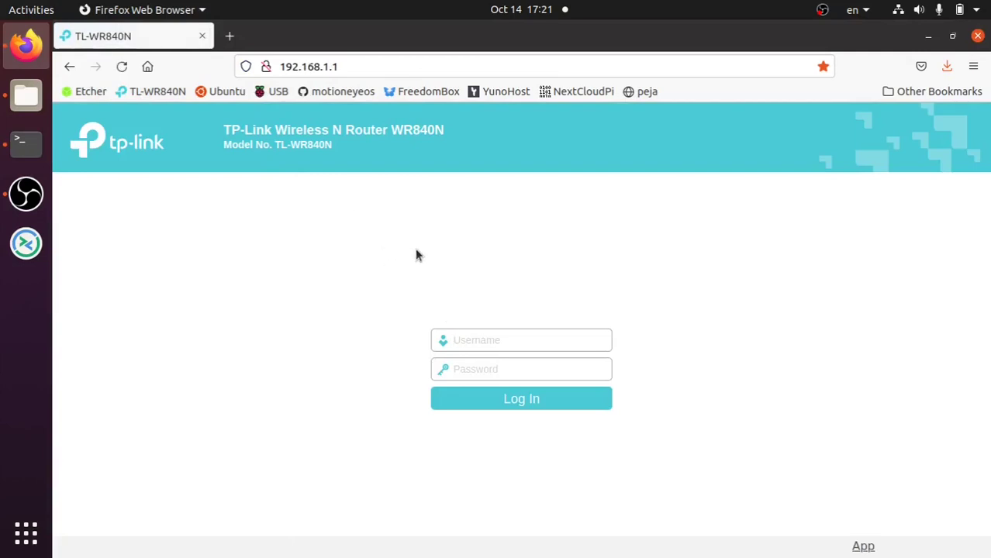
type("peja")
key("Tab")
type("******")
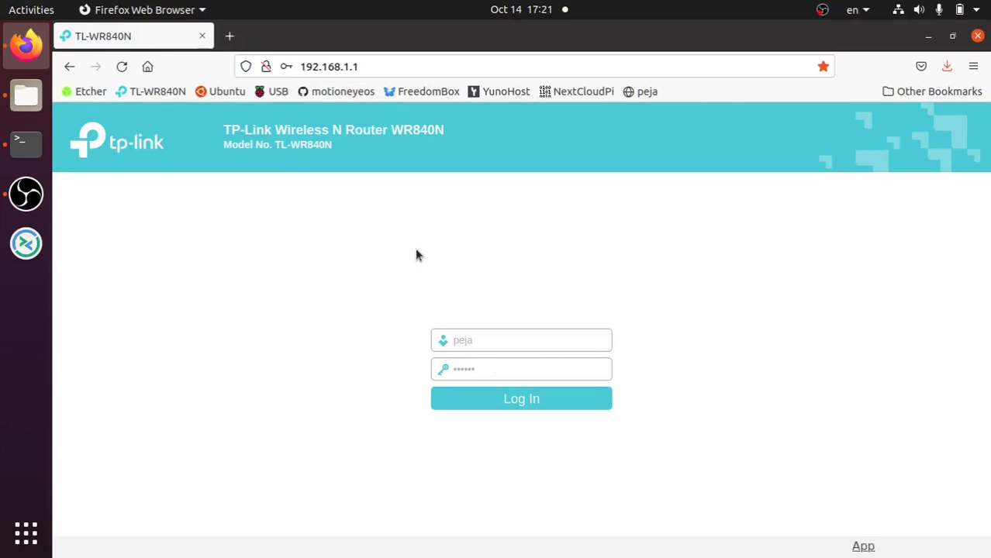
type("***")
key("Return")
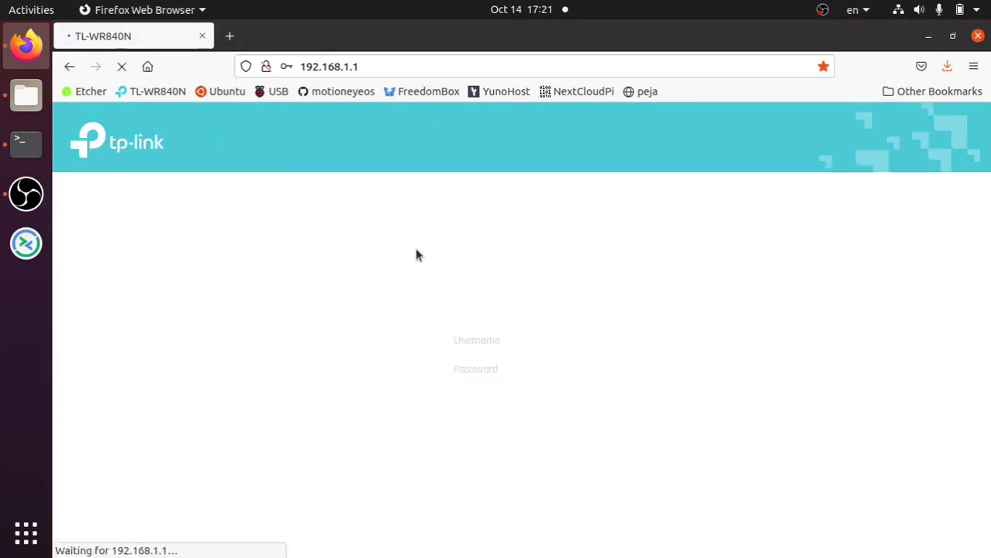
type("pej")
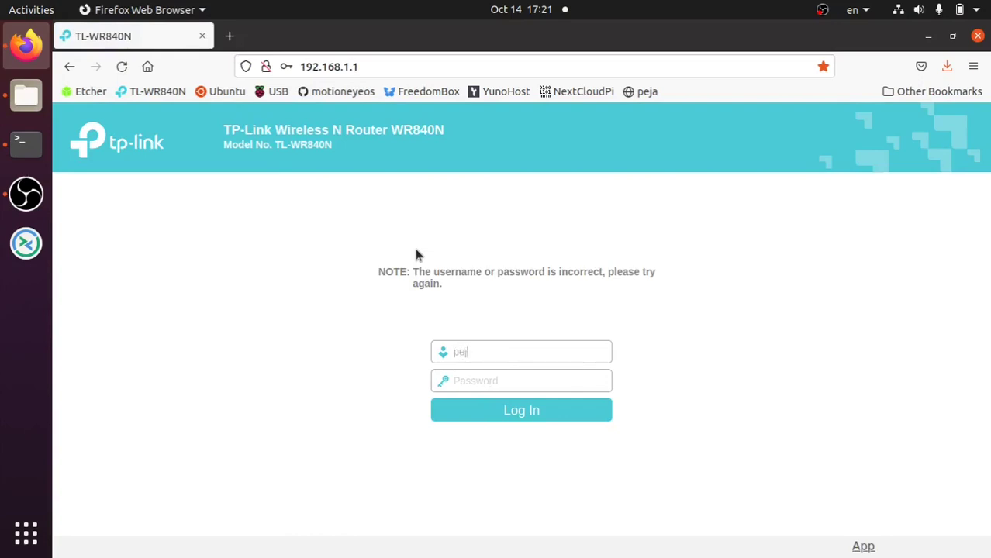
type("a")
key("Tab")
type("*****")
key("Return")
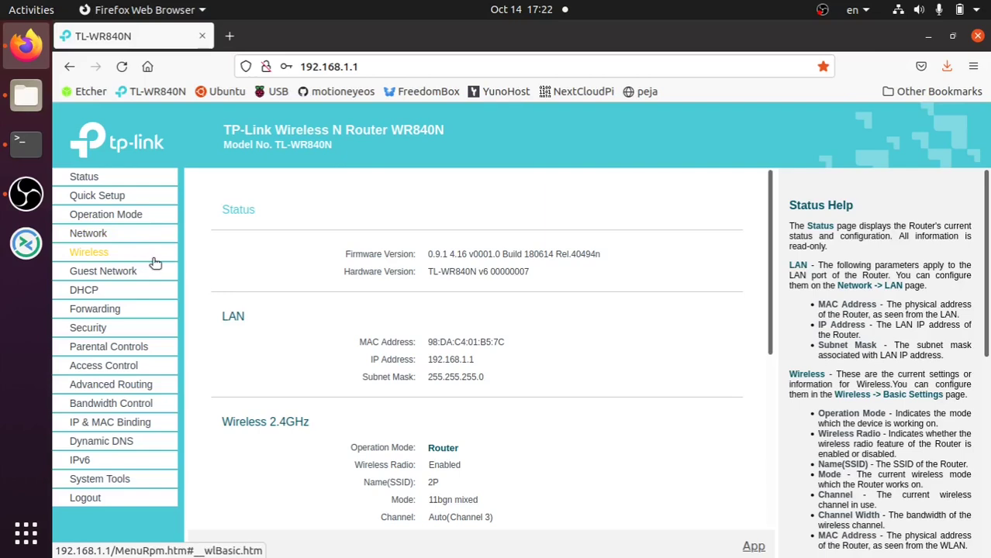
- Show the router's DHCP Clients List and refresh it repeatedly, seeing four leased devices
left_click(122, 295)
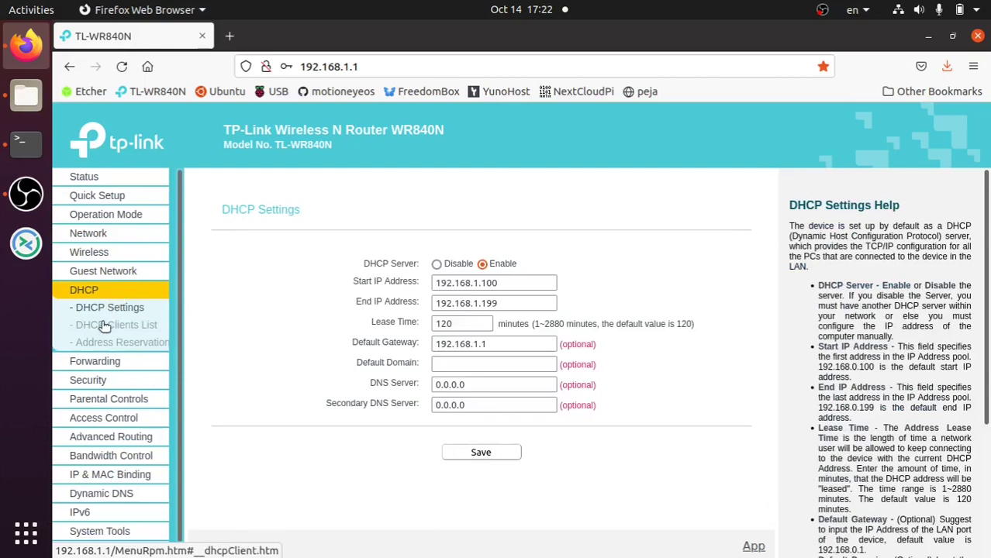
left_click(104, 325)
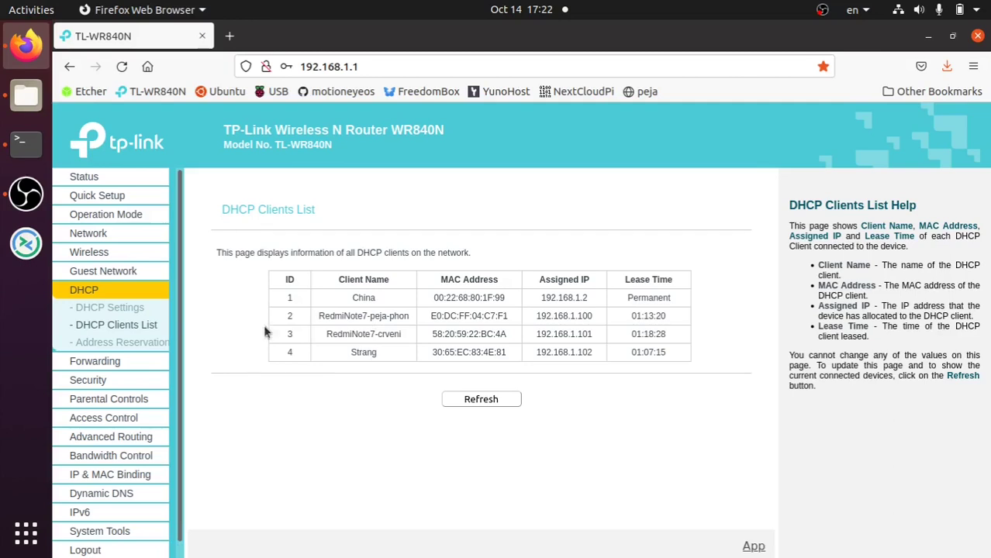
left_click(482, 399)
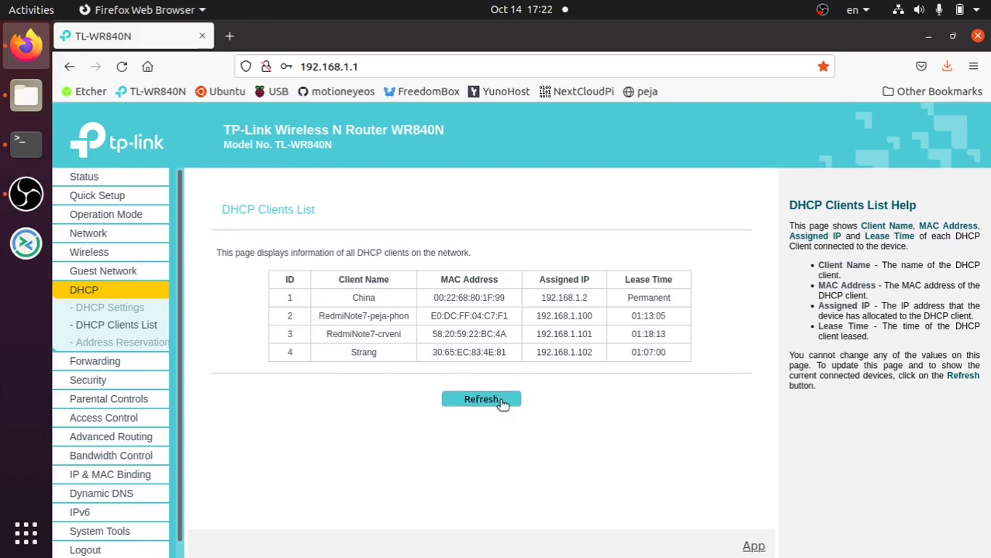
left_click(481, 400)
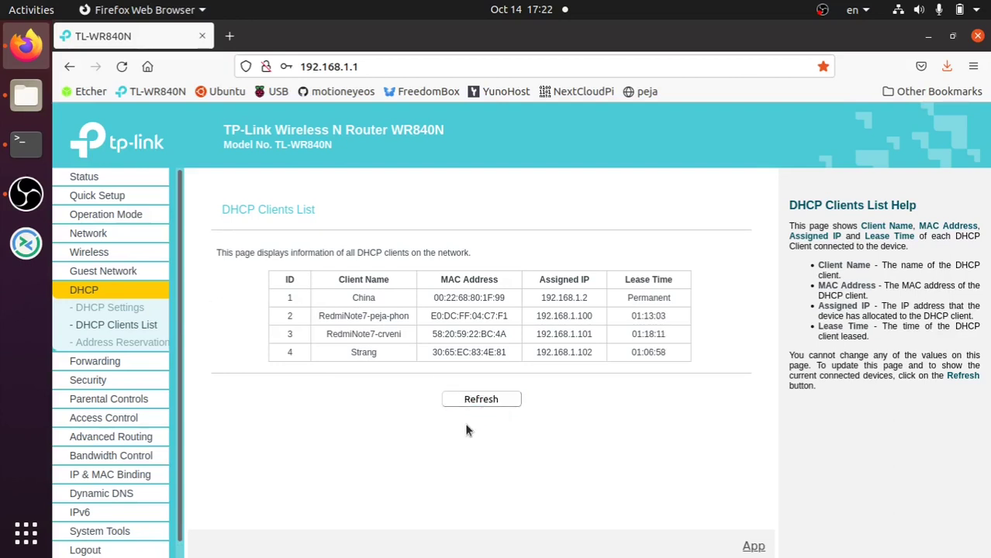
left_click(480, 401)
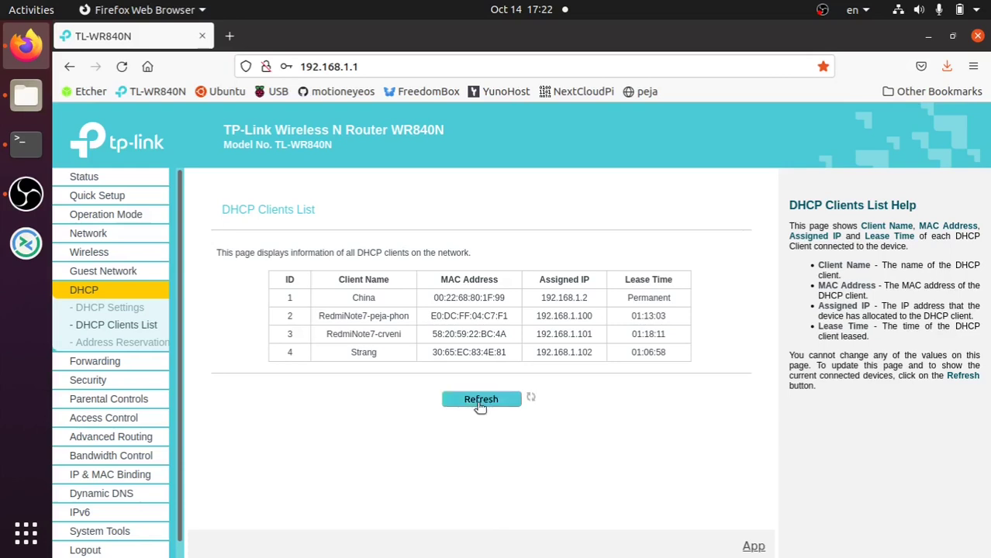
left_click(481, 400)
left_click(482, 399)
left_click(481, 400)
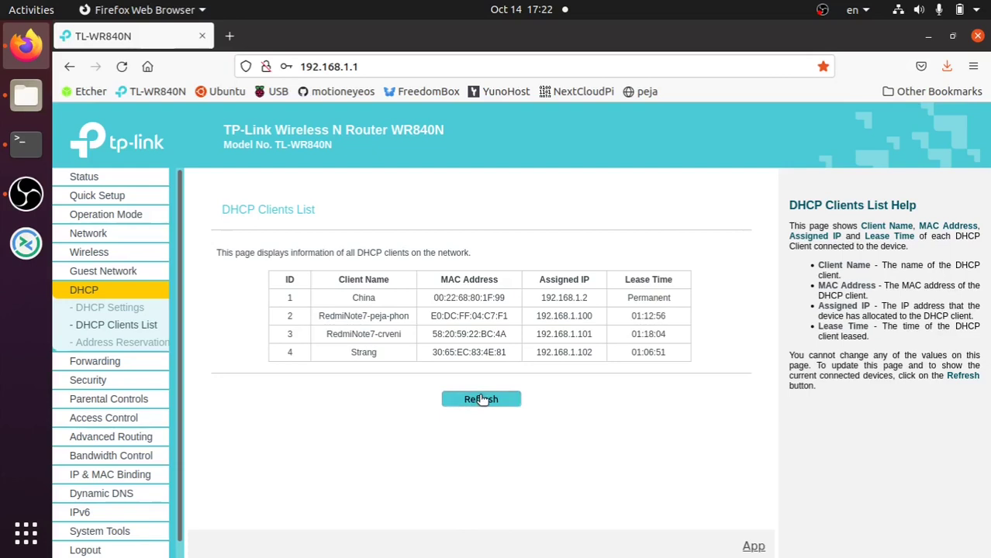
left_click(481, 400)
left_click(481, 400)
left_click(481, 400)
left_click(482, 399)
left_click(481, 400)
left_click(25, 142)
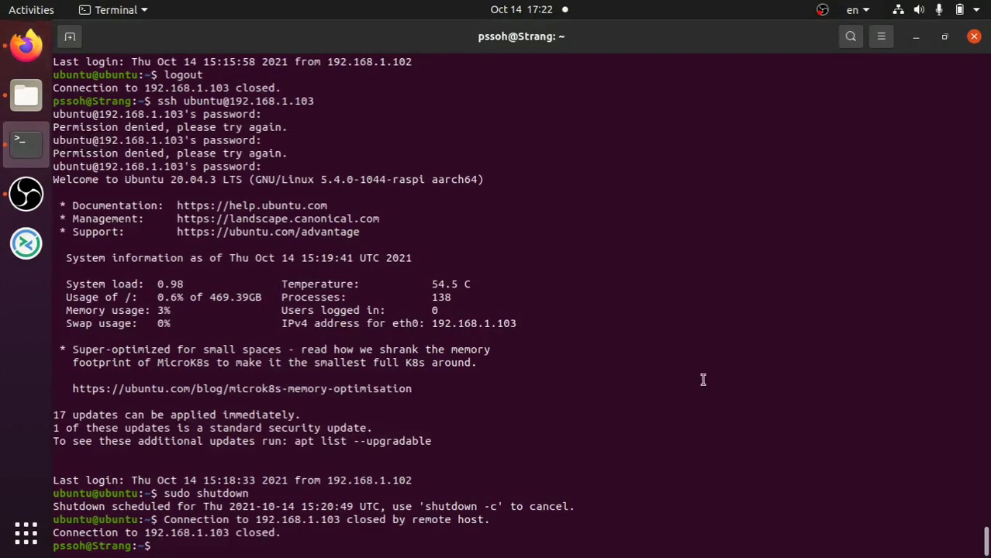
- Scan the network with nmap 192.168.1.0/24, finding ssh open on 192.168.1.103
type("nmap 192.168.")
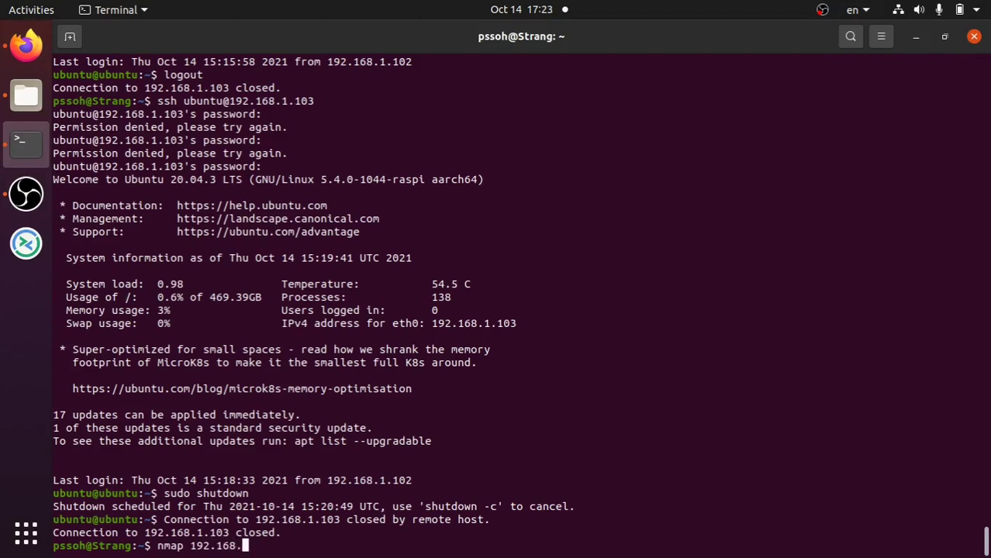
type("1.0/24")
key("Return")
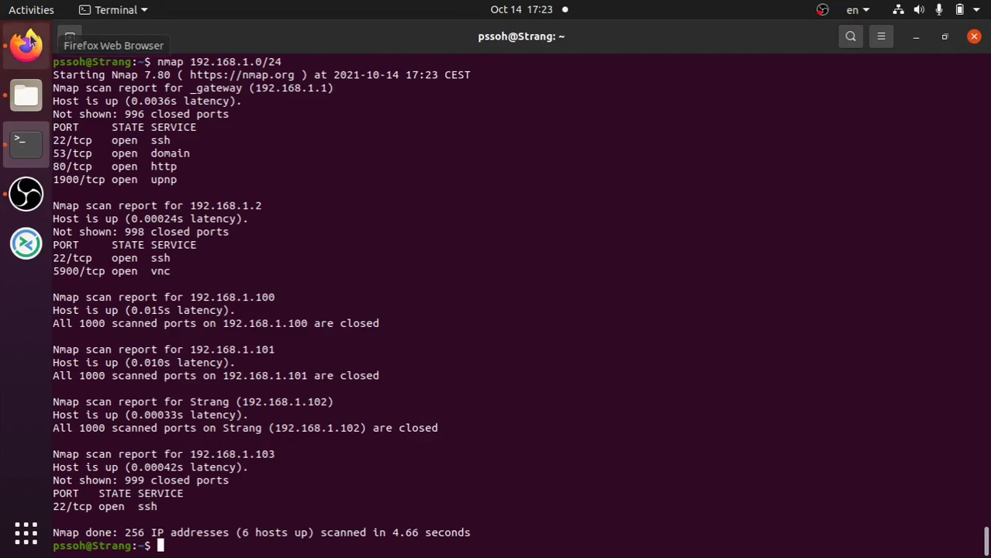
- Reload the router page and reopen DHCP Clients List, showing ubuntu at 192.168.1.103
left_click(28, 43)
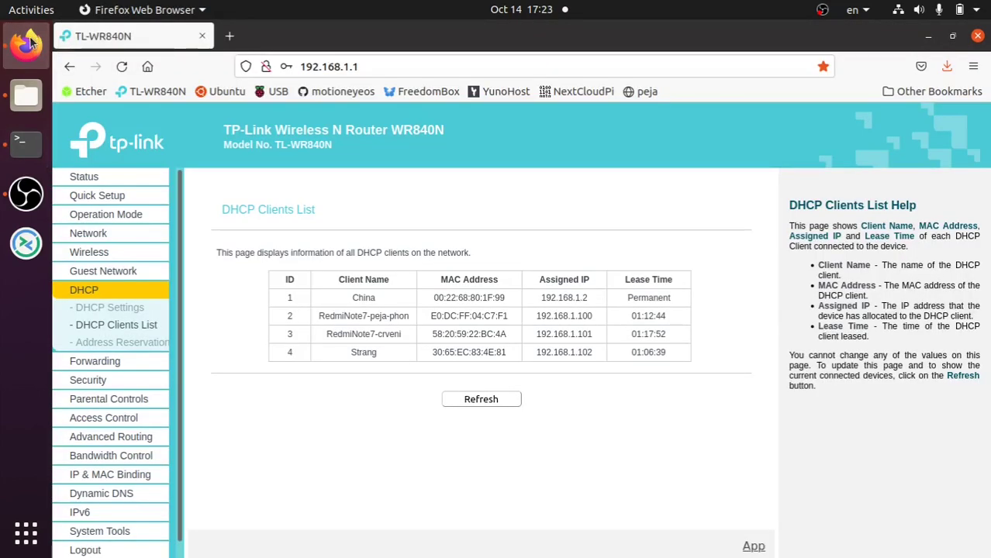
left_click(121, 67)
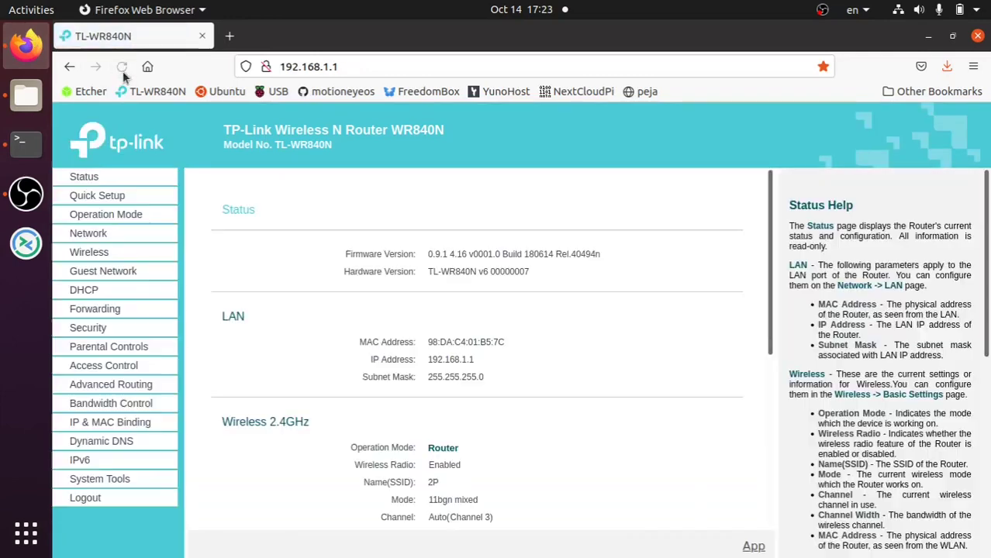
left_click(86, 290)
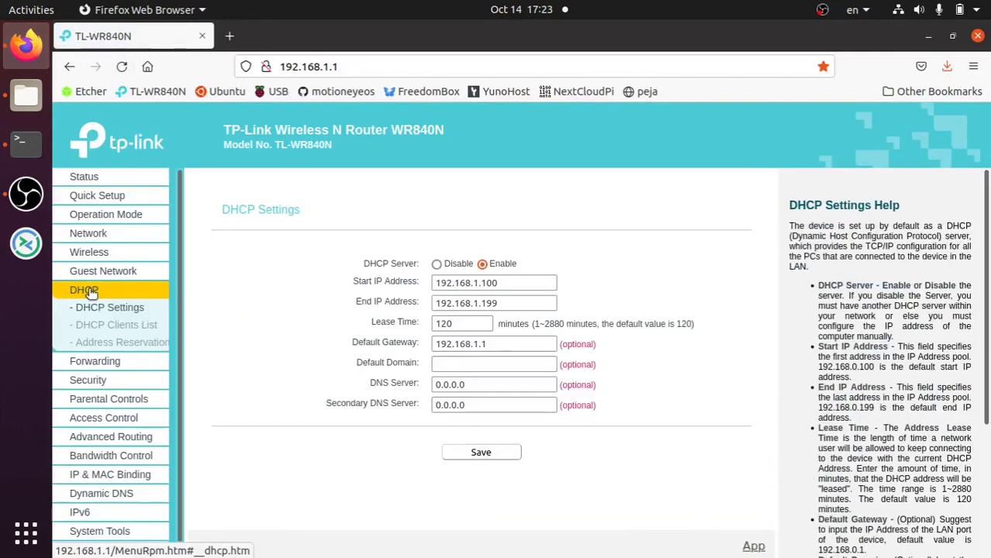
left_click(98, 327)
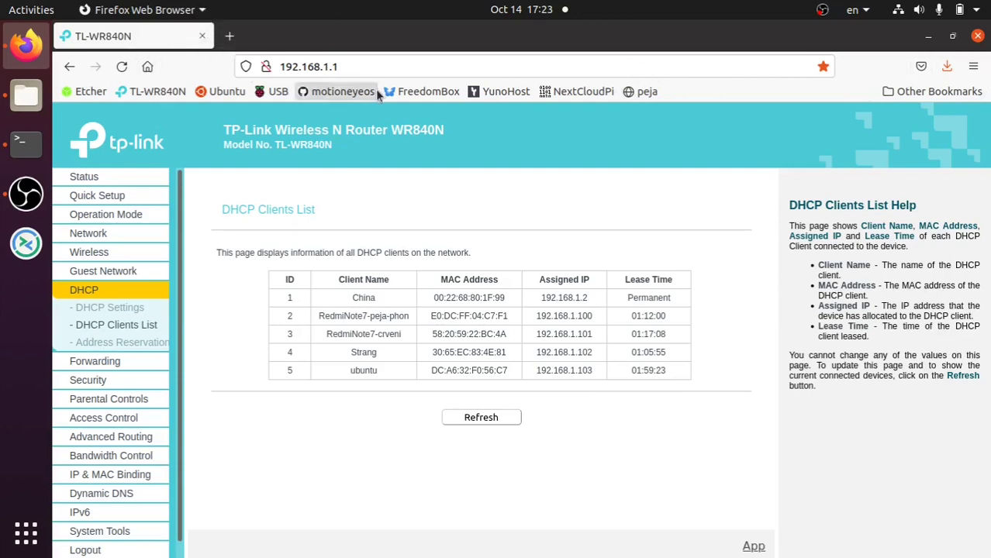
left_click(929, 36)
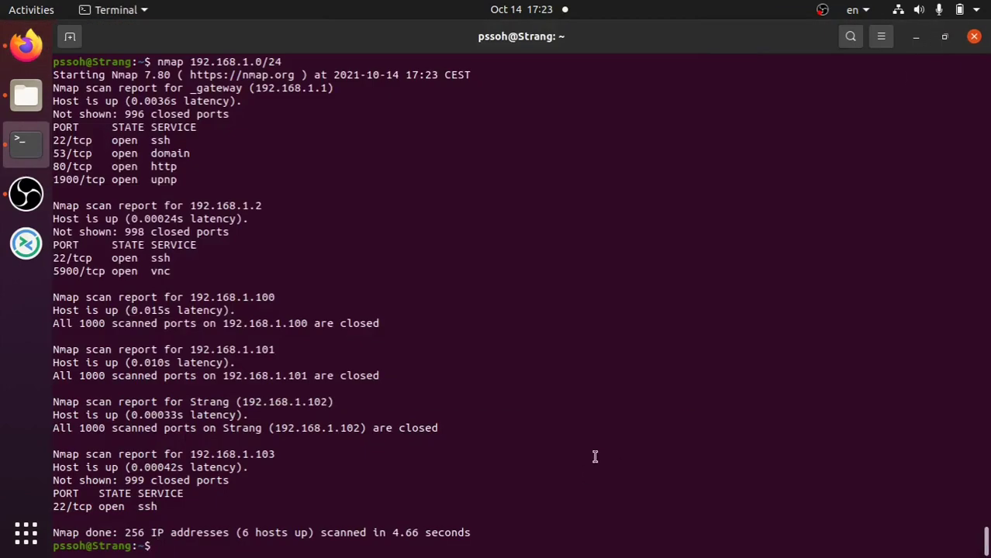
type("ssh ubuntu")
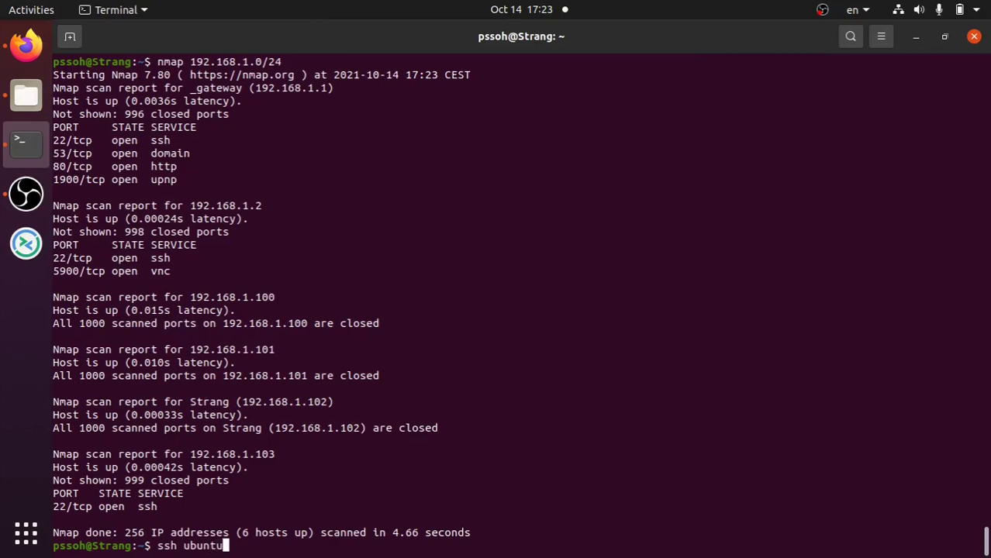
type("@192.168")
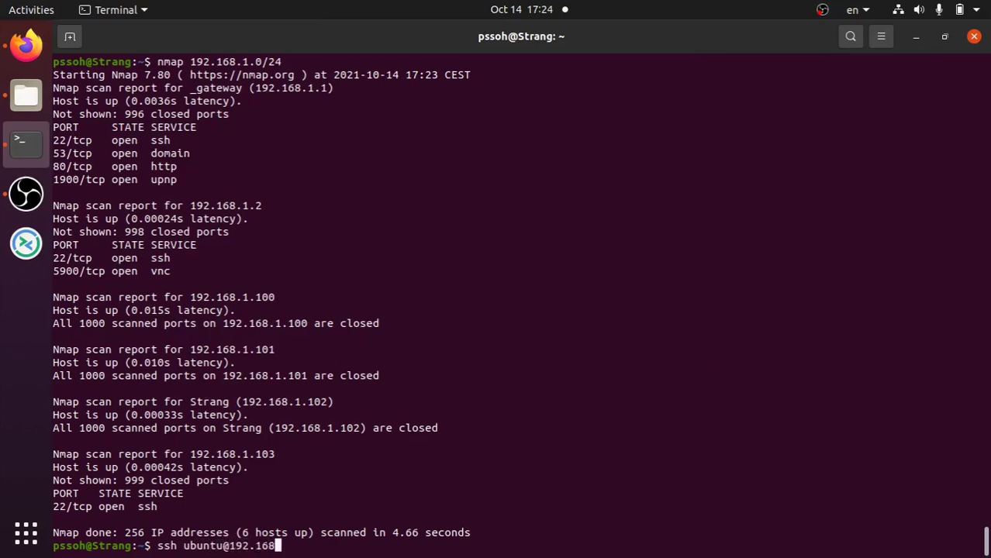
type(".1.103")
key("Return")
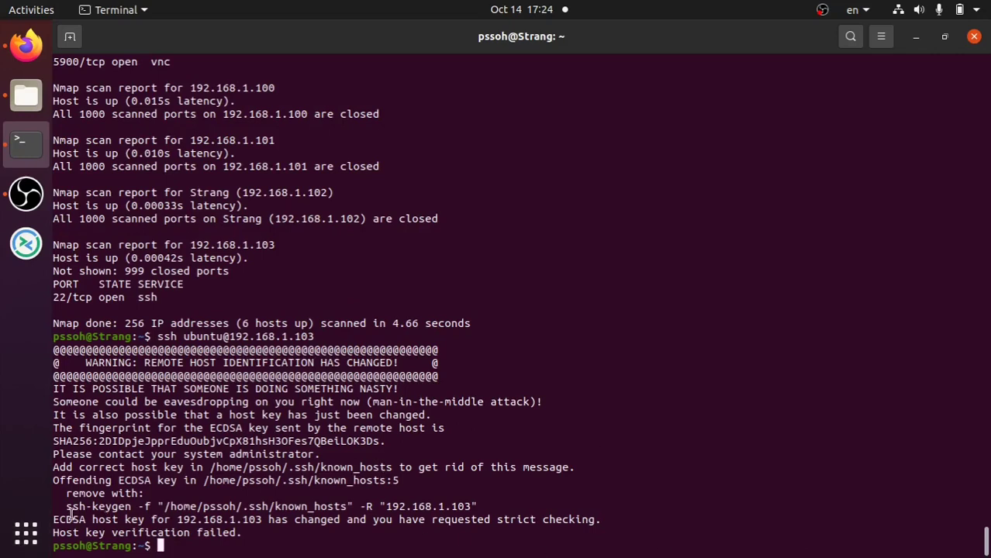
left_click_drag(66, 506, 481, 505)
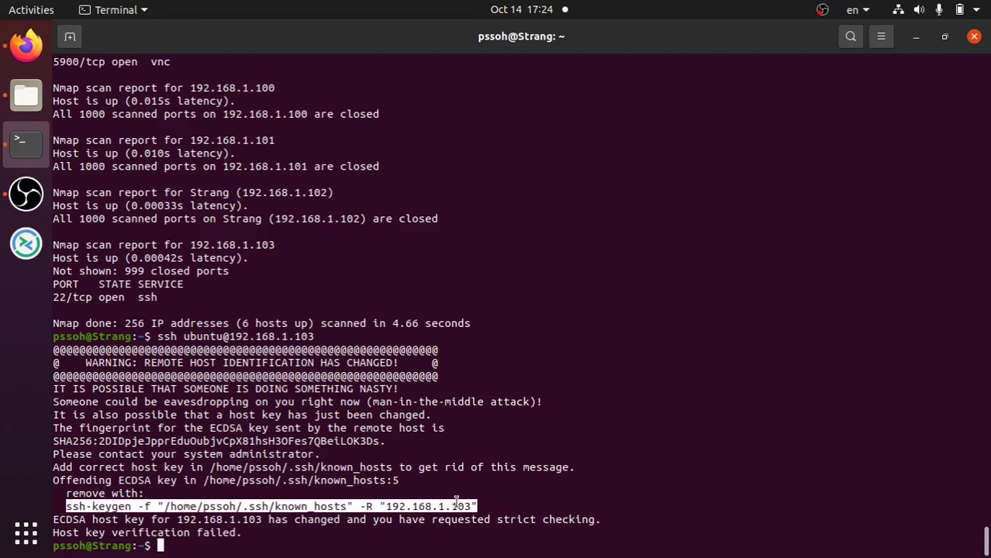
middle_click(200, 544)
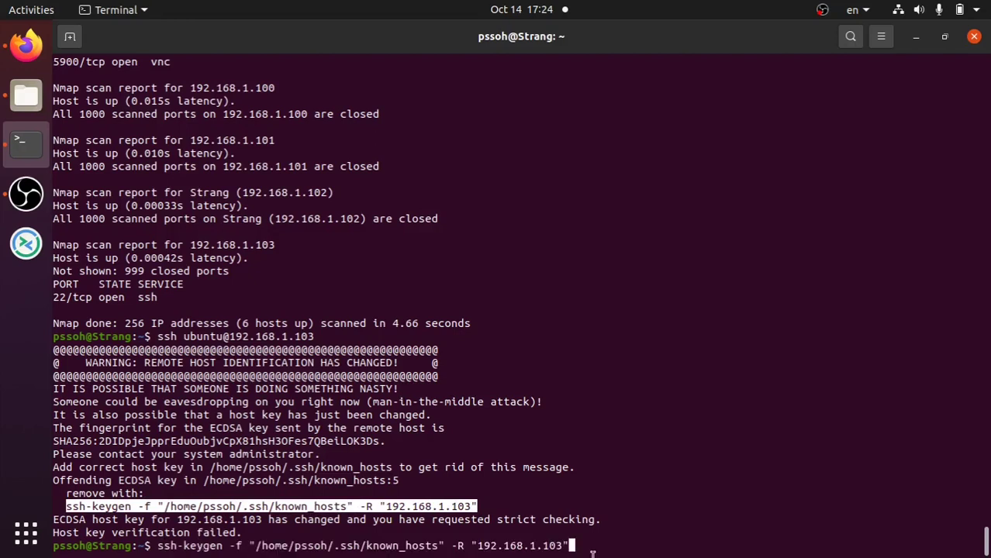
key("Return")
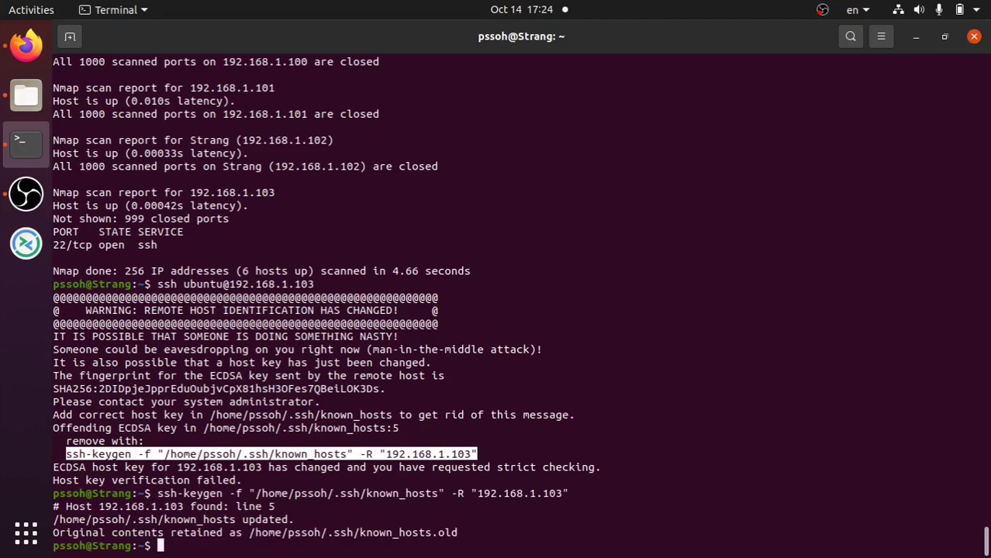
key("Up")
key("Up")
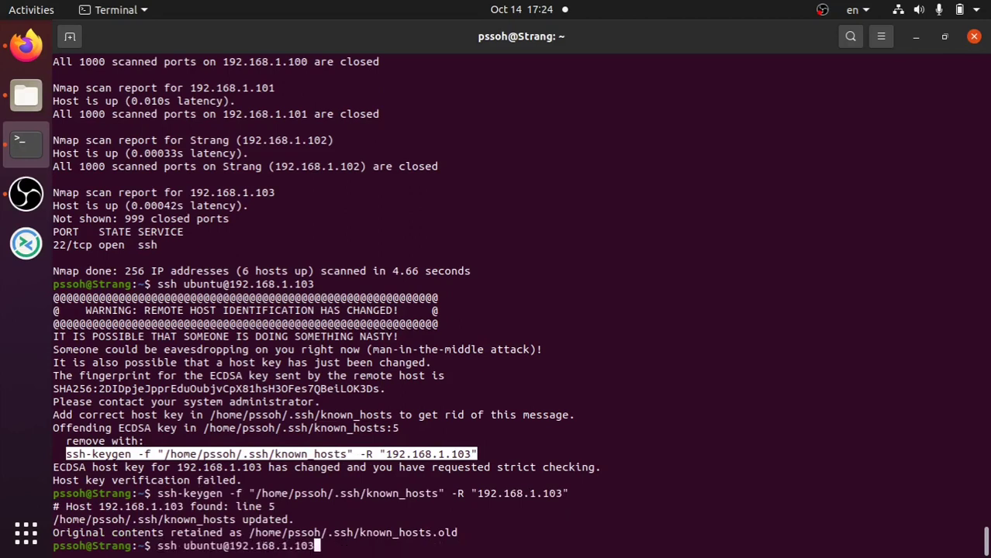
key("Return")
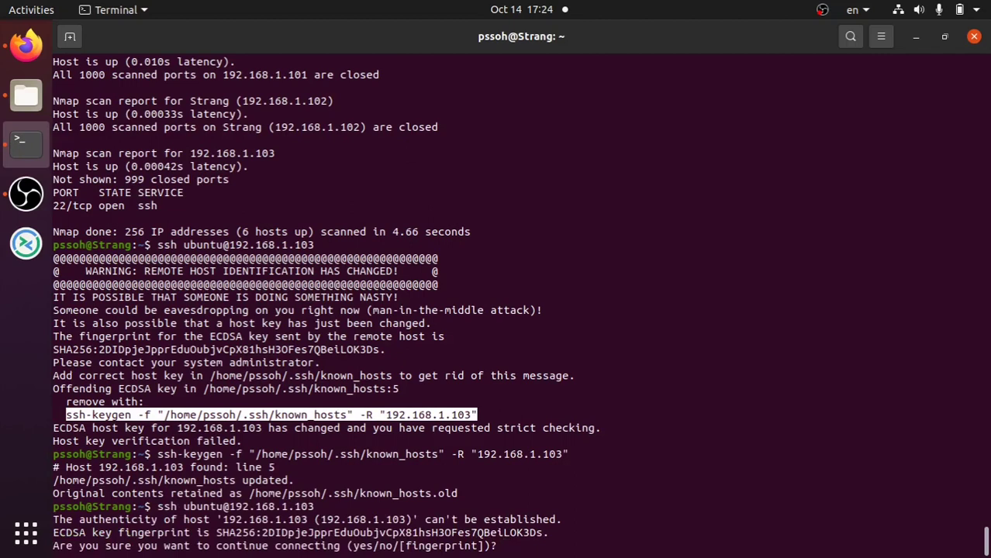
- Accept the Pi's new host fingerprint and replace the expired ubuntu password
type("yes")
key("Return")
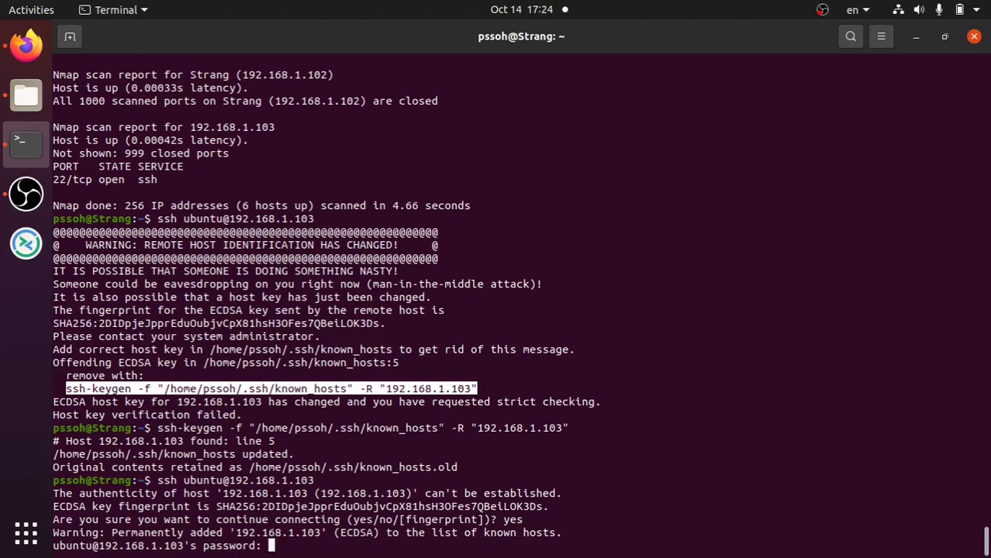
key("Return")
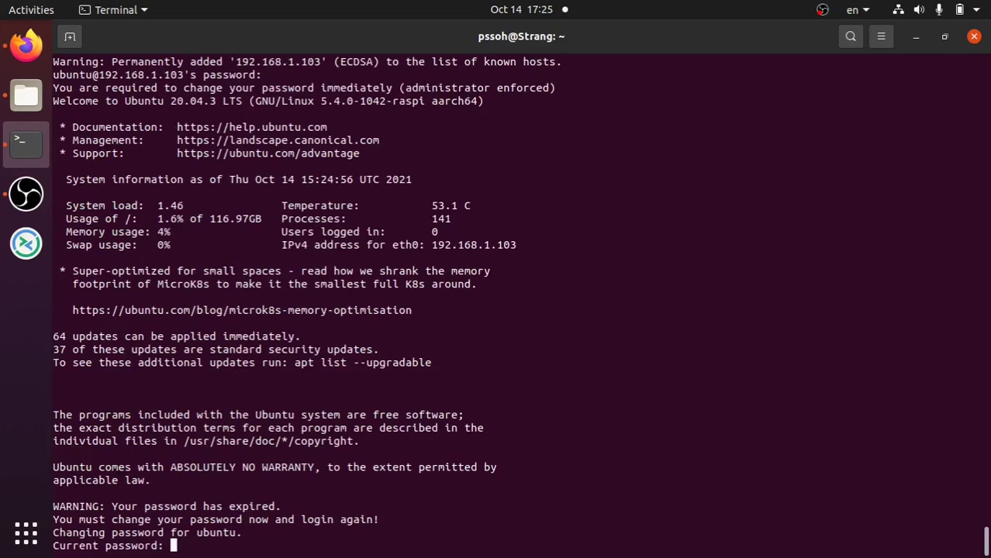
key("Return")
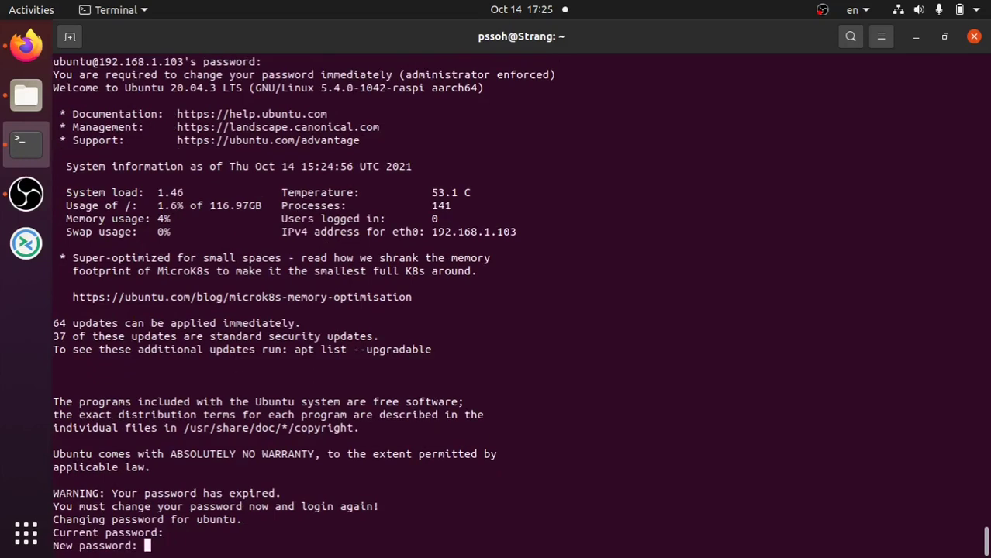
key("Return")
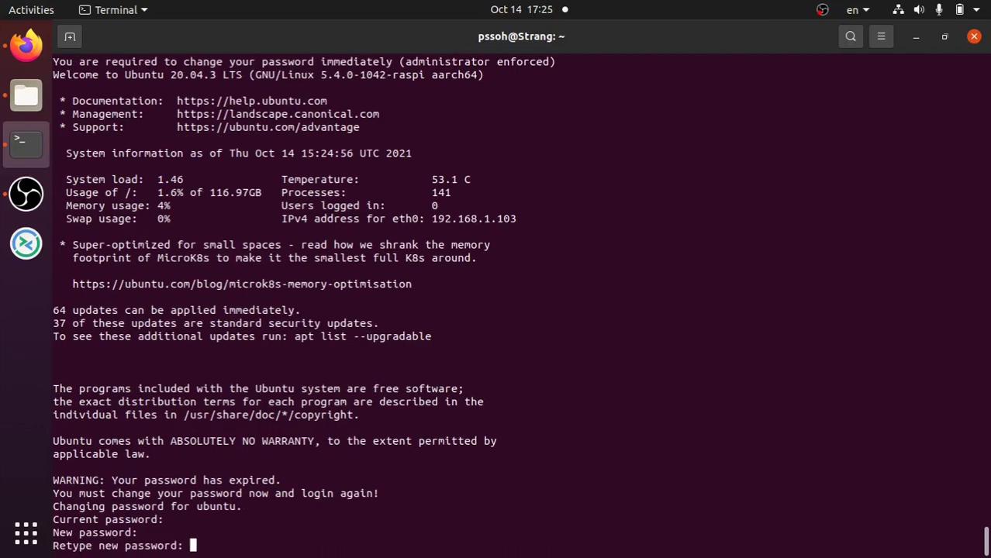
key("Return")
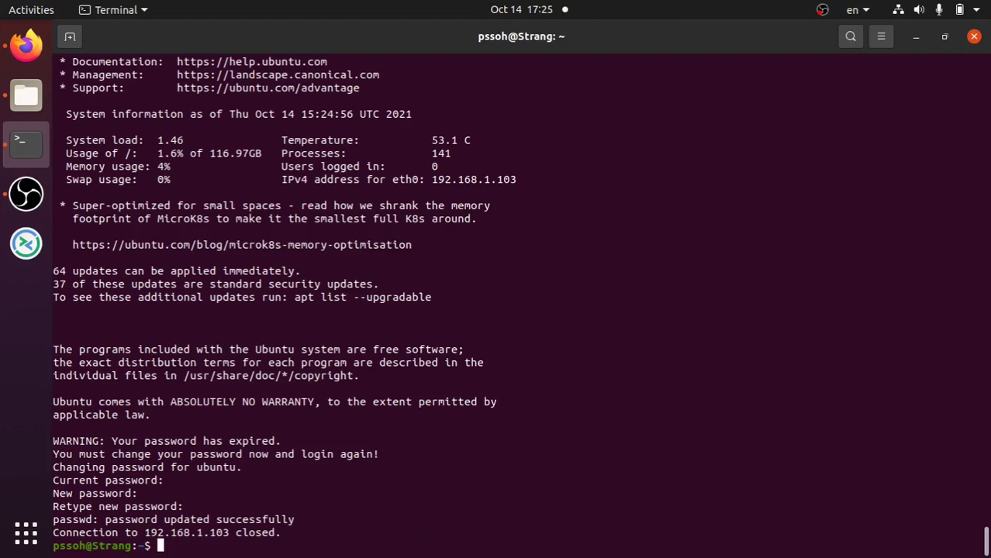
- Rerun the ssh command and log in to the Pi with the new password
key("Up")
key("Return")
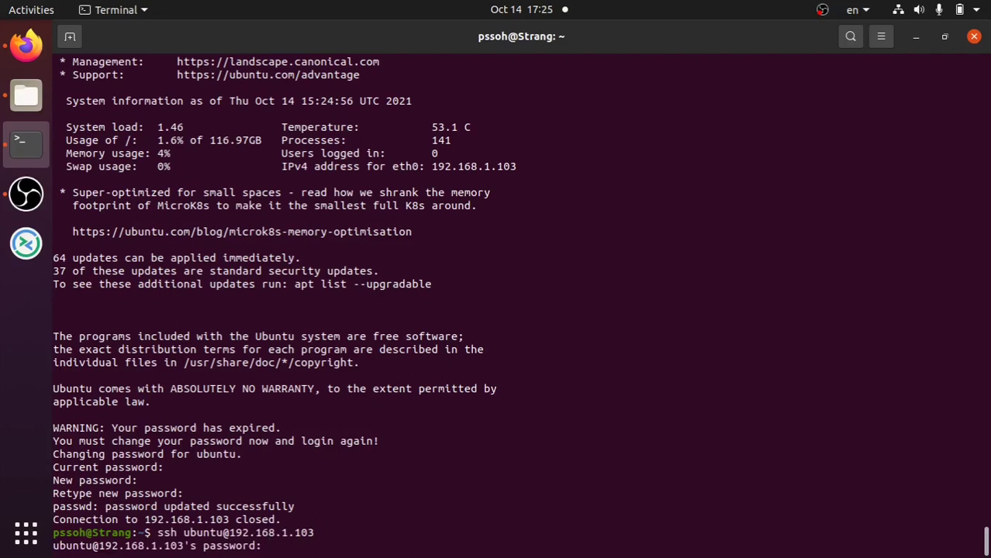
key("Return")
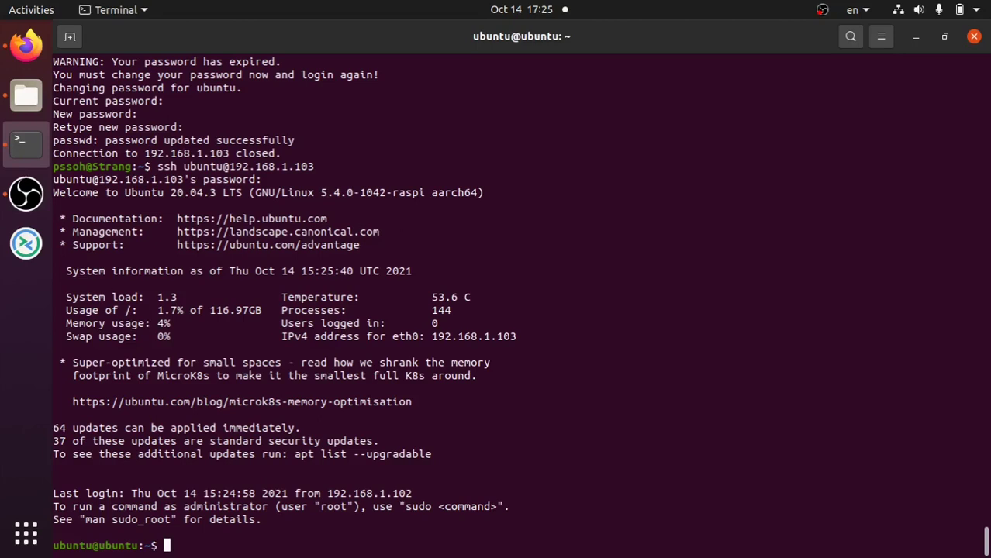
- Run sudo apt update twice, leaving 59 upgradable packages, then start top
type("sudo apt ")
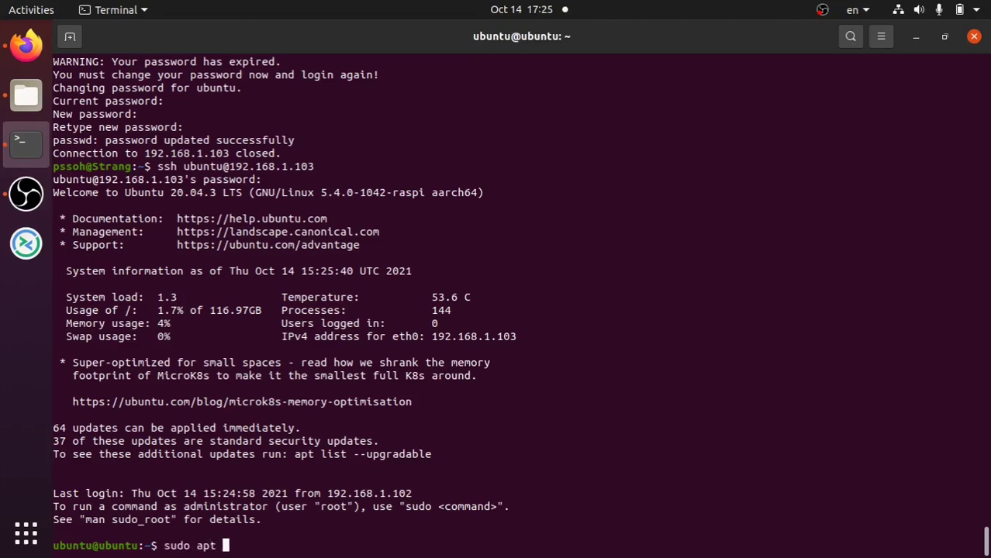
type("update")
key("Return")
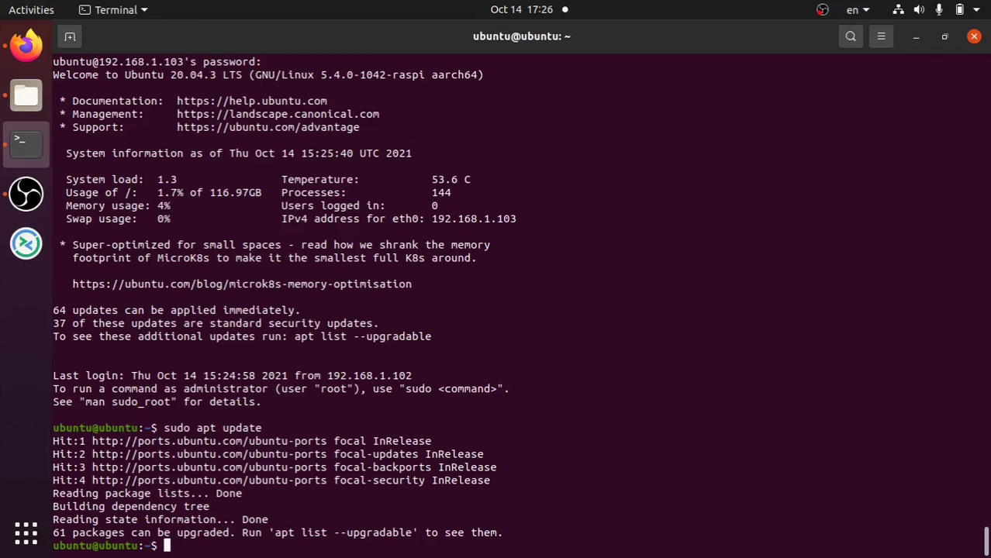
key("Up")
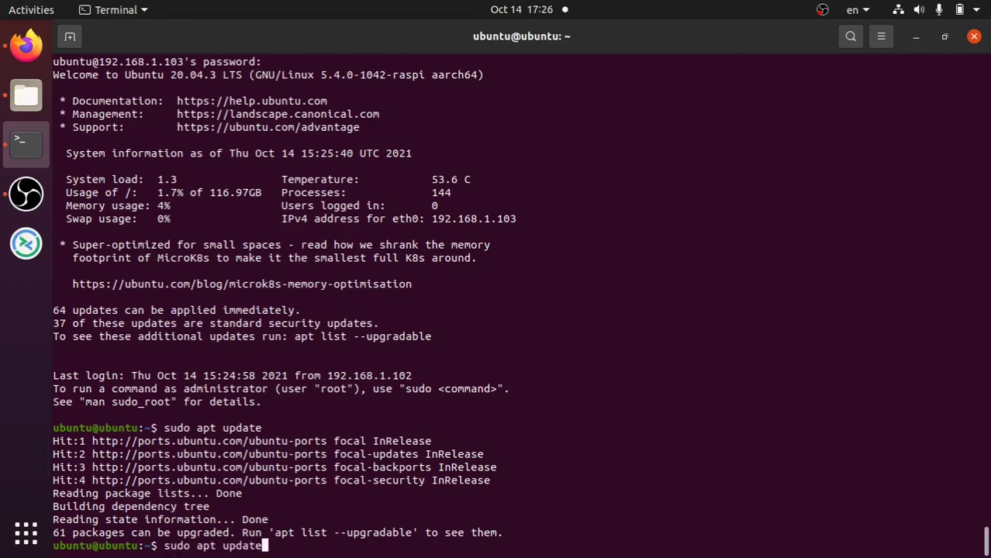
key("Return")
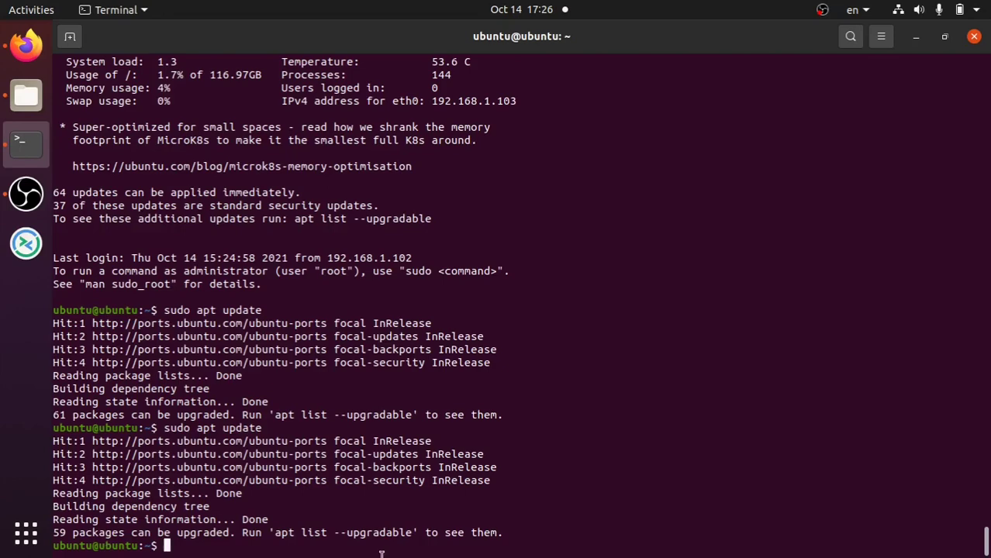
type("top")
key("Return")
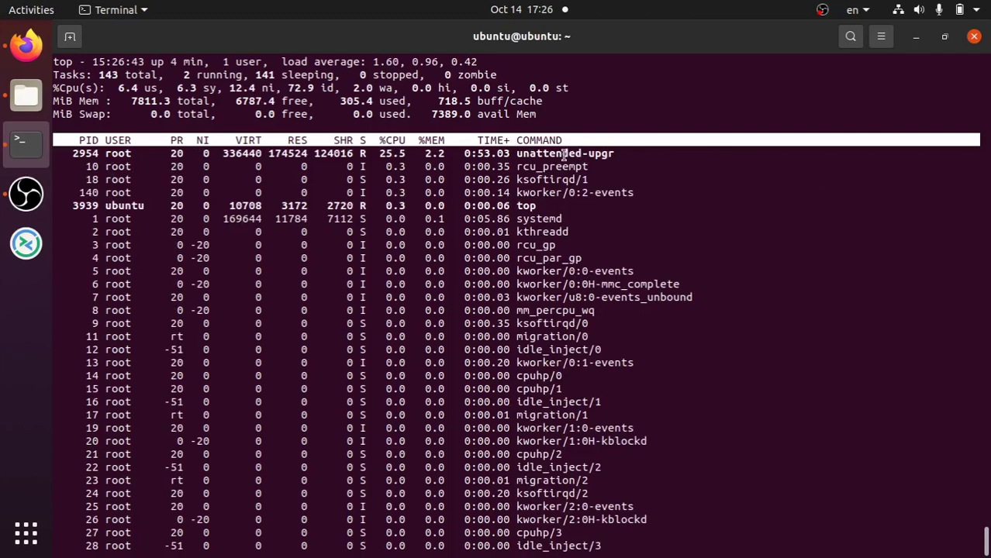
- Highlight the unattended-upgr process in top's process list
left_click_drag(561, 153, 600, 154)
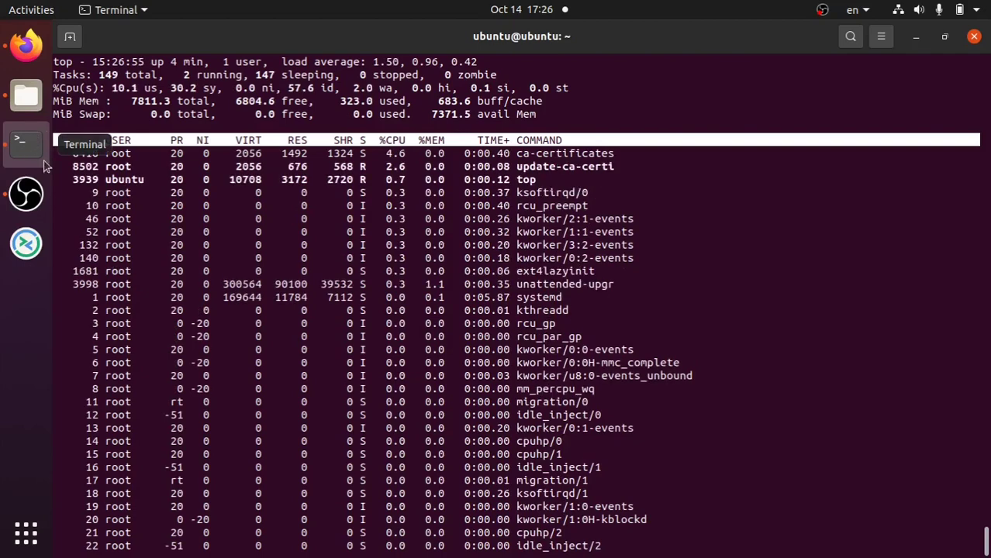
- Quit top, run sudo apt upgrade, and cancel it with Ctrl+C while it waits on the lock
key("q")
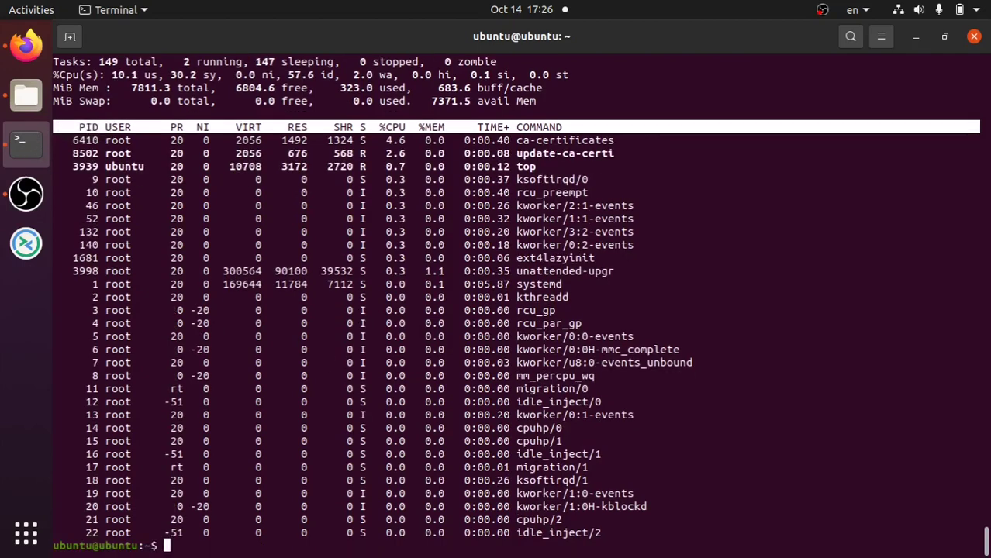
type("sudo apt upgrade")
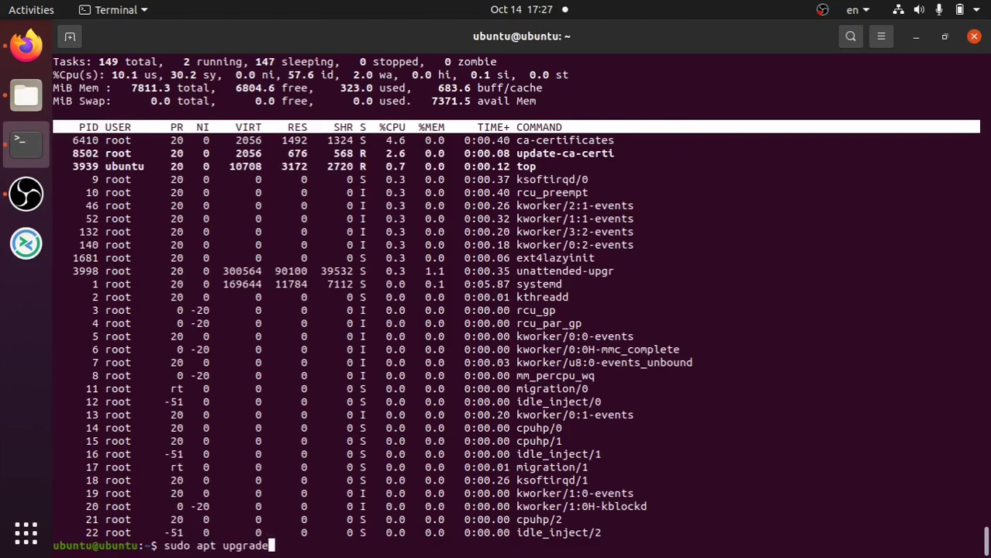
key("Return")
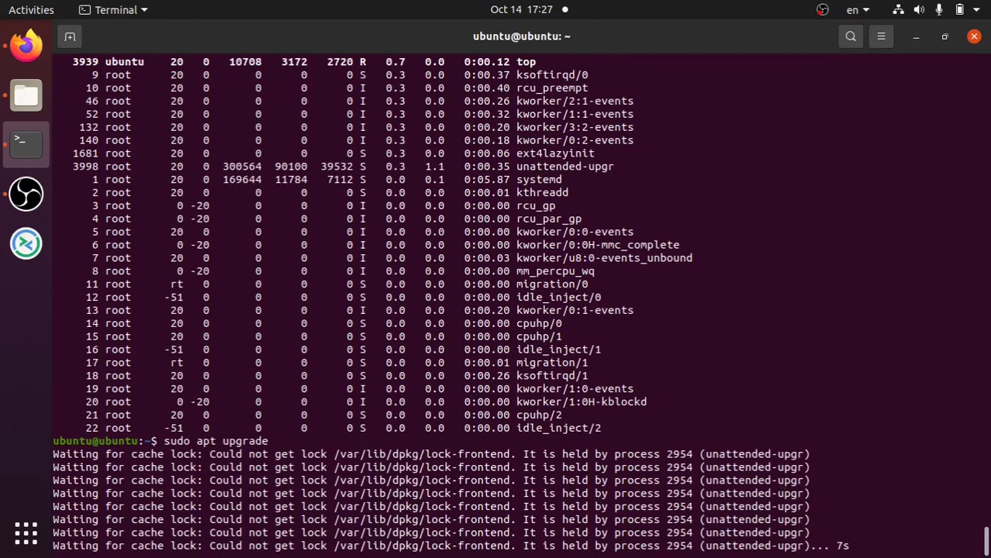
key("ctrl+c")
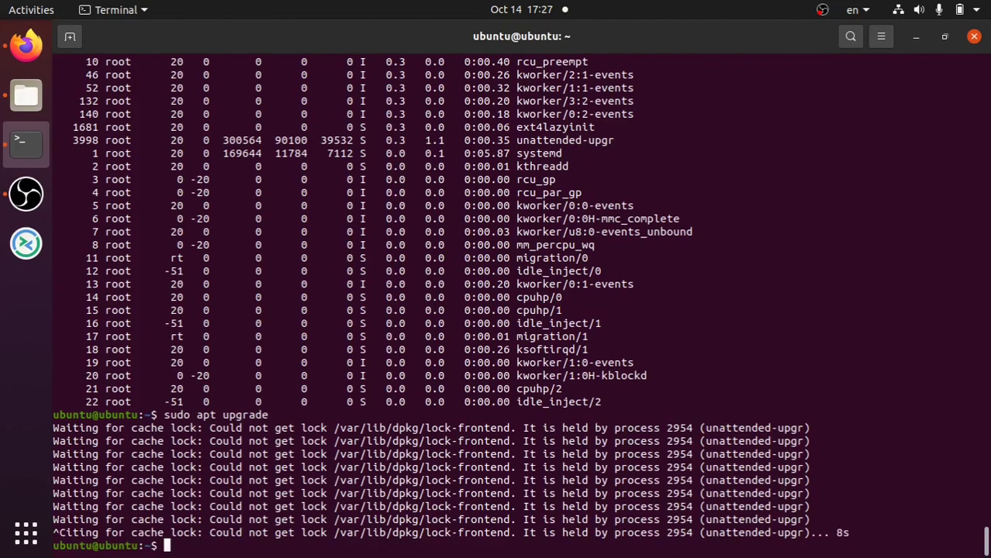
- Review the terminal scrollback, then return to the router's DHCP Clients List in Firefox
scroll(594, 372, "up", 9)
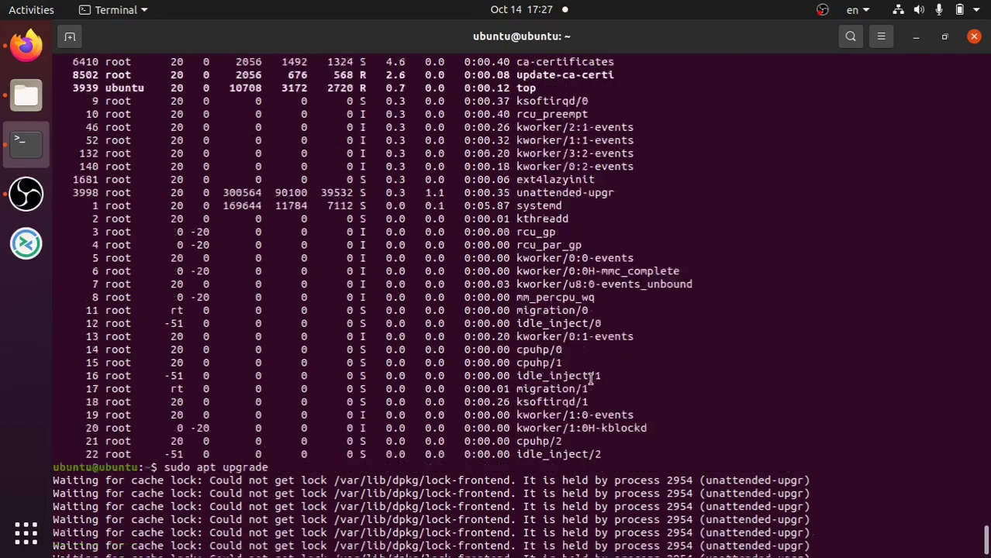
scroll(589, 378, "up", 20)
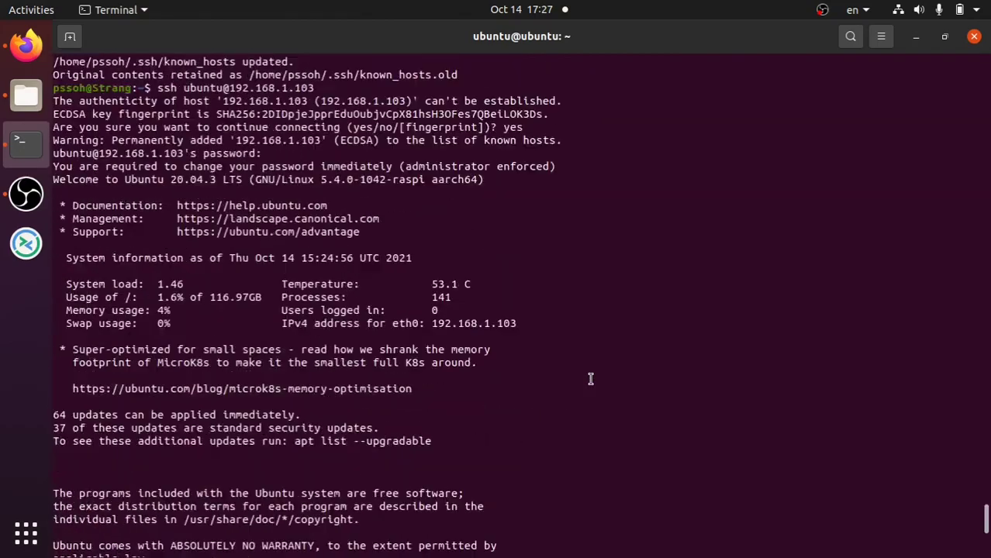
scroll(590, 378, "up", 5)
scroll(589, 379, "down", 20)
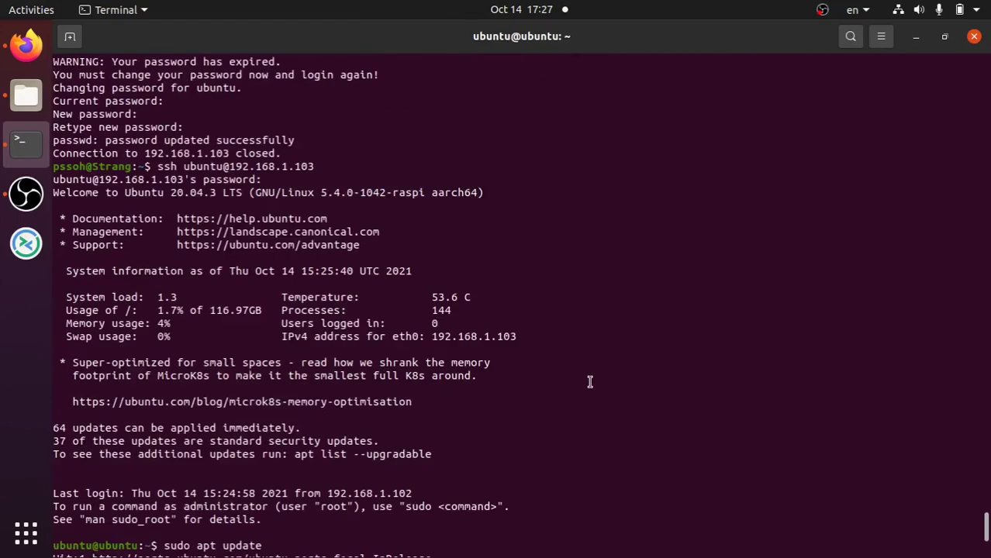
scroll(589, 379, "down", 12)
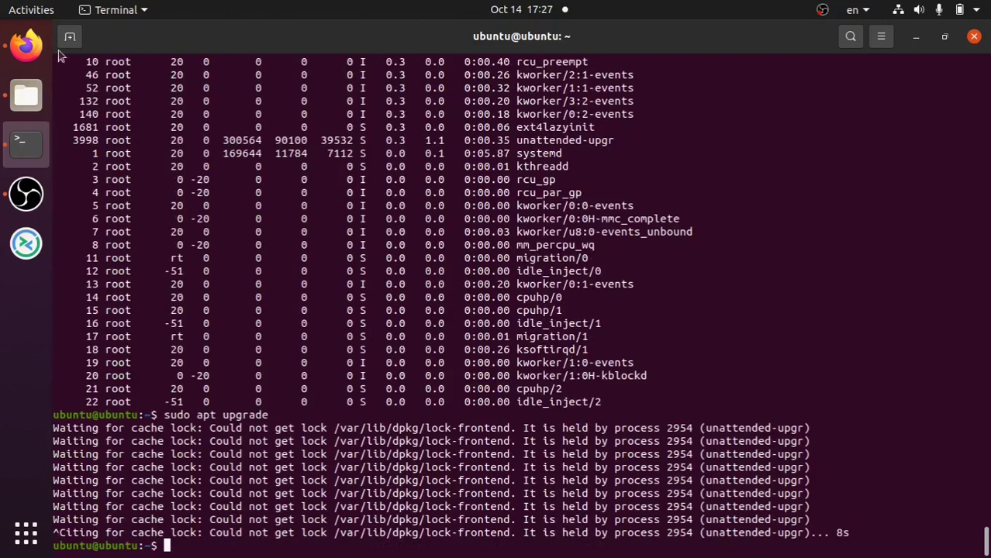
left_click(43, 47)
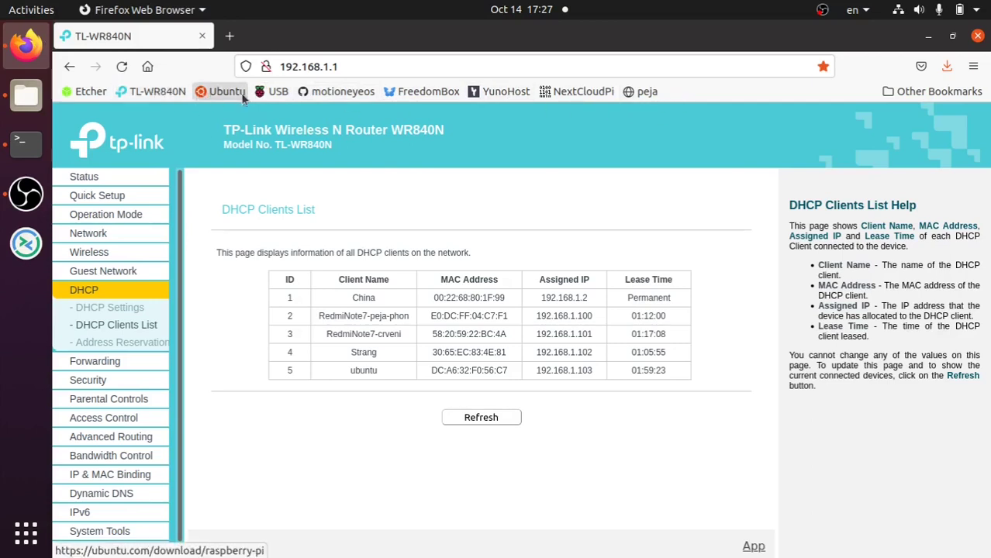
- Visit the Ubuntu Raspberry Pi download page, the Pi 4 USB boot forum thread and the motioneyeos releases page
left_click(247, 93)
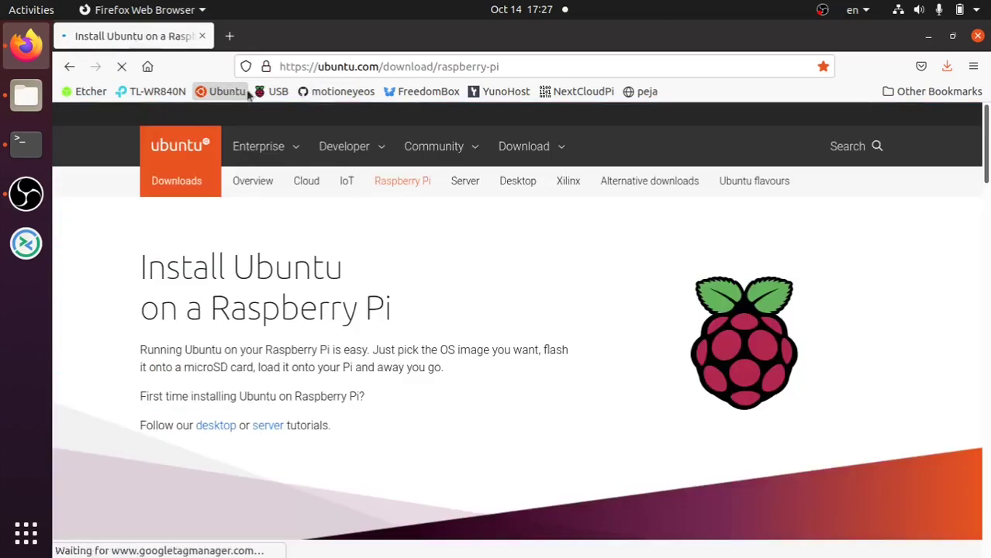
left_click(274, 93)
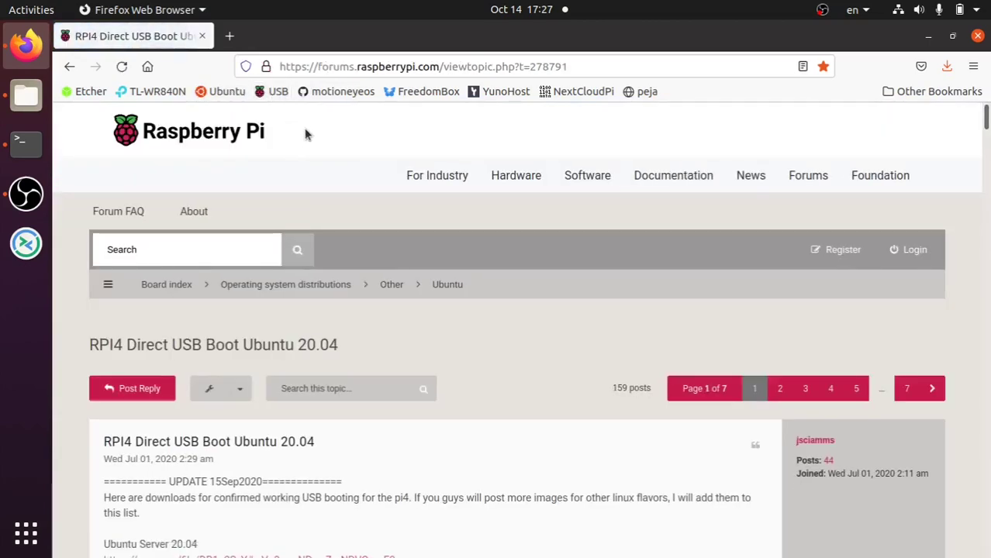
left_click(337, 91)
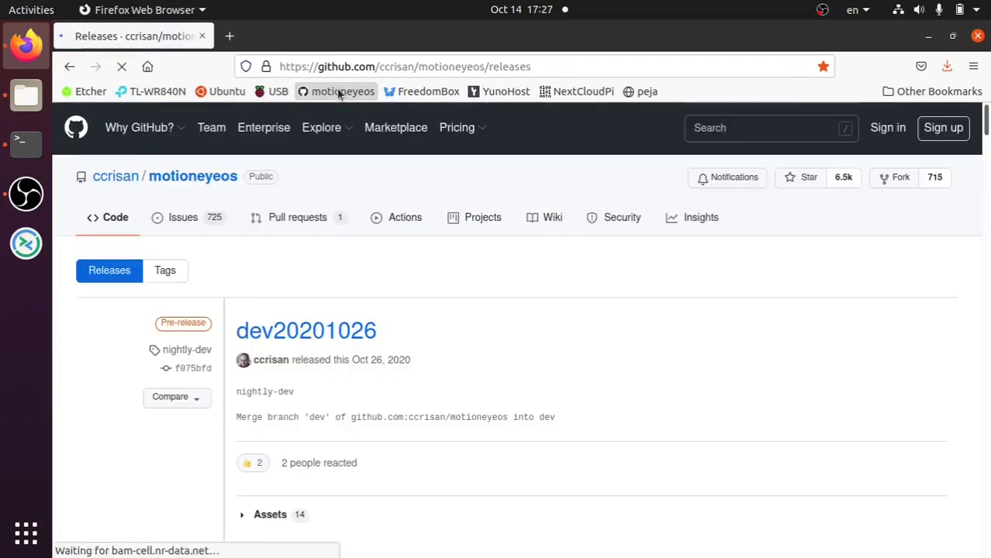
- Save motioneyeos-raspberrypi4-20200606.img.xz from the 20200606 release assets, then show Downloads in Files
scroll(341, 331, "down", 6)
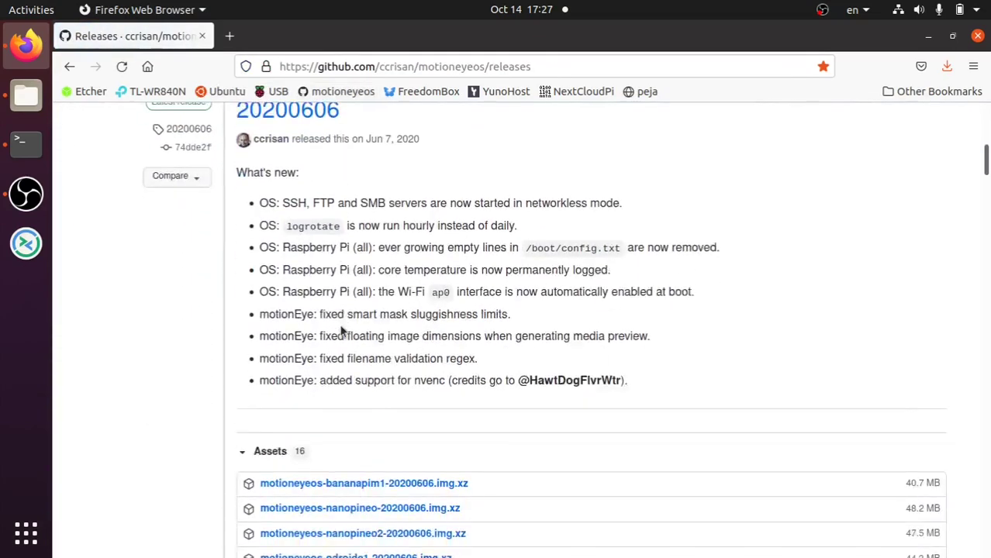
scroll(341, 331, "down", 5)
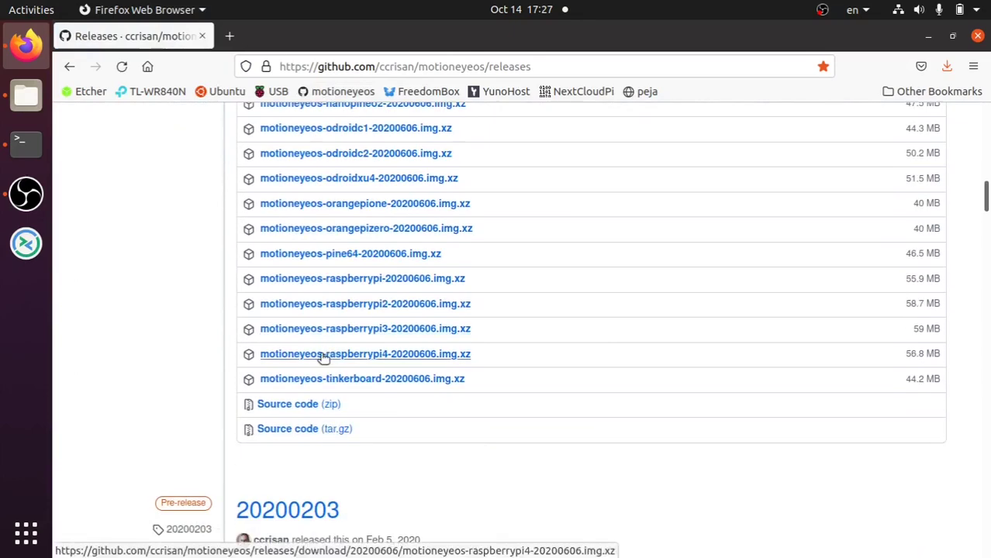
left_click(323, 357)
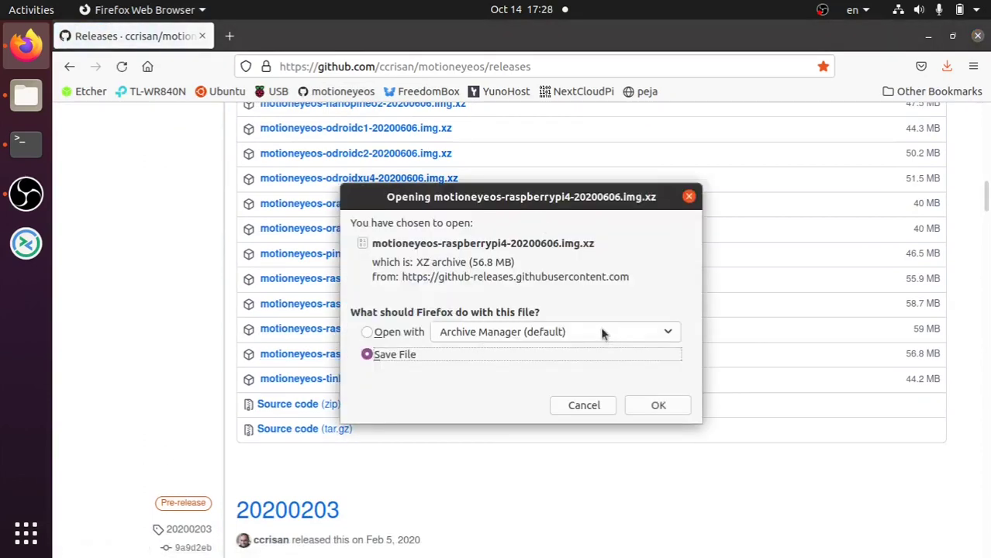
left_click(657, 406)
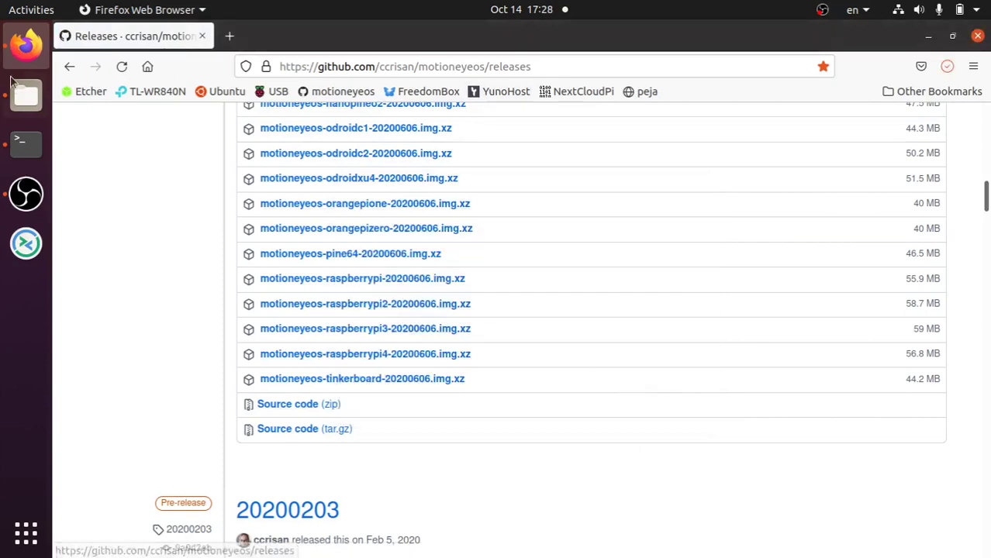
left_click(26, 95)
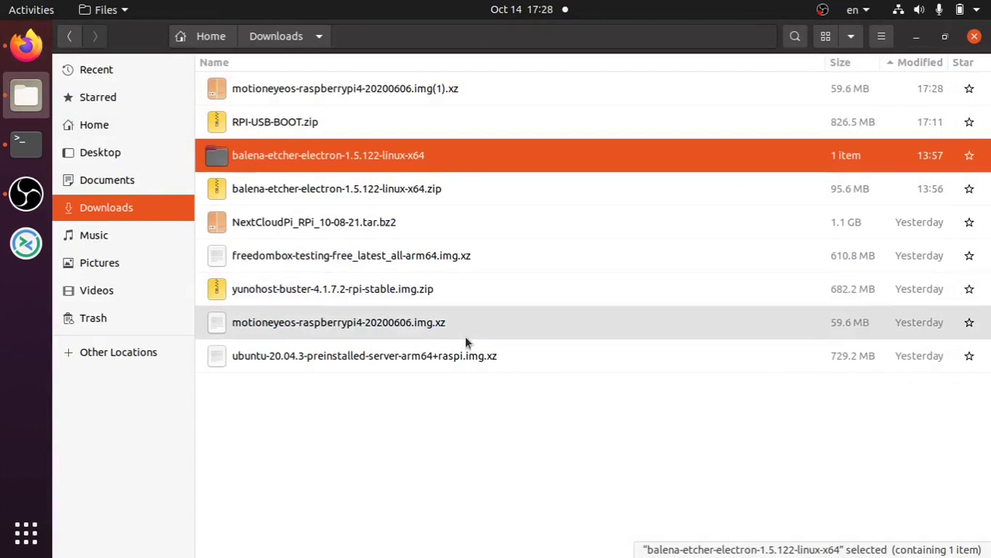
- Check Firefox's recent downloads list for the motioneyeos image
left_click(18, 56)
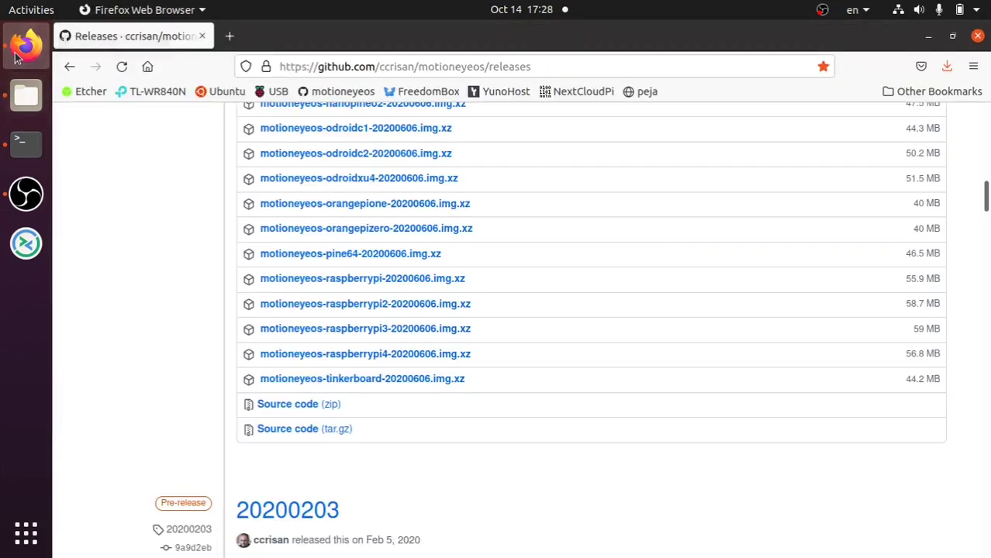
left_click(946, 69)
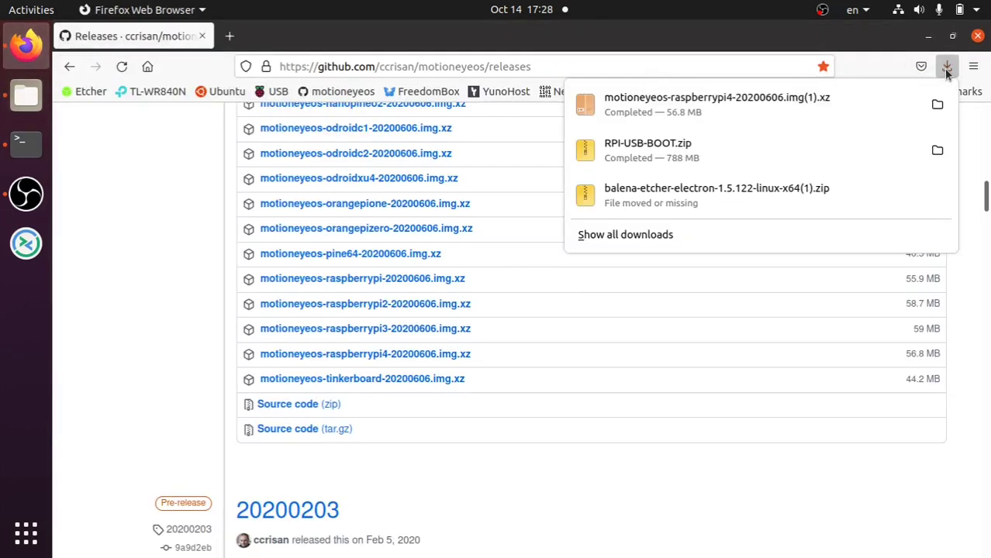
left_click(16, 96)
- Delete the duplicate motioneyeos-raspberrypi4-20200606.img(1).xz from Downloads and return to Firefox
left_click(16, 96)
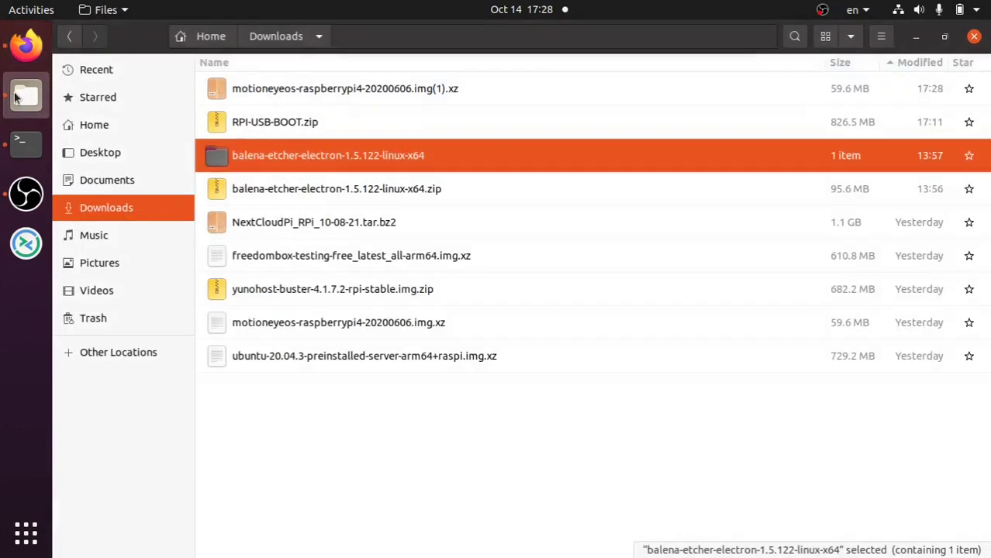
left_click(309, 406)
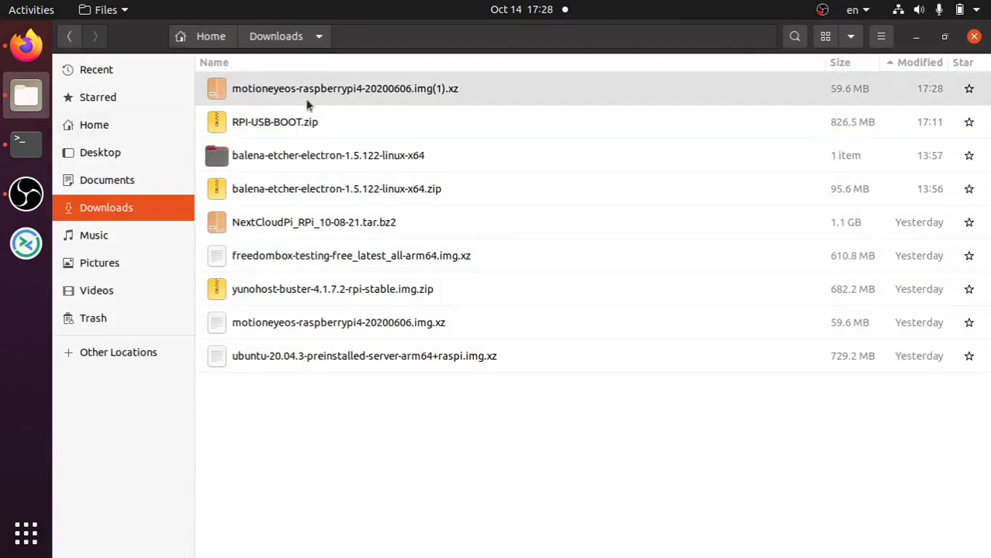
left_click(307, 103)
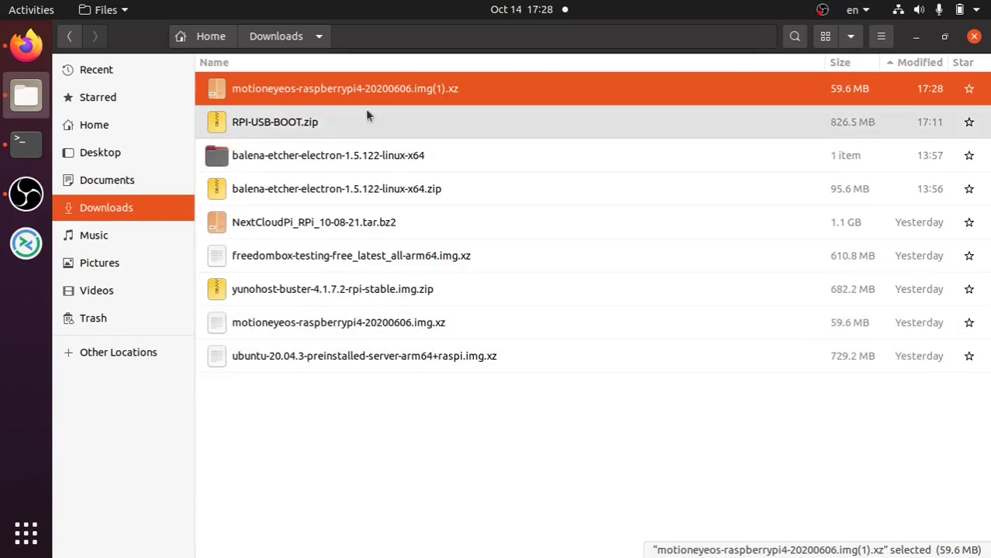
right_click(366, 93)
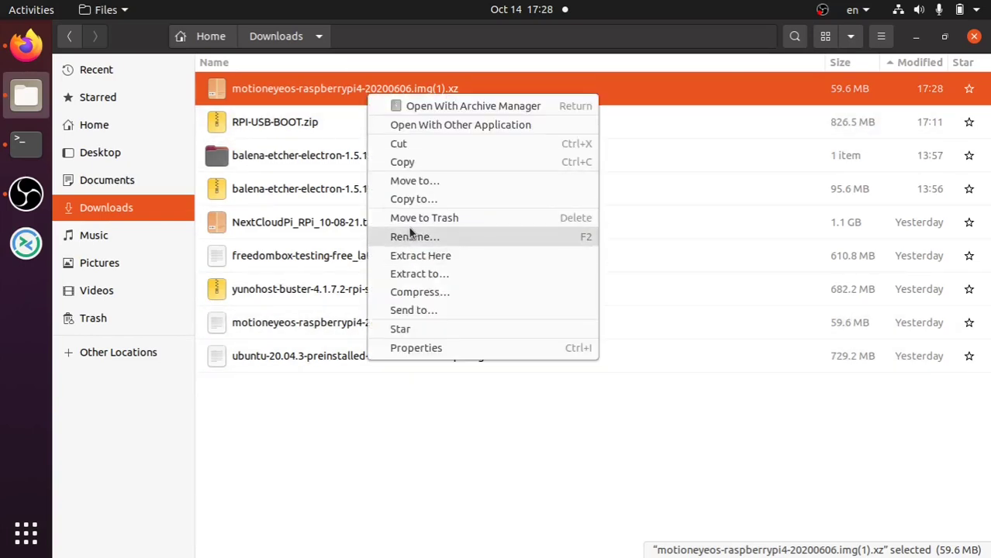
key("Escape")
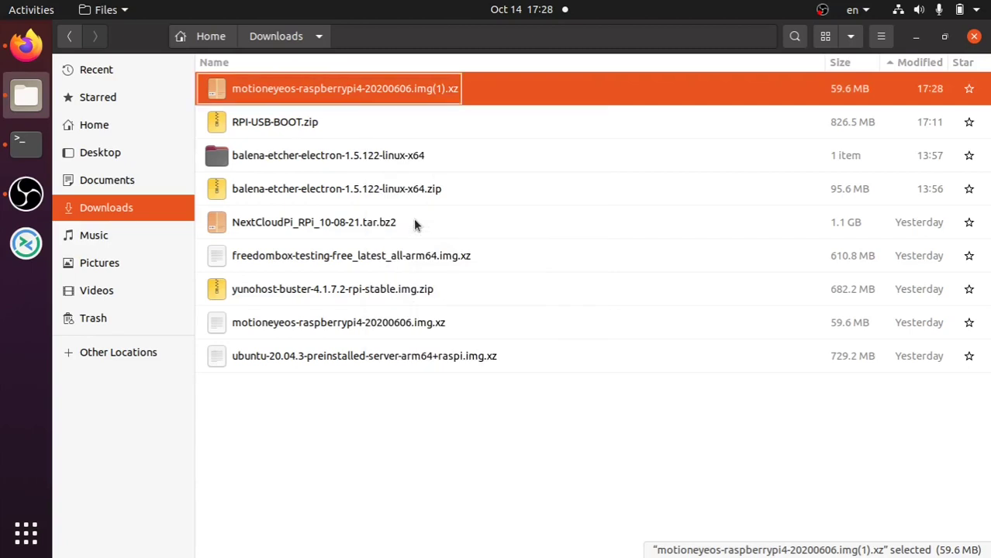
key("Delete")
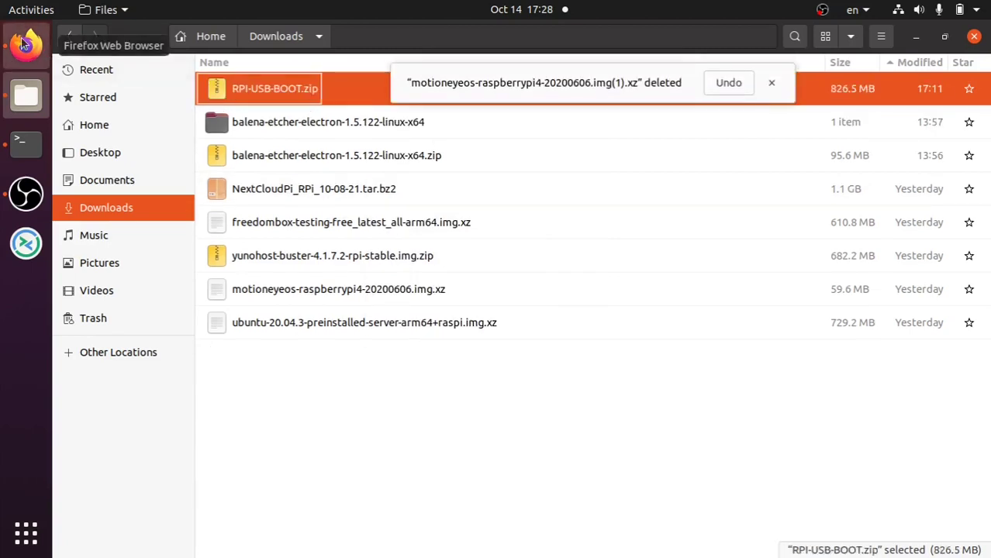
left_click(39, 49)
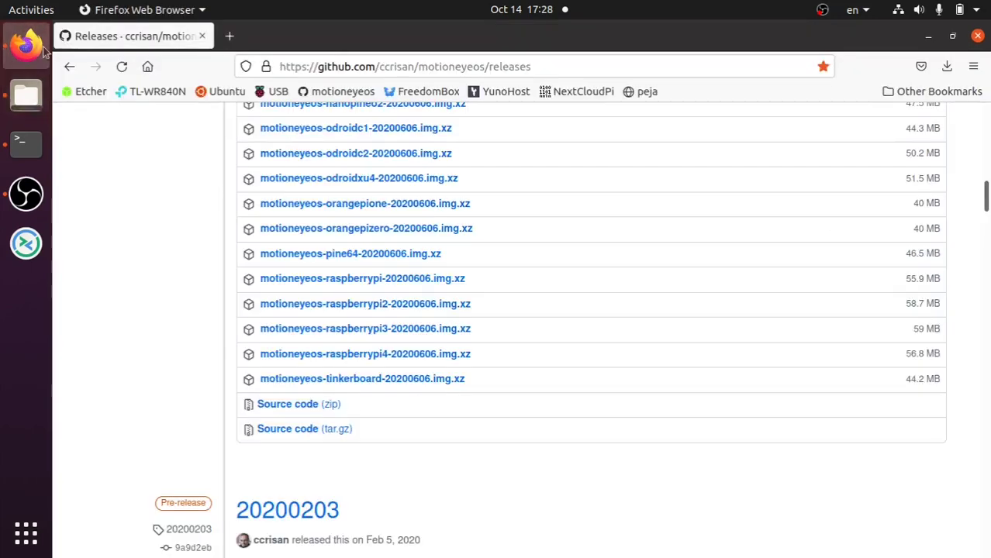
- Browse the freedombox.org homepage features, then go to its Download page
left_click(424, 91)
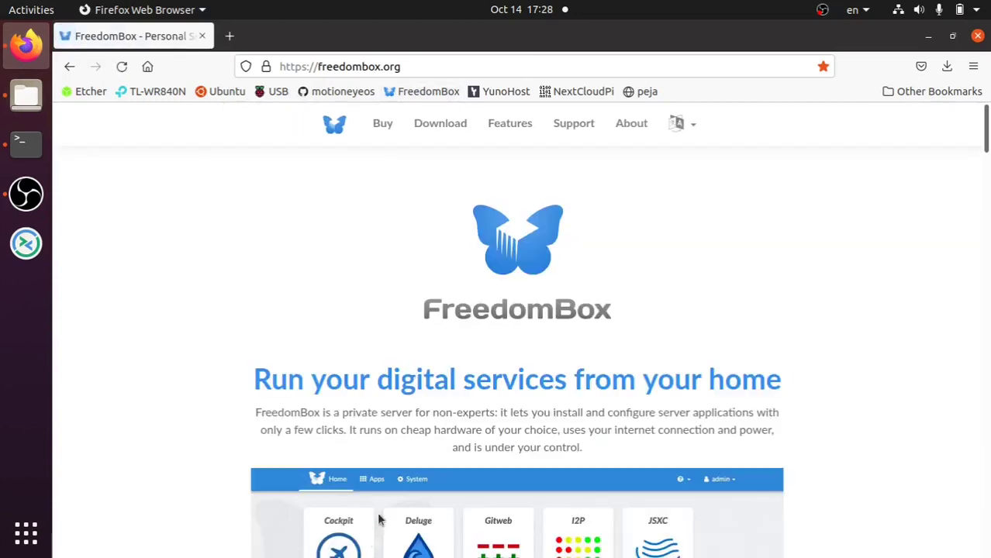
scroll(476, 300, "down", 3)
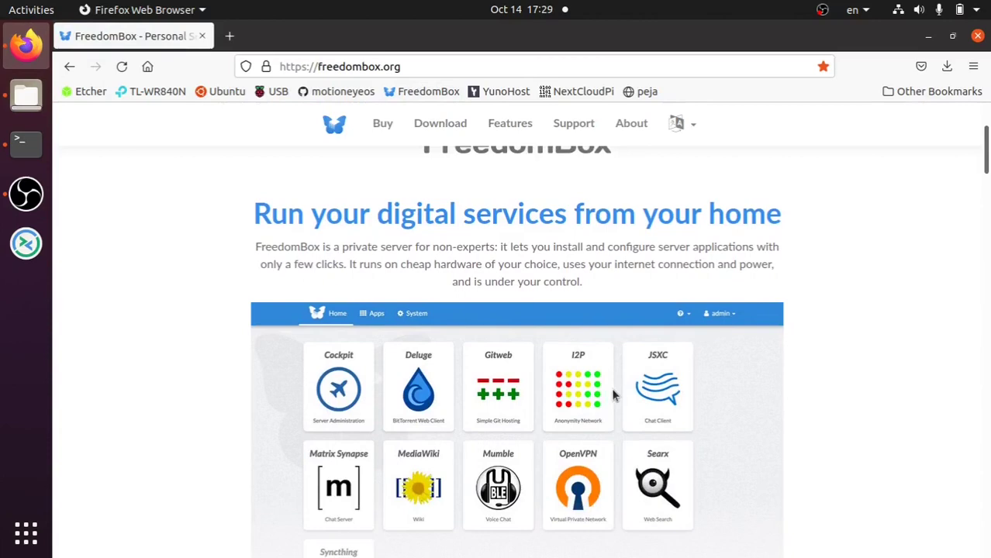
scroll(612, 395, "down", 6)
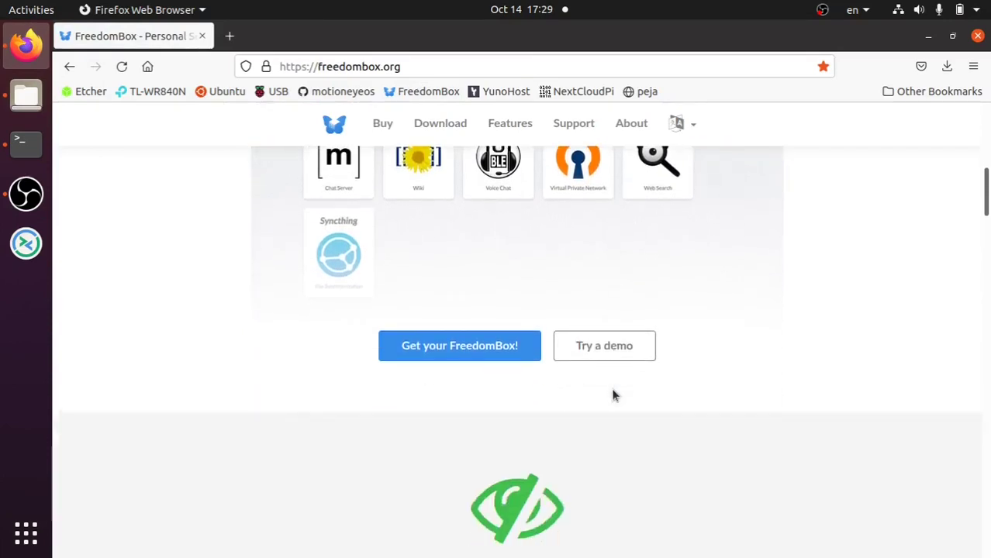
scroll(612, 395, "down", 3)
scroll(613, 395, "up", 15)
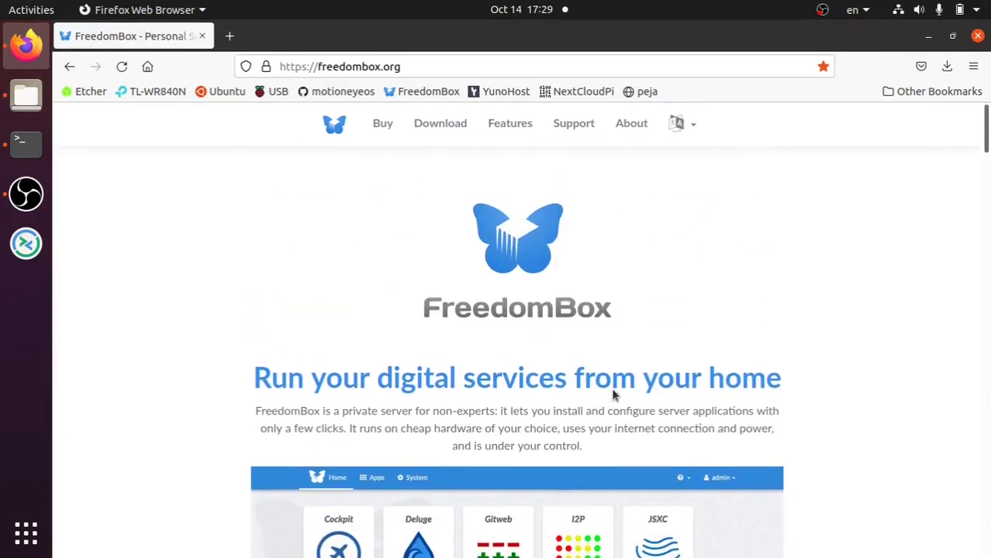
scroll(612, 395, "down", 20)
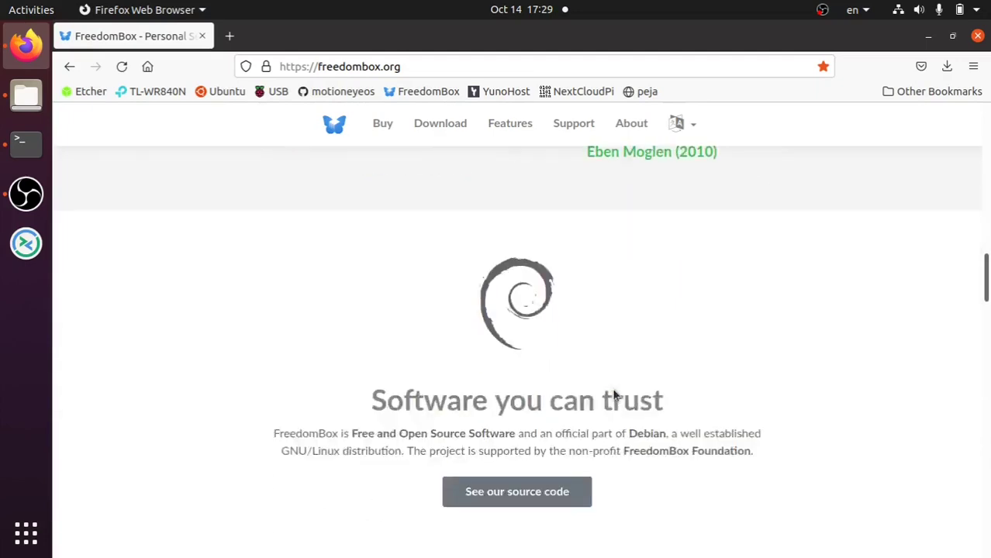
scroll(612, 395, "down", 9)
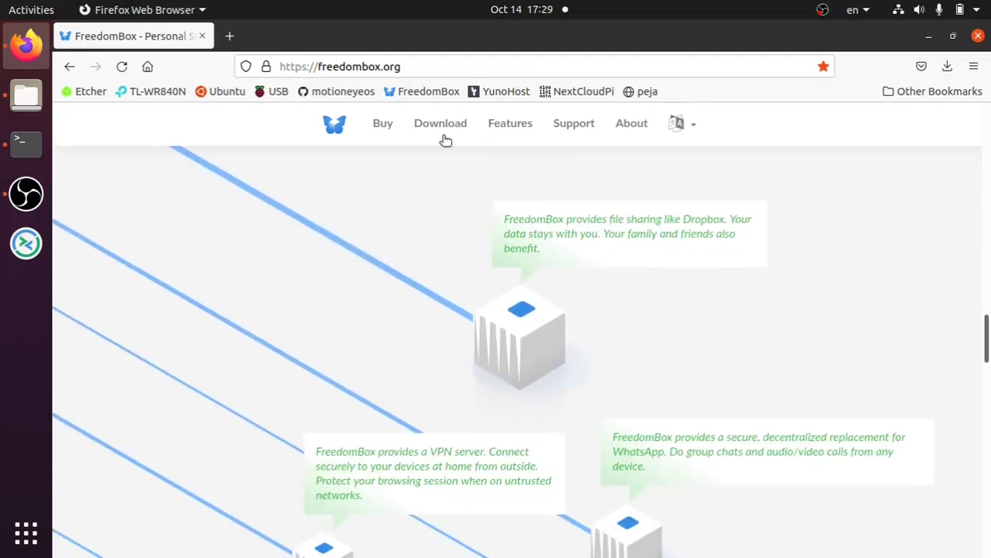
left_click(442, 126)
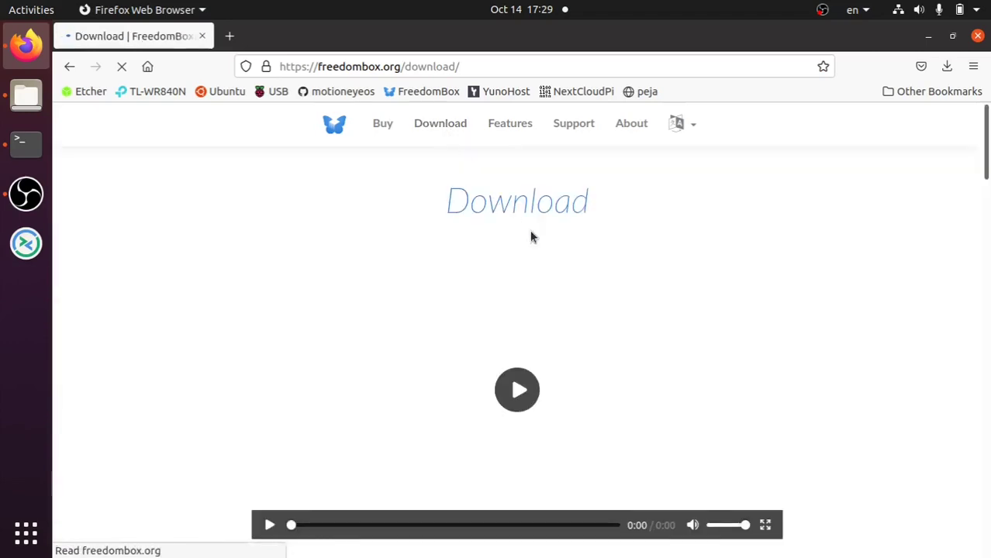
- Scroll through the FreedomBox download page's list of supported board images
mouse_move(640, 437)
scroll(676, 457, "down", 7)
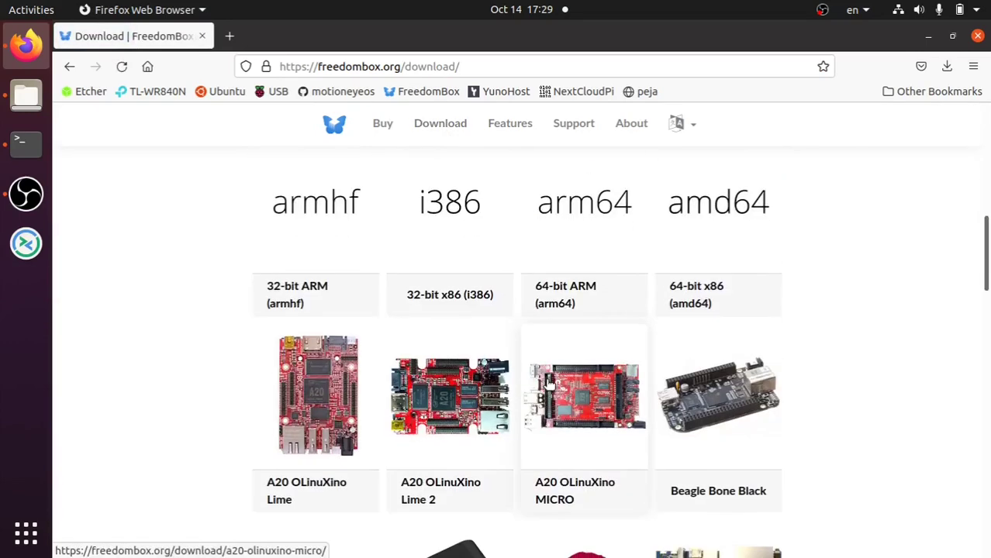
scroll(442, 473, "down", 4)
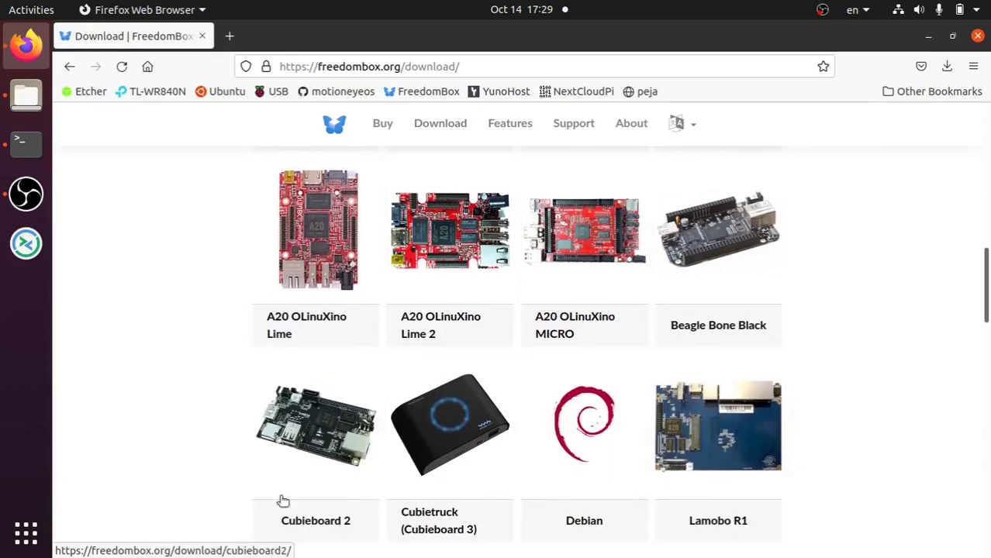
scroll(575, 469, "down", 4)
scroll(578, 471, "down", 13)
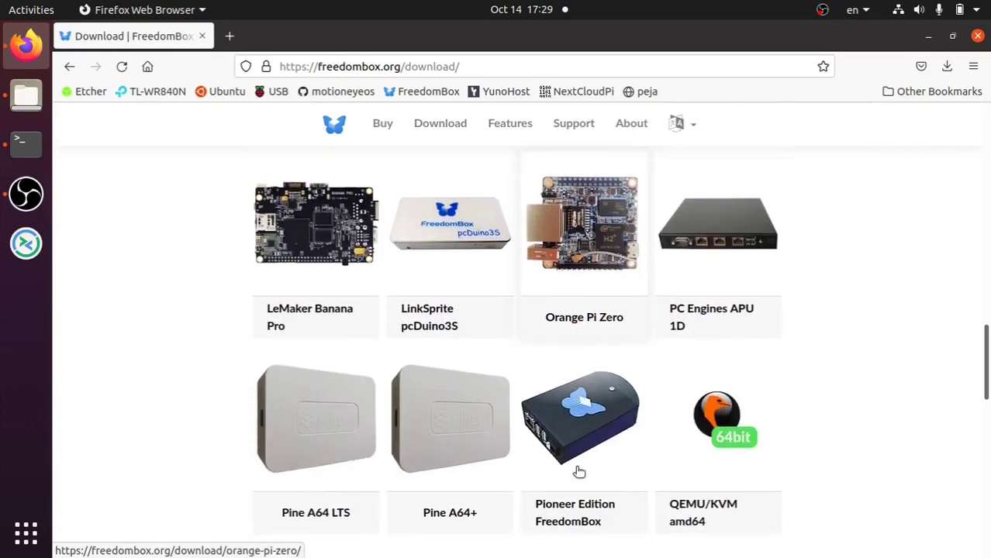
scroll(578, 471, "down", 2)
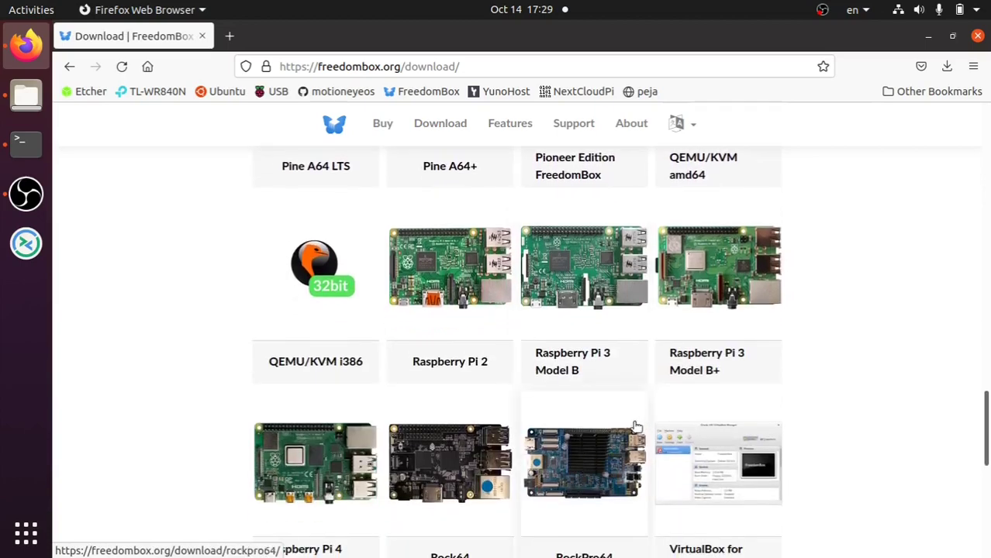
scroll(536, 428, "down", 2)
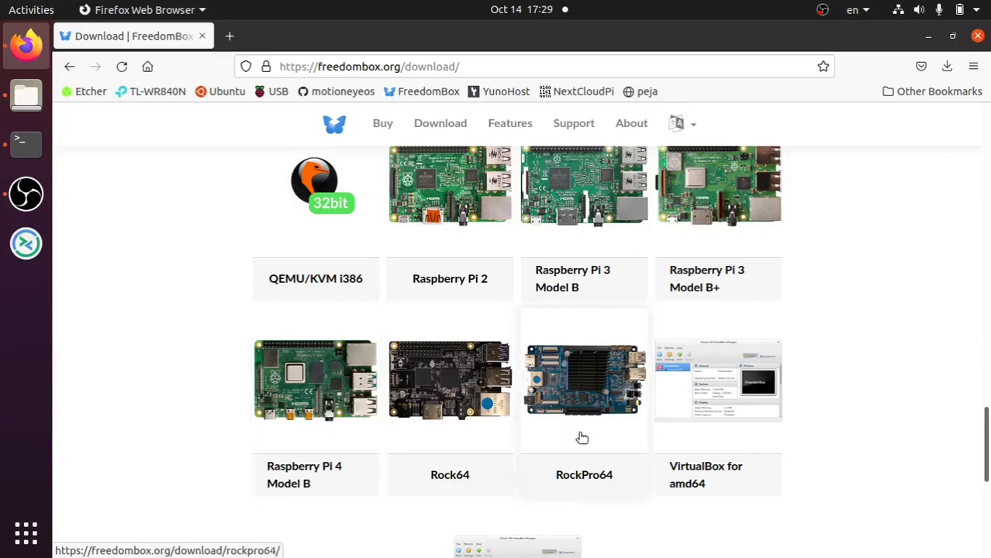
scroll(593, 454, "down", 2)
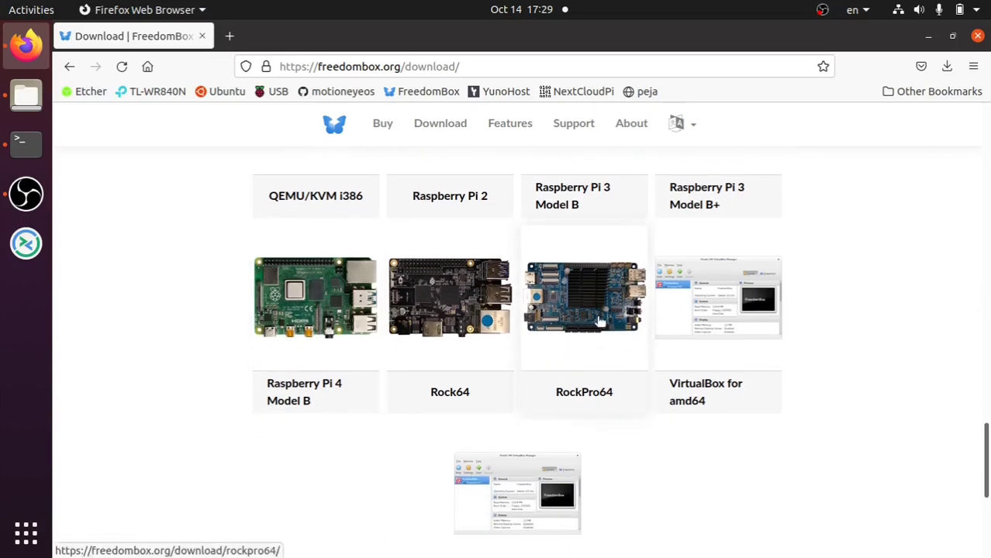
scroll(598, 320, "down", 4)
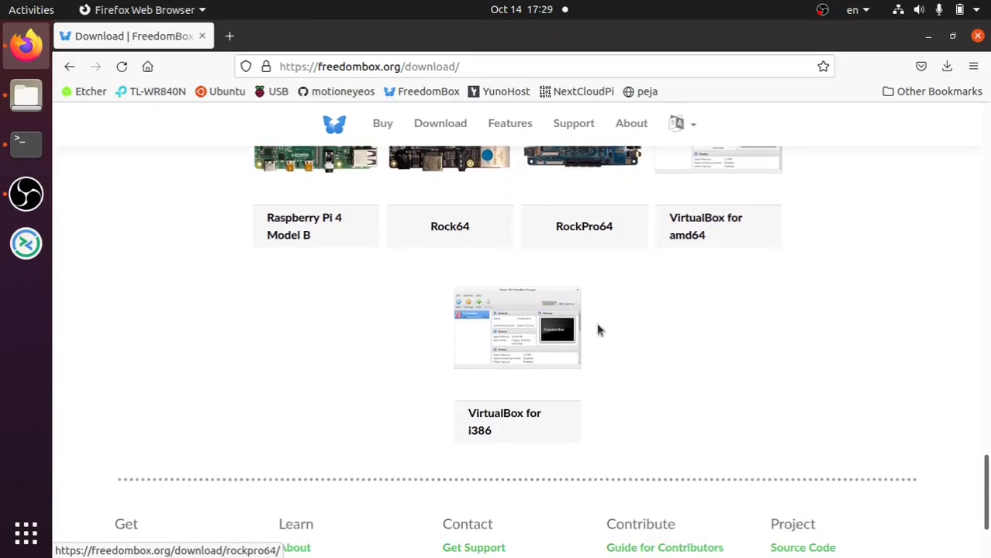
scroll(597, 330, "down", 1)
scroll(596, 330, "down", 3)
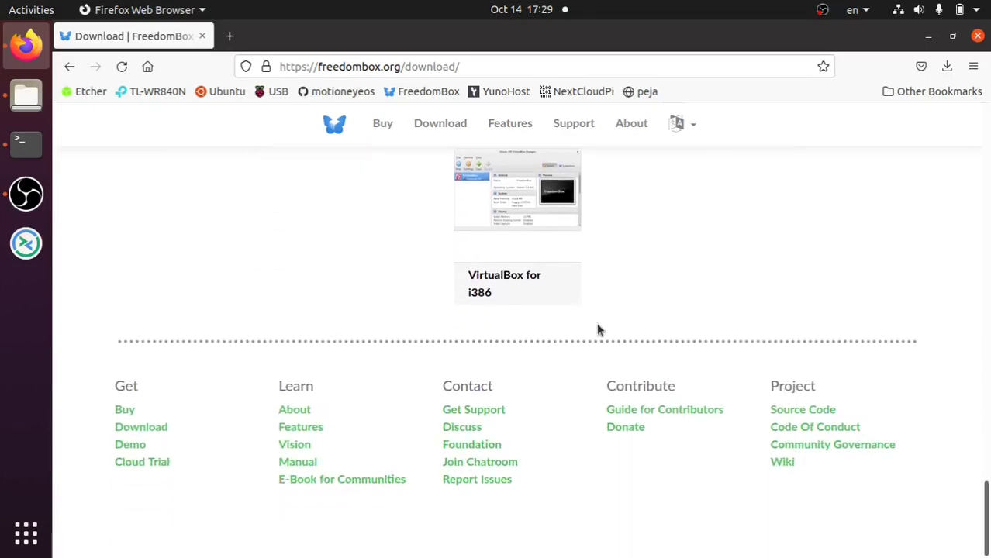
- Return to the top and open the YunoHost homepage at yunohost.org
scroll(597, 330, "up", 15)
scroll(598, 326, "up", 15)
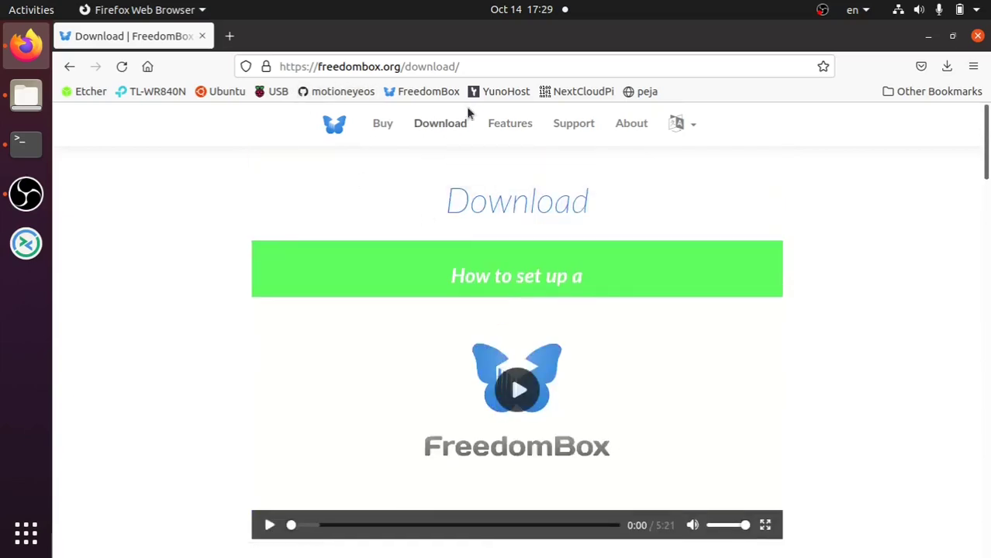
left_click(483, 93)
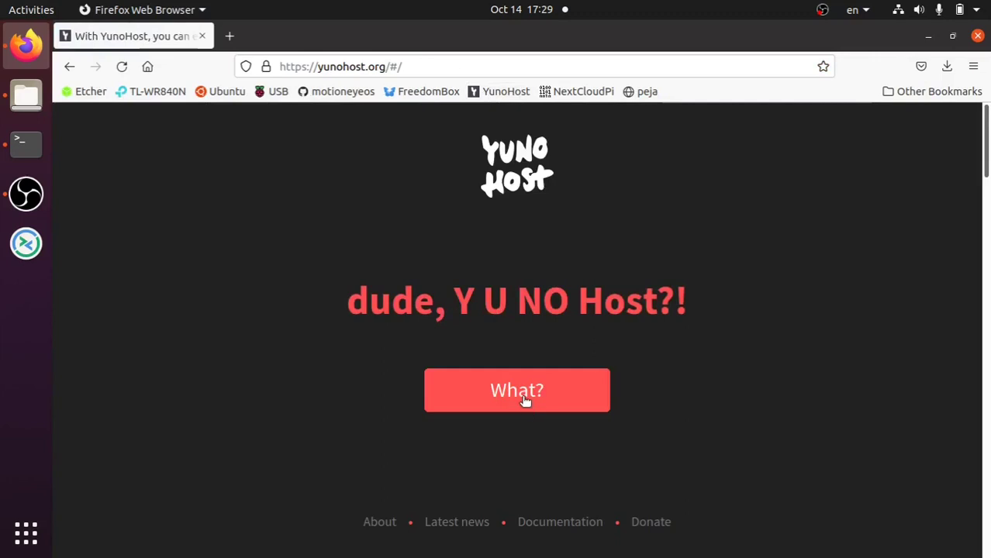
- Read YunoHost's 'What?' overview and homepage sections, then open the 'Get started' install guide
left_click(524, 401)
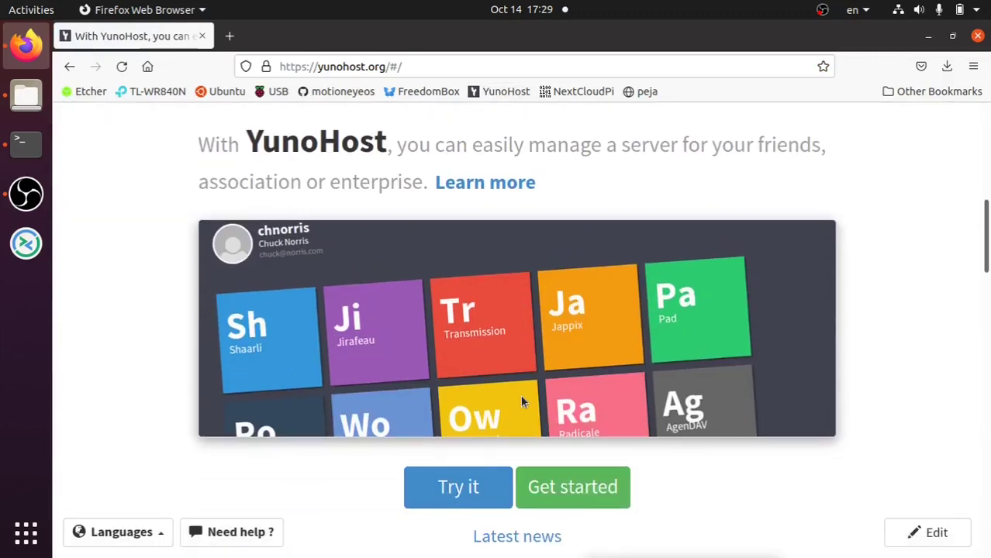
scroll(473, 305, "down", 7)
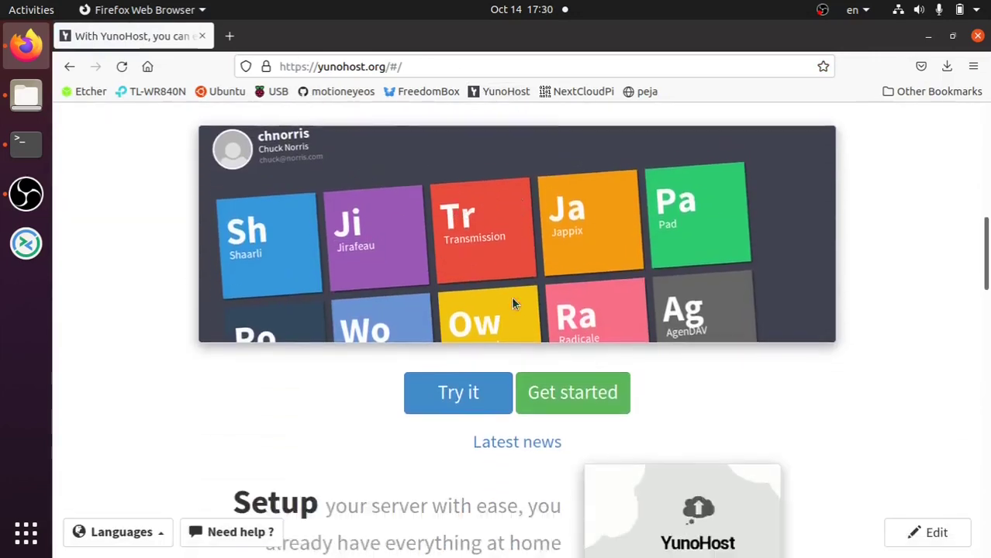
scroll(506, 317, "down", 7)
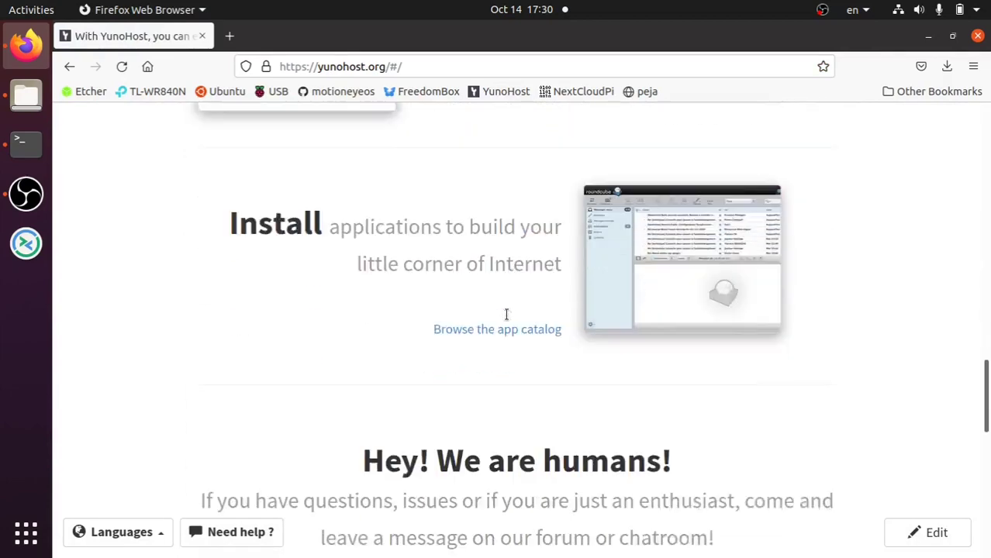
scroll(509, 313, "down", 3)
scroll(507, 318, "up", 2)
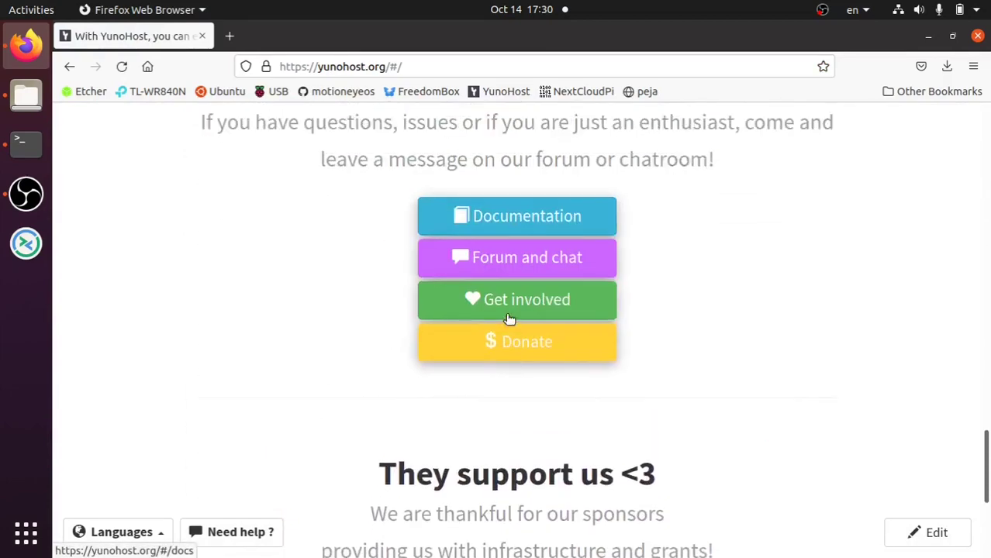
scroll(508, 315, "down", 4)
scroll(507, 317, "up", 15)
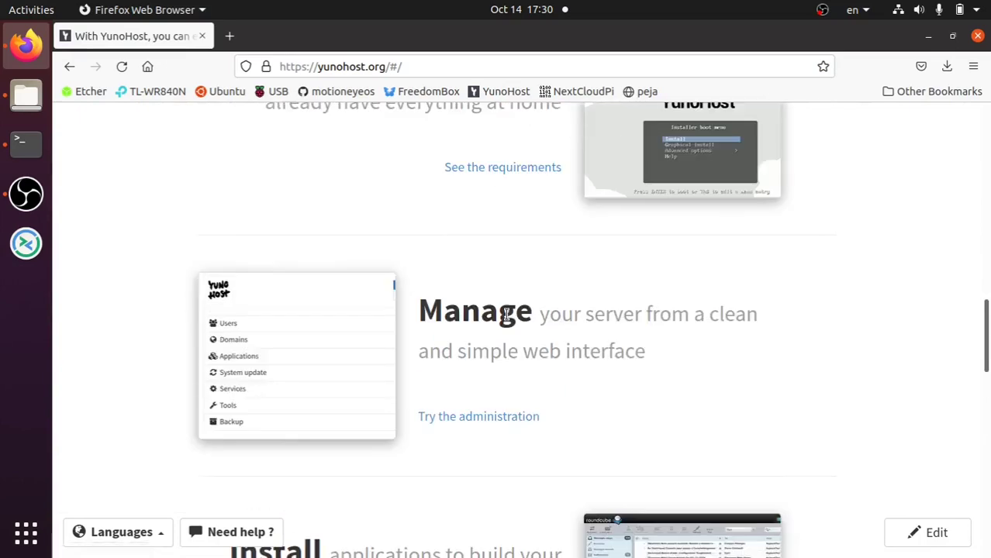
scroll(511, 310, "up", 2)
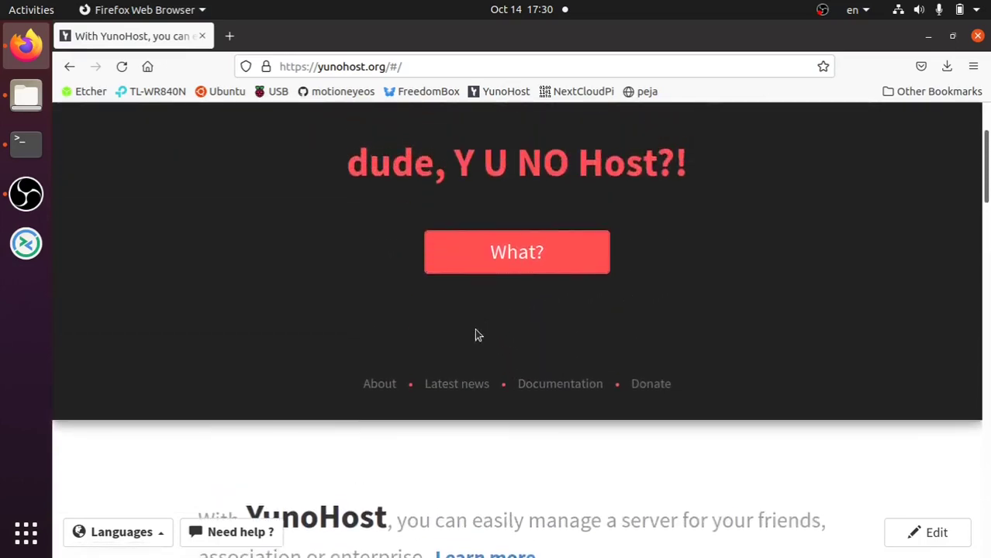
scroll(496, 303, "down", 10)
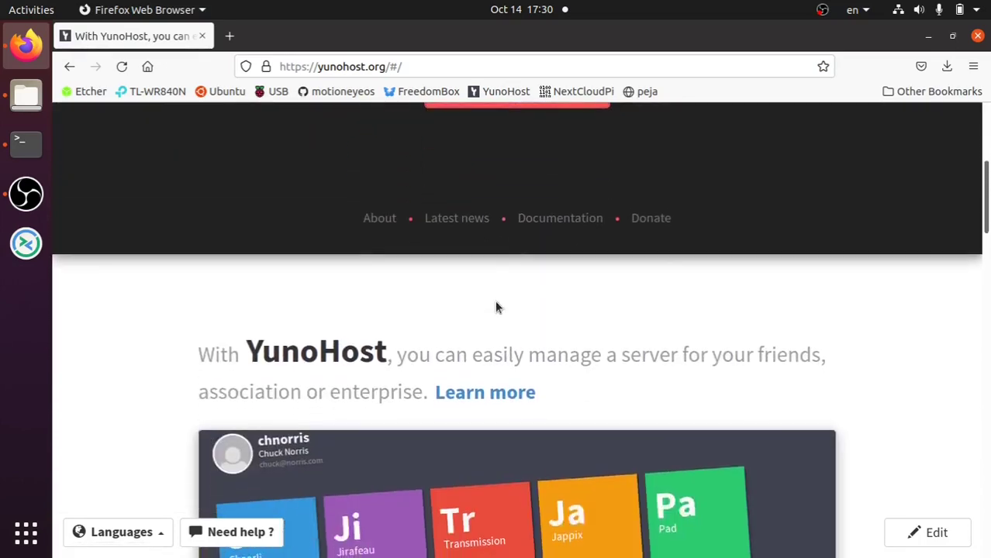
scroll(496, 305, "down", 2)
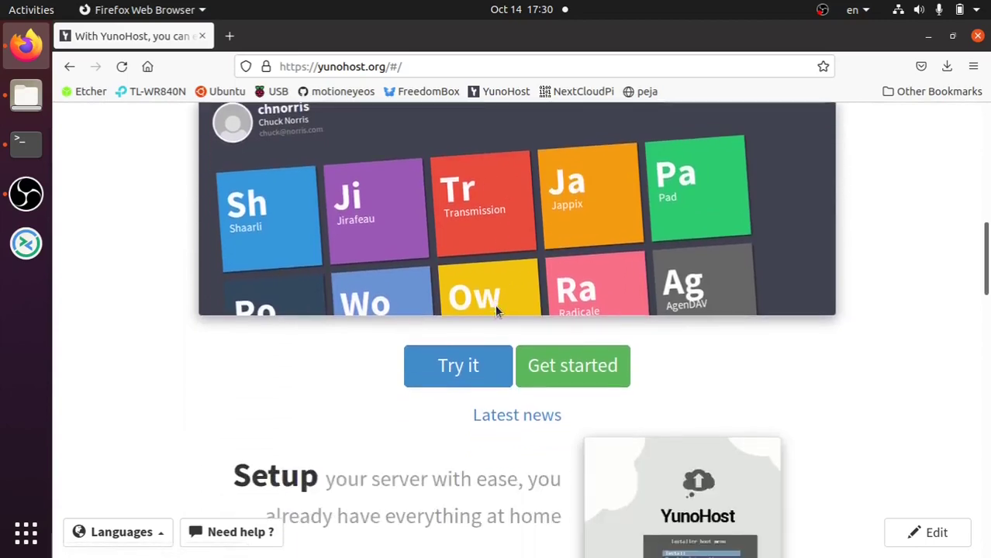
left_click(560, 377)
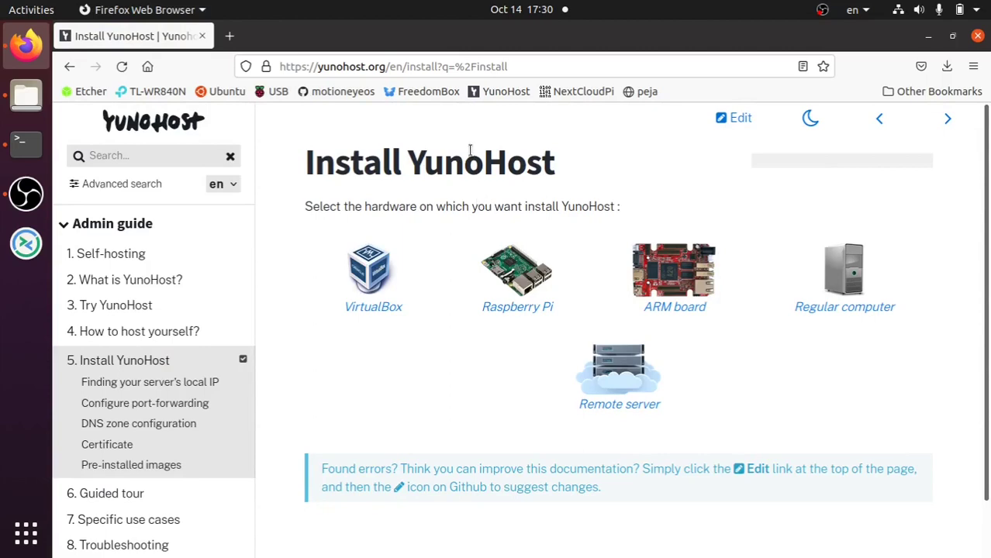
- Choose the Raspberry Pi guide and read down to flashing the v4.1.7.2 image with Etcher
left_click(521, 285)
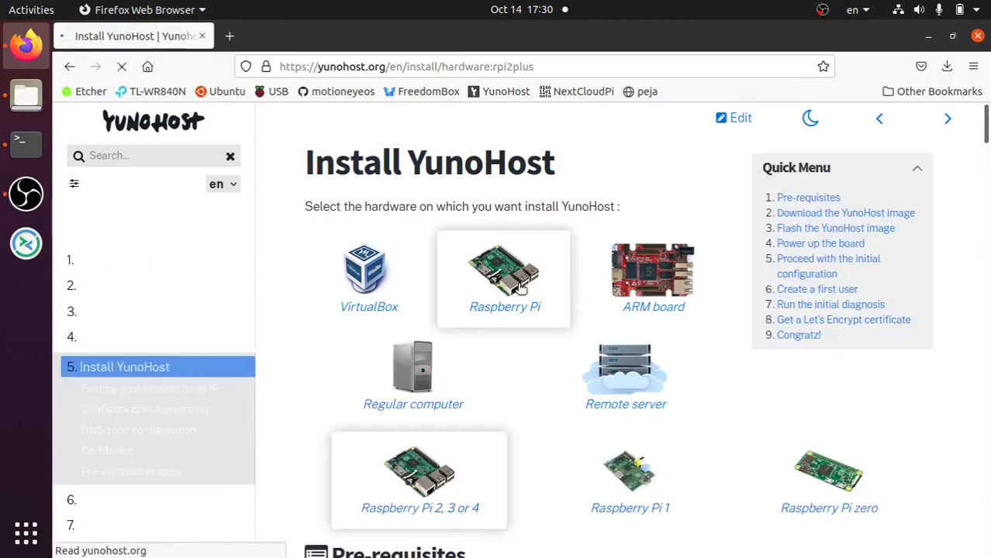
scroll(512, 290, "down", 5)
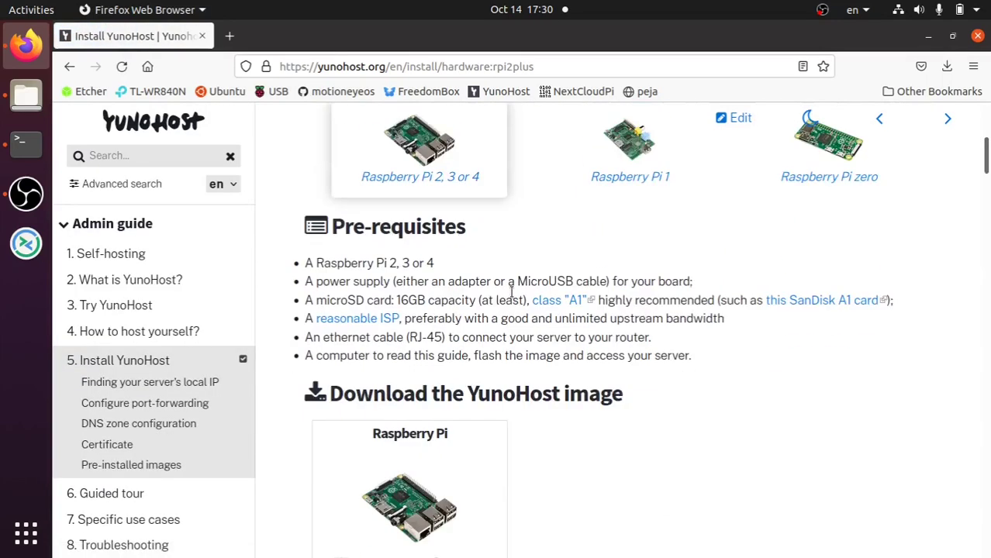
scroll(511, 291, "down", 5)
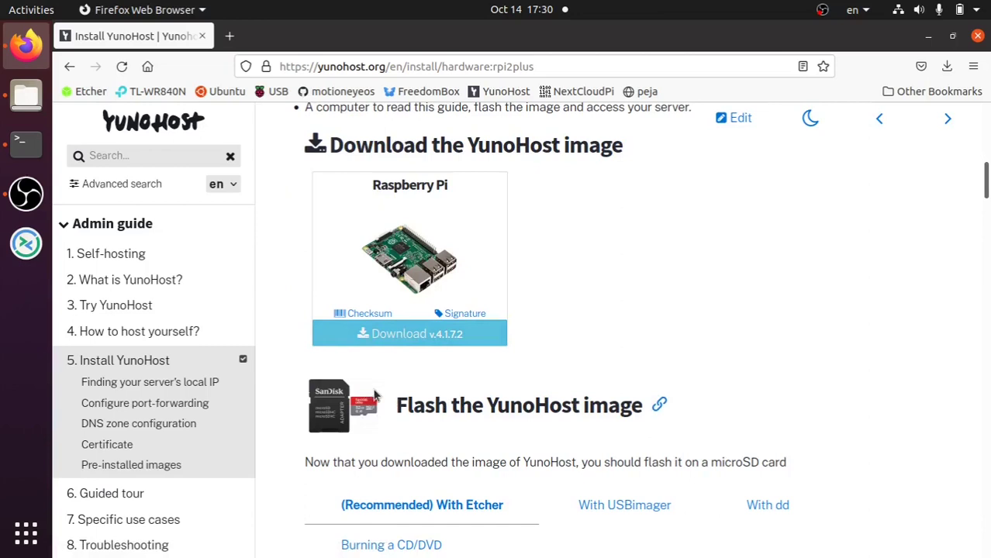
scroll(498, 372, "down", 7)
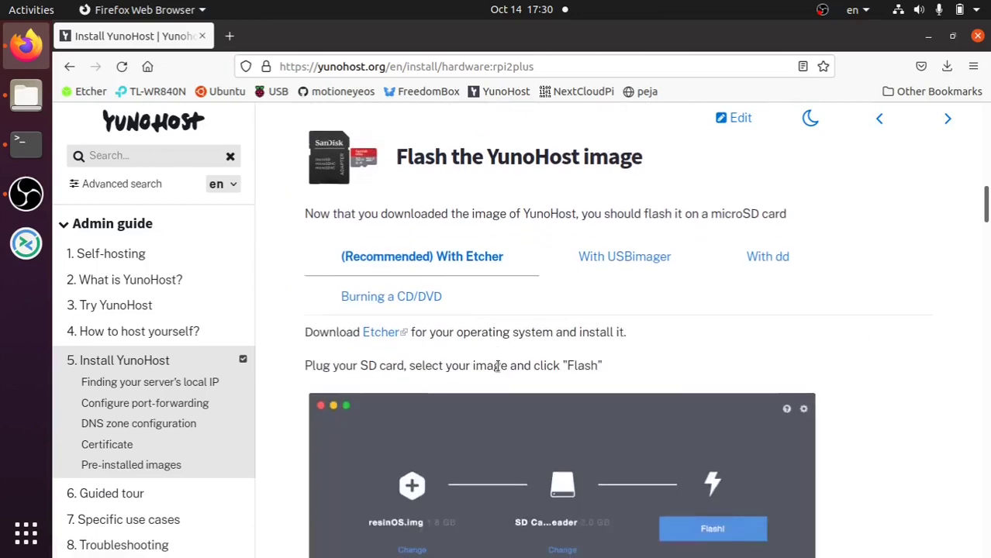
scroll(500, 364, "up", 2)
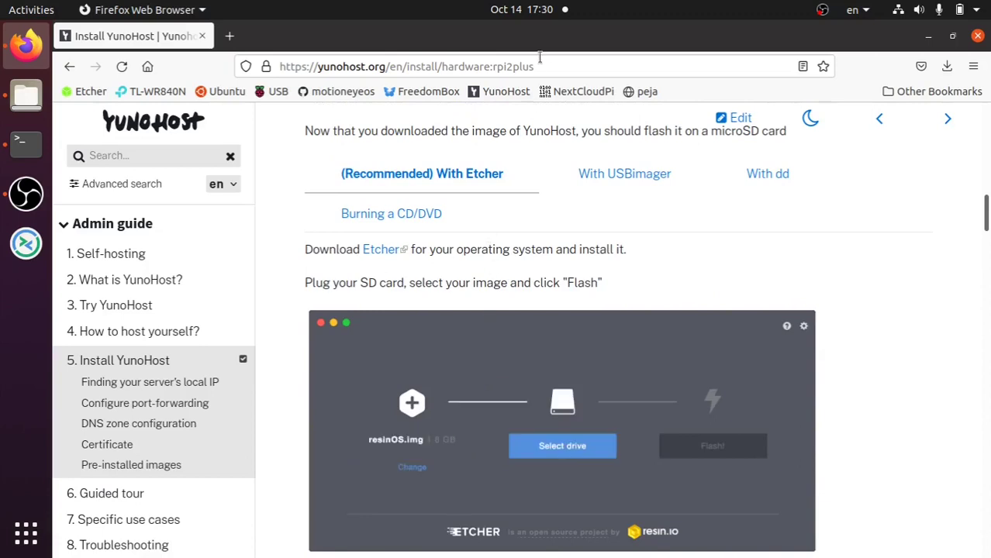
- Open the NextCloudPi page and browse its supported boards such as Odroid C4 and RockPro64
left_click(561, 93)
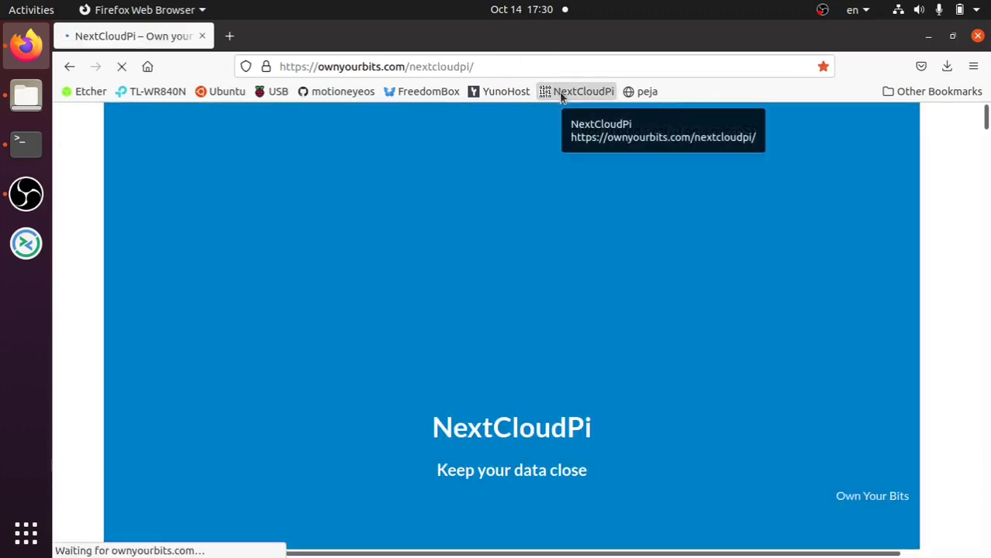
scroll(511, 325, "down", 5)
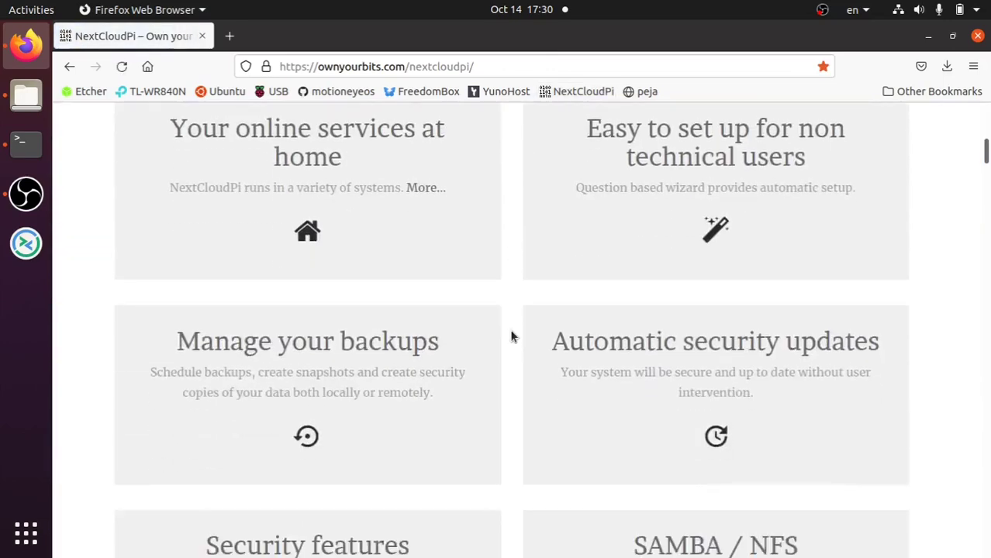
scroll(511, 335, "down", 15)
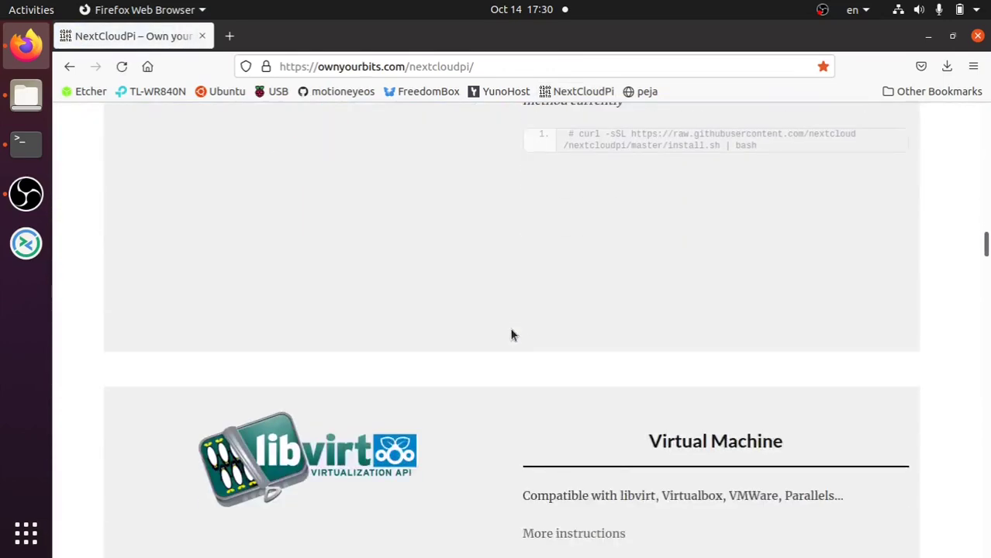
scroll(510, 335, "down", 15)
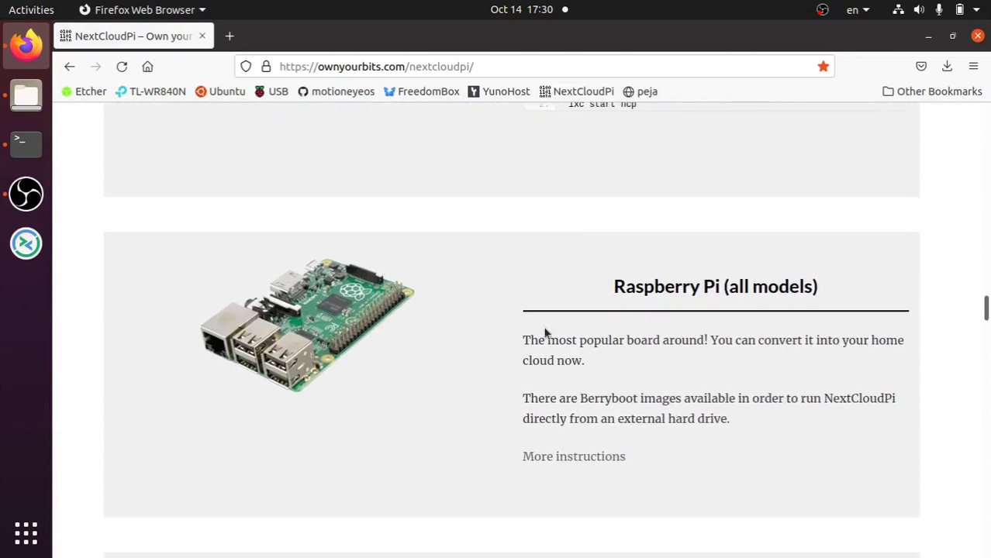
scroll(690, 308, "down", 3)
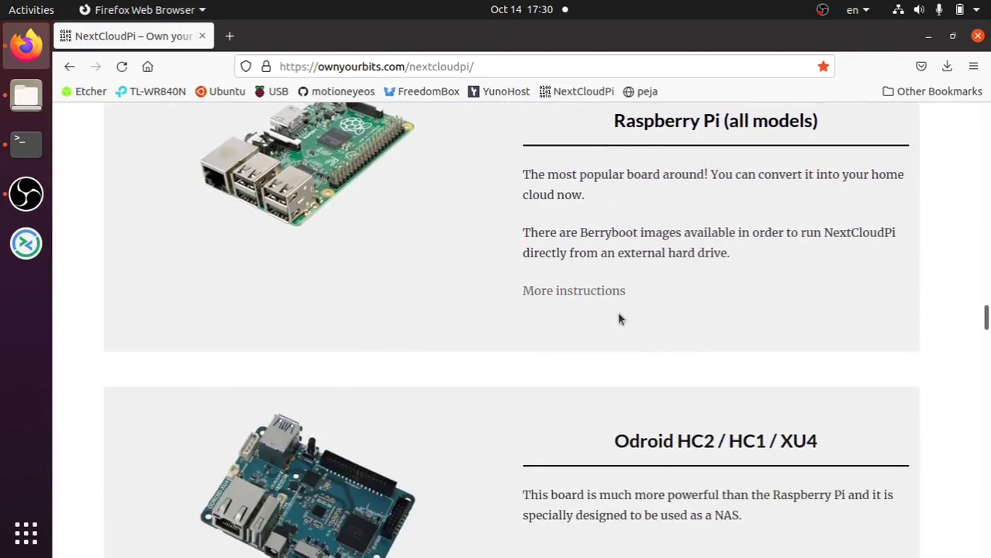
scroll(601, 288, "down", 2)
scroll(594, 303, "down", 10)
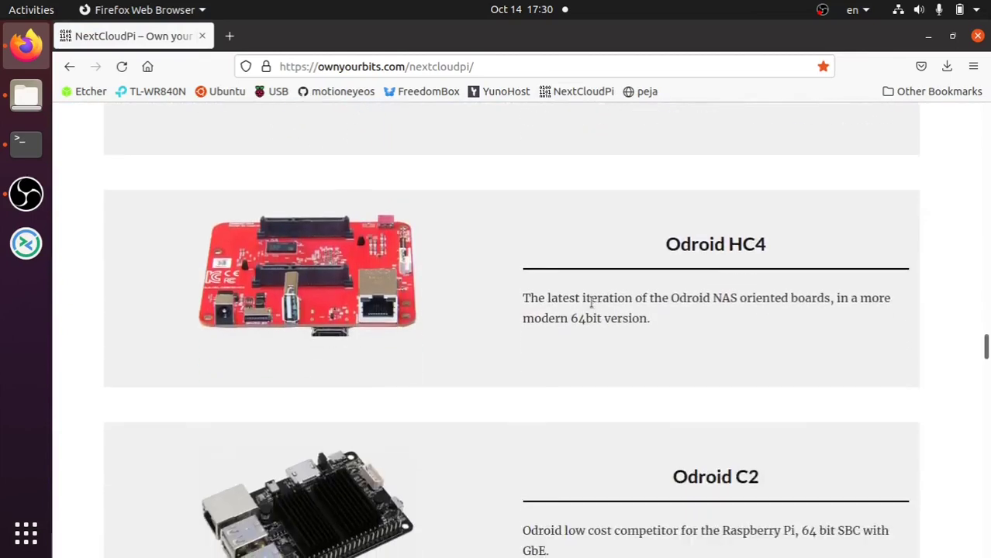
scroll(590, 309, "down", 7)
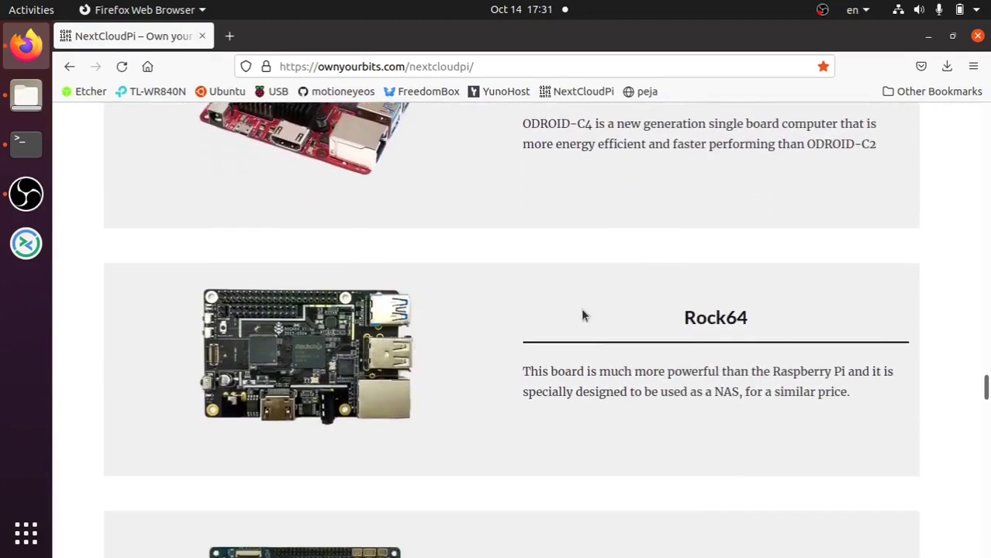
scroll(585, 311, "down", 2)
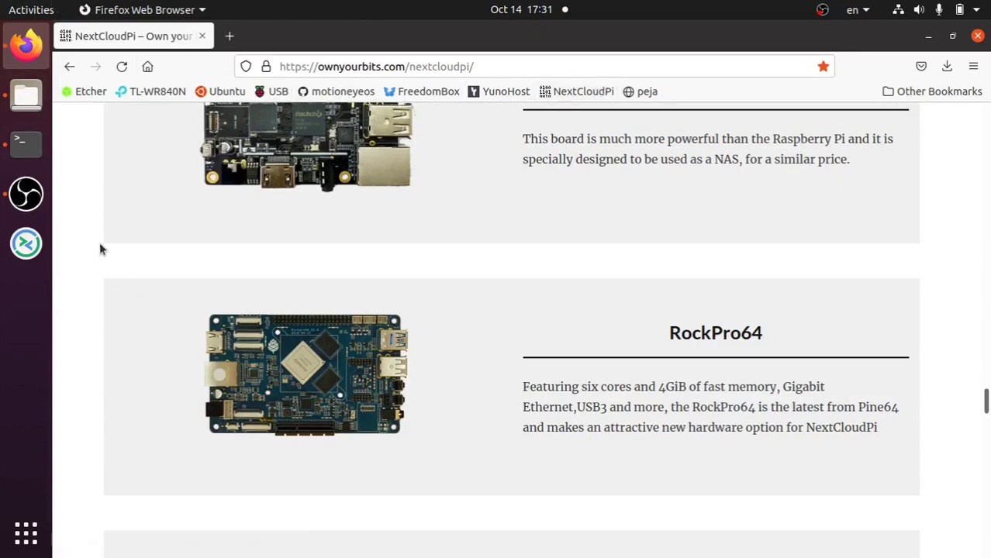
- Scroll back to the top of NextCloudPi and switch to the Terminal
scroll(659, 325, "up", 20)
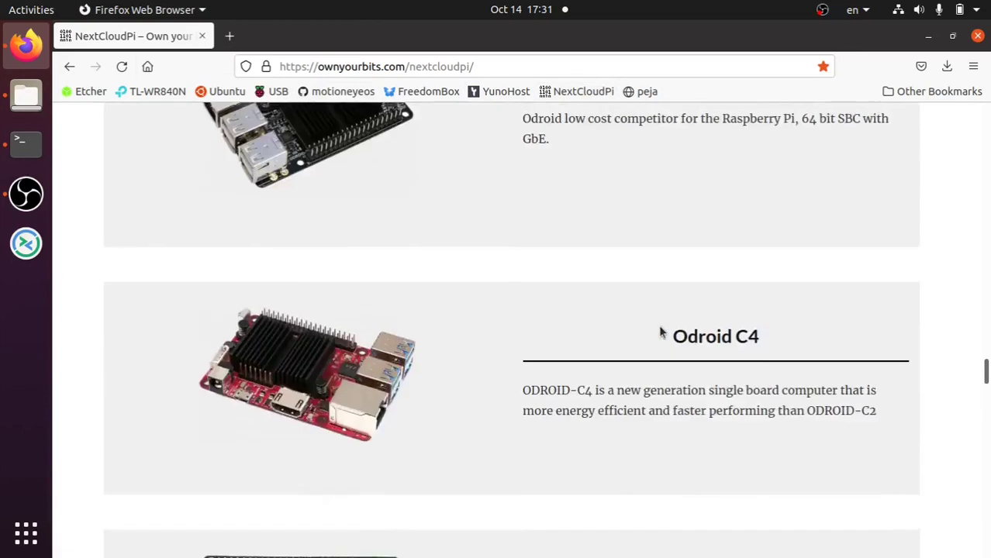
scroll(643, 333, "up", 5)
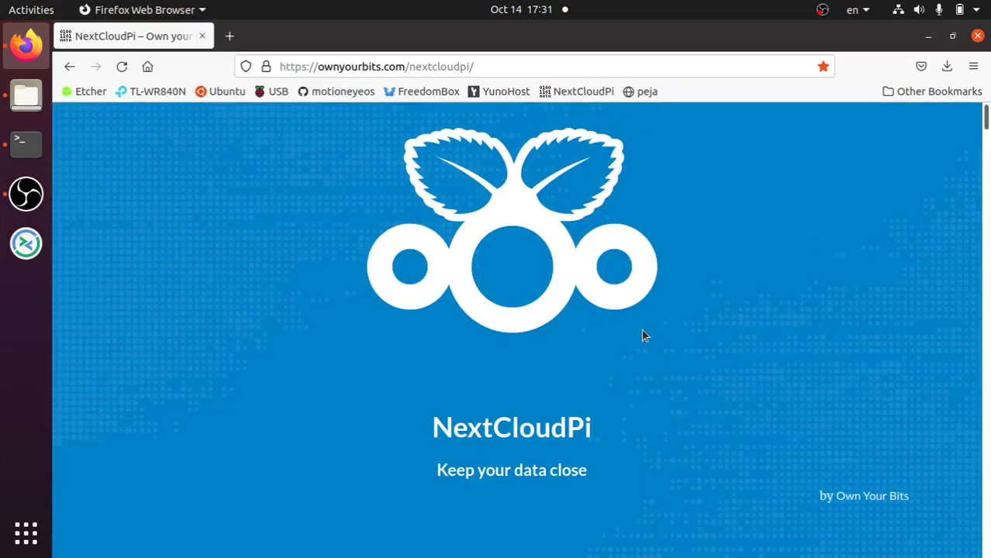
left_click(17, 147)
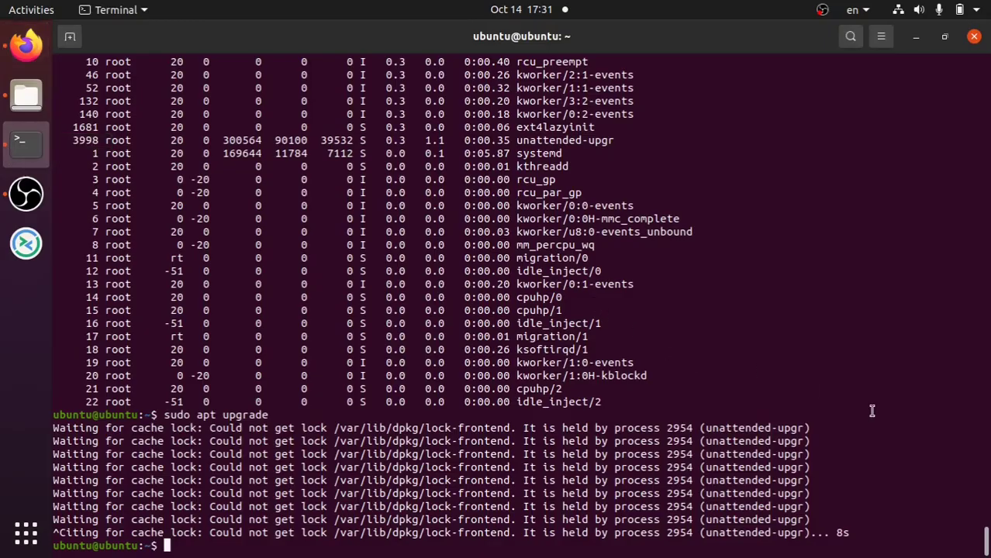
- Rerun 'sudo apt upgrade' and cancel it with Ctrl+C while it waits on the dpkg lock
key("Up")
key("Return")
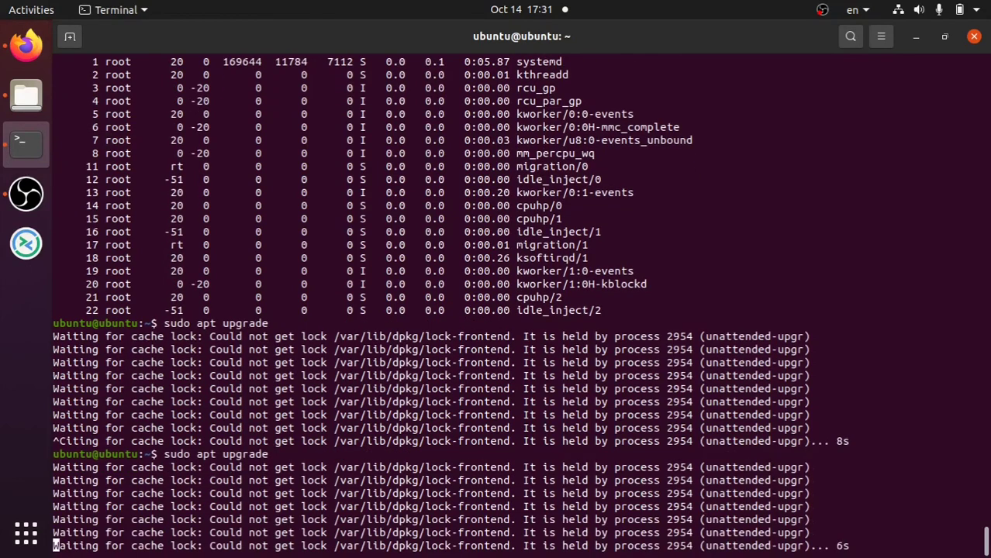
key("ctrl+c")
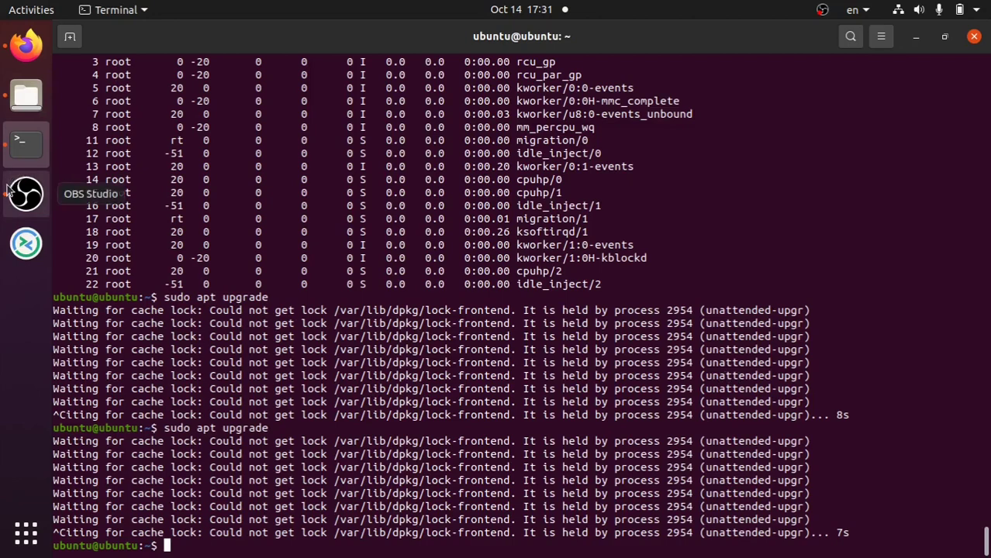
left_click(26, 96)
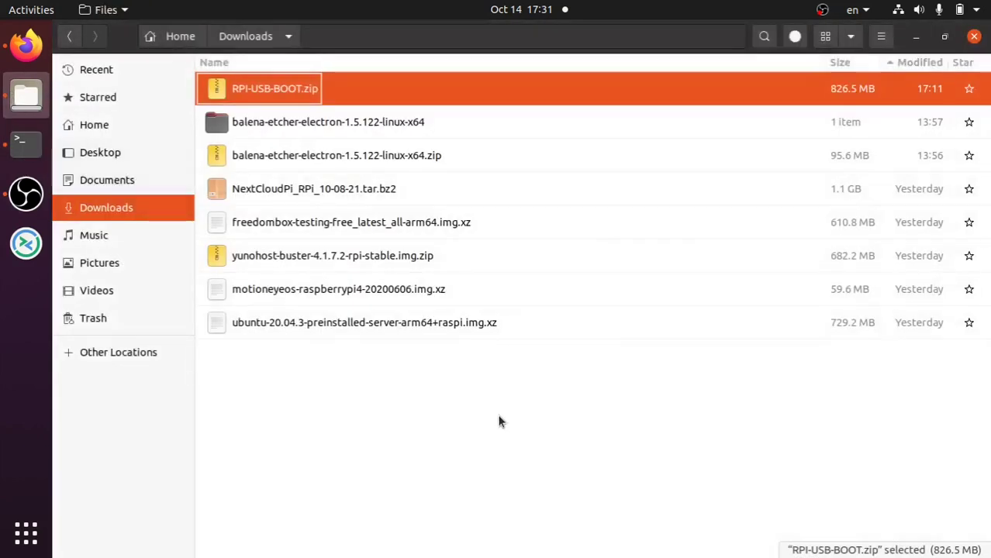
left_click(479, 366)
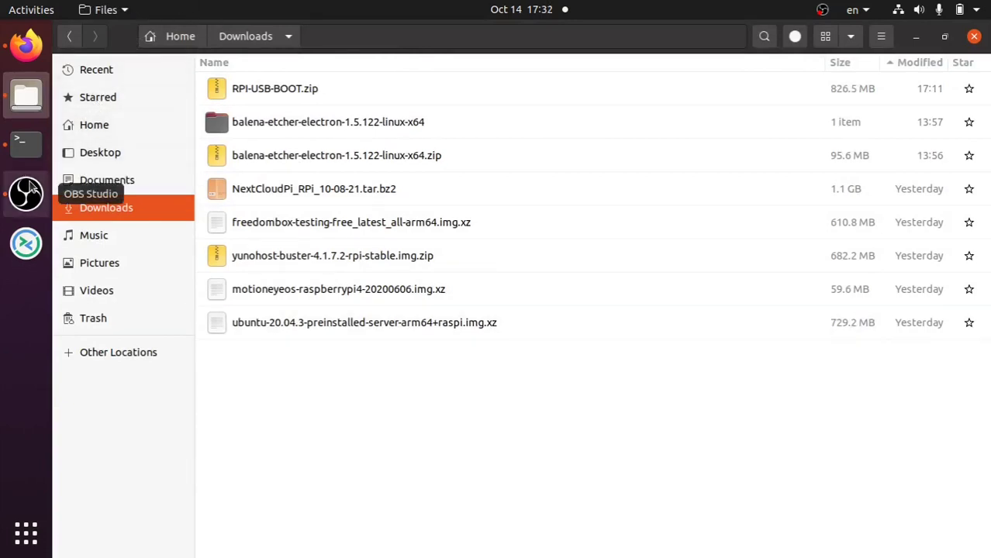
left_click(25, 142)
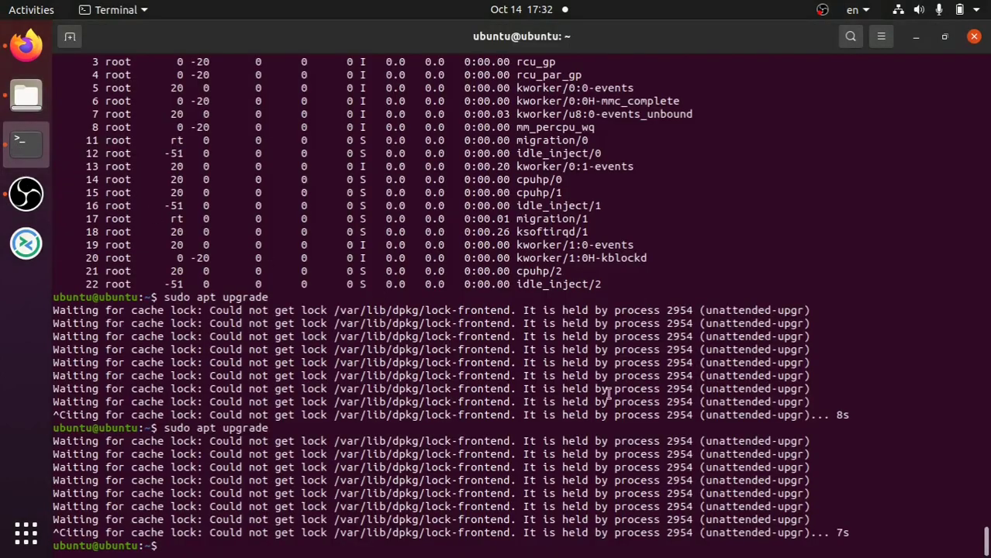
- Run top to see dpkg and mkinitramfs running under unattended-upgr, then minimise Terminal
type("top")
key("Return")
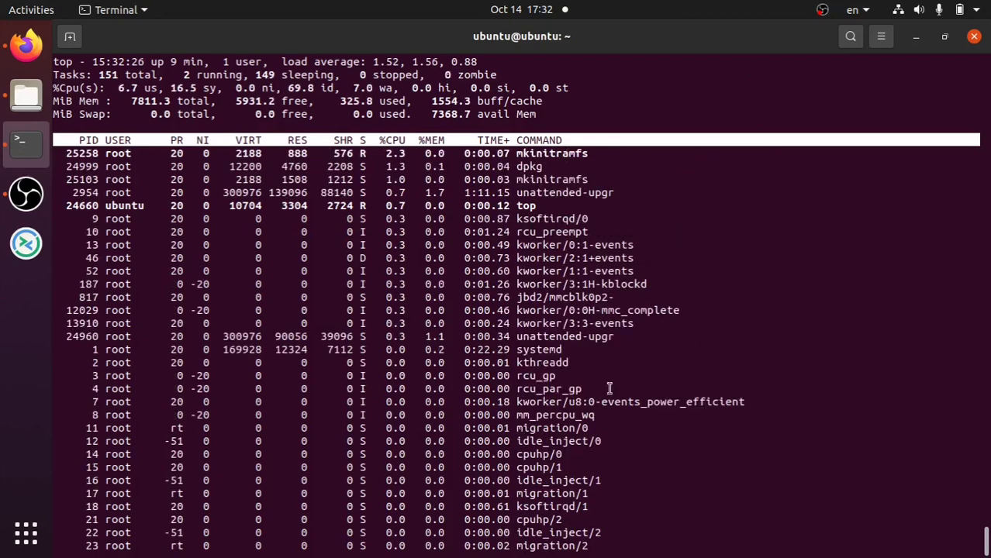
key("q")
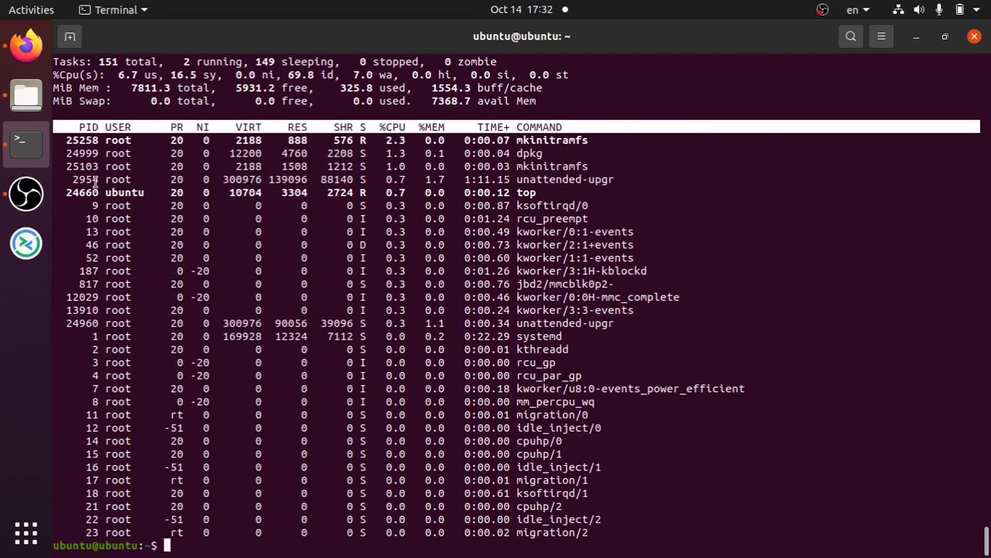
left_click(915, 43)
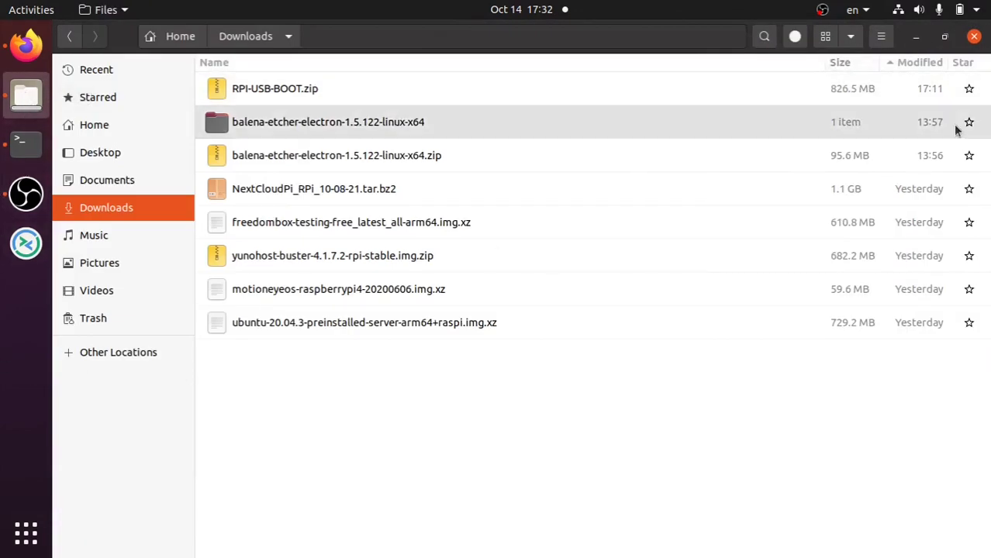
- Close the Files Downloads window, dismiss the OBS tray menu, and bring OBS Studio forward
left_click(973, 37)
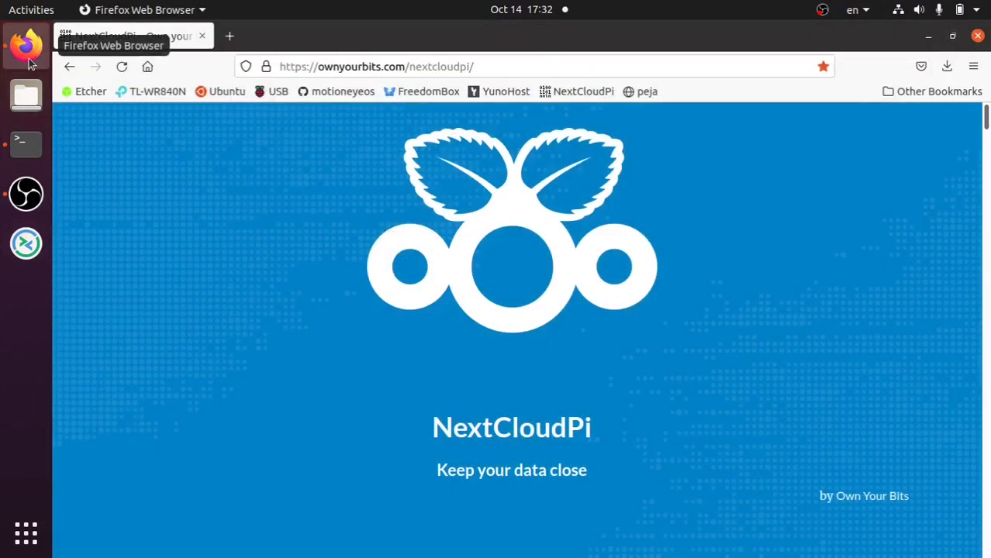
left_click(821, 10)
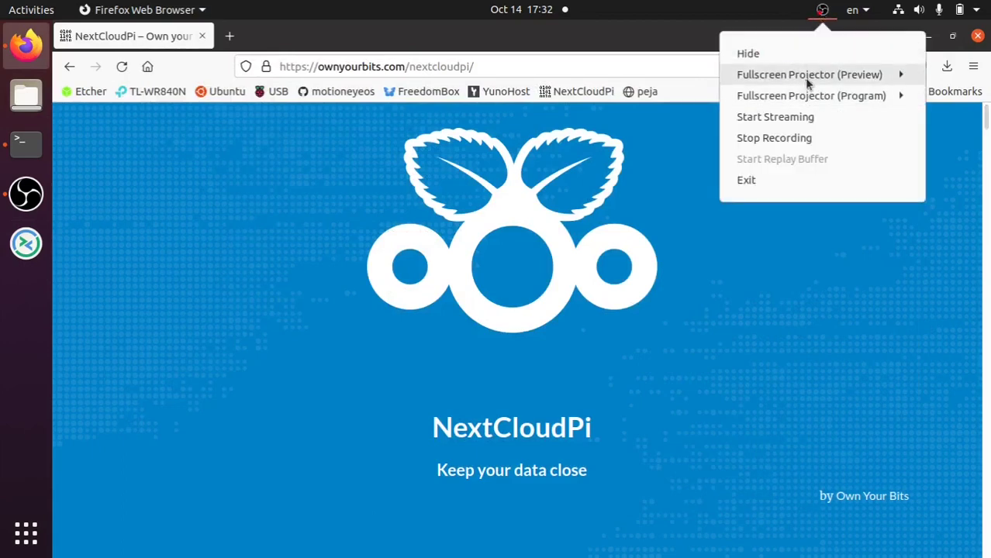
left_click(823, 9)
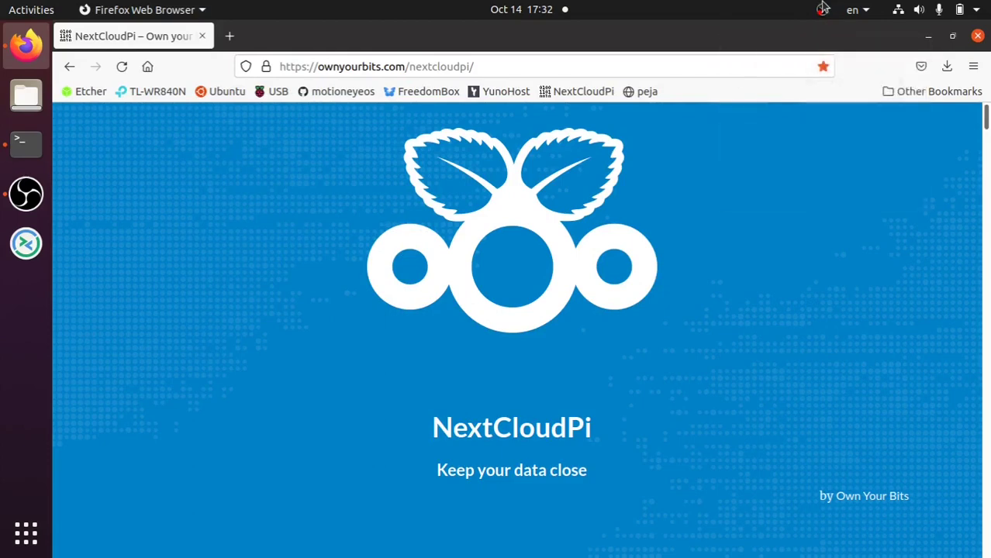
left_click(822, 8)
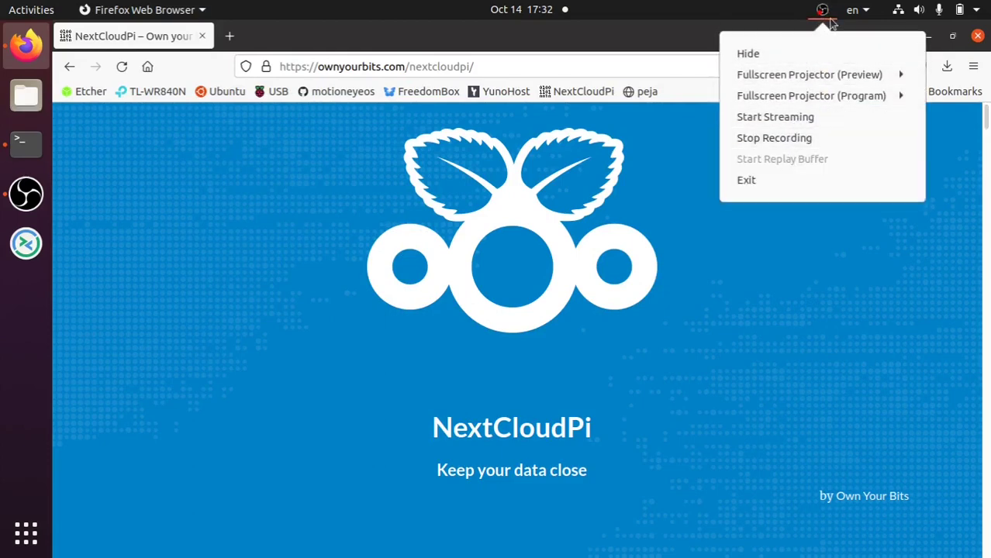
left_click(29, 203)
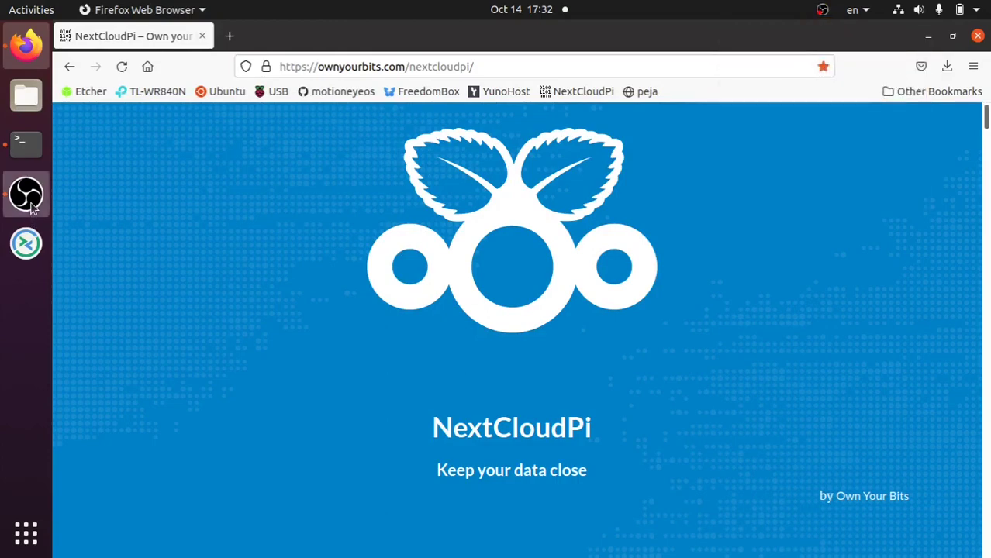
left_click(31, 206)
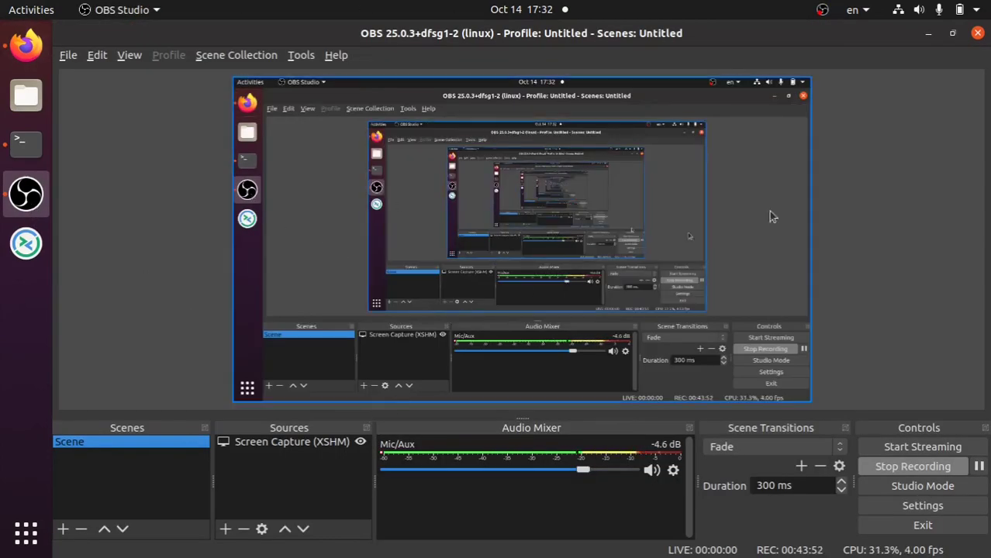
- Pause the OBS recording during the wait, then minimise OBS to return to the terminal
left_click(978, 466)
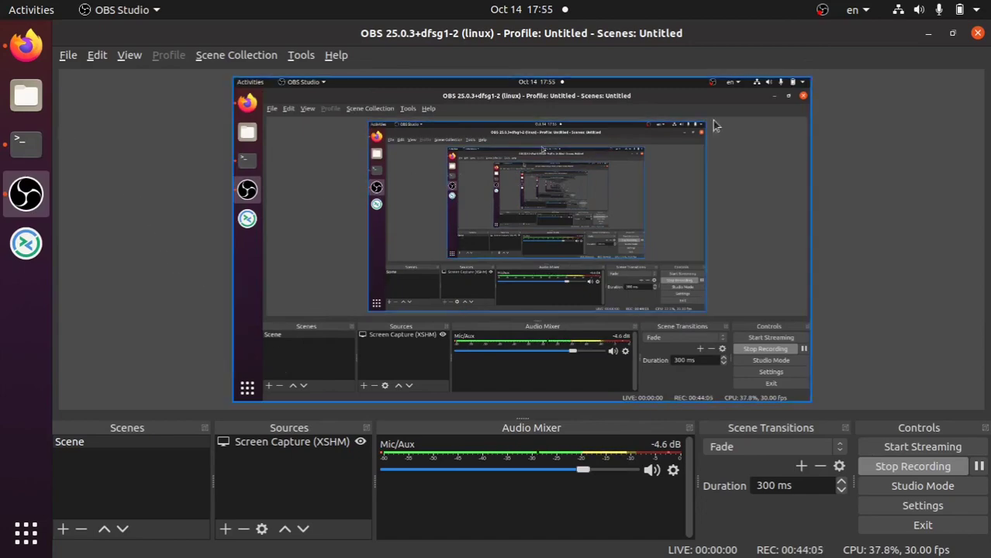
left_click(929, 33)
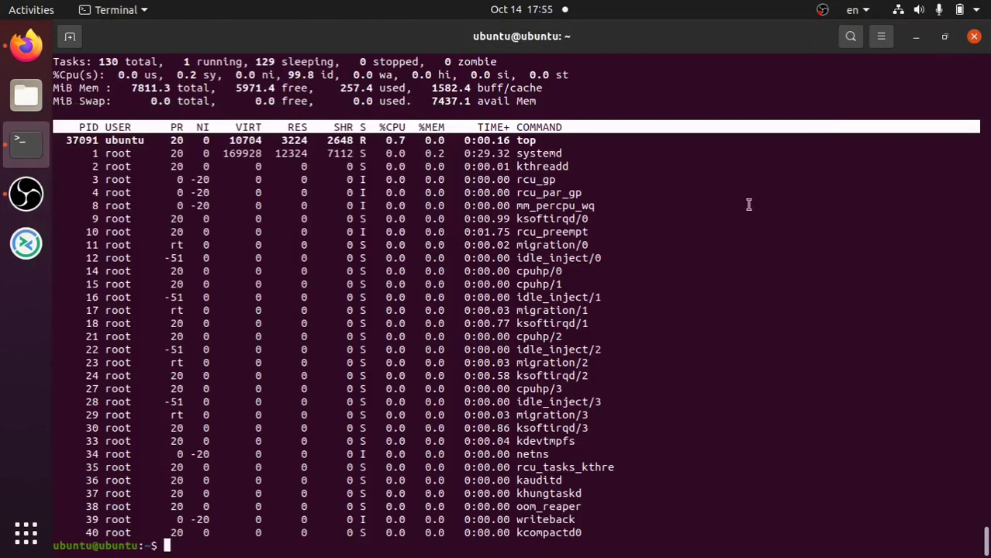
- Check in top that the upgrade finished, then run sudo apt update, which reports 28 upgradable packages
type("top")
key("Return")
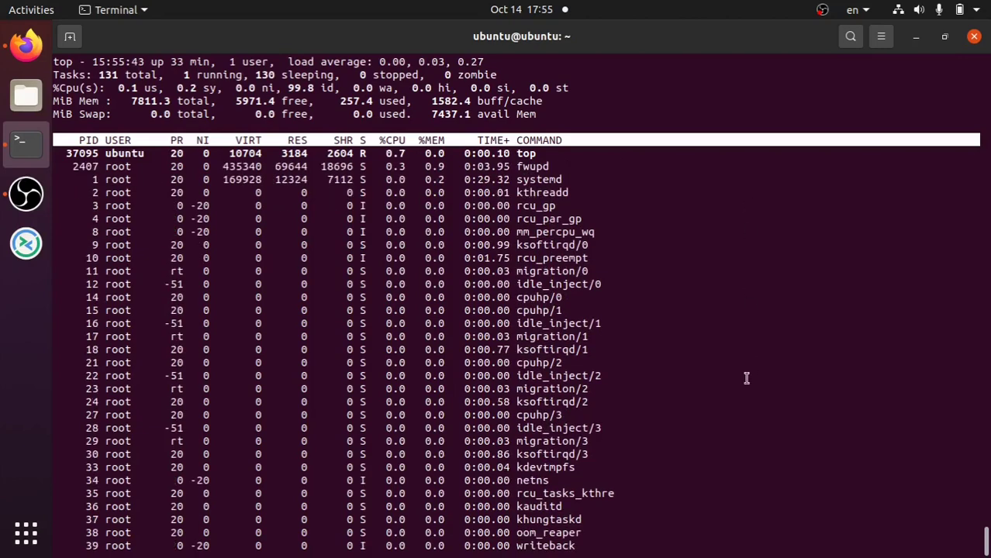
type("q")
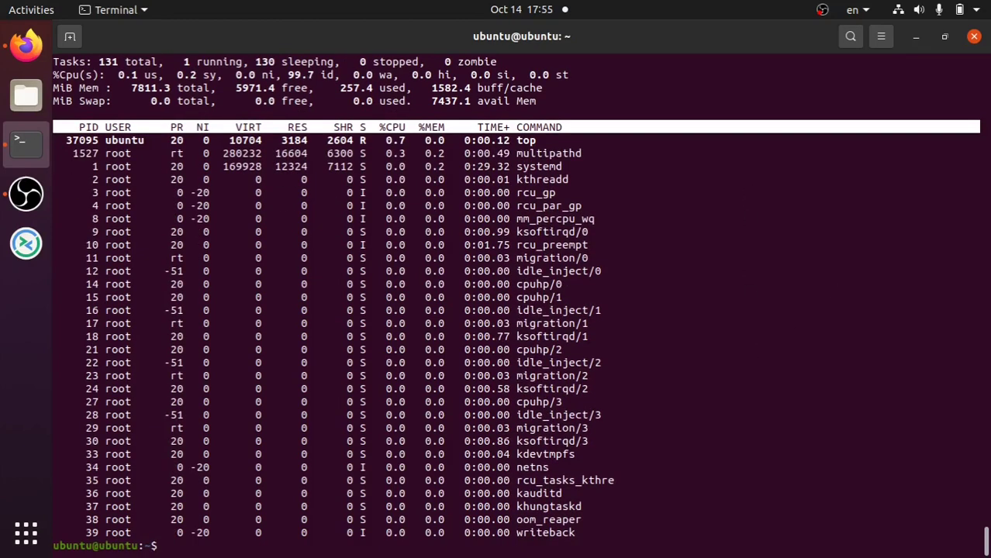
type("sudo apt update")
key("Return")
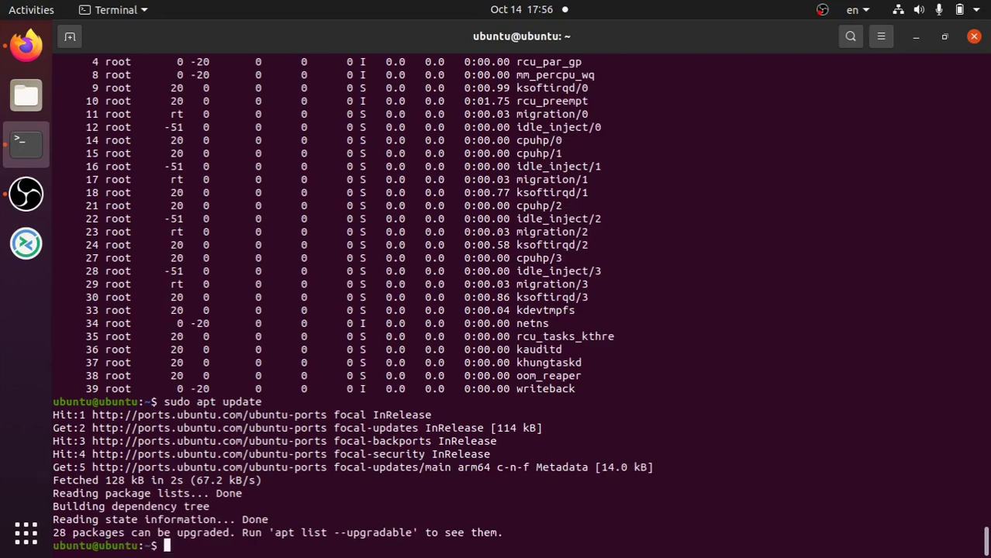
- List the 28 upgradable packages with sudo apt list --upgradable, then start sudo apt upgrade
type("sudo apt list --")
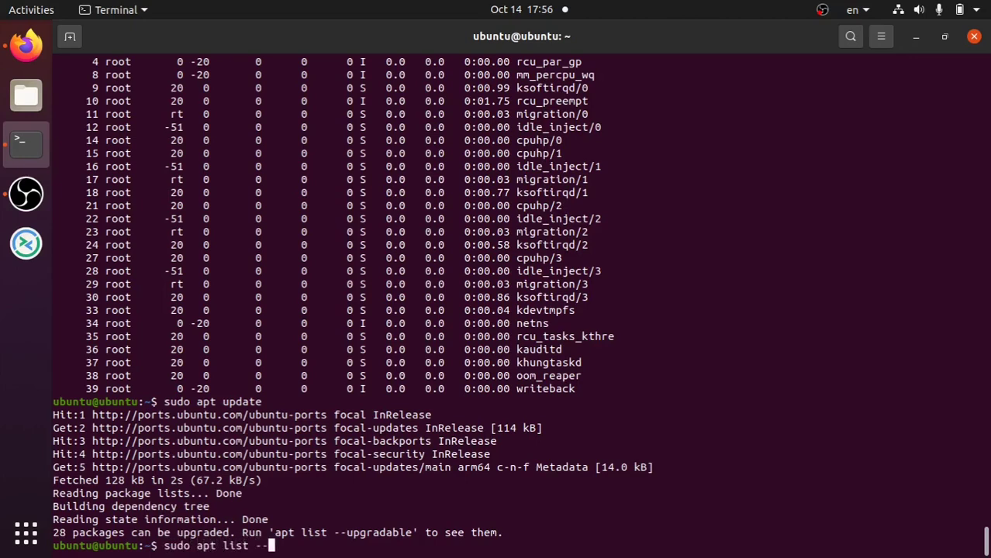
type("upgradable")
key("Return")
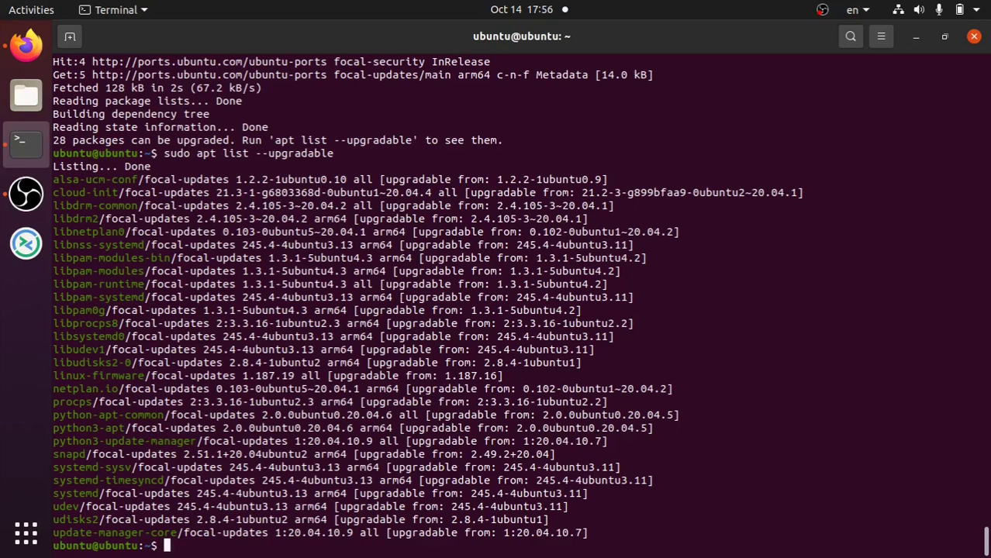
type("sudo apt upgrade")
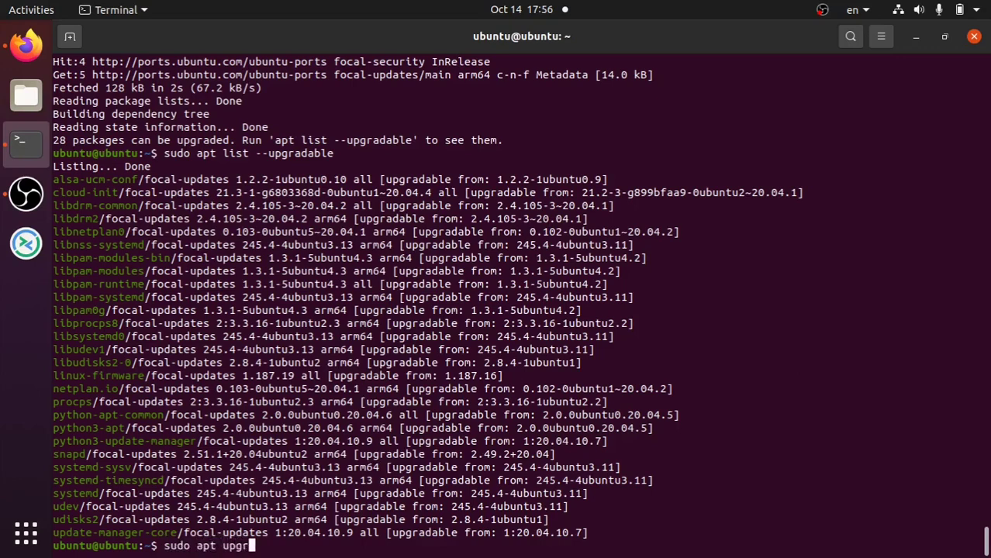
key("Return")
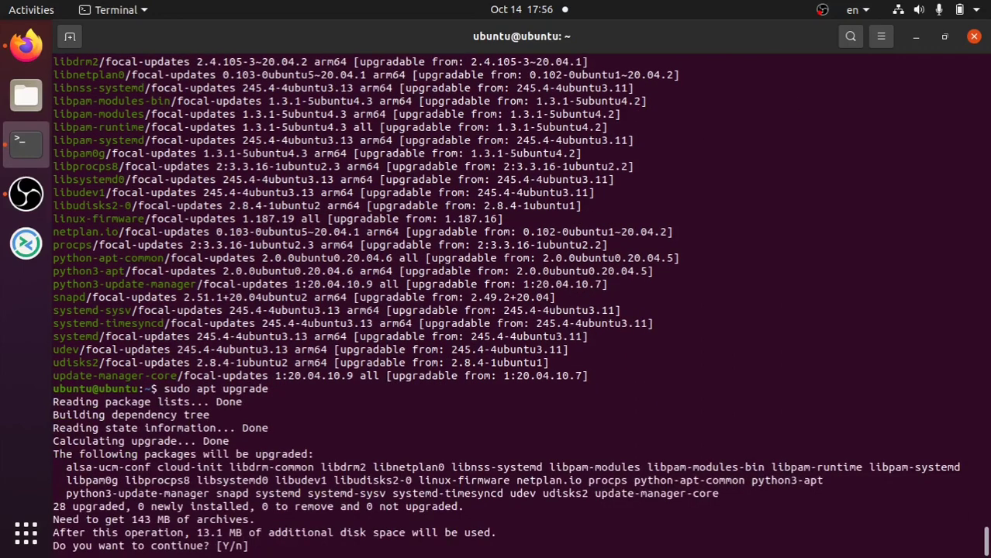
- Confirm the upgrade with y, then bring Firefox with the NextCloudPi page forward
type("y")
key("Return")
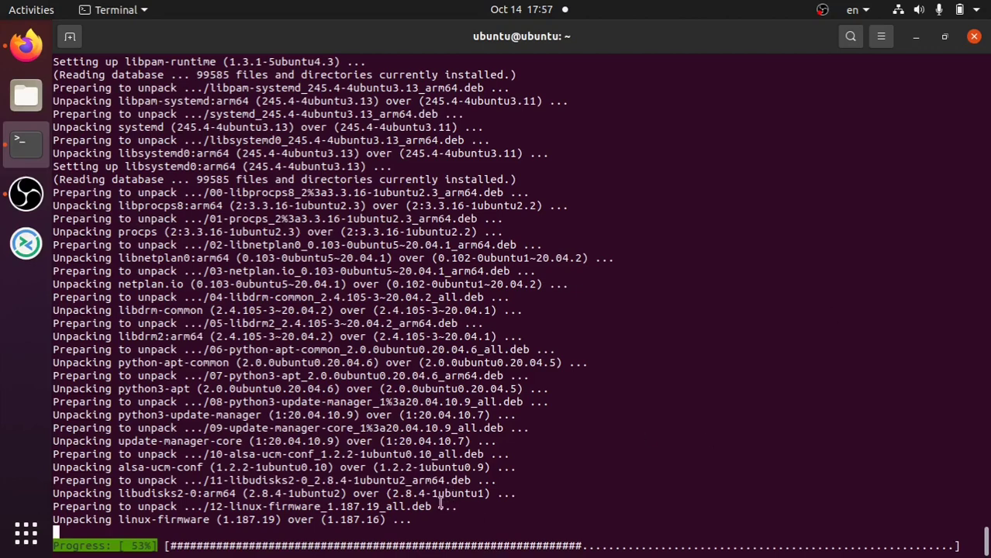
left_click(24, 46)
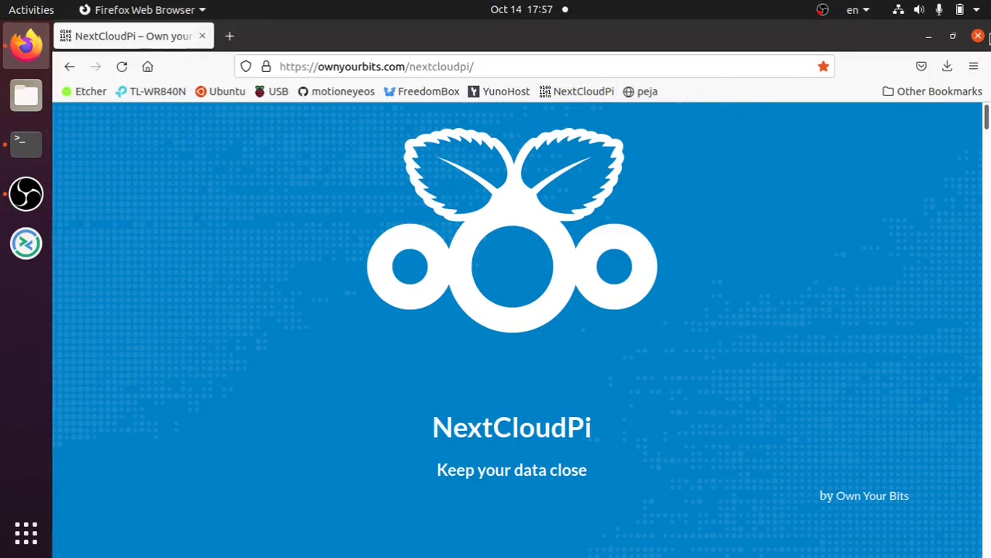
- Close the NextCloudPi Firefox window, glance at the OBS tray menu, and minimise Terminal
left_click(978, 37)
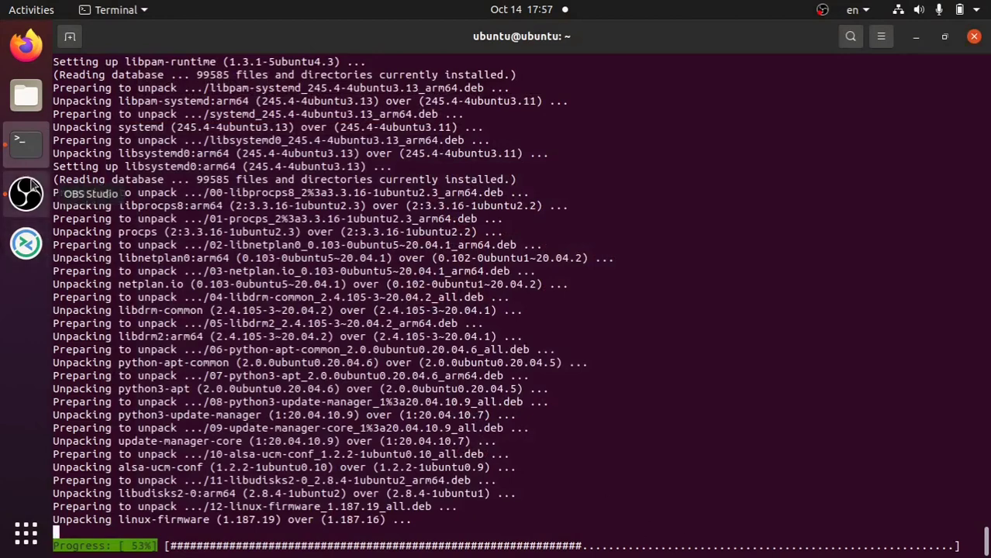
left_click(821, 9)
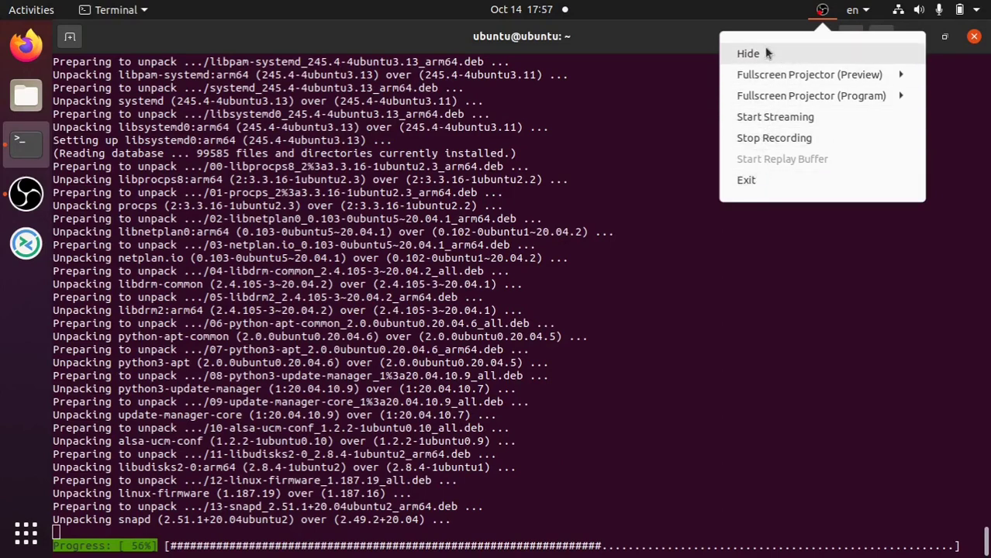
left_click(738, 11)
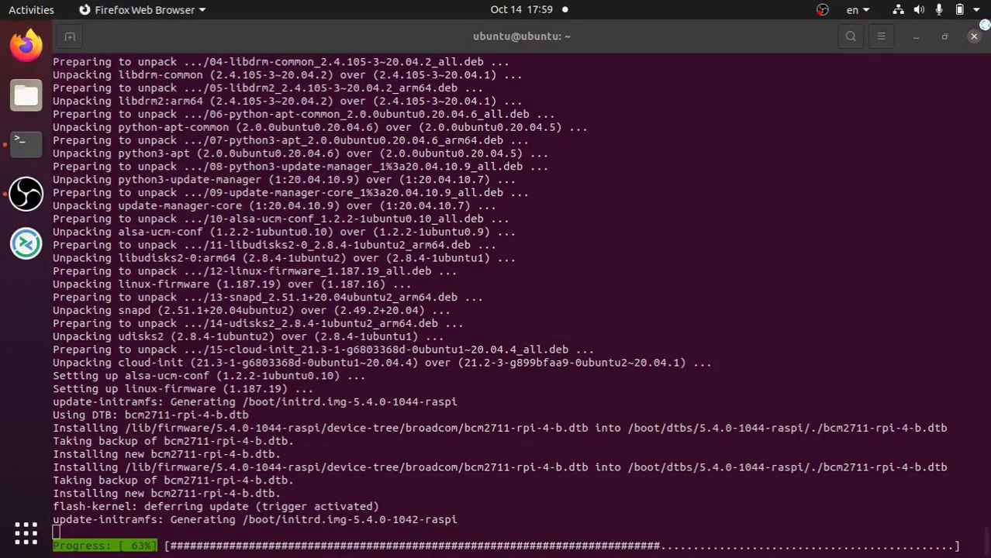
left_click(919, 37)
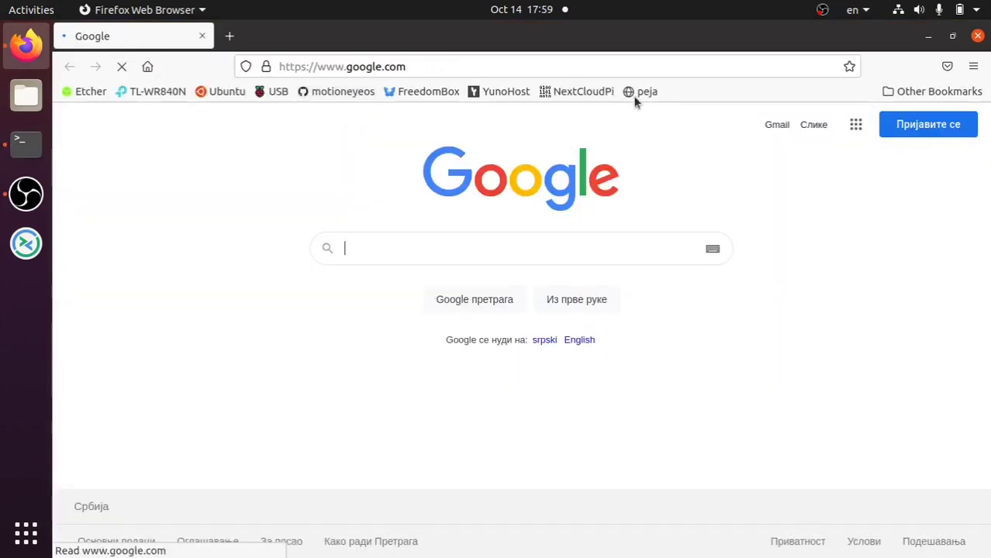
- Open the personal pages bookmark, then load and reload the site at 147.91.10.81
left_click(640, 92)
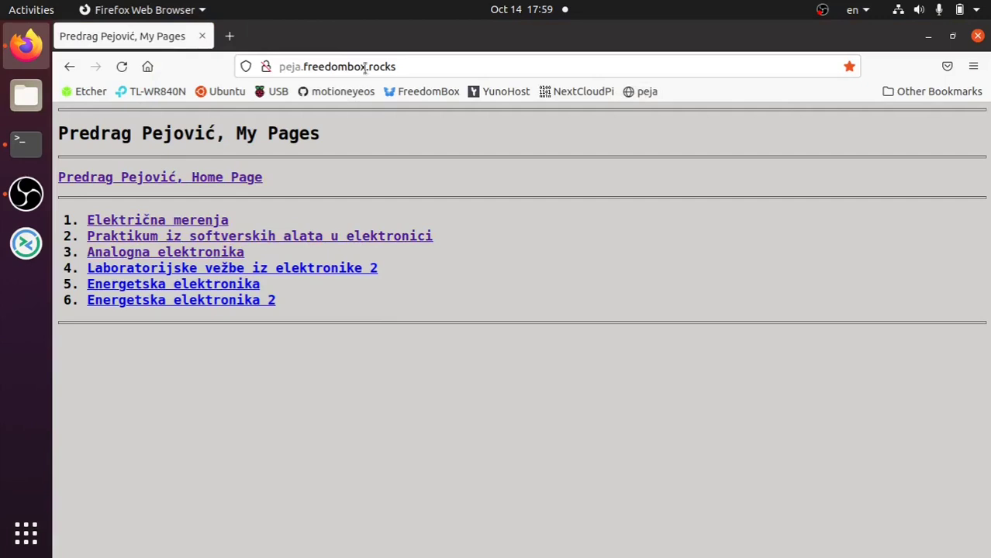
left_click(420, 66)
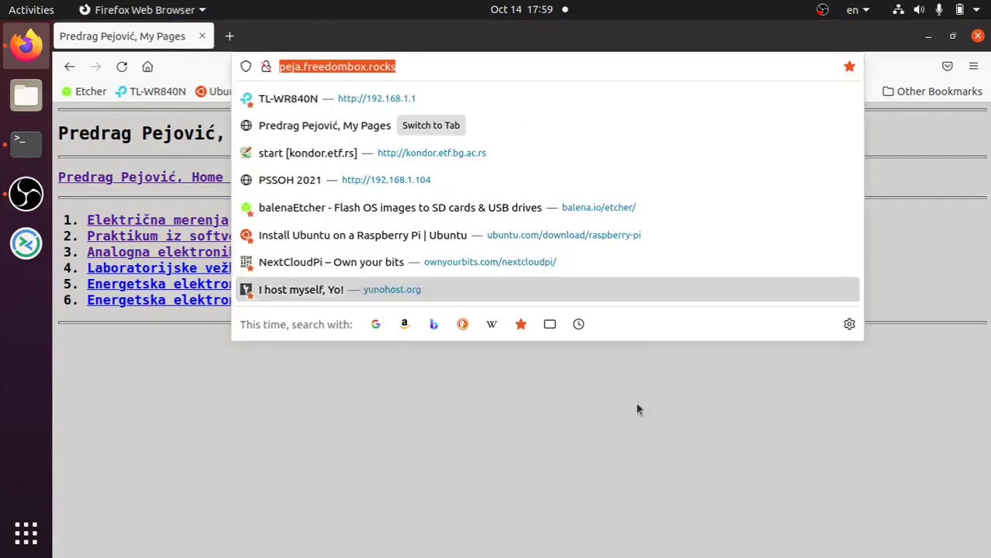
key("BackSpace")
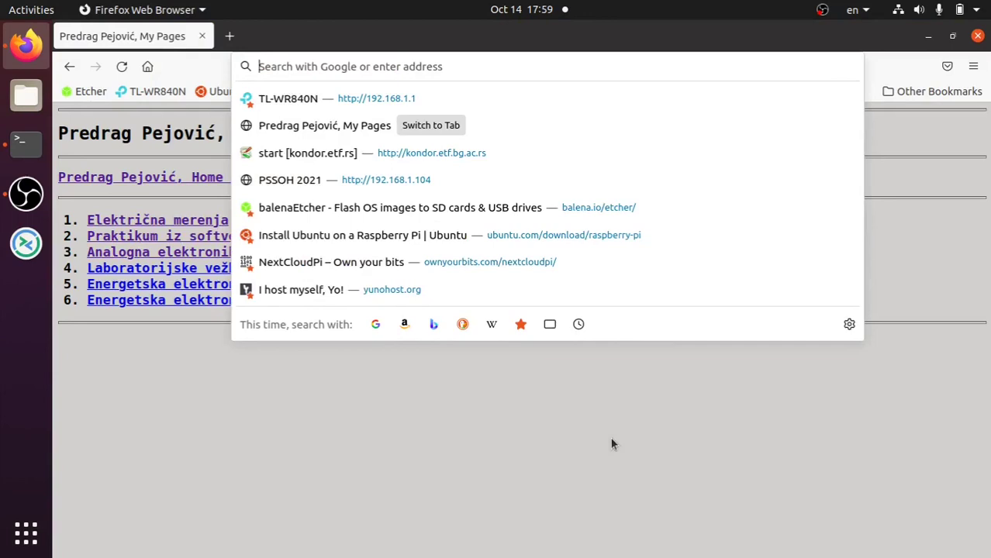
type("1")
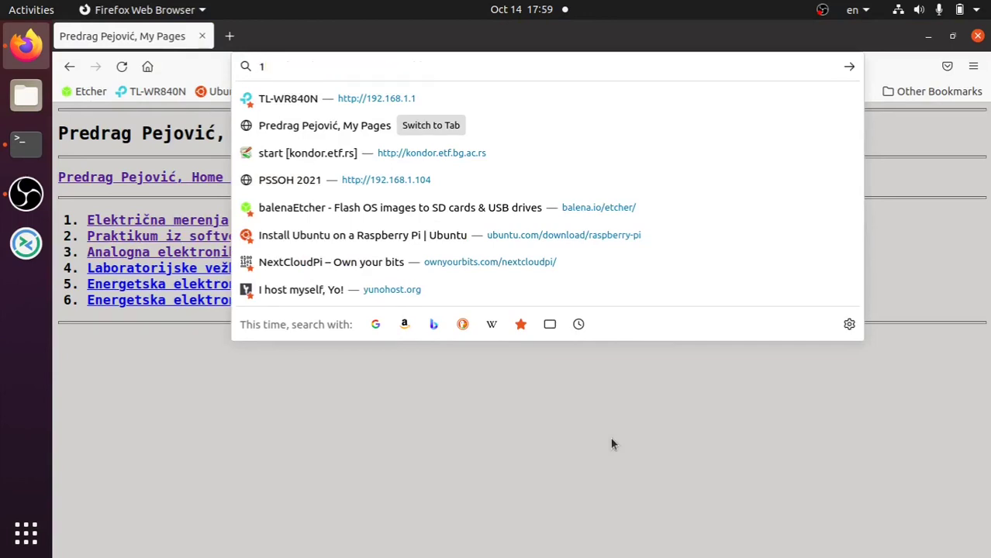
type("47.91.10")
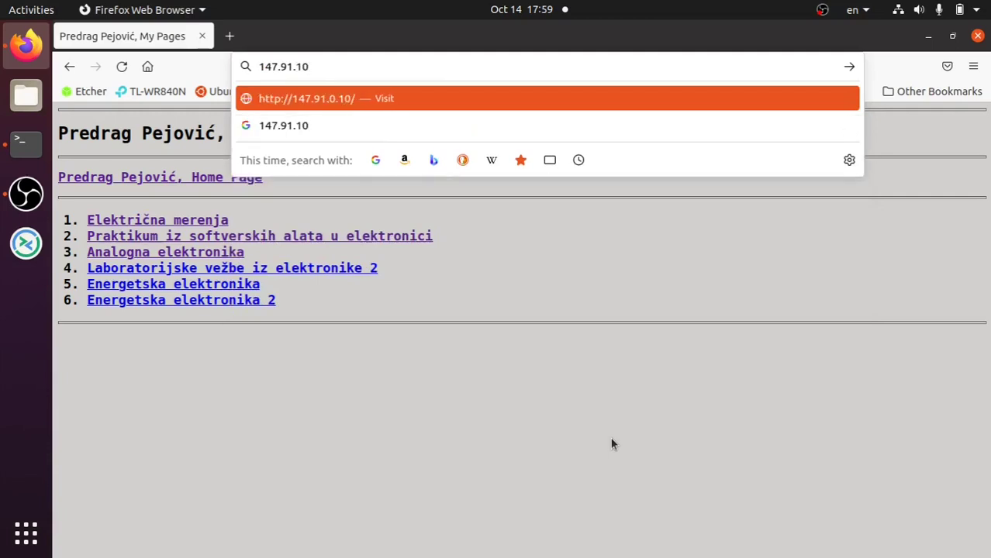
type(".81")
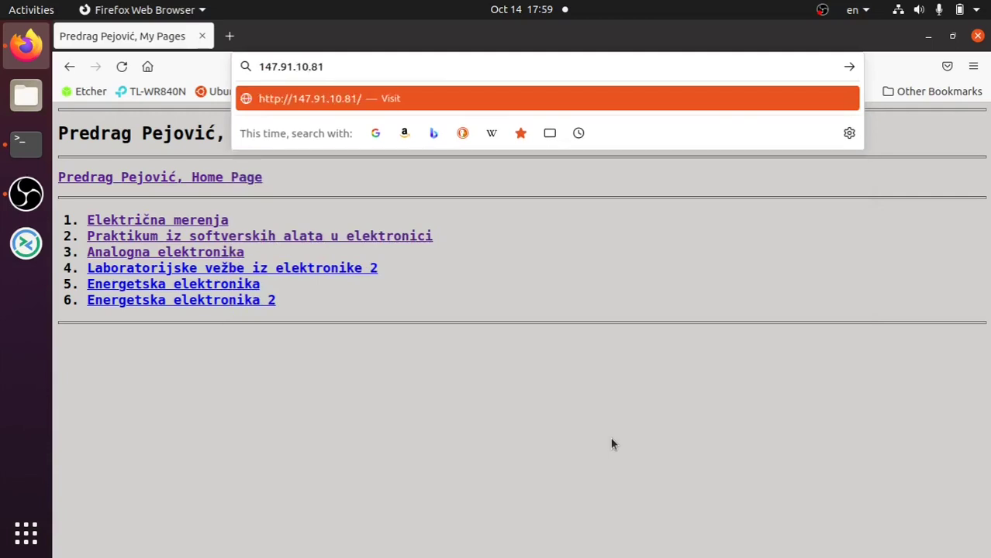
key("Return")
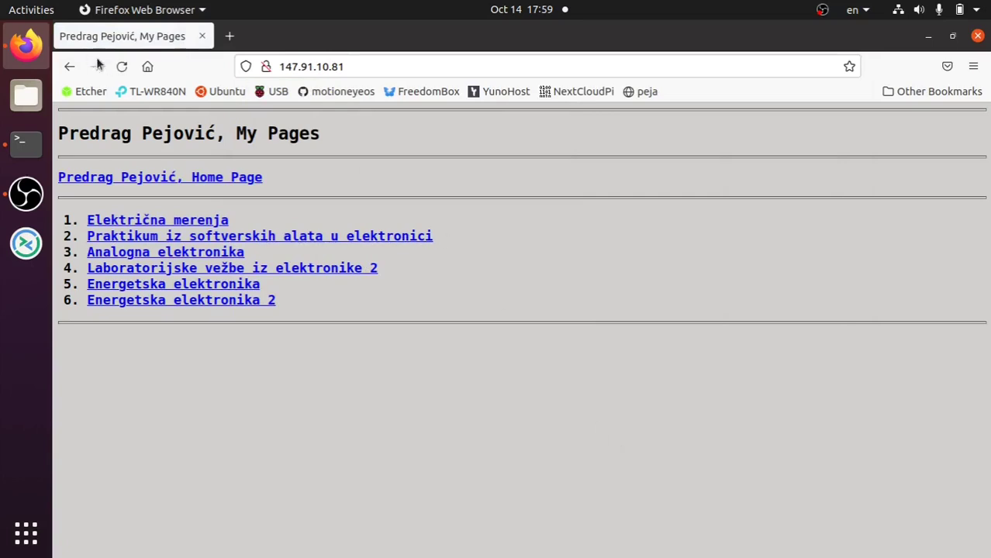
left_click(121, 67)
left_click(365, 66)
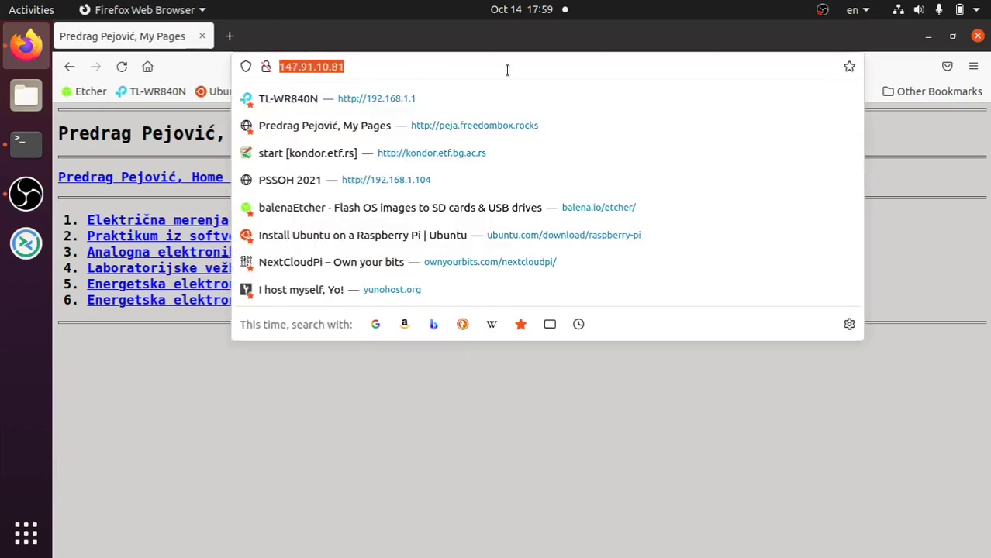
left_click(327, 413)
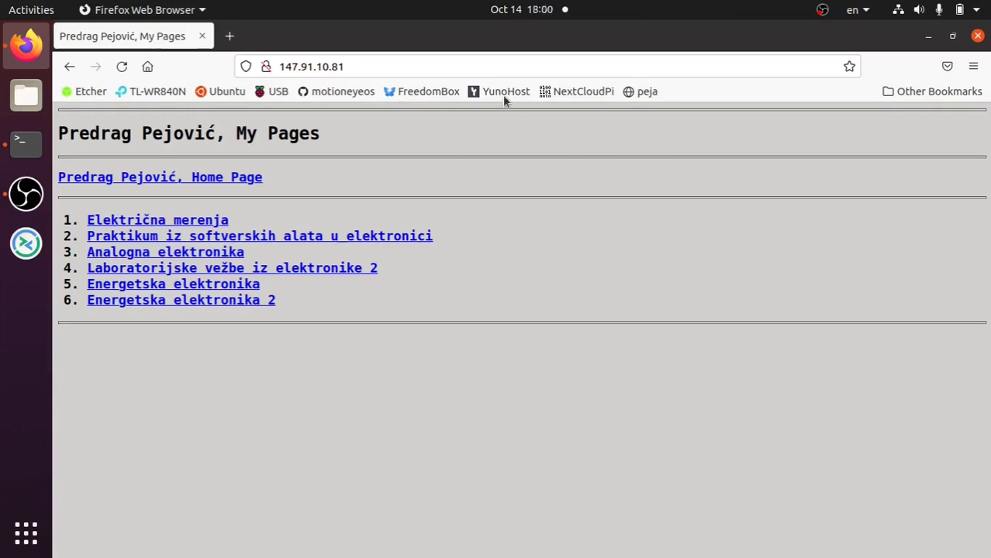
- Check the upgrade in Terminal, reload the 147.91.10.81 page, and check Terminal again
left_click(23, 159)
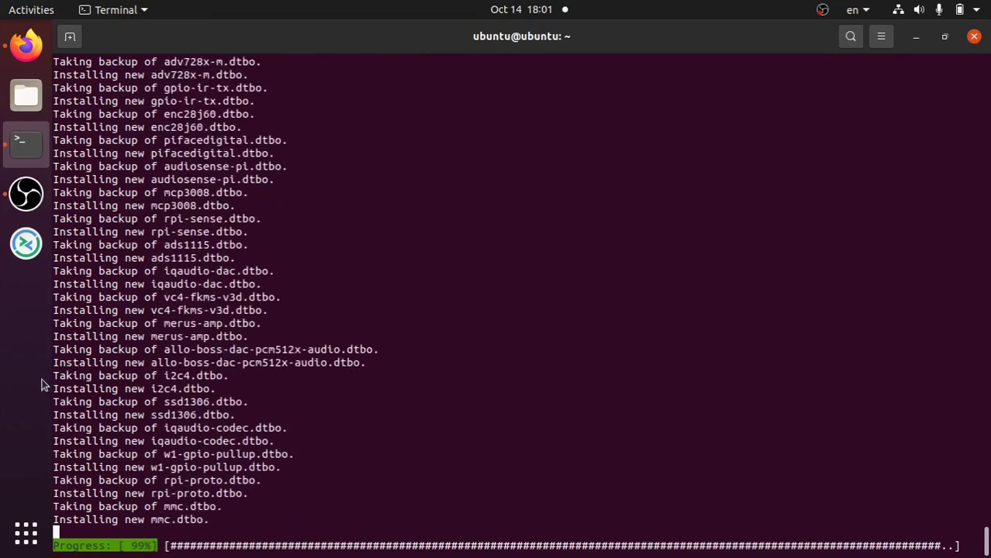
left_click(27, 45)
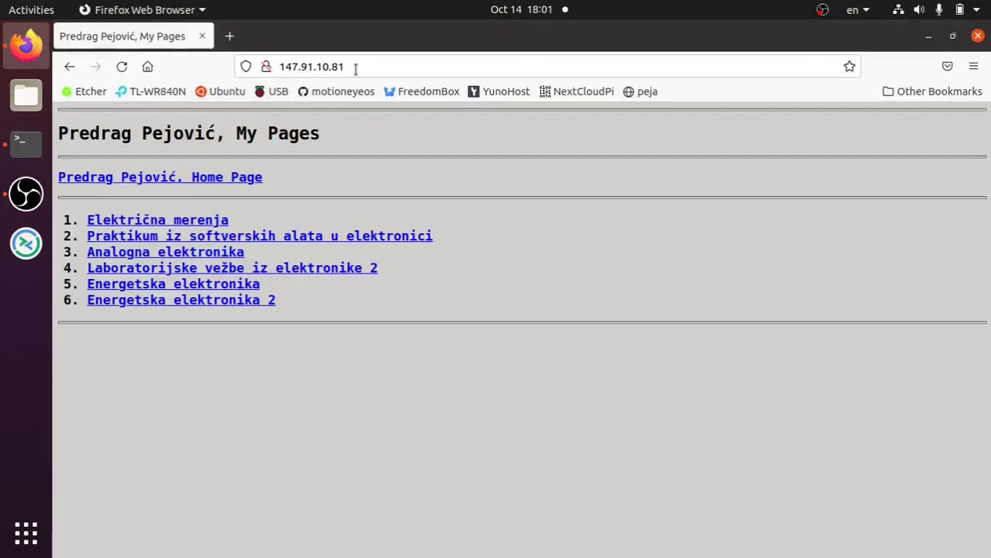
left_click(121, 69)
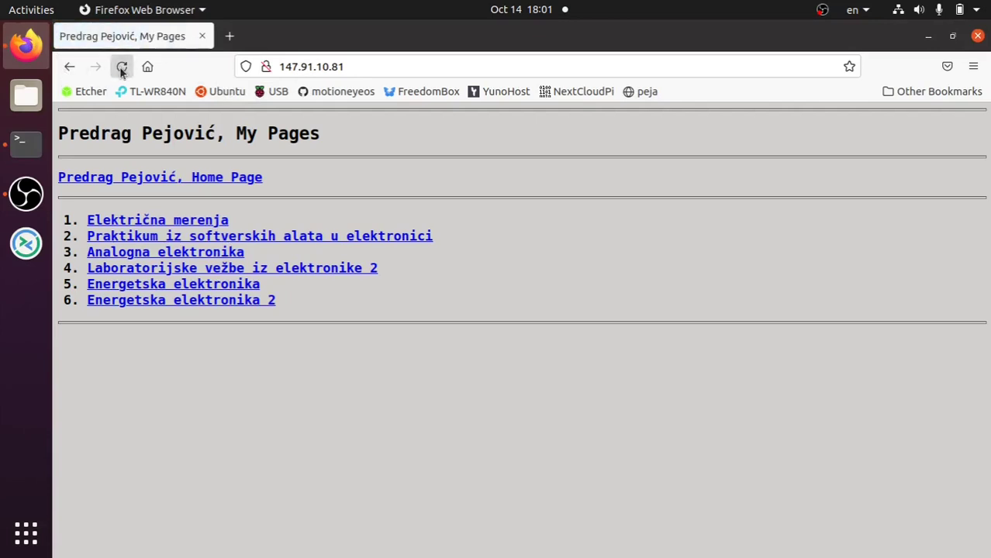
left_click(19, 141)
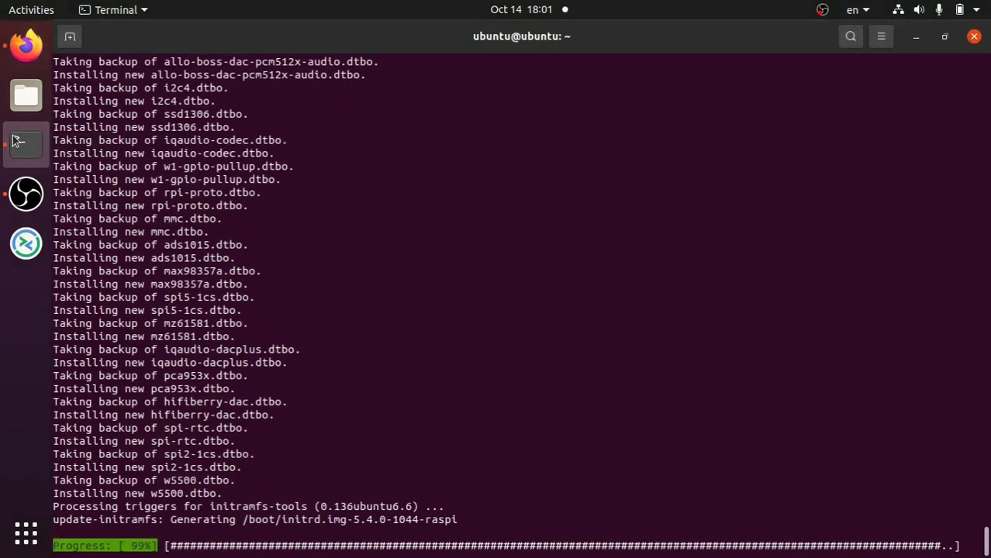
left_click(26, 45)
- Open the Nextcloud login on the FreedomBox domain, go back to 147.91.10.81, then return to Terminal
left_click(308, 66)
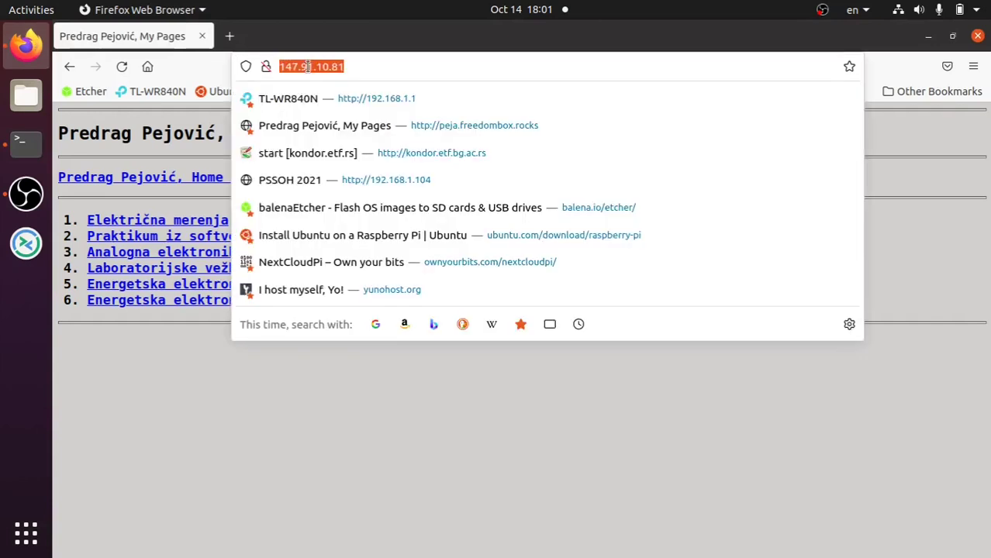
type("pejovic")
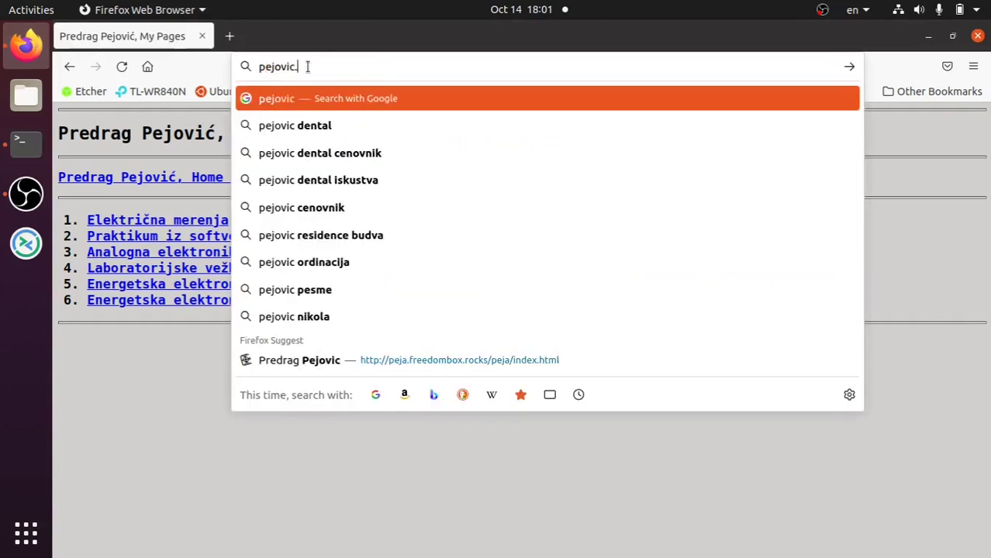
type(".free")
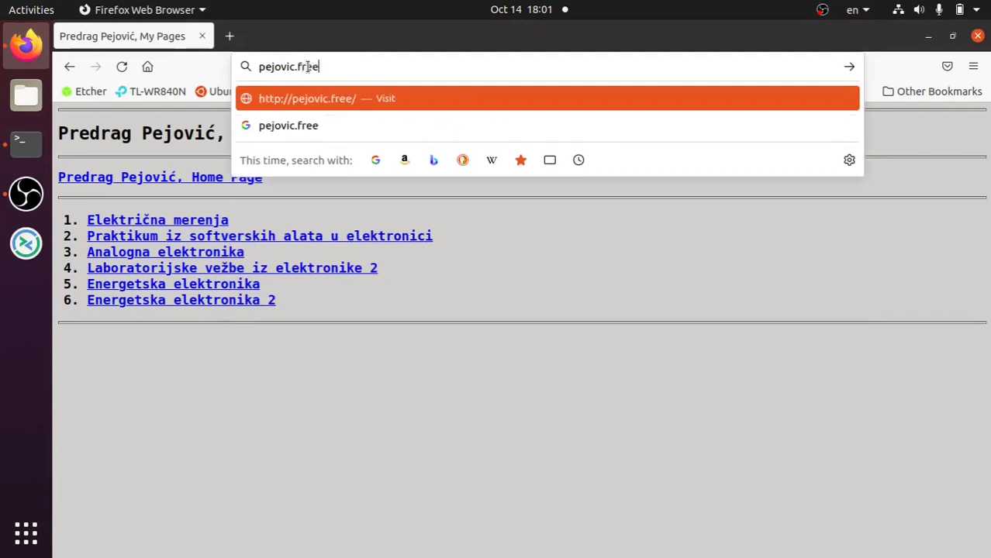
type("dombox.rock")
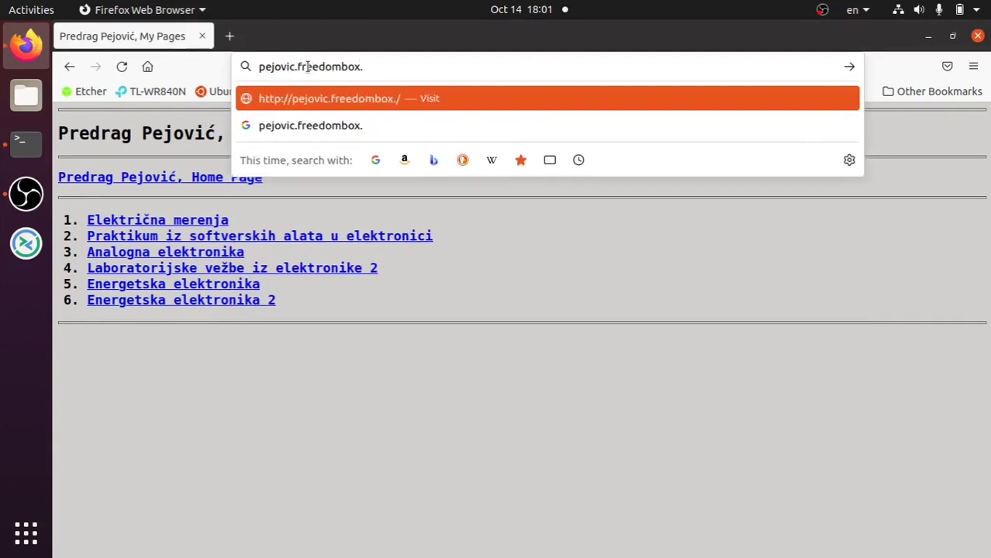
type("s")
key("Return")
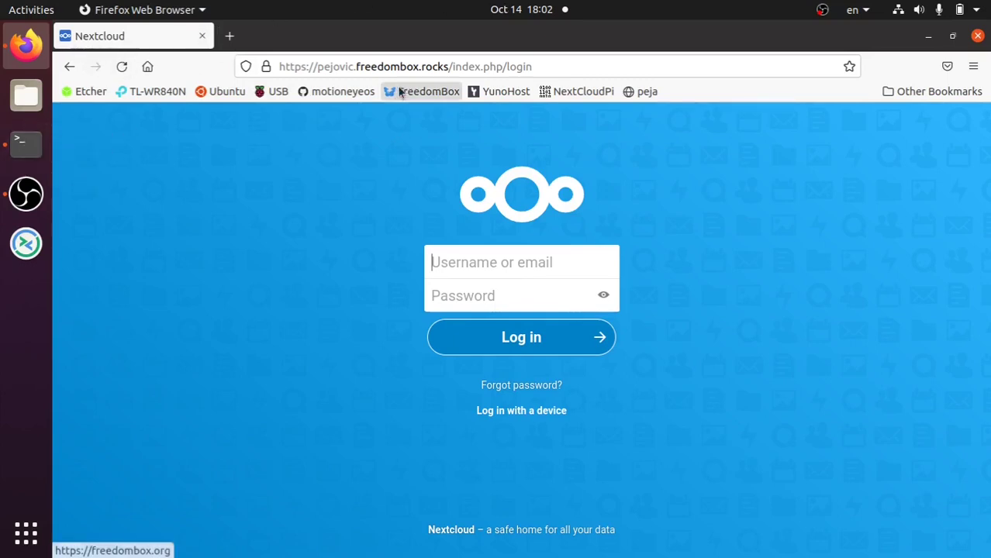
left_click(68, 68)
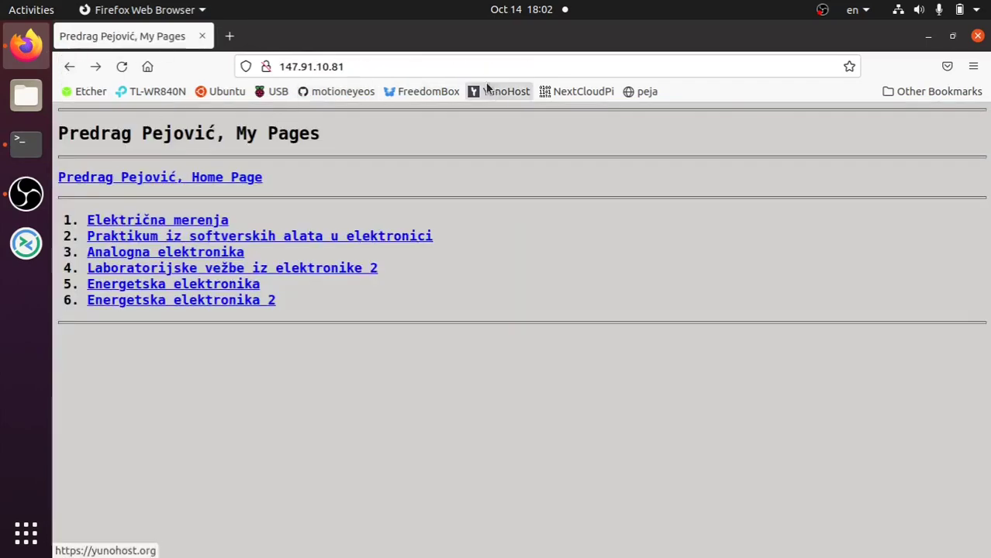
left_click(26, 141)
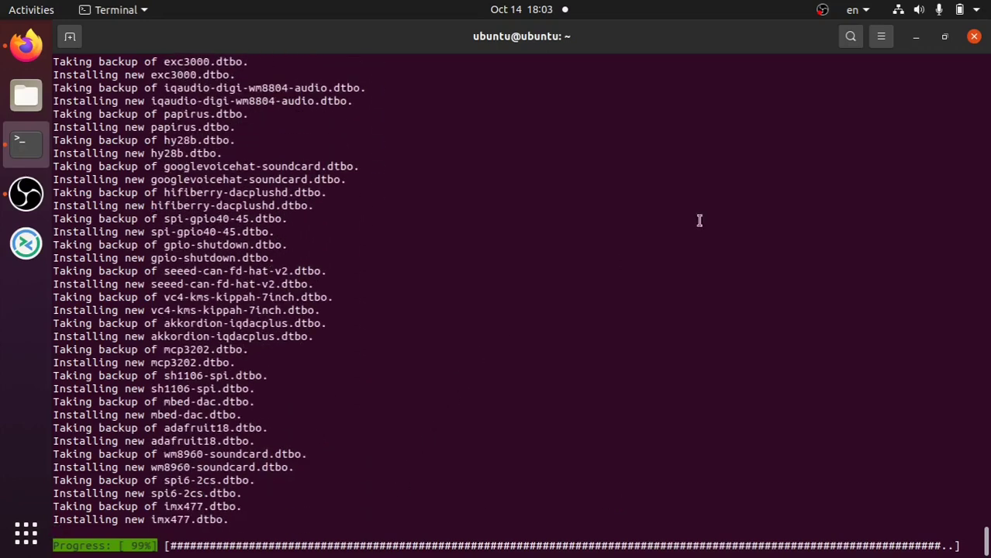
- Bring the OBS window forward, pause and resume recording, then minimise it
left_click(821, 10)
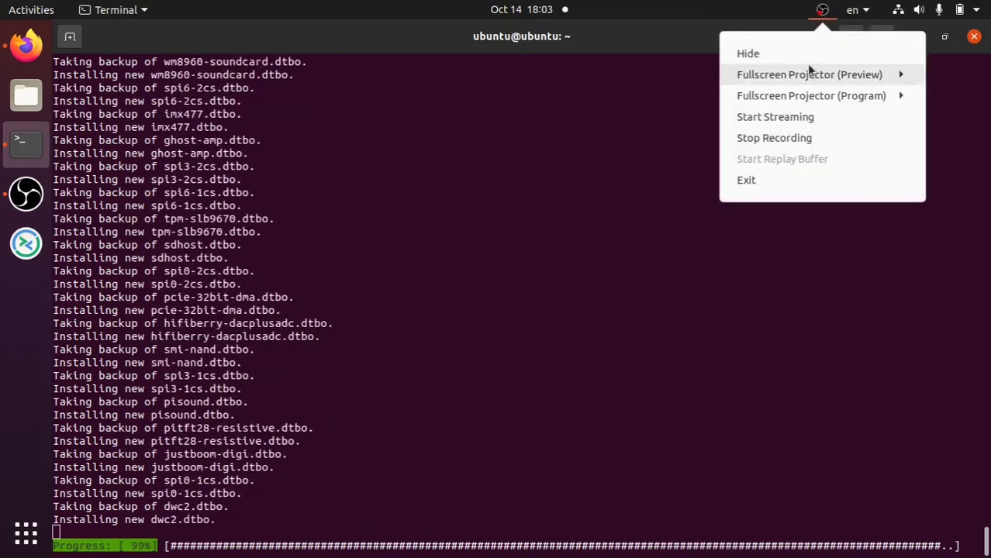
left_click(566, 225)
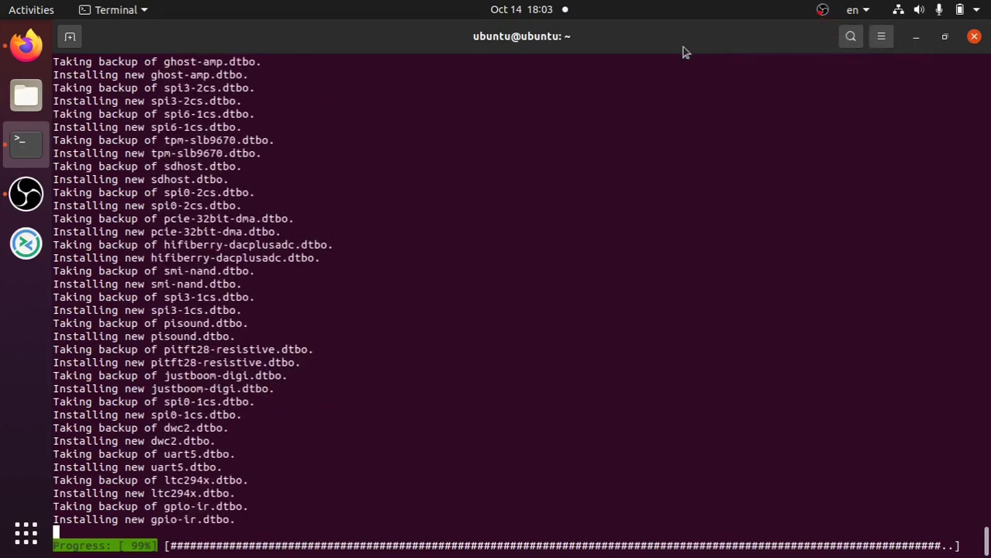
left_click(27, 195)
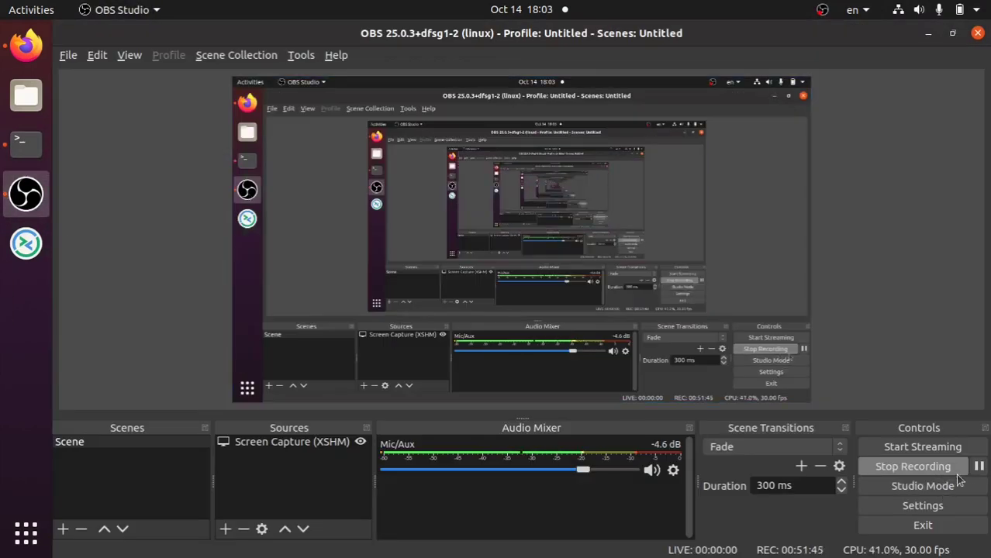
left_click(978, 466)
left_click(978, 466)
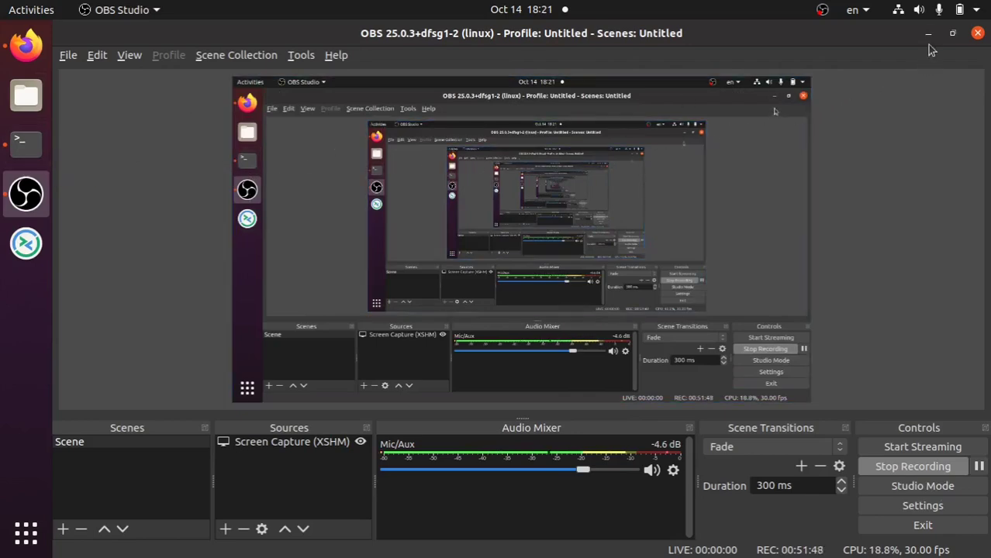
left_click(930, 34)
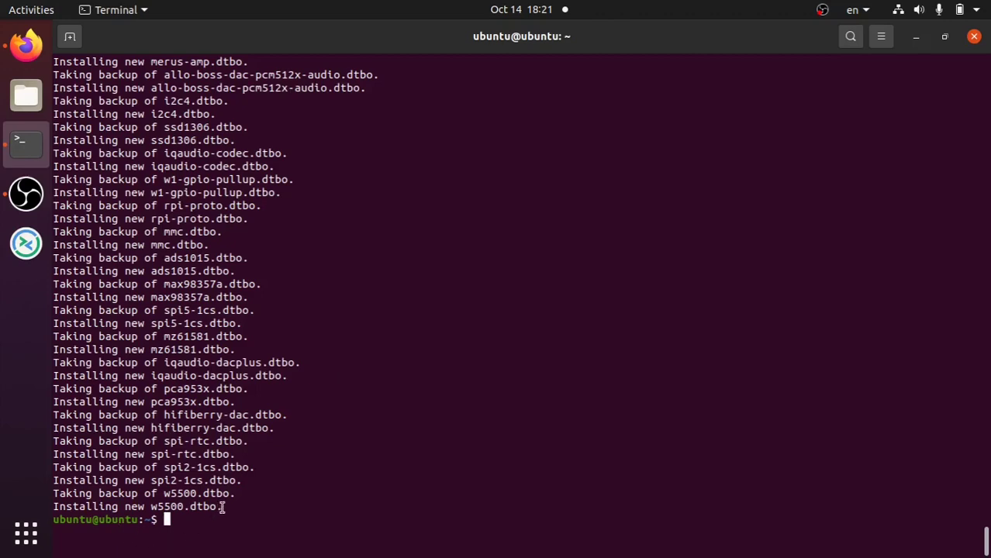
- Run sudo apt update and sudo apt upgrade, leaving 0 packages to upgrade
scroll(303, 320, "up", 20)
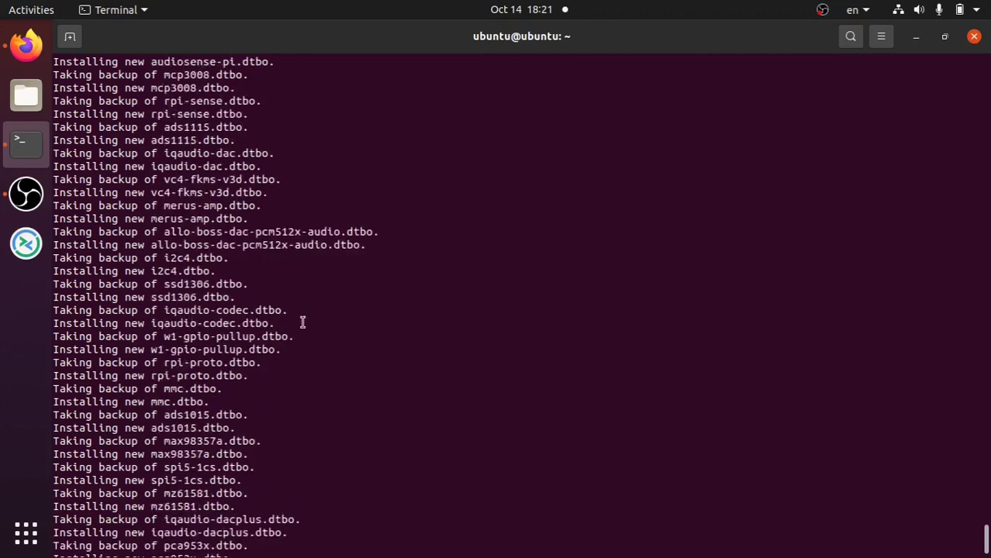
scroll(304, 322, "down", 20)
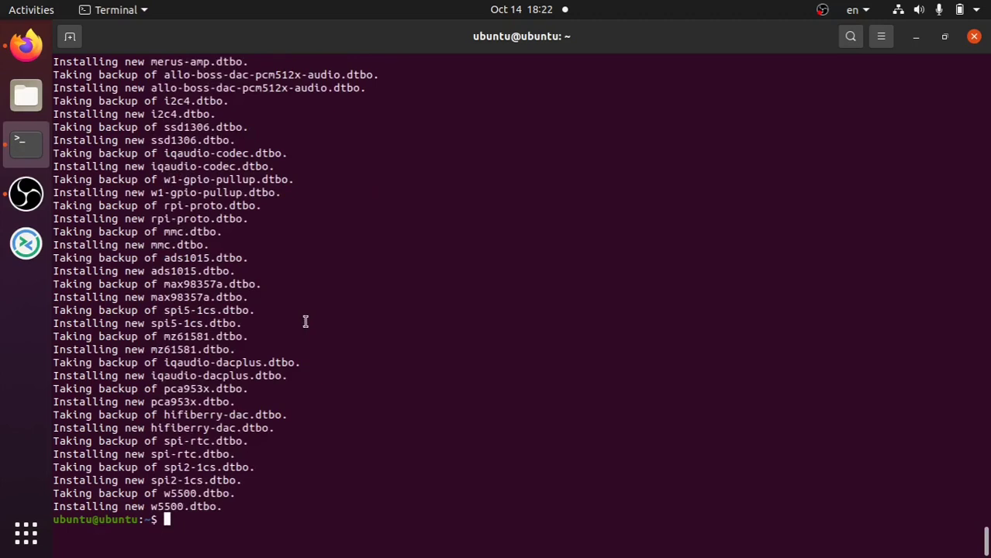
type("sudo apt update")
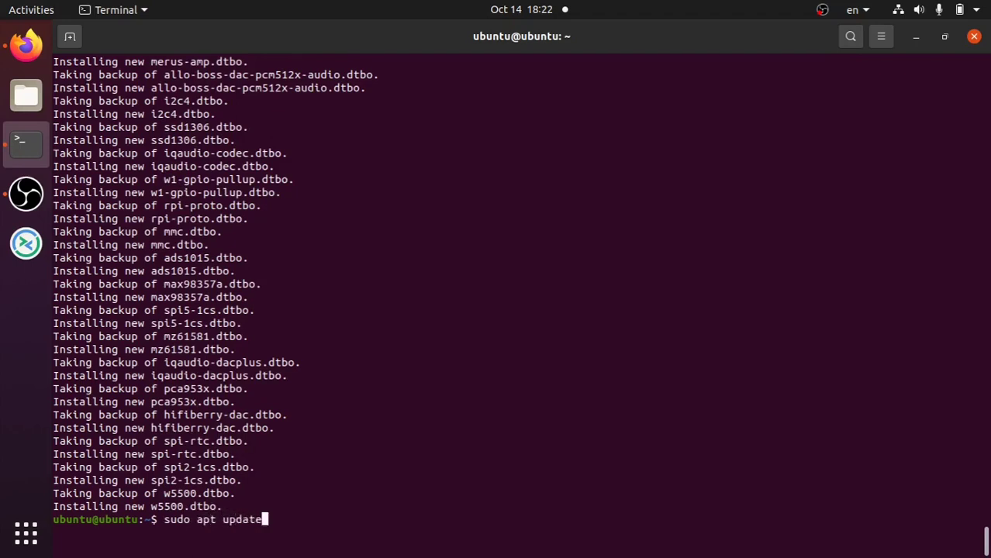
key("Return")
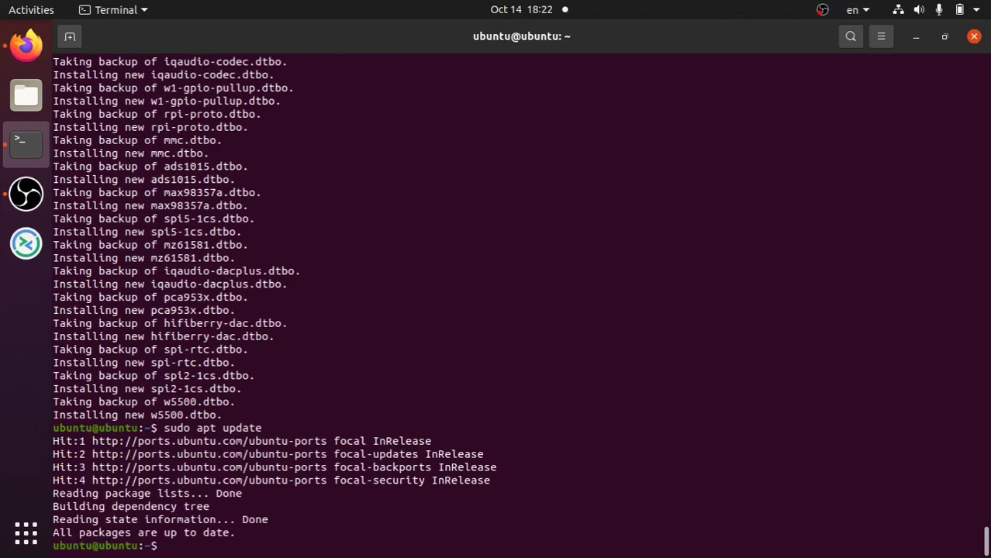
type("sudo apt upgrade")
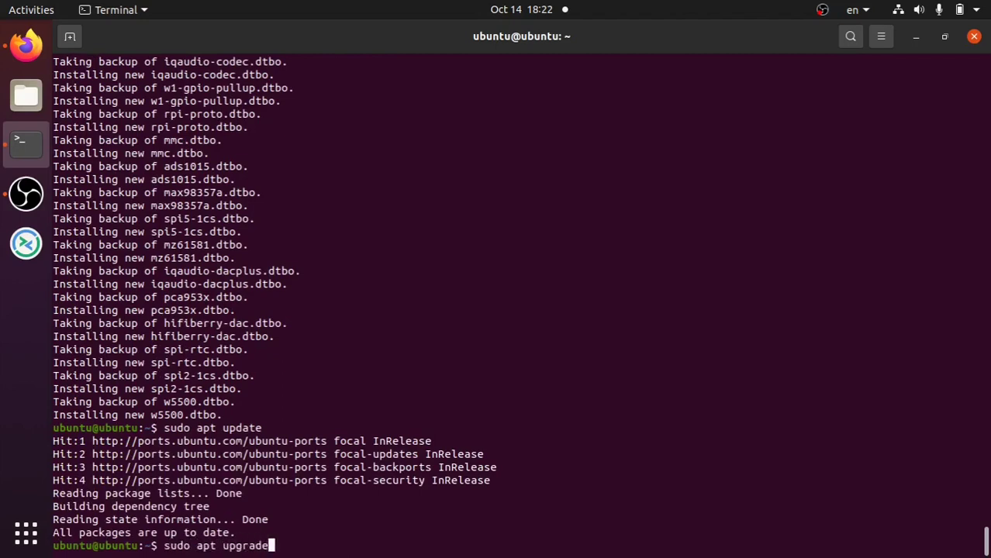
key("Return")
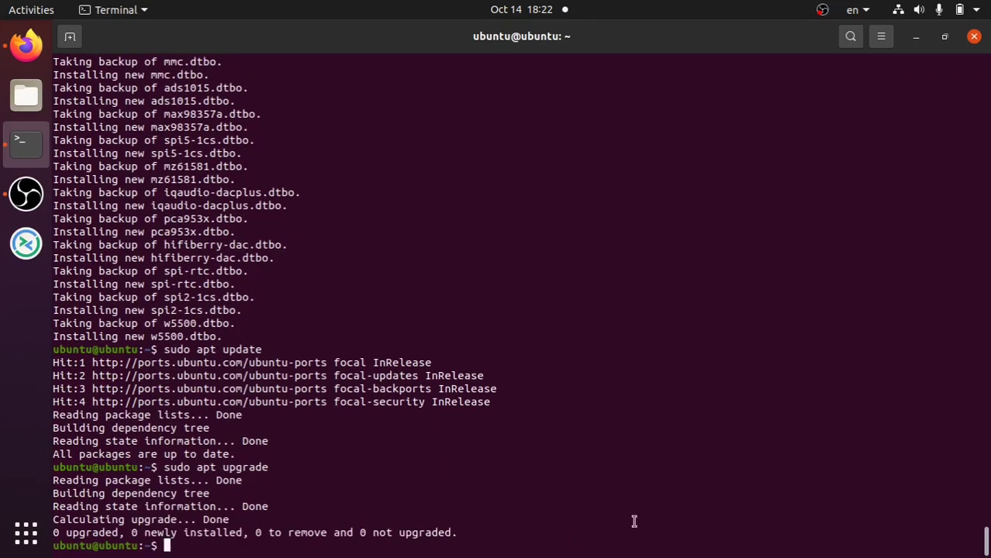
- Run sudo snap refresh, finding all snaps current, then log out of SSH with Ctrl+D
type("sudo snap")
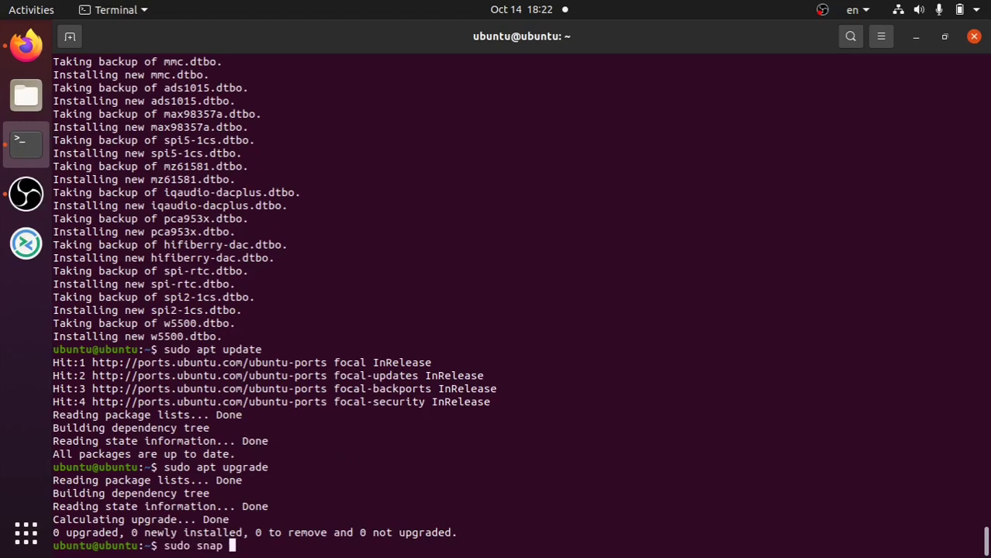
type("refresh")
key("Return")
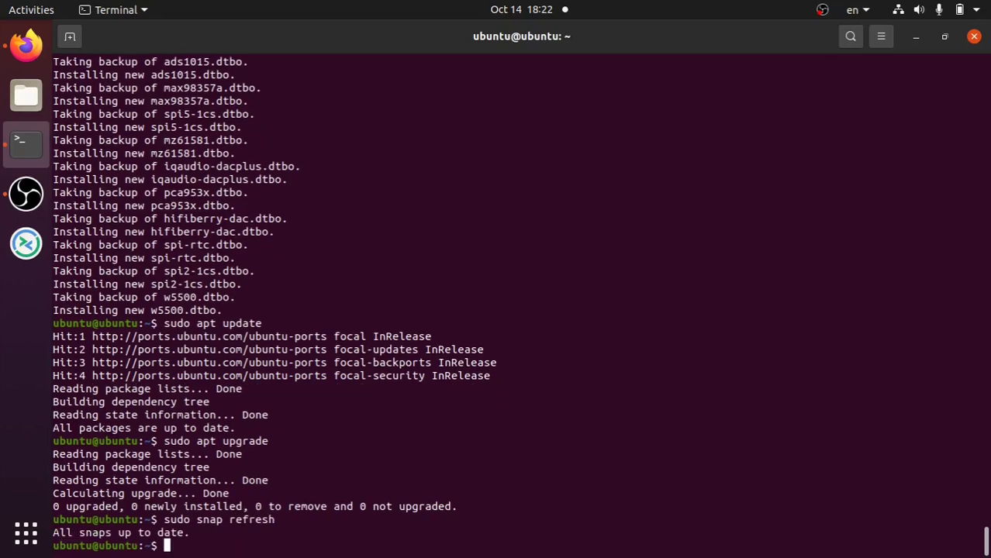
key("ctrl+d")
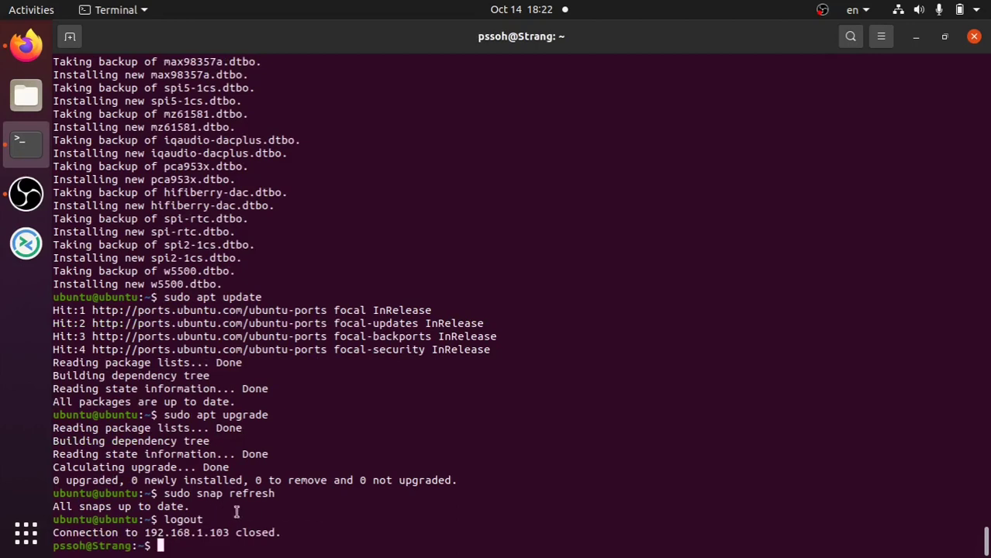
key("Up")
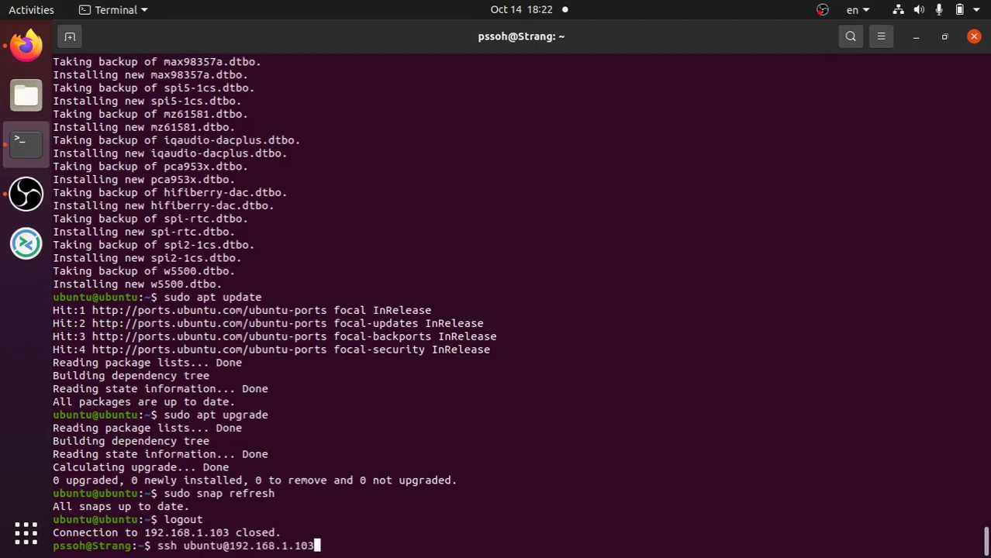
key("Return")
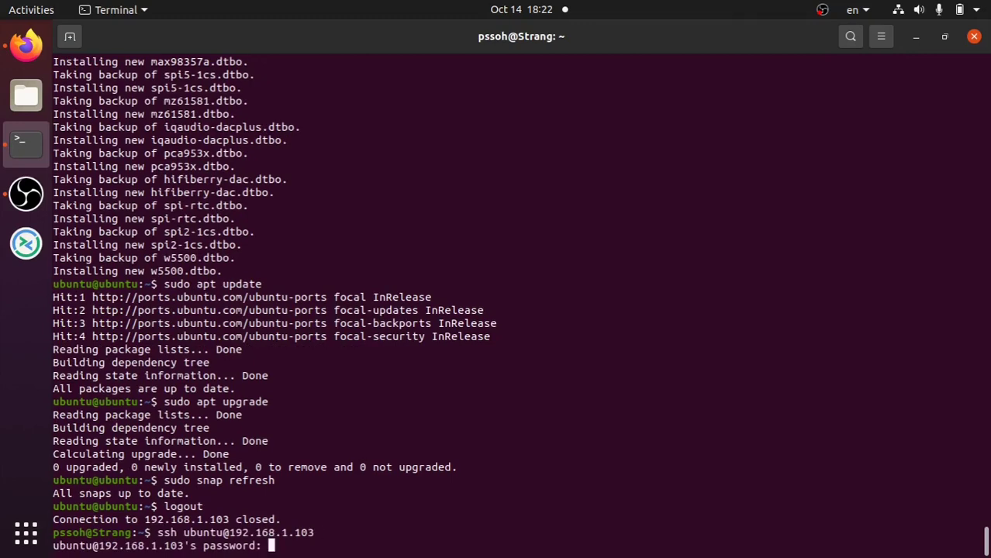
key("Return")
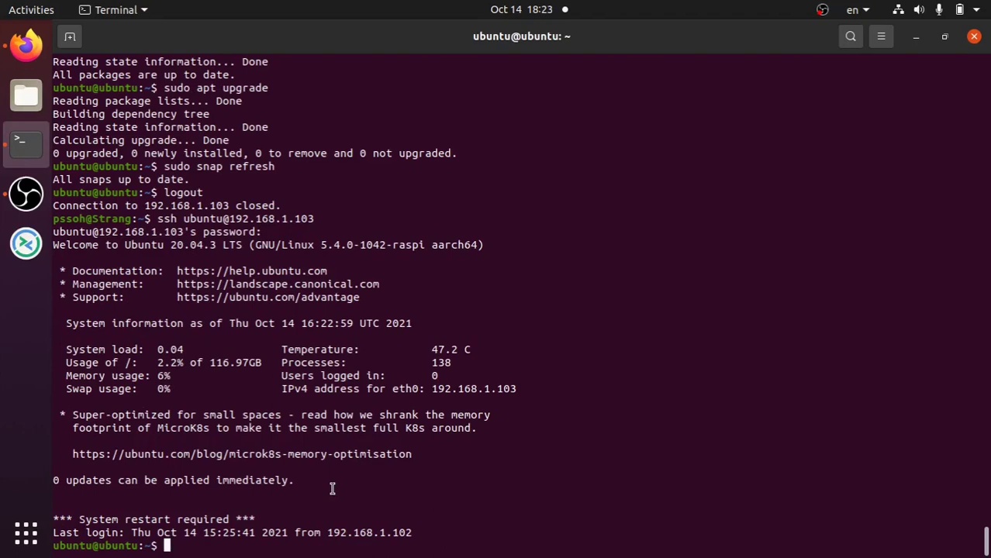
type("sudo rebo")
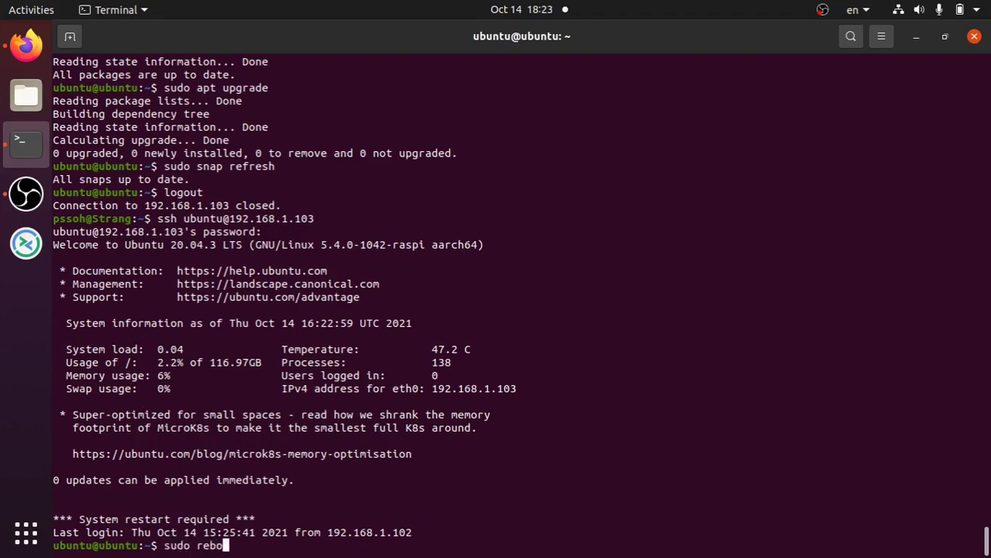
type("ot")
key("Return")
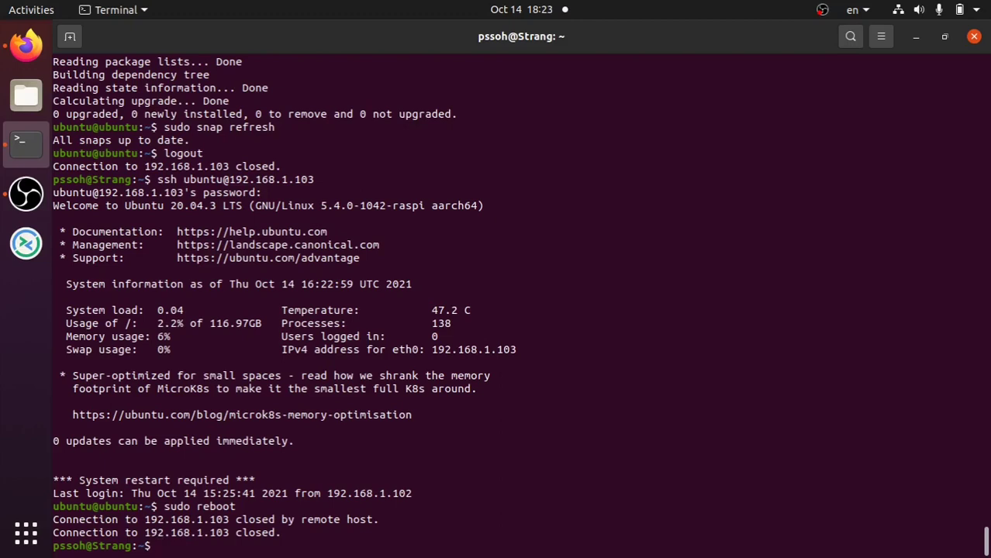
- Retry the SSH connection during the reboot, abort it with Ctrl+C, and return to Firefox
key("Up")
key("Up")
key("Down")
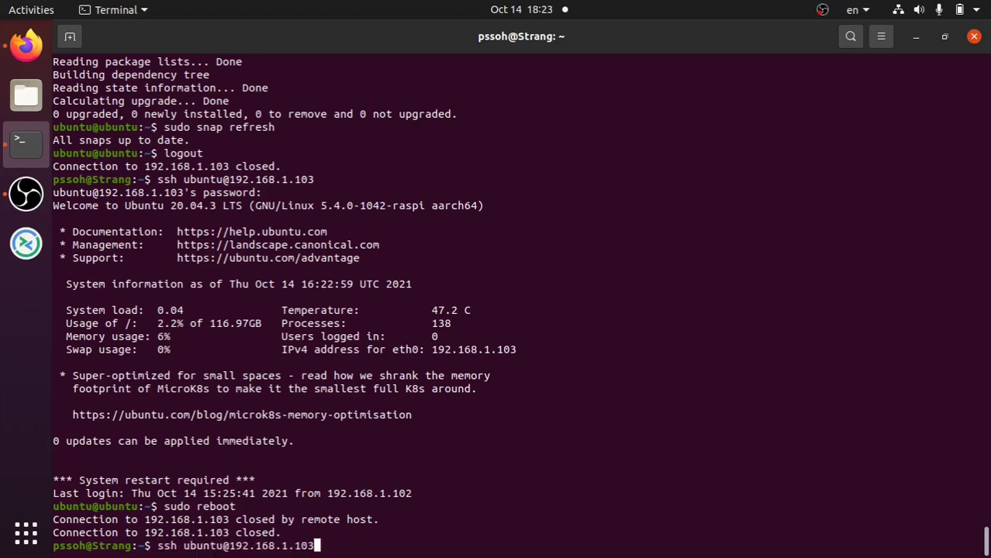
key("Return")
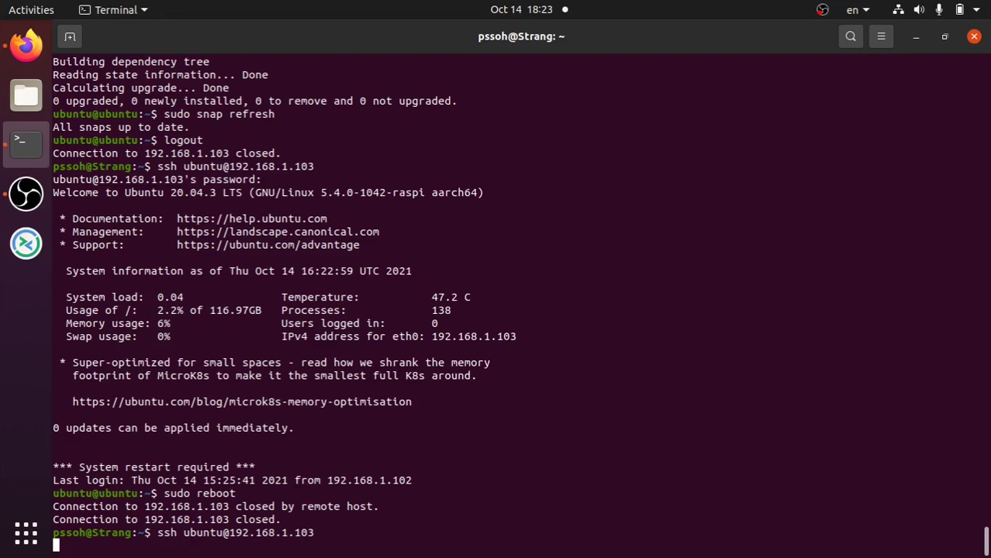
key("ctrl+c")
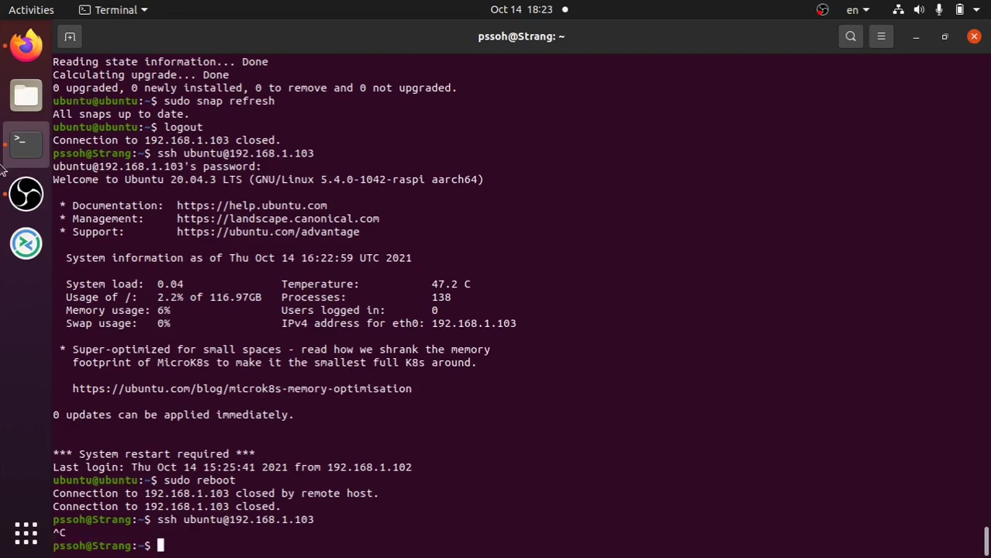
left_click(26, 45)
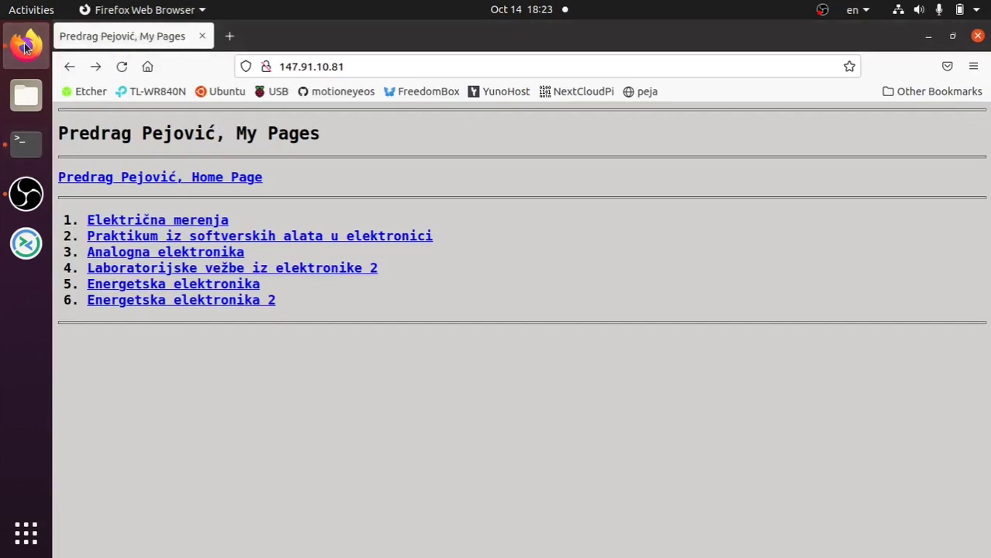
- Open the TL-WR840N router login page at 192.168.1.1 and submit a username and password
left_click(155, 93)
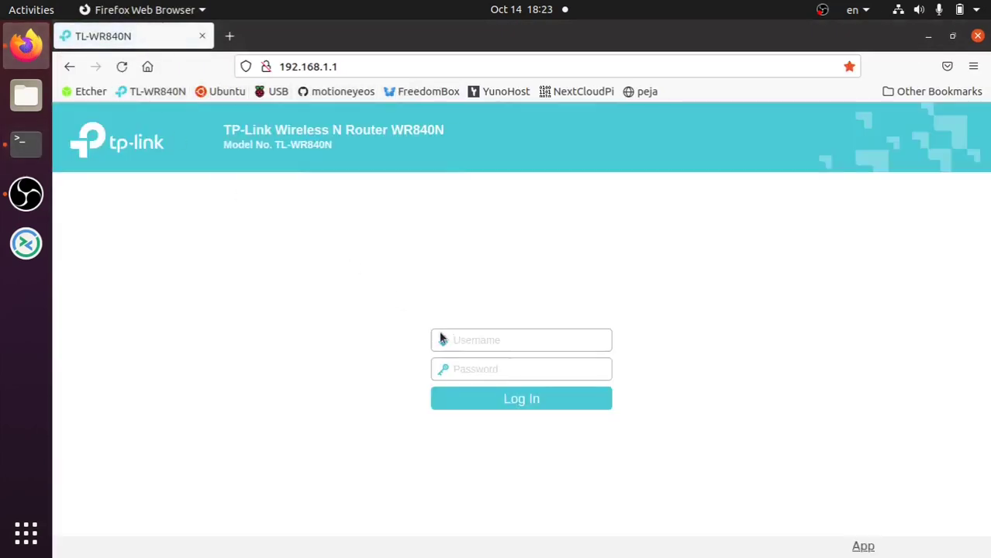
left_click(441, 339)
type("peja")
key("Tab")
type("p")
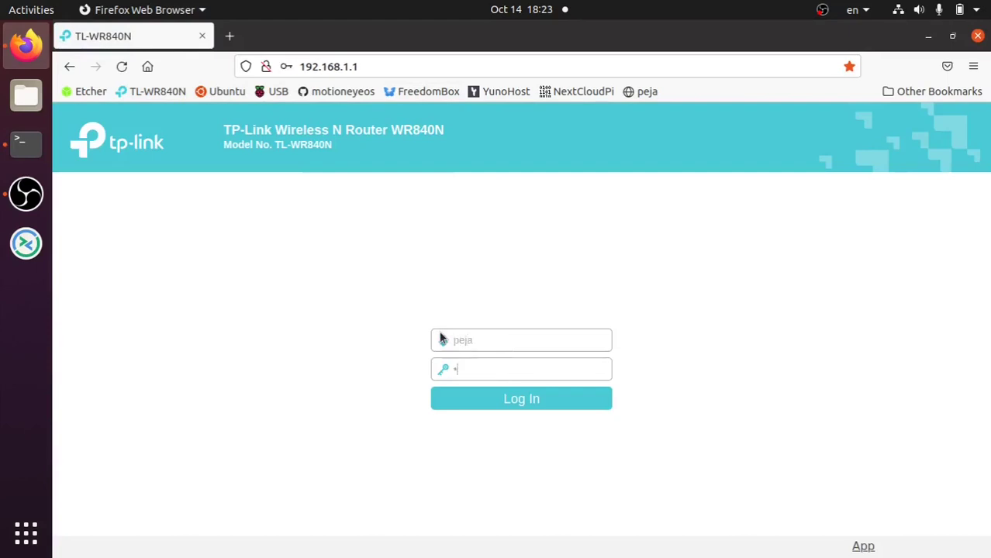
type("••••")
key("Return")
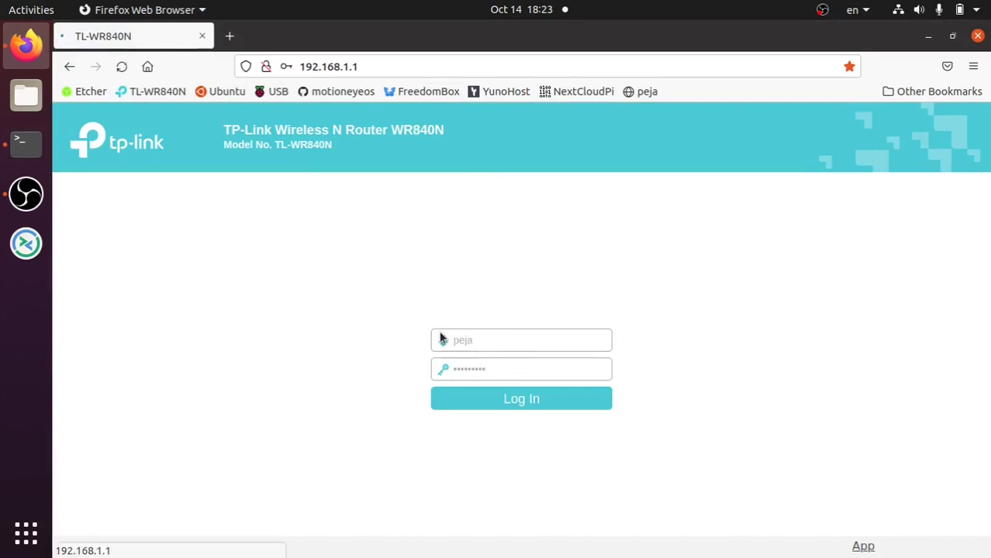
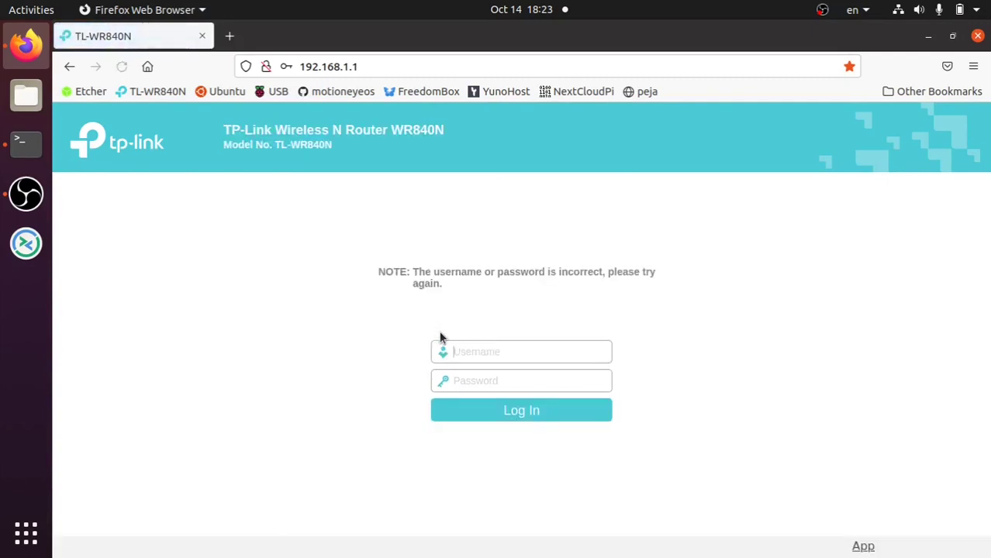
- Log into the router with its password and check the refreshed DHCP clients list showing 192.168.1.103
type("pe•••••")
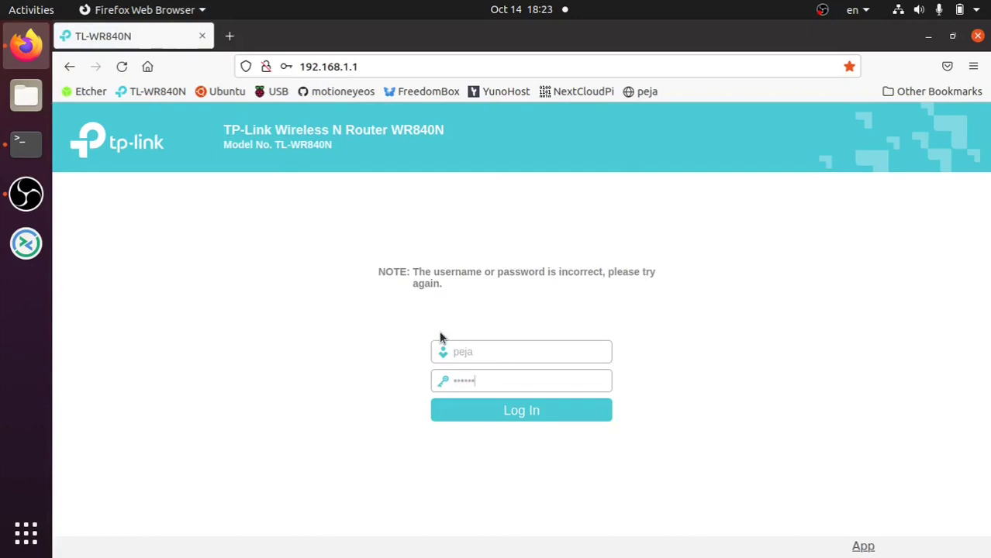
key("Return")
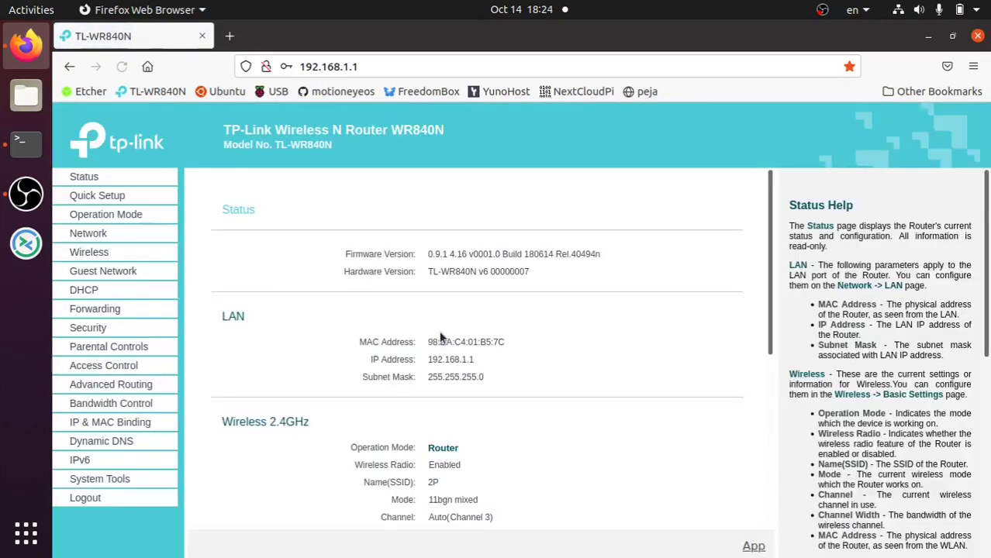
left_click(84, 291)
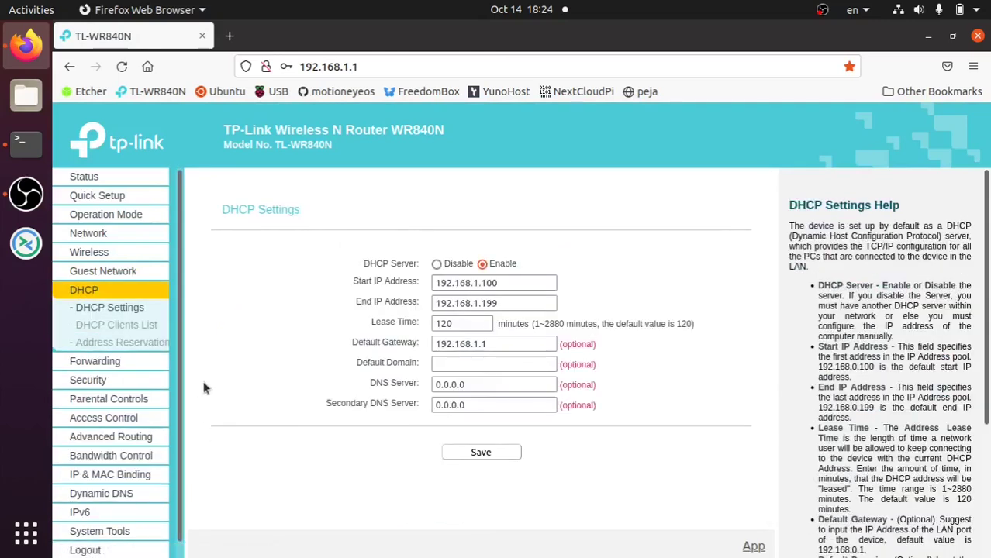
left_click(146, 331)
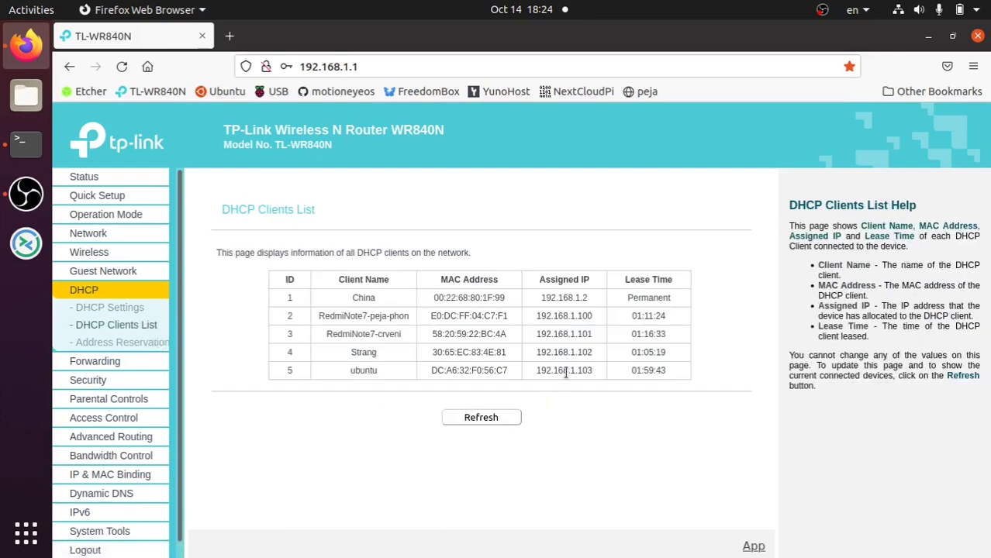
left_click(504, 419)
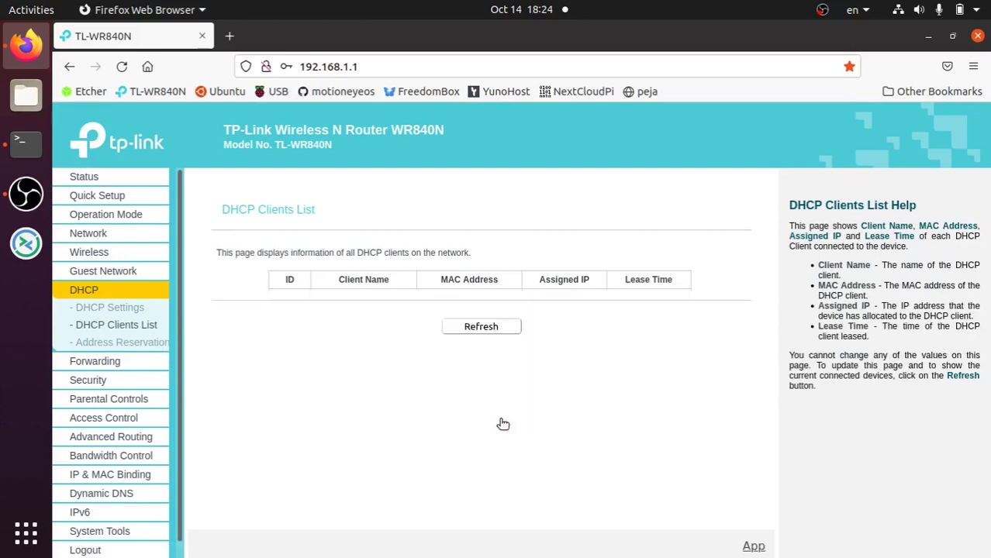
left_click(21, 143)
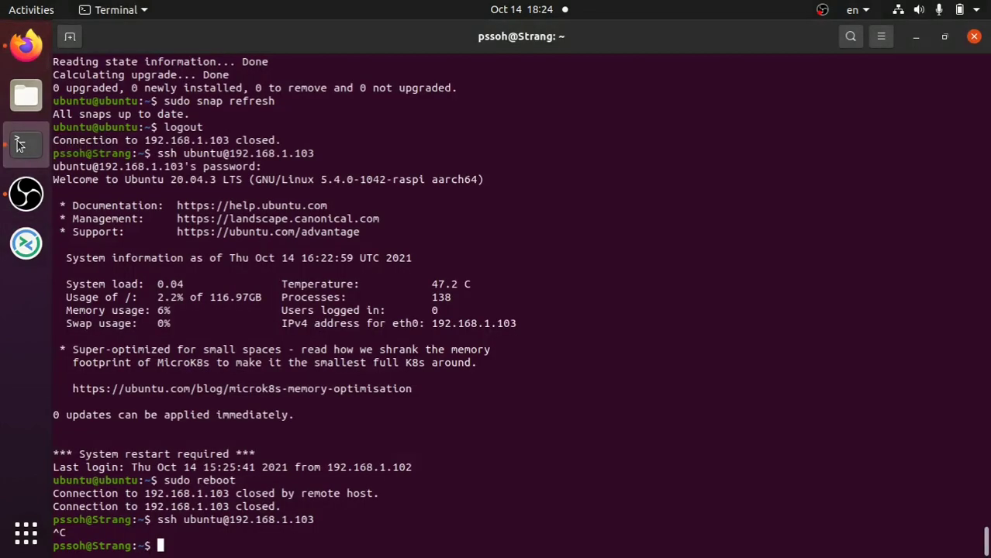
- Rerun the ssh command to reconnect to the Pi at 192.168.1.103, then open a local terminal
key("Up")
key("Return")
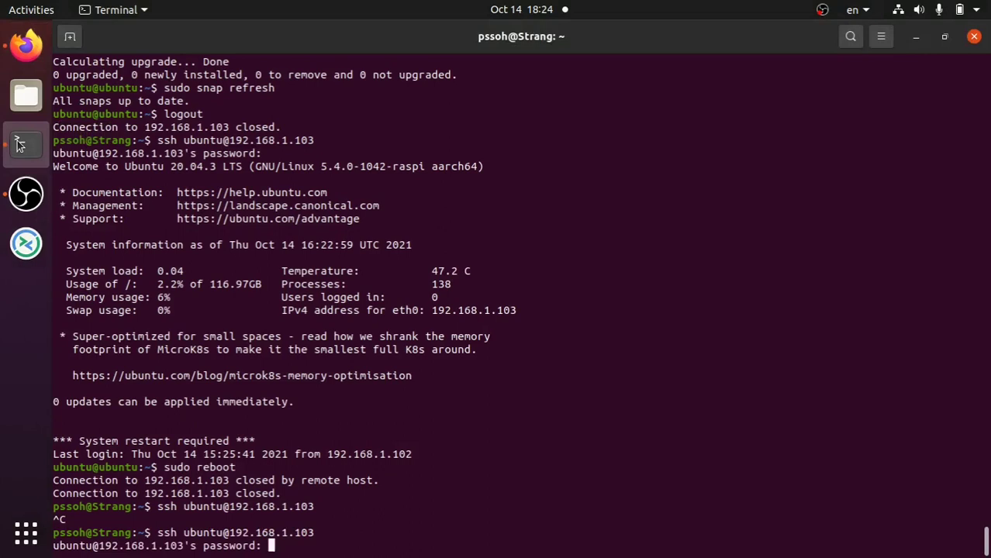
key("Return")
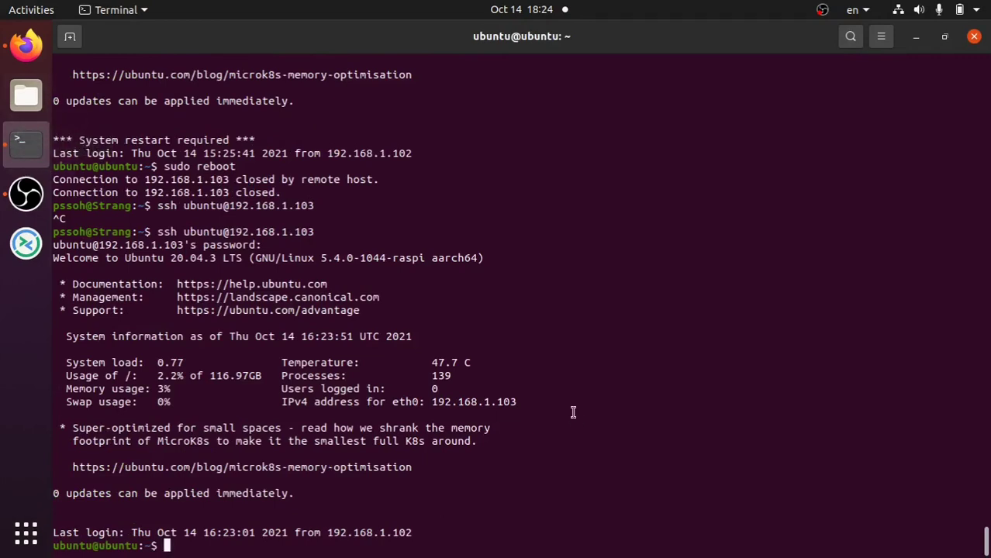
key("ctrl+alt+t")
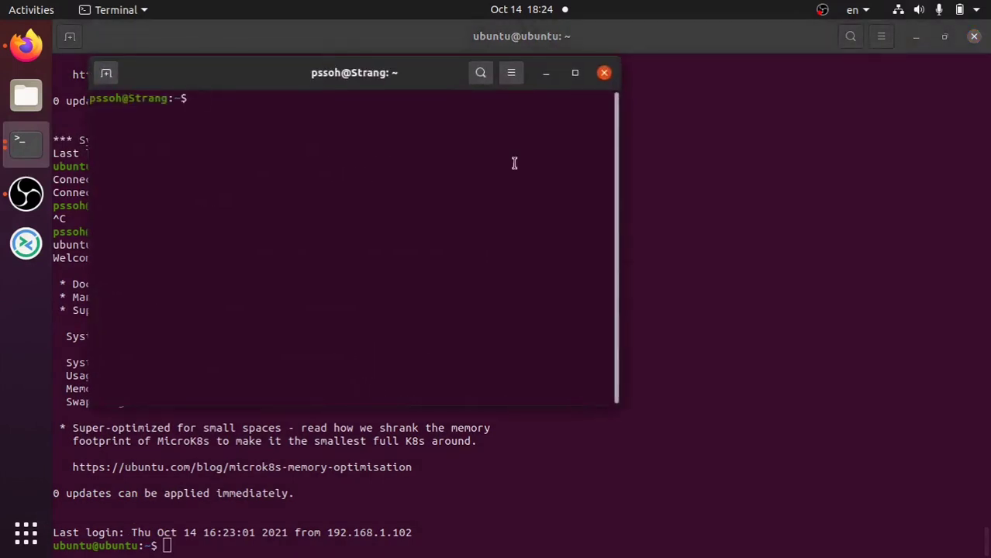
- Snap the local terminal to the right half and the Pi session to the left half
left_click_drag(361, 72, 988, 108)
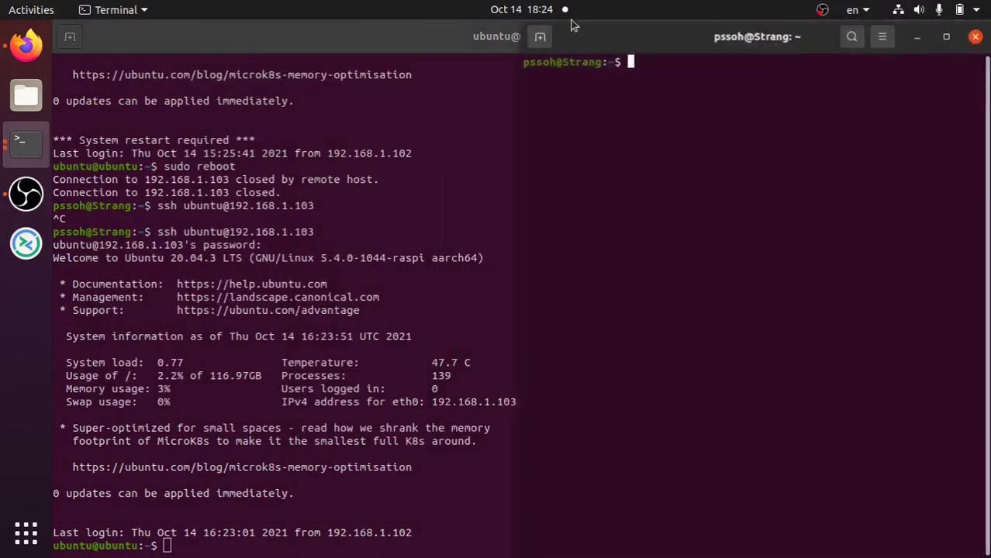
double_click(396, 37)
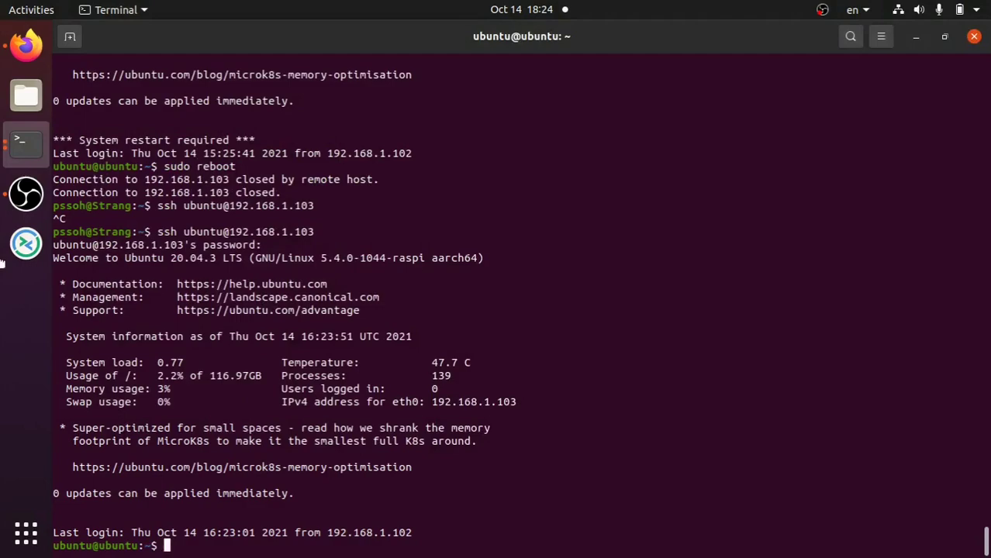
key("super+Down")
left_click_drag(243, 45, 1, 210)
left_click(638, 205)
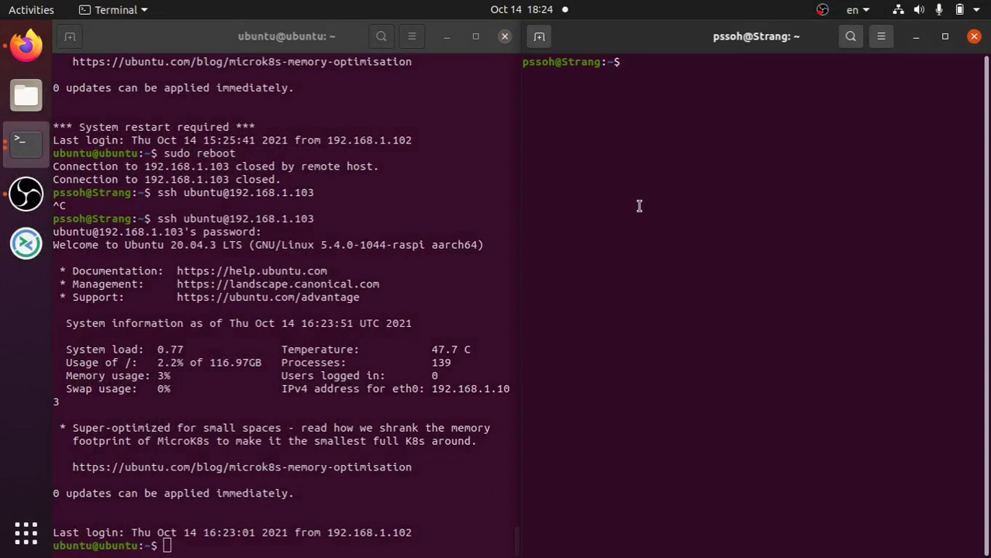
- Scan the 192.168.1.0/24 network with nmap from the right-hand terminal
type("nmpa")
key("BackSpace")
key("BackSpace")
type("ap 192.168")
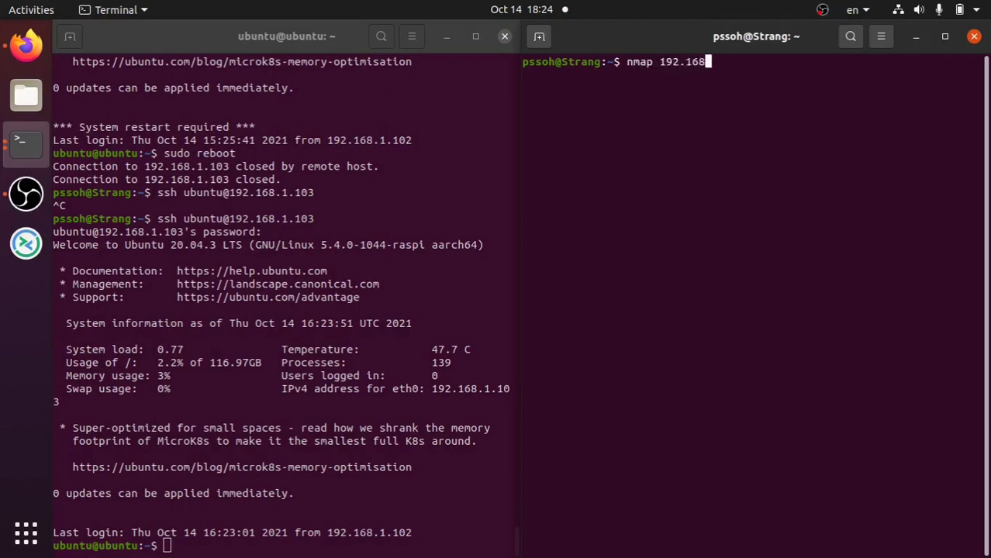
type(".1.0/24")
key("Return")
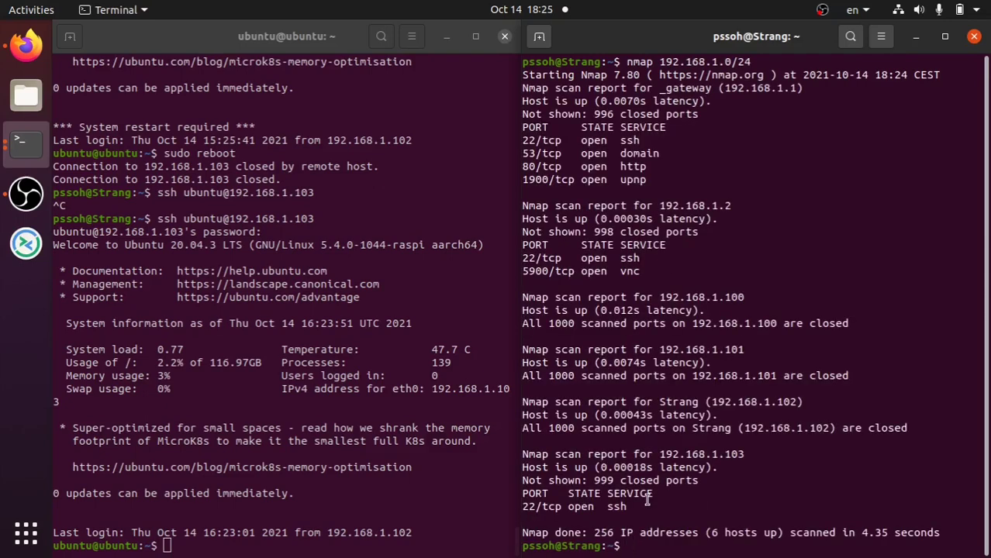
left_click(348, 476)
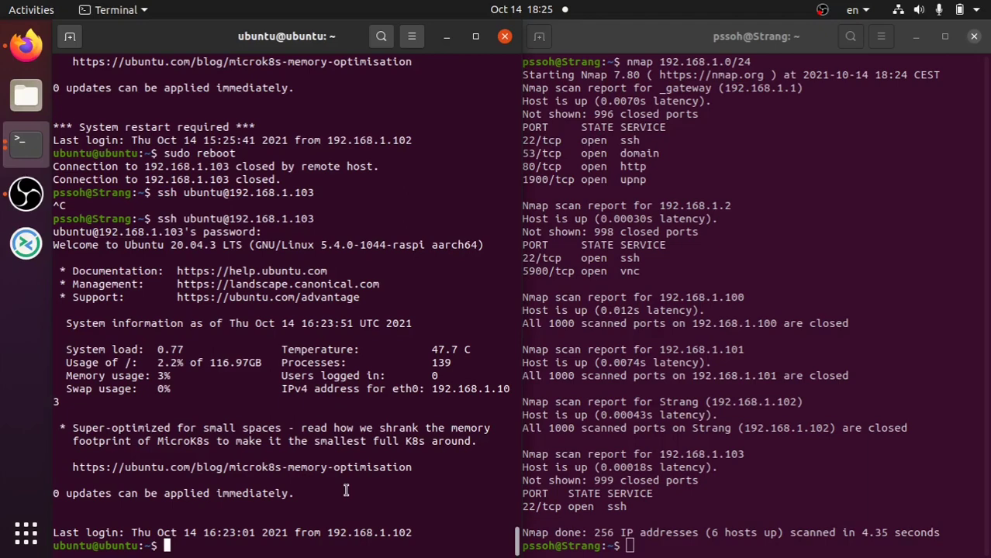
- Install apache2 on the Pi with sudo apt install, confirming with y
type("sudo apt")
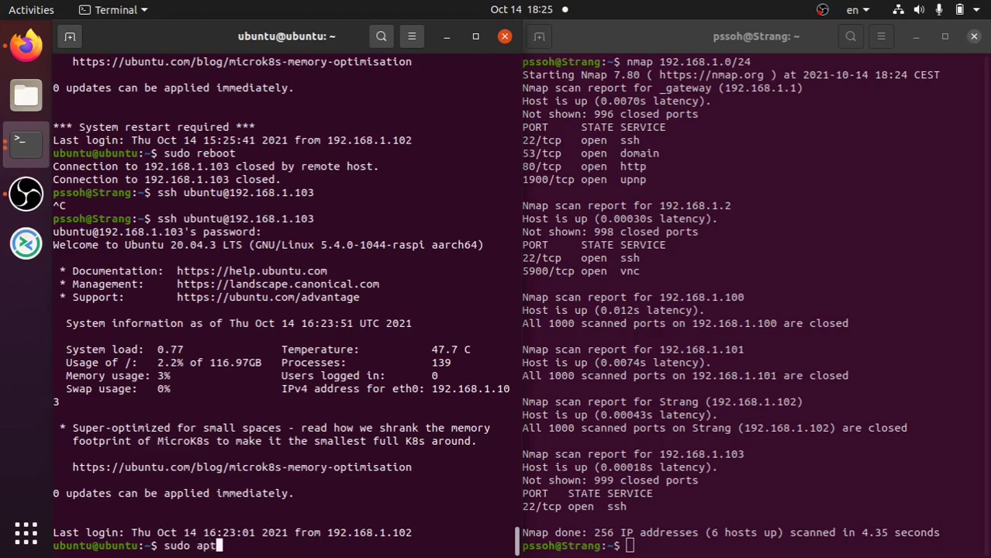
type(" install ap")
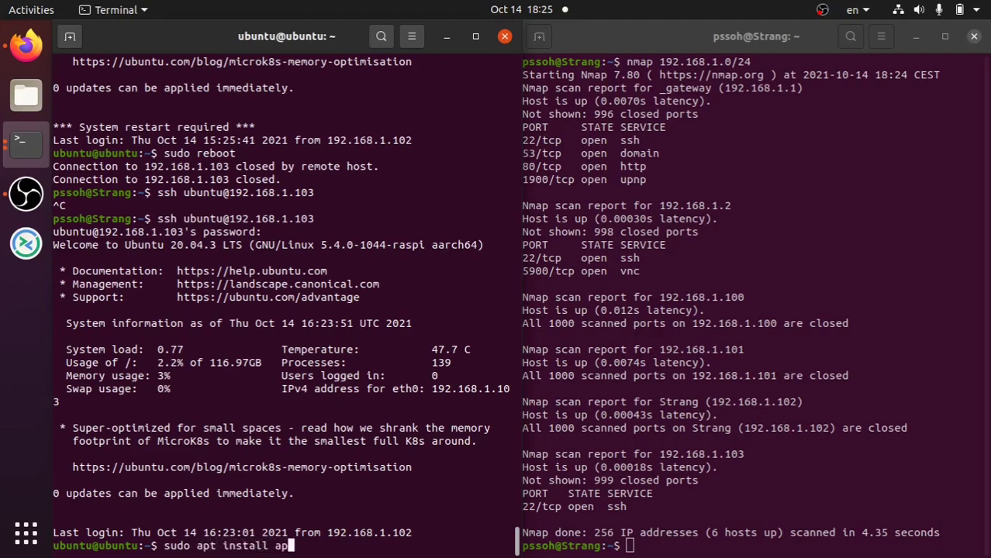
type("ache2")
key("Return")
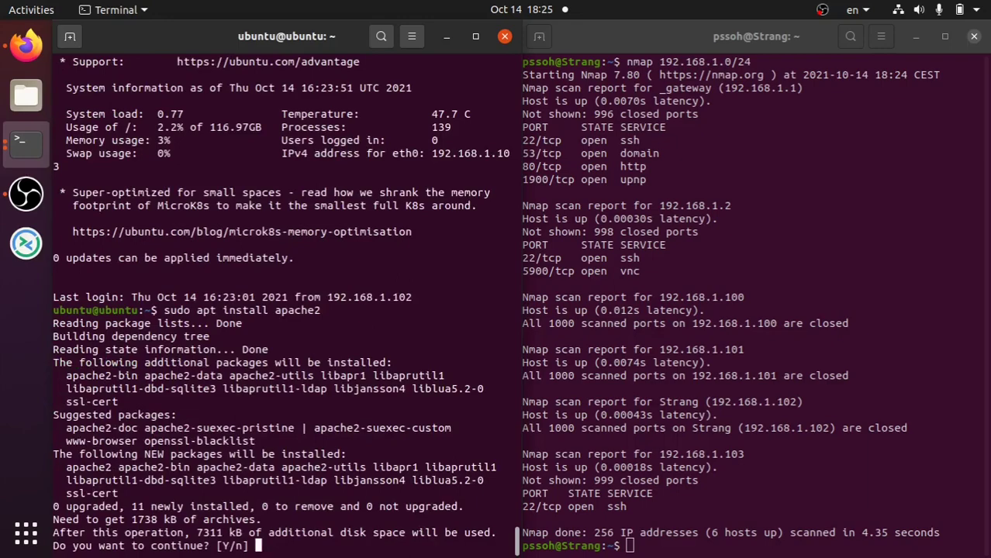
type("y")
key("Return")
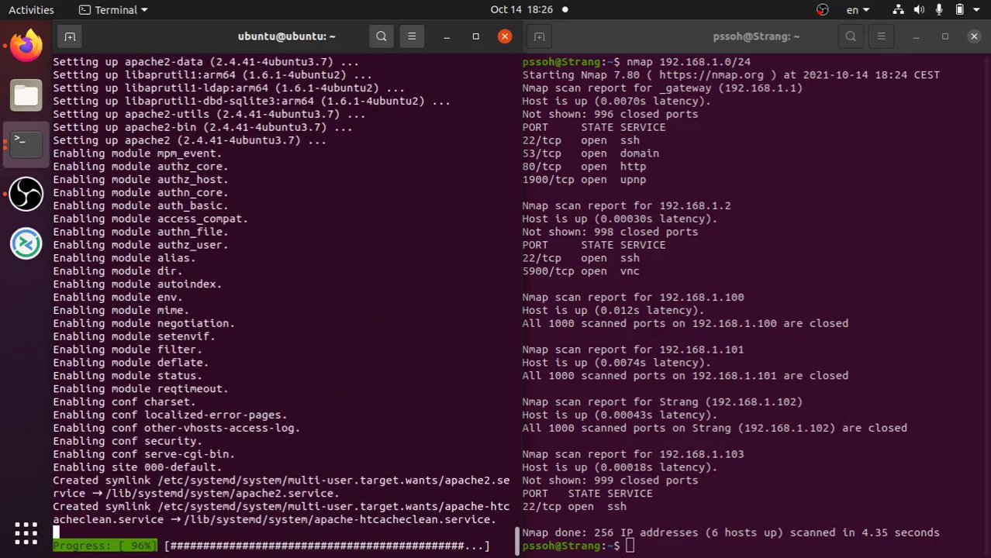
- Rescan 192.168.1.103/24 with nmap and highlight the newly open port 80 http
left_click(800, 519)
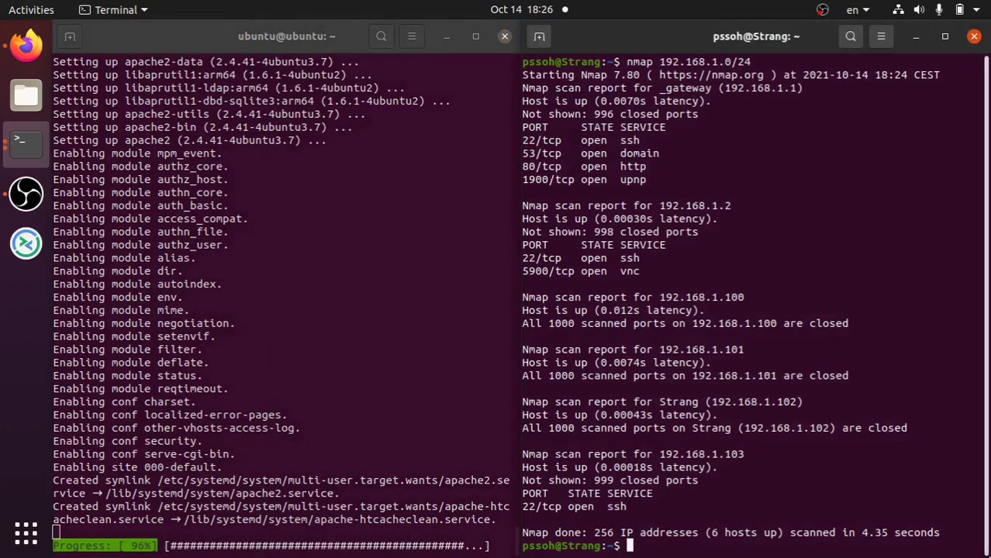
key("Up")
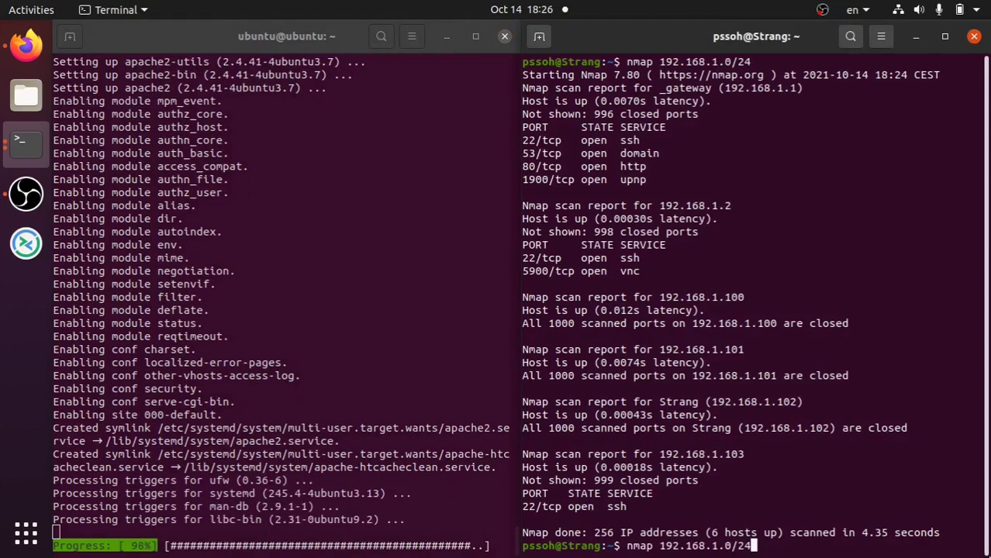
key("BackSpace")
key("BackSpace")
key("BackSpace")
key("BackSpace")
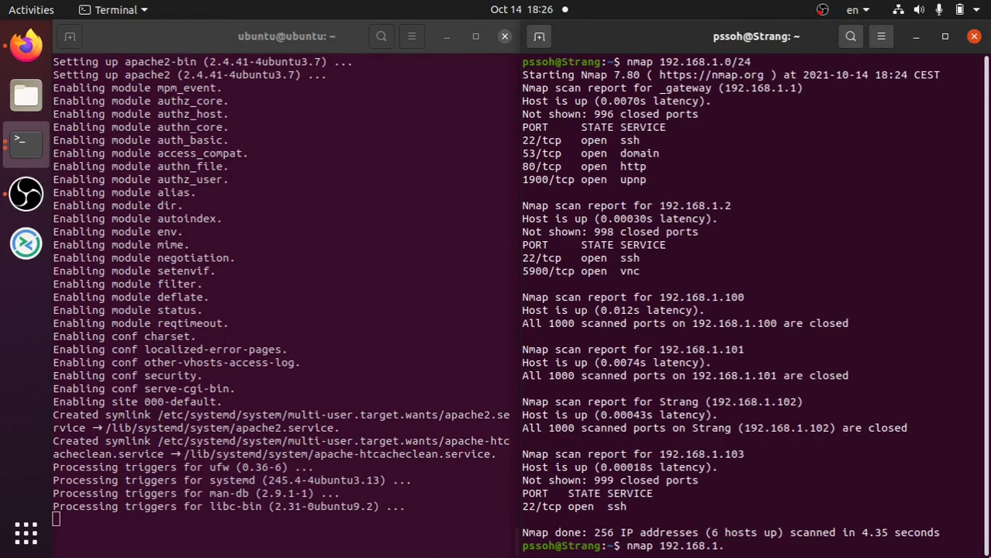
type("103")
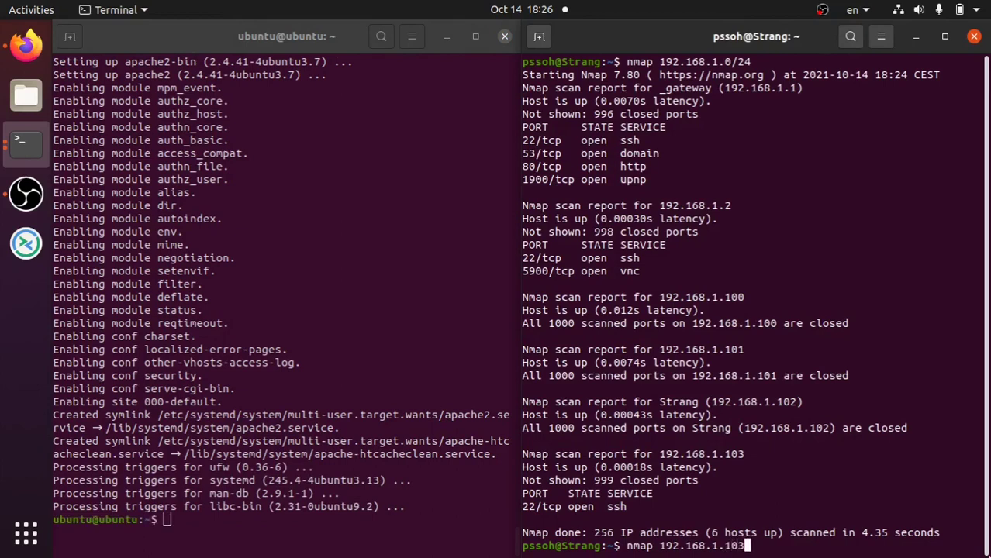
type("/24")
key("Return")
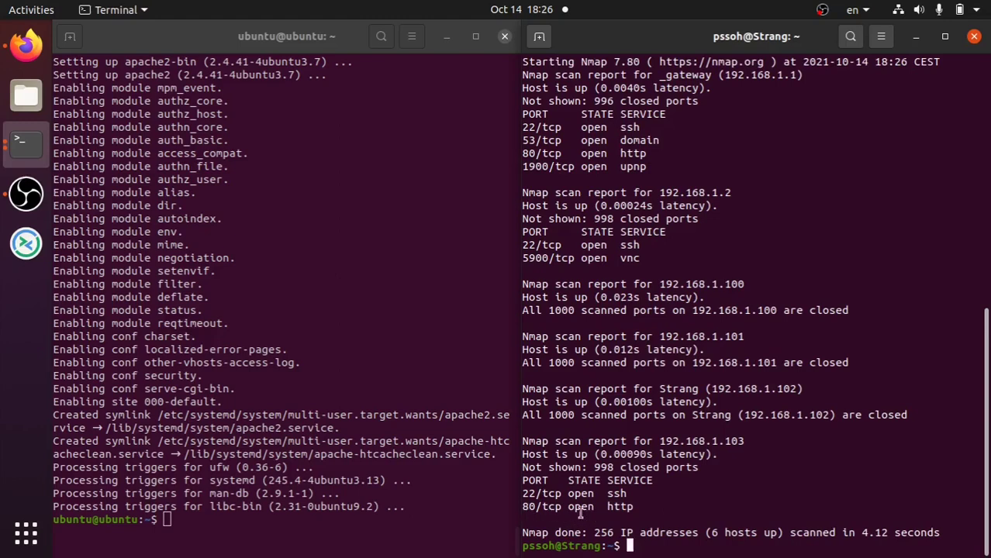
left_click_drag(641, 506, 610, 506)
left_click(665, 504)
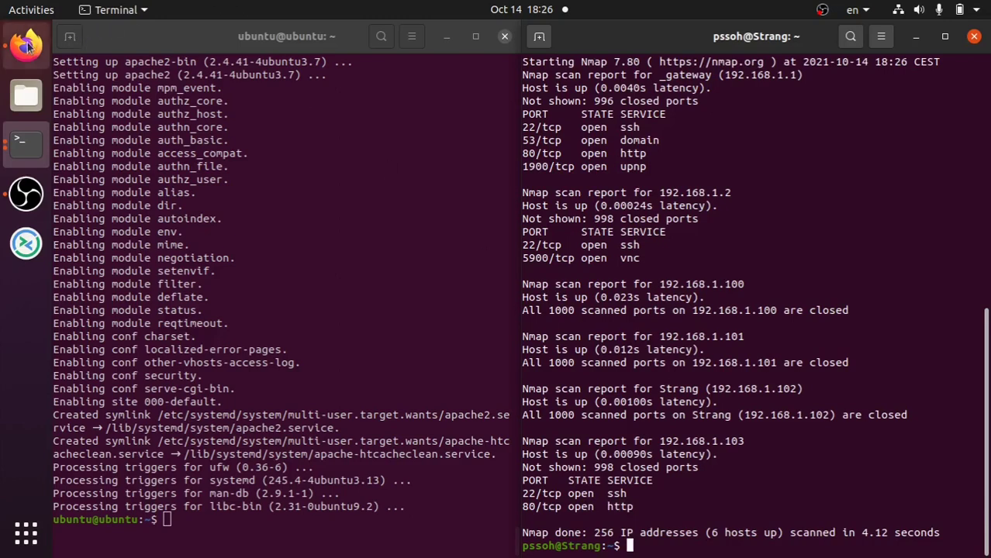
- Load 192.168.1.103 in Firefox to see the Apache default page, then open the TL-WR840N bookmark
left_click(27, 45)
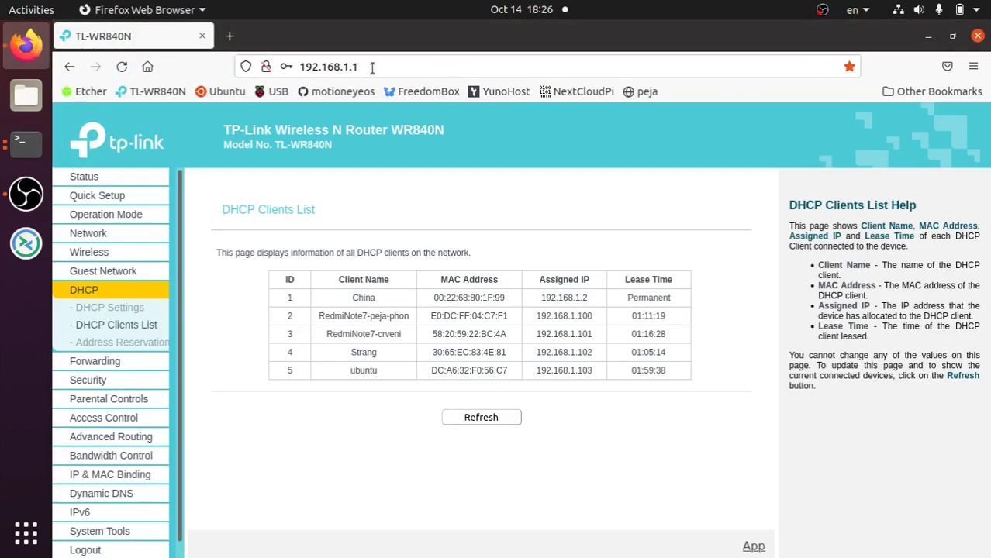
left_click(372, 67)
left_click(424, 65)
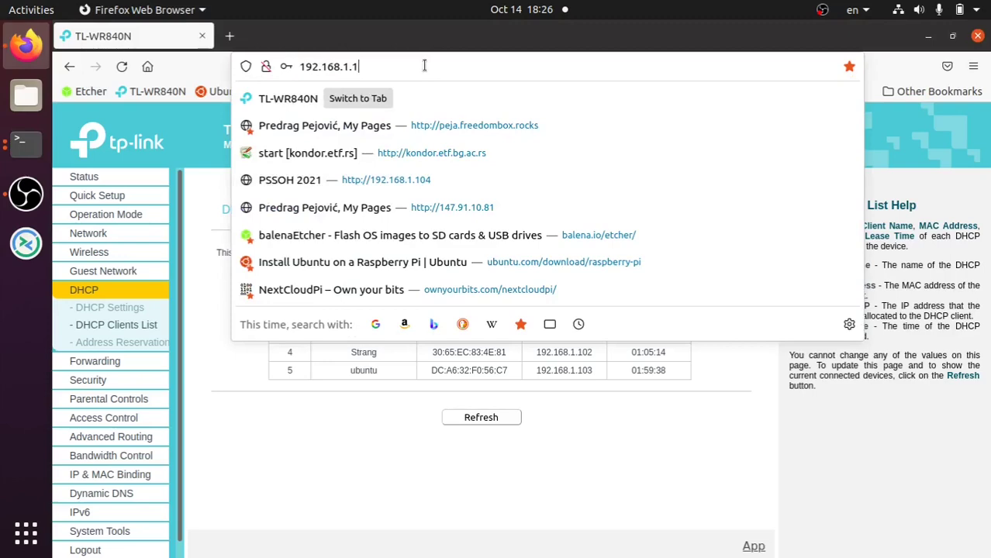
type("03")
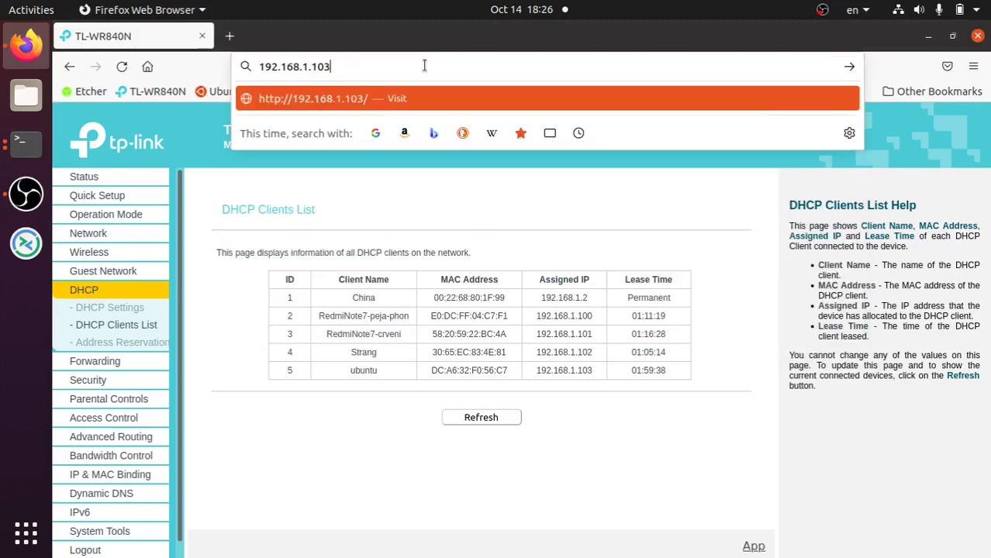
key("Return")
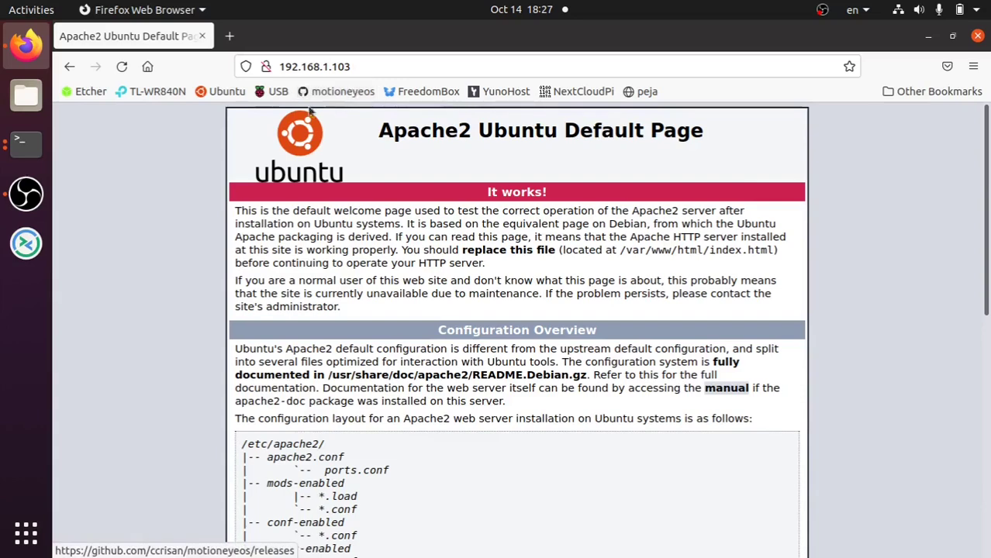
left_click(162, 94)
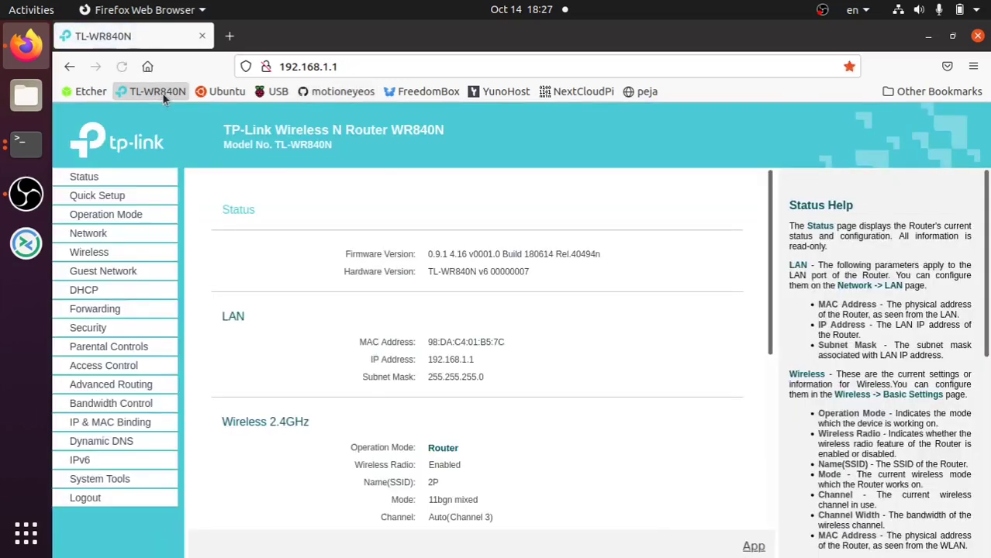
- Delete the old port-80 virtual server rule from the router's forwarding list
left_click(108, 317)
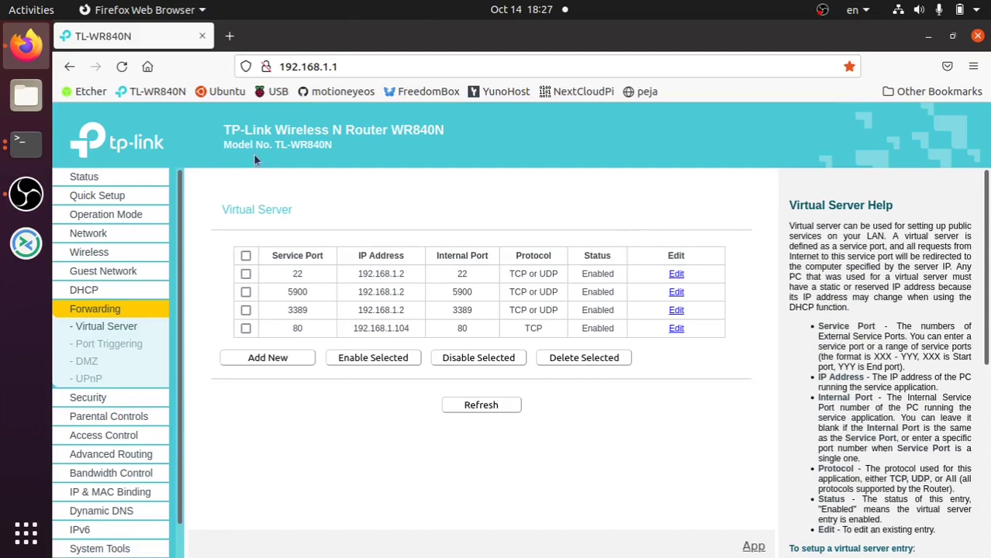
left_click(246, 328)
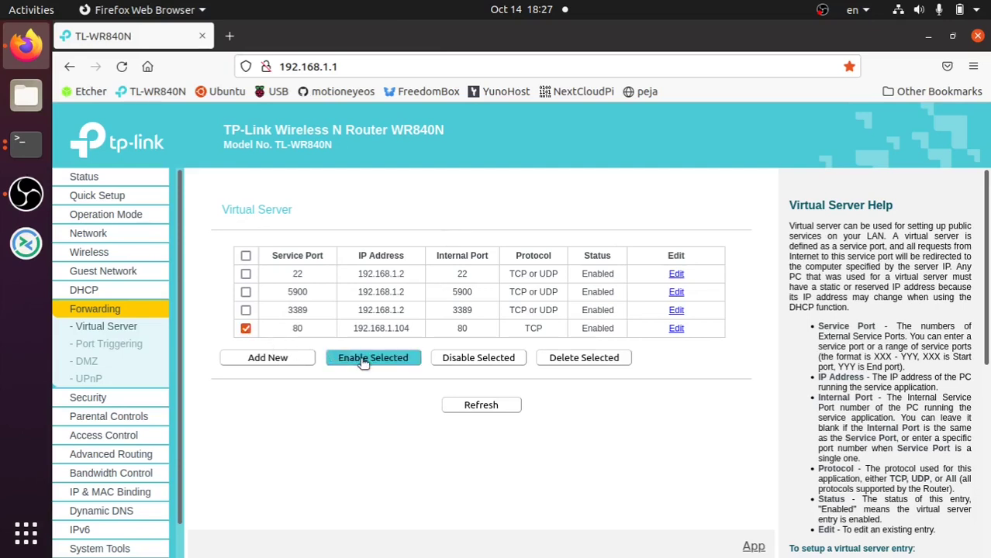
left_click(577, 359)
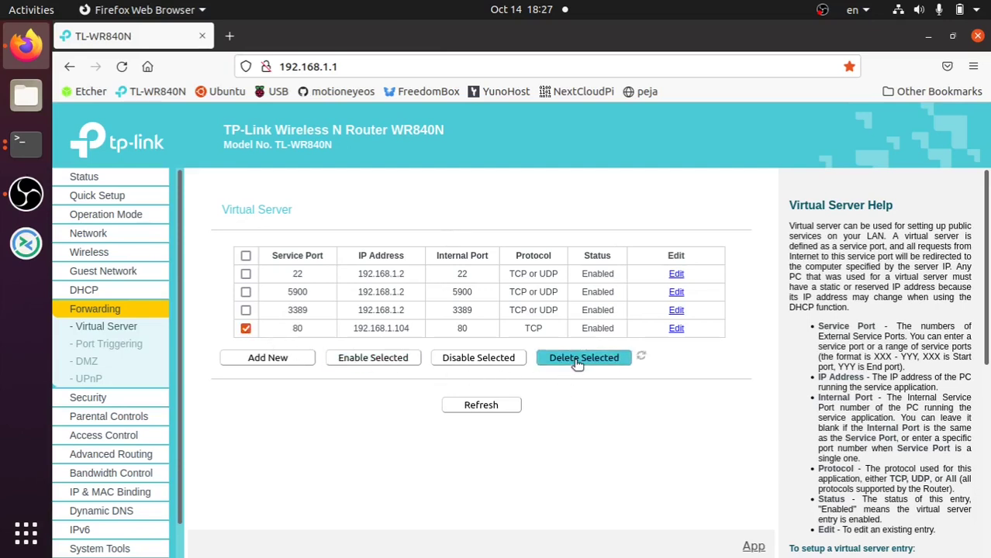
- Add and save a virtual server rule forwarding HTTP port 80 TCP to 192.168.1.103
left_click(264, 341)
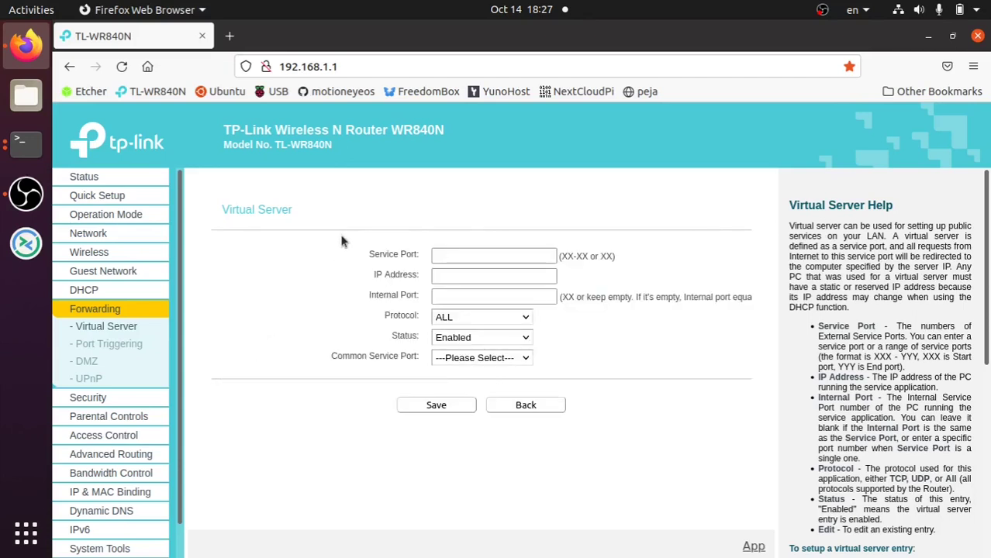
left_click(454, 359)
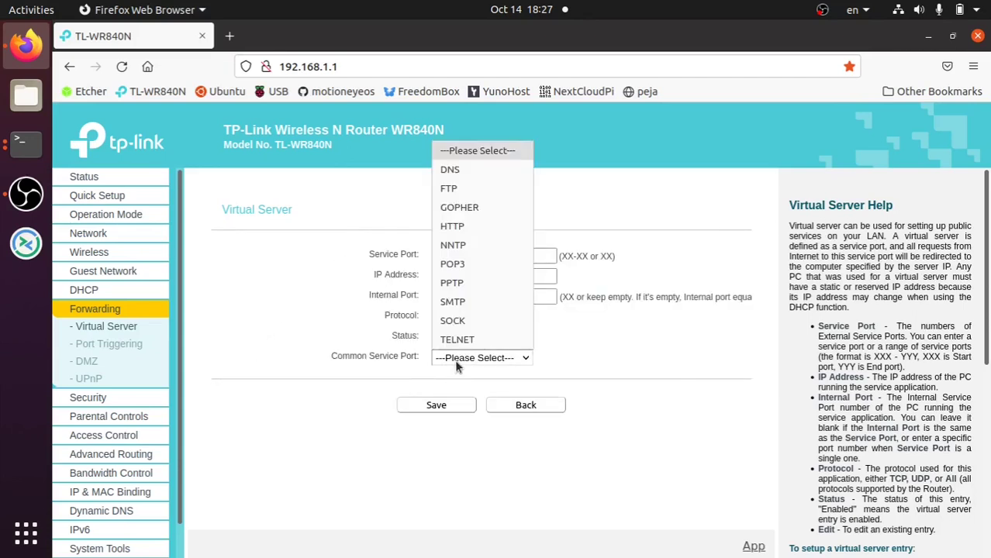
left_click(487, 227)
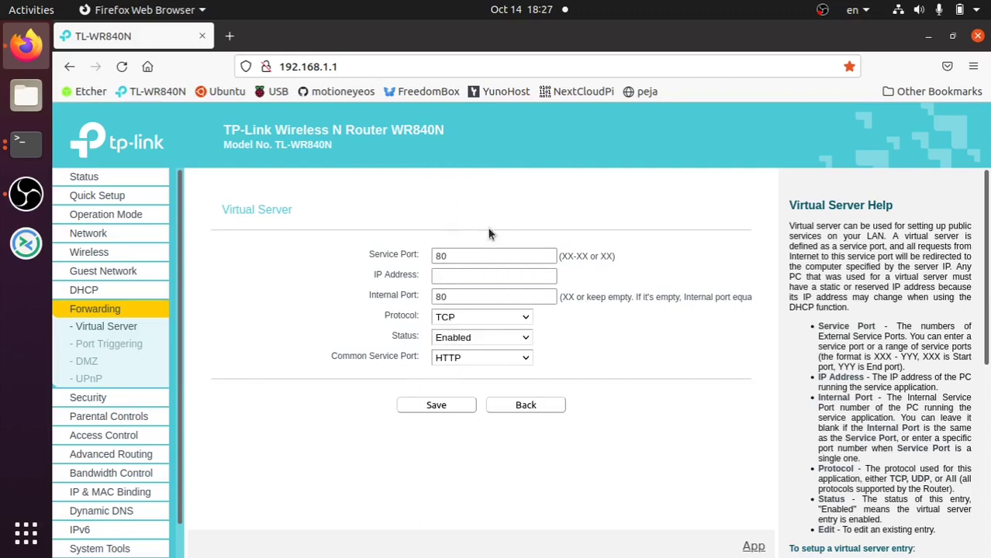
left_click(490, 359)
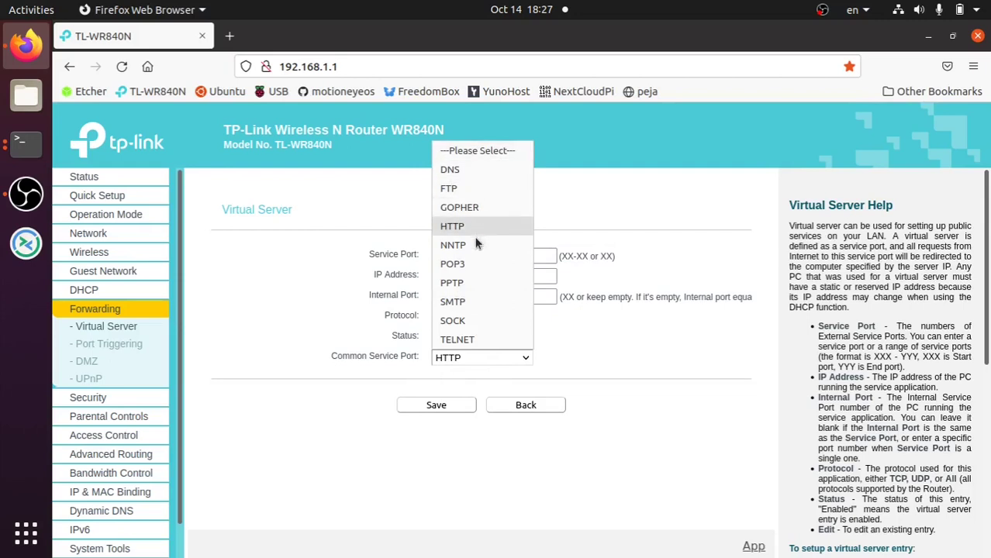
left_click(623, 362)
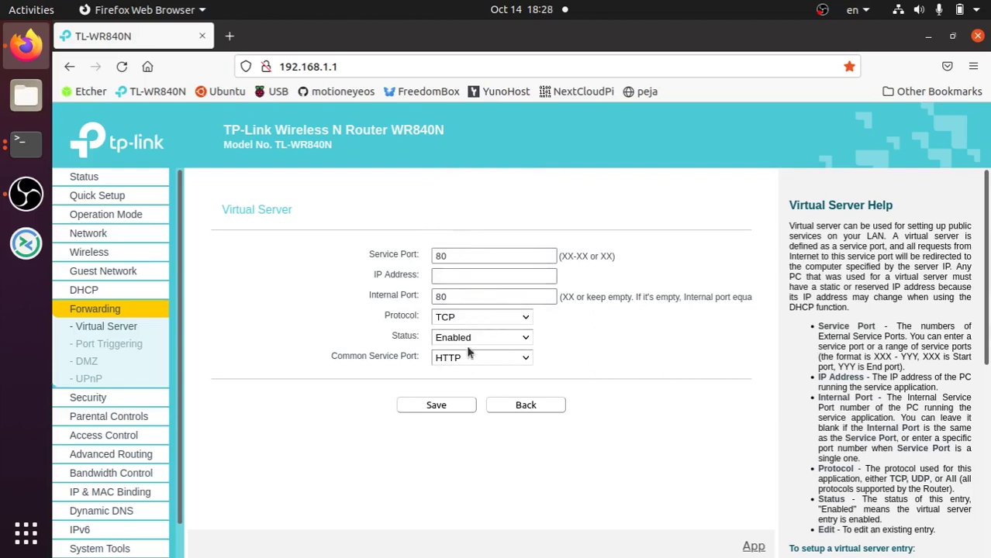
left_click(486, 275)
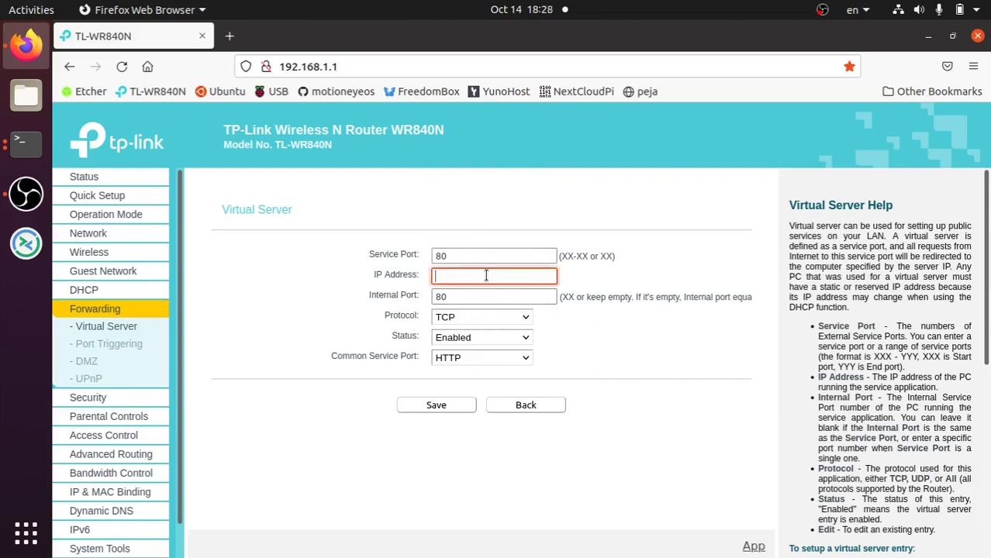
type("192.168.1.103")
left_click(442, 405)
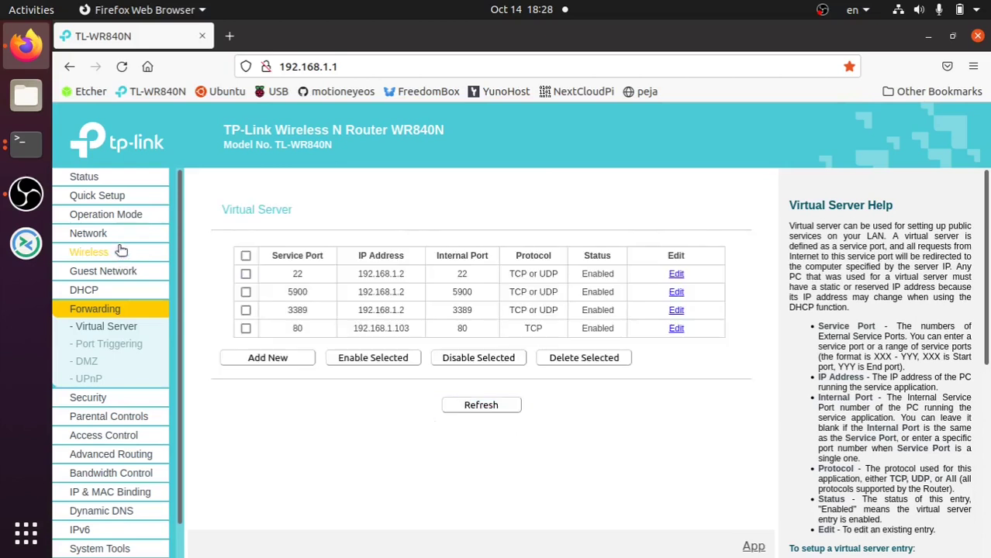
left_click(202, 37)
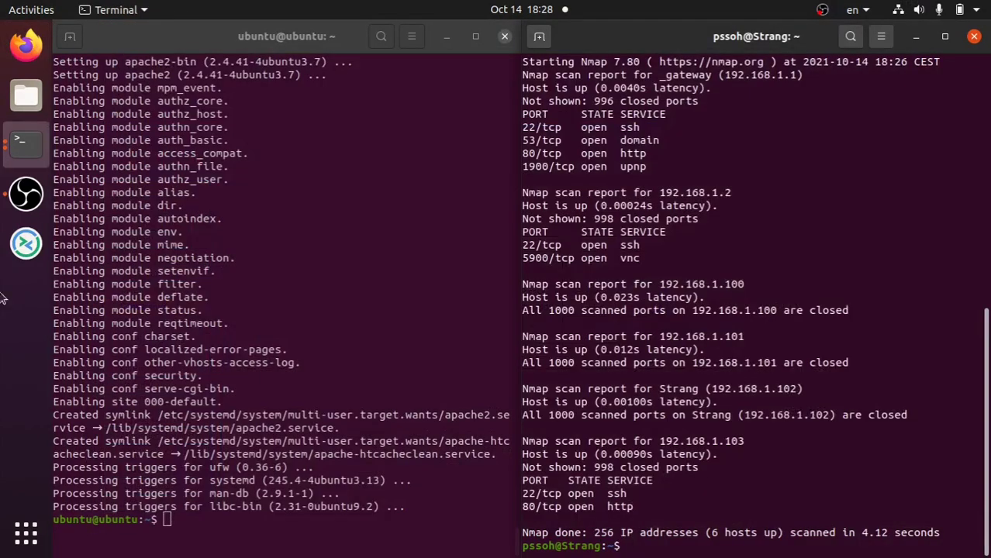
- Launch Remmina and connect to the 'home' remote desktop with its VNC password
left_click(36, 244)
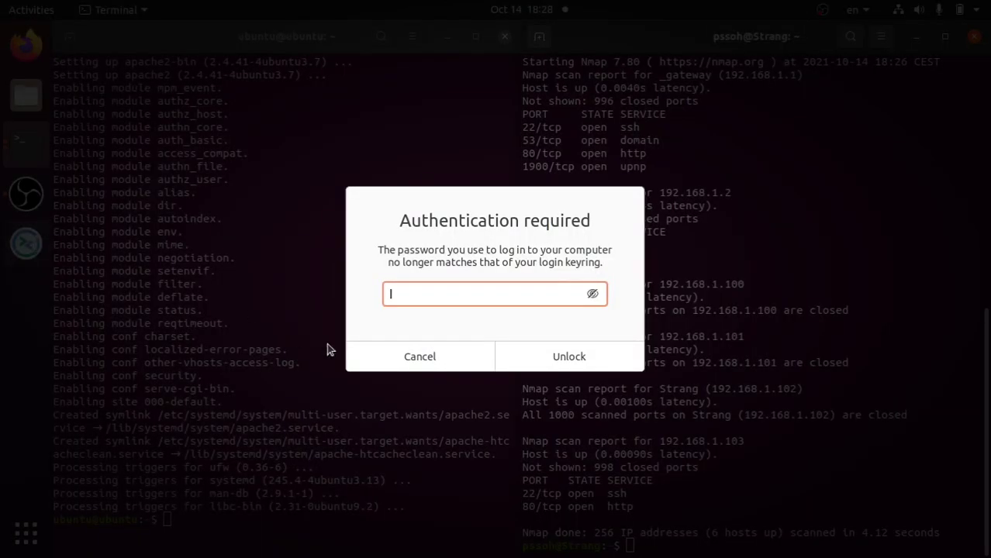
left_click(386, 352)
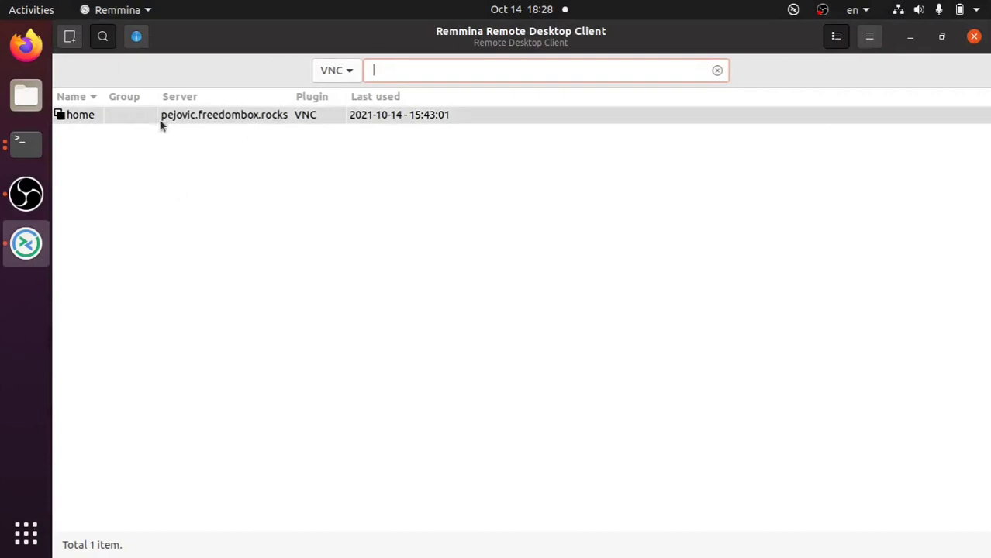
left_click(182, 116)
double_click(183, 116)
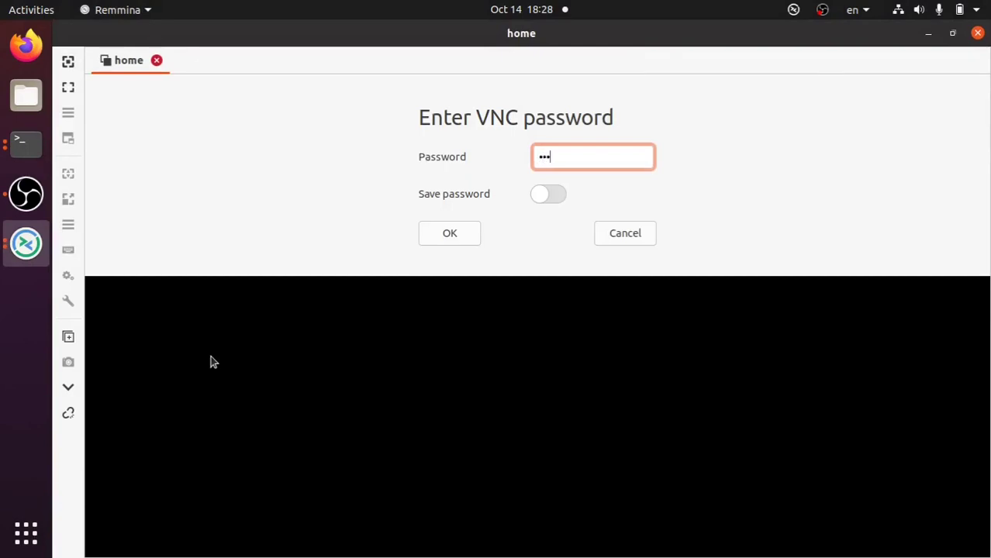
key("Return")
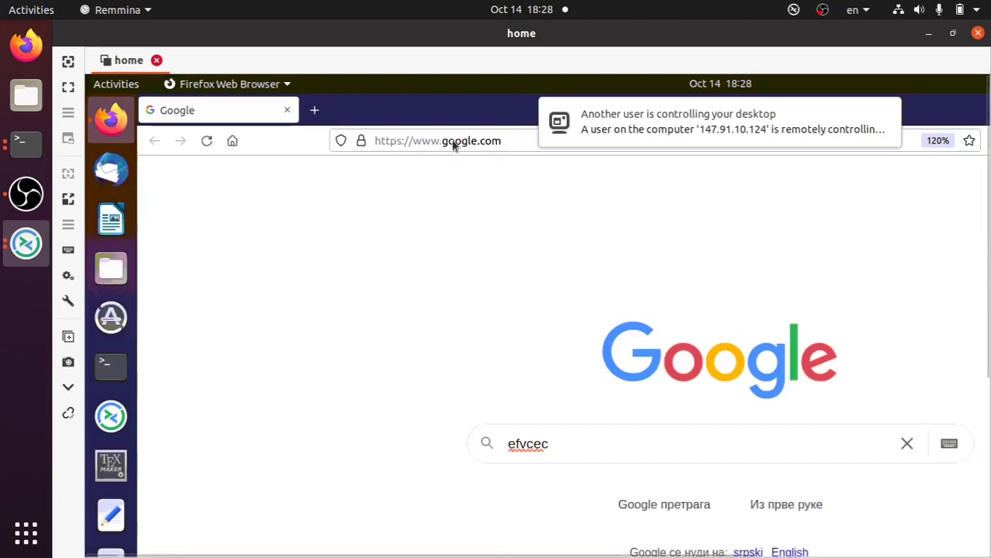
- In the remote Firefox, load 147.91.10.124 to see the Apache2 Ubuntu Default Page
left_click(454, 143)
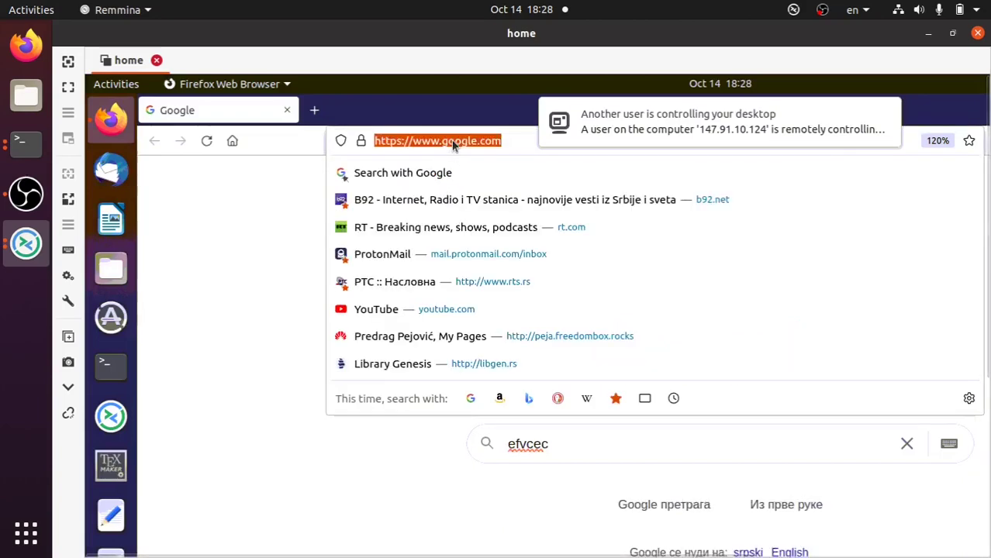
type("14")
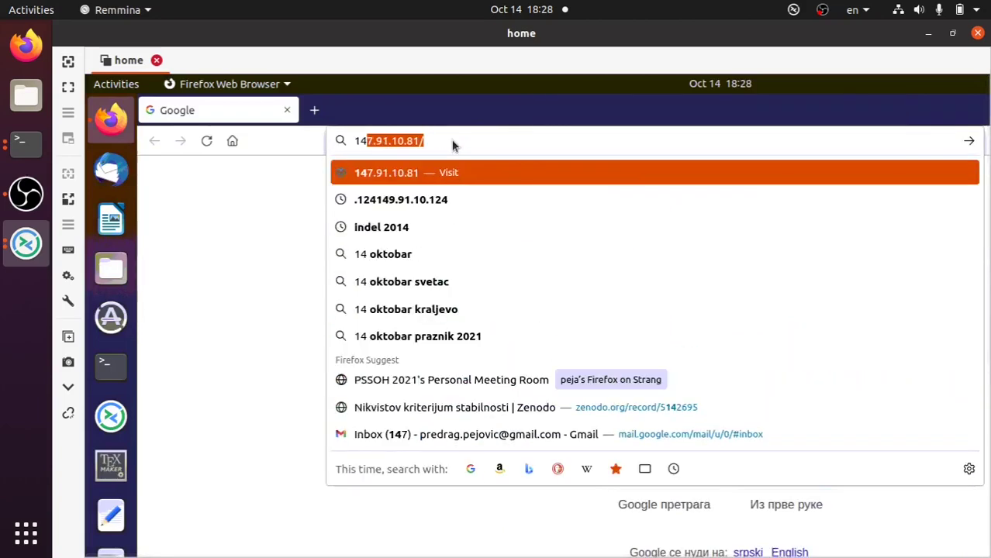
type("7.91.")
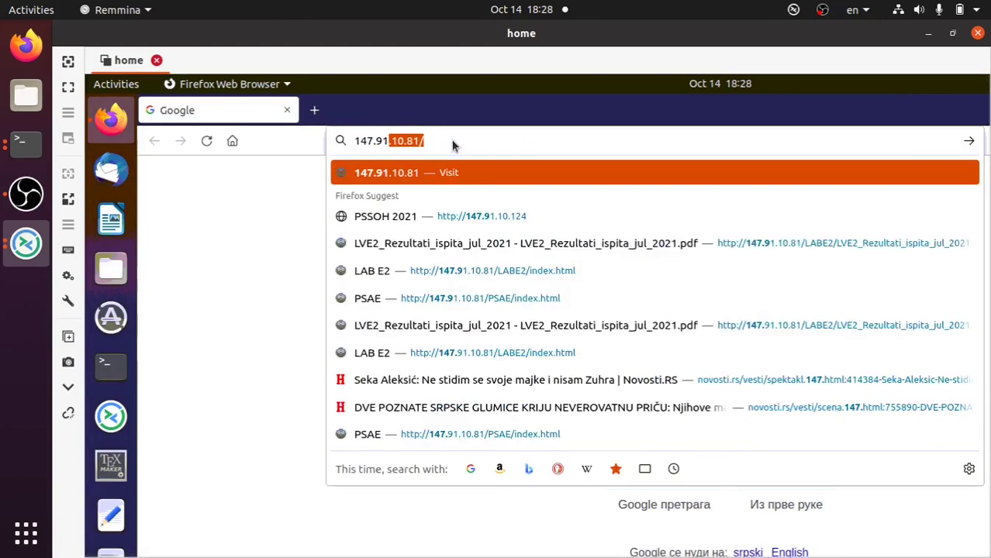
type("10")
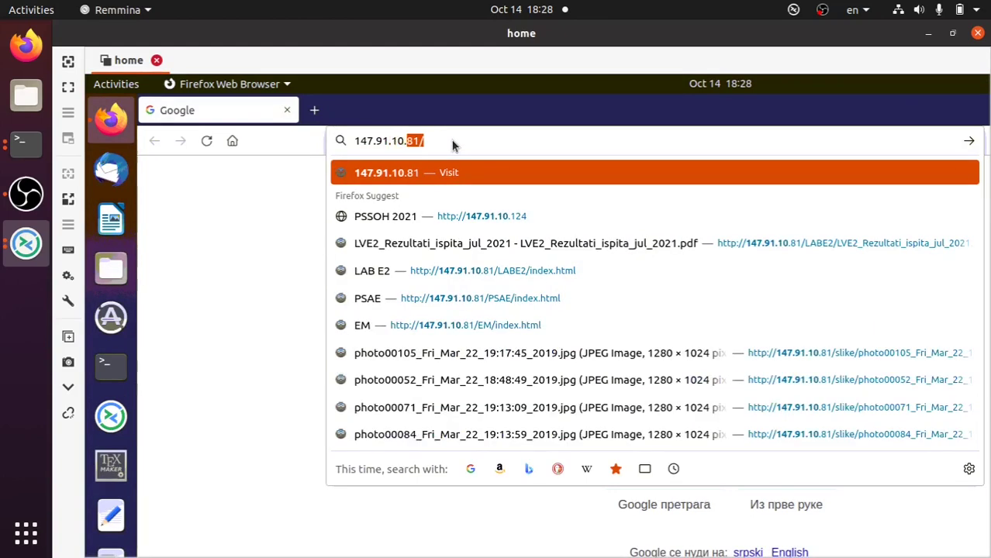
type(".124")
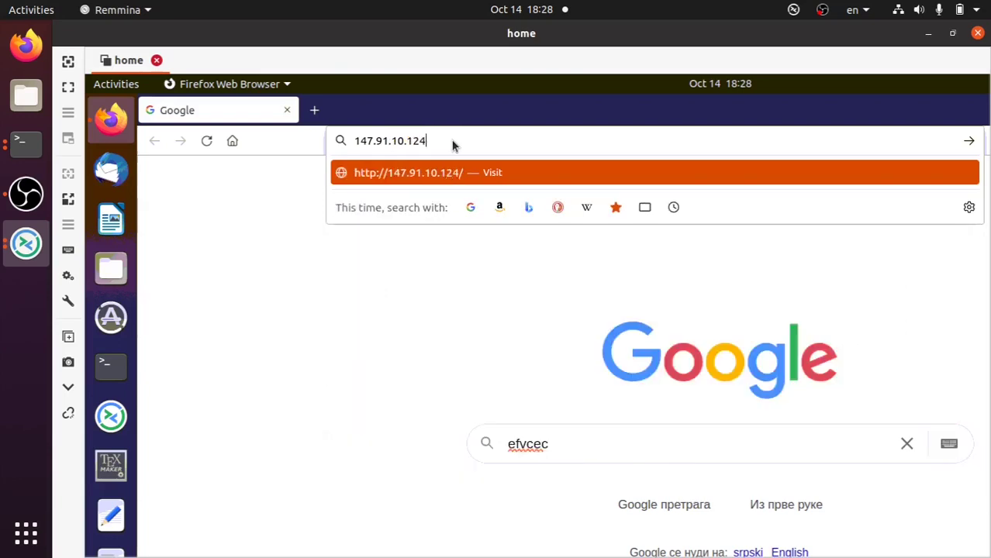
key("Return")
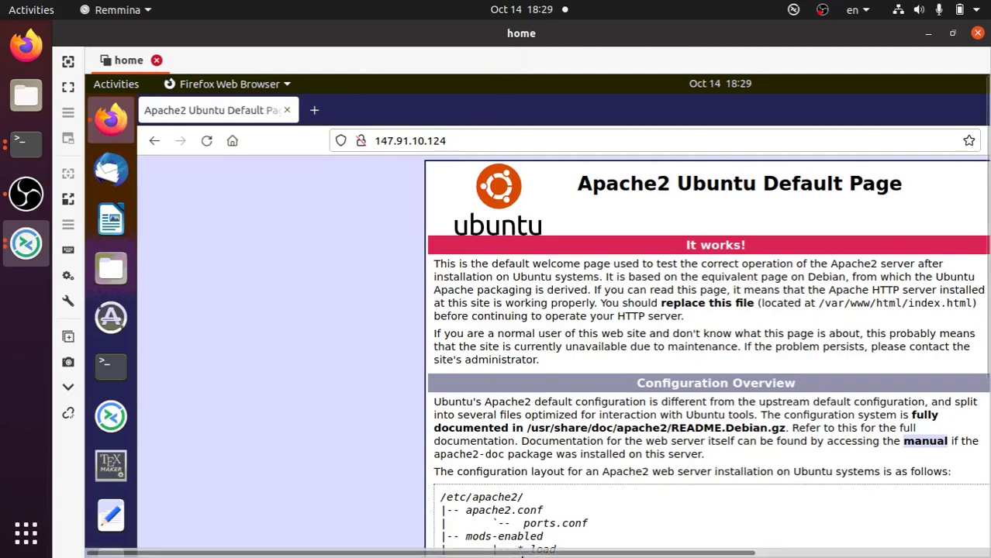
left_click_drag(528, 552, 663, 537)
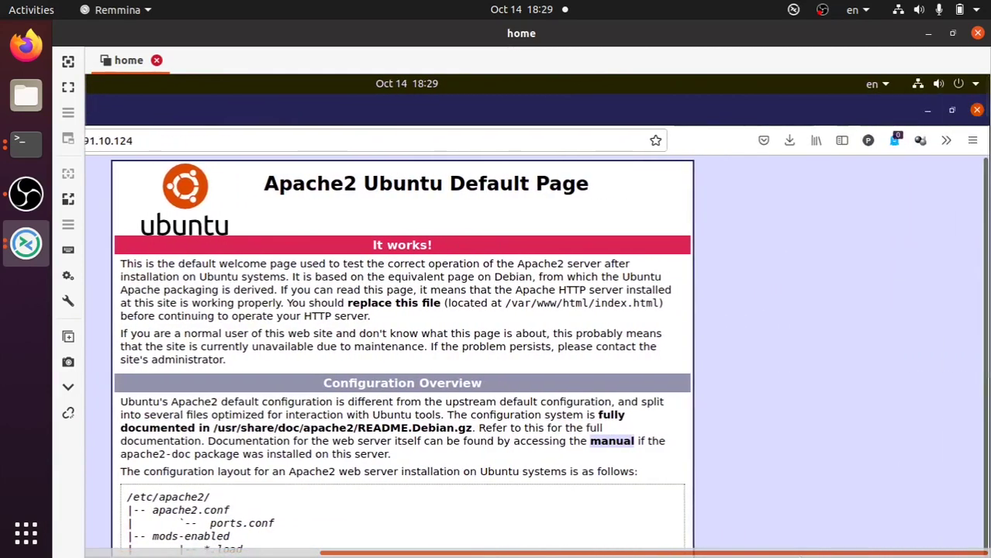
left_click_drag(986, 294, 986, 190)
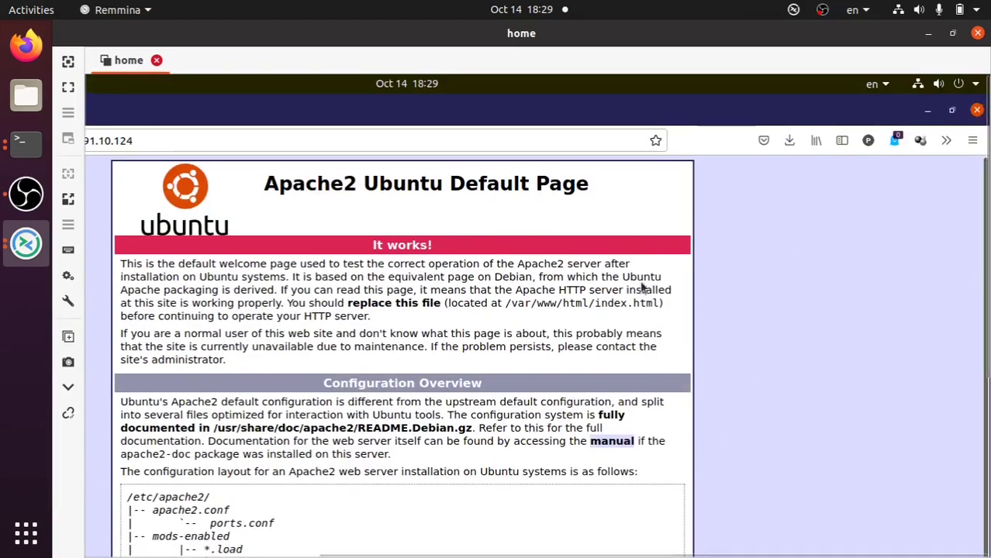
left_click_drag(351, 552, 117, 530)
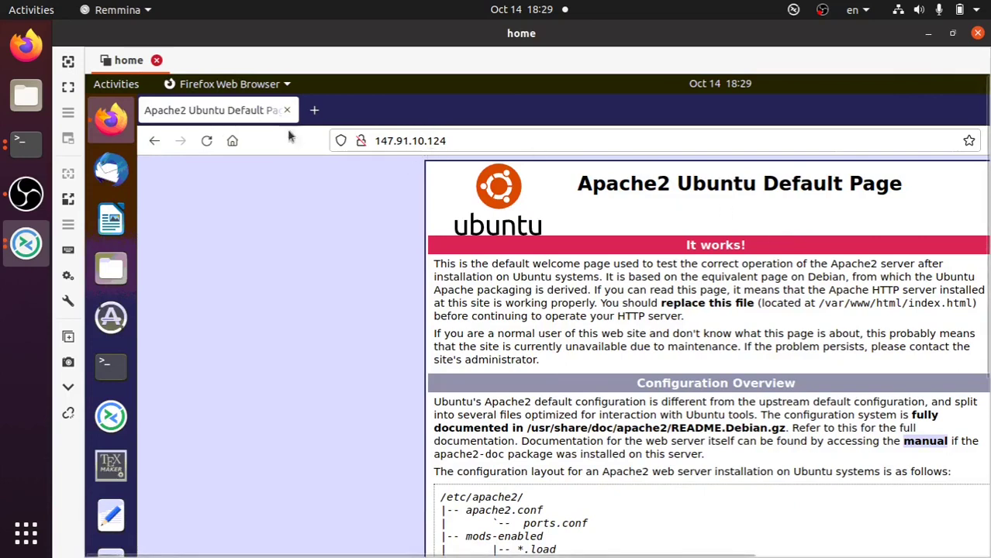
left_click(26, 45)
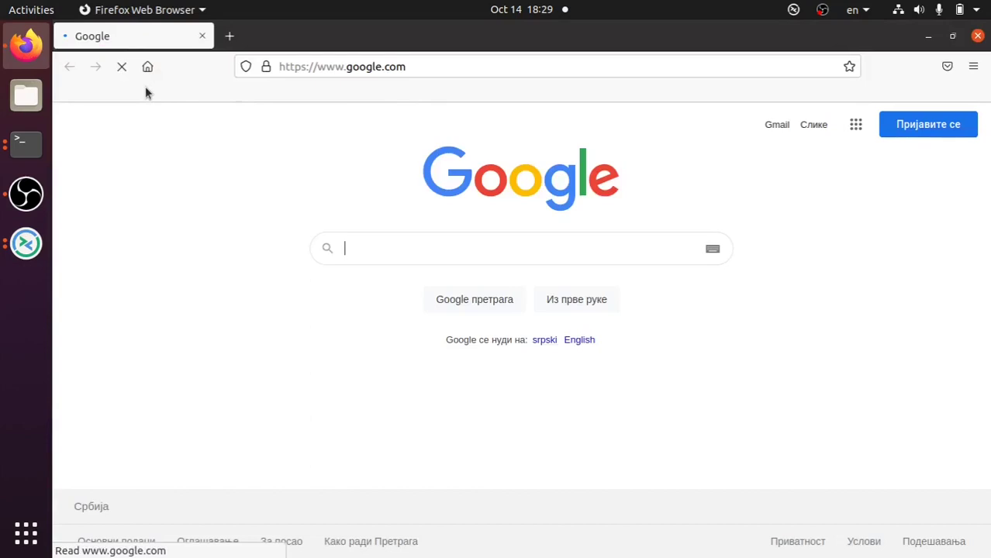
- Load 192.168.1.103 in the local Firefox to confirm the Apache default page
left_click(350, 66)
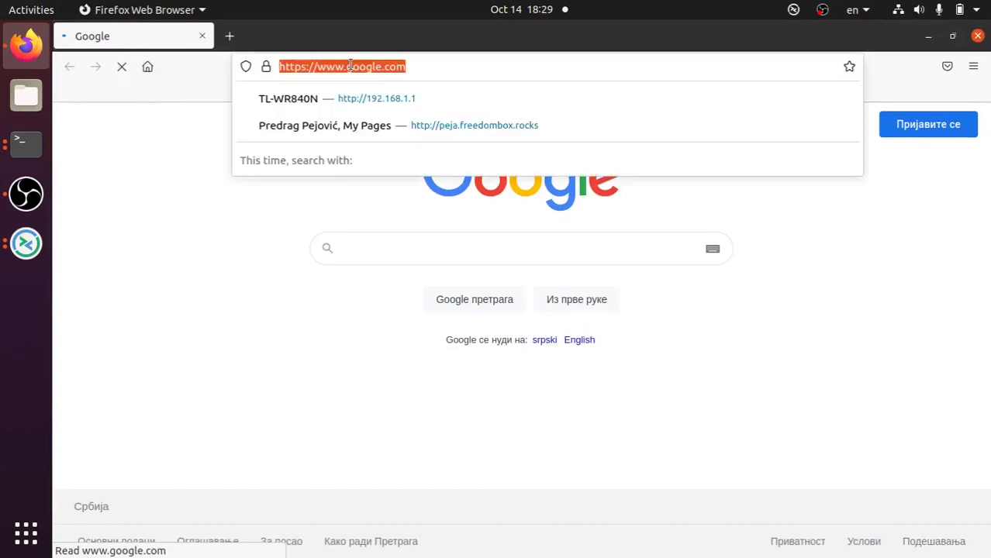
type("192.1")
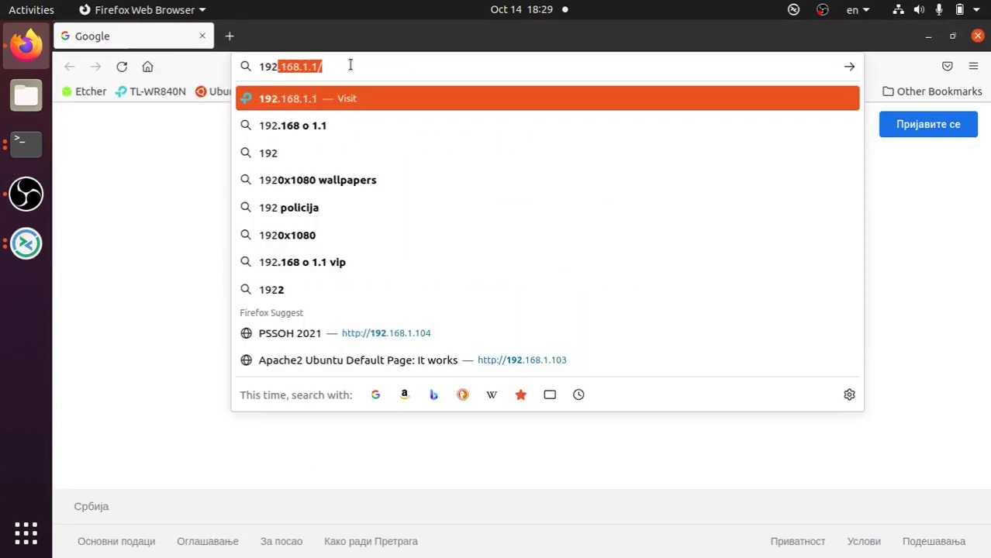
type("68")
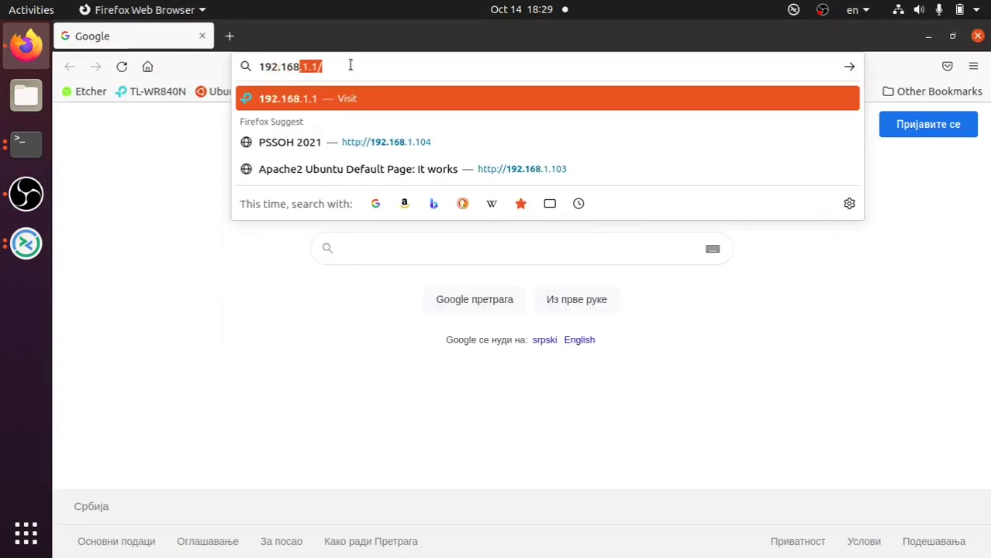
type(".1.10")
key("Return")
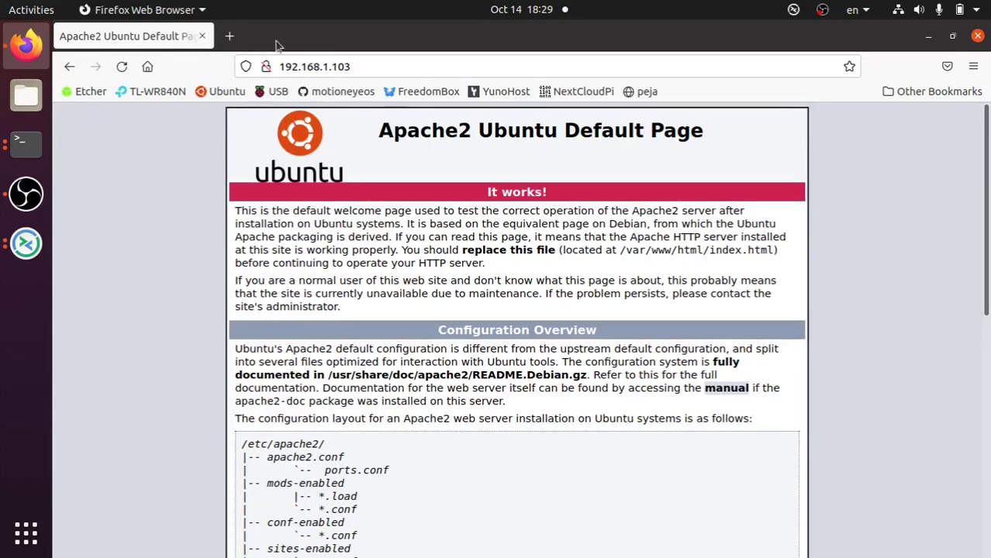
left_click(274, 65)
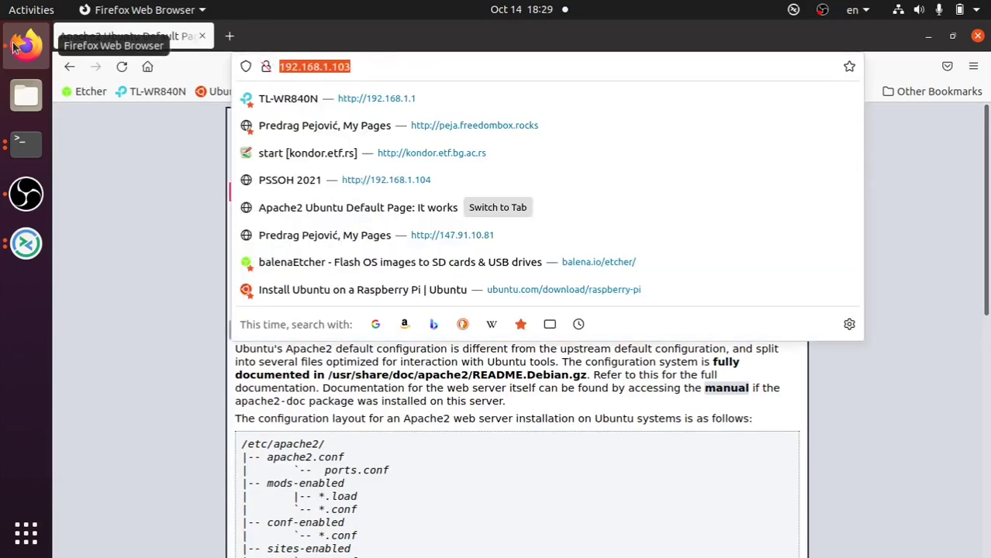
left_click(148, 371)
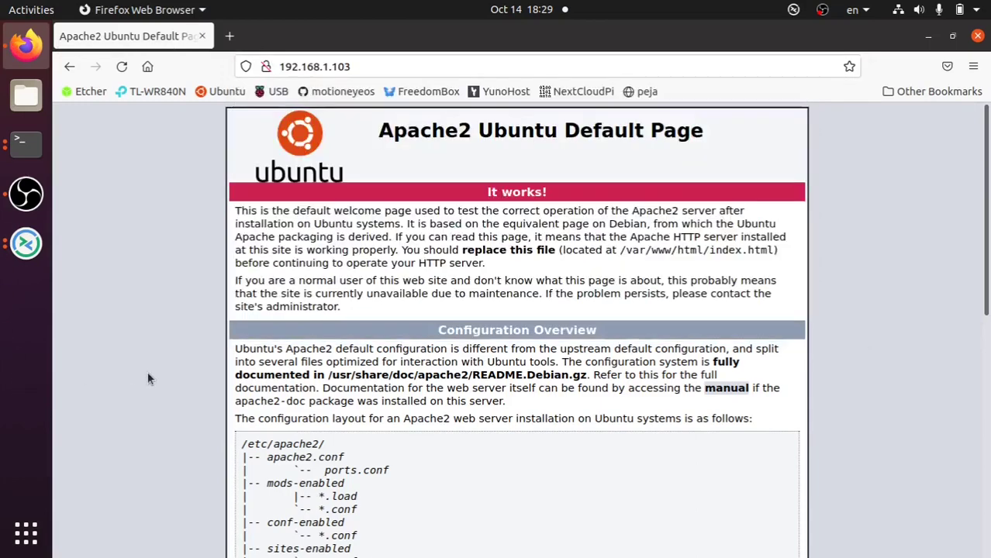
- Minimize Remmina and Firefox to bring the terminals back into view
left_click(26, 244)
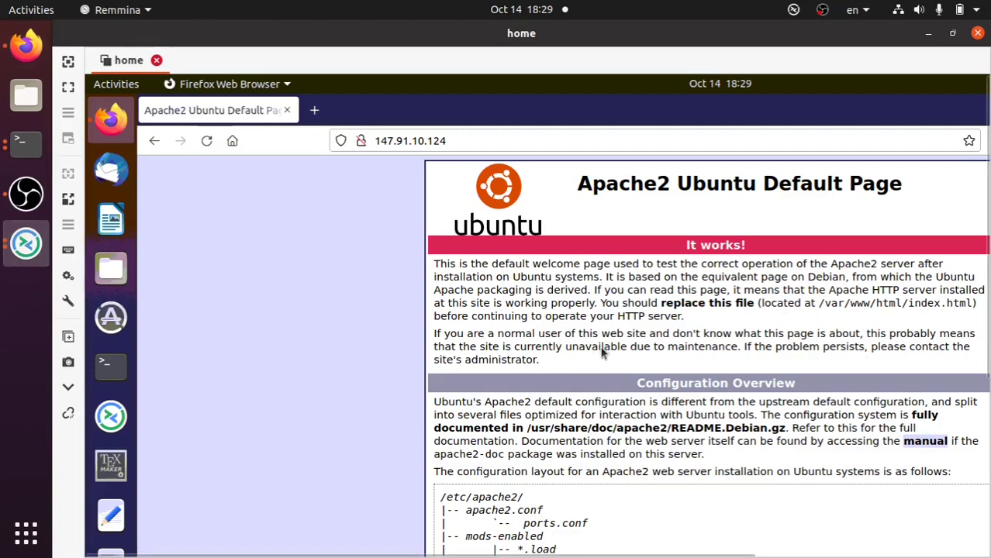
left_click(927, 34)
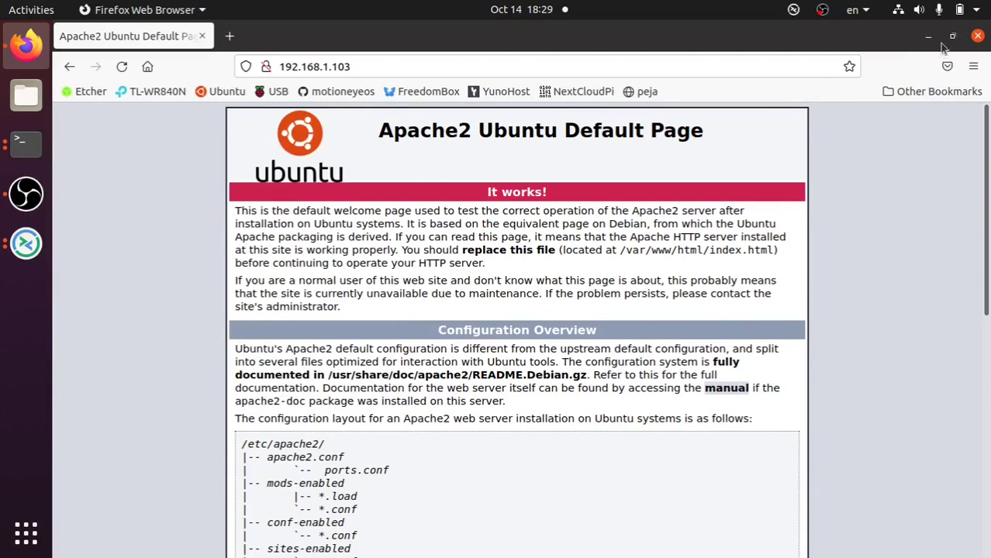
left_click(929, 37)
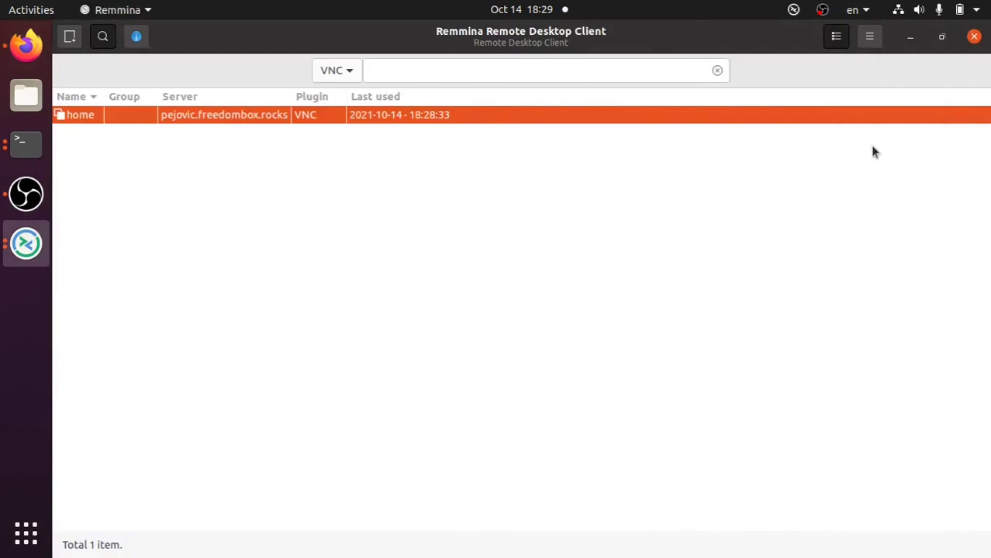
left_click(908, 39)
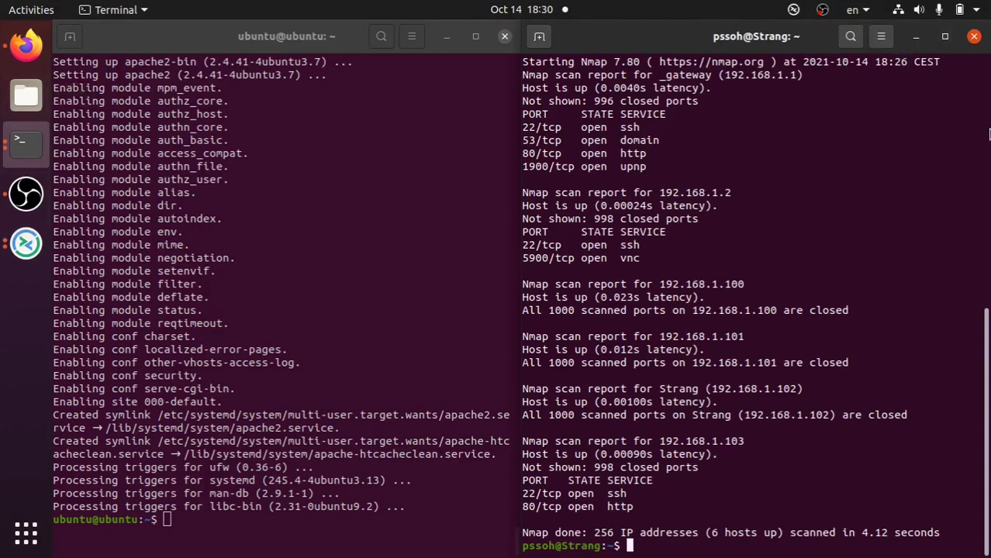
- Preview the desktop's index.html in Firefox, then close the page and minimize the browser
left_click(916, 43)
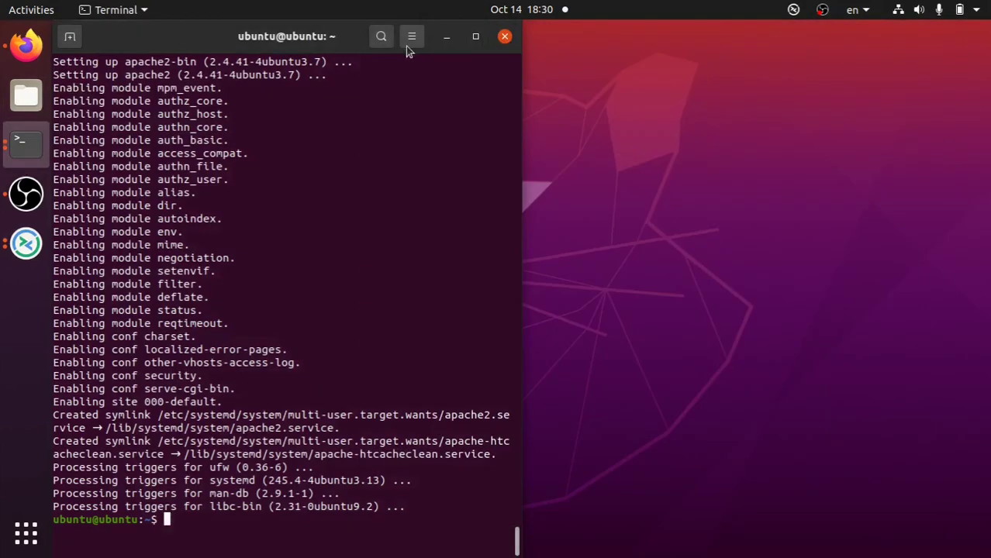
left_click(446, 37)
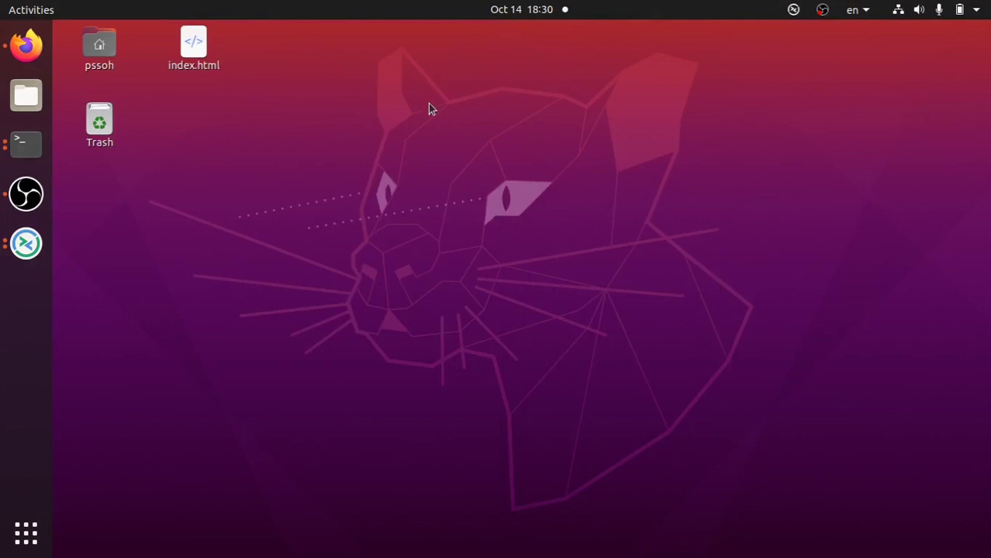
double_click(194, 48)
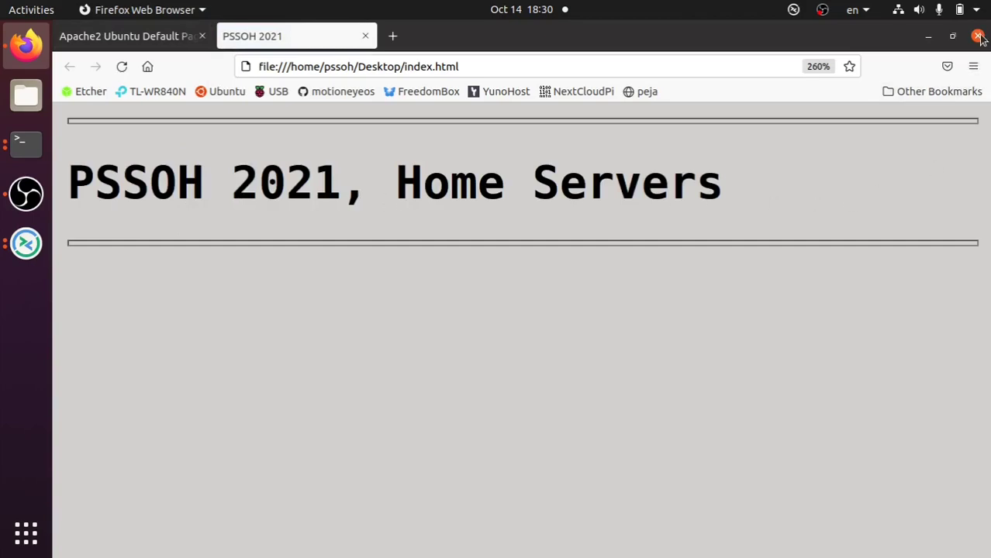
left_click(365, 35)
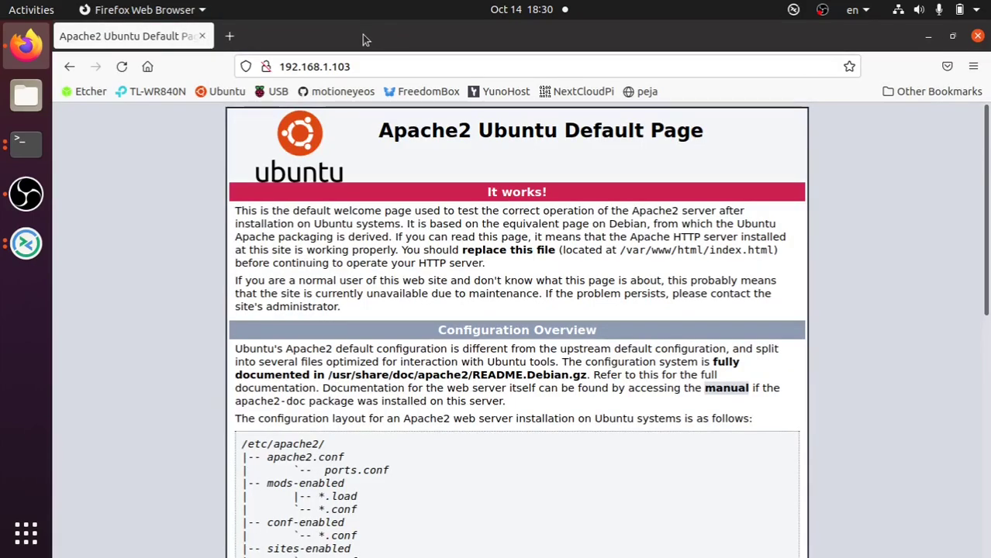
left_click(930, 36)
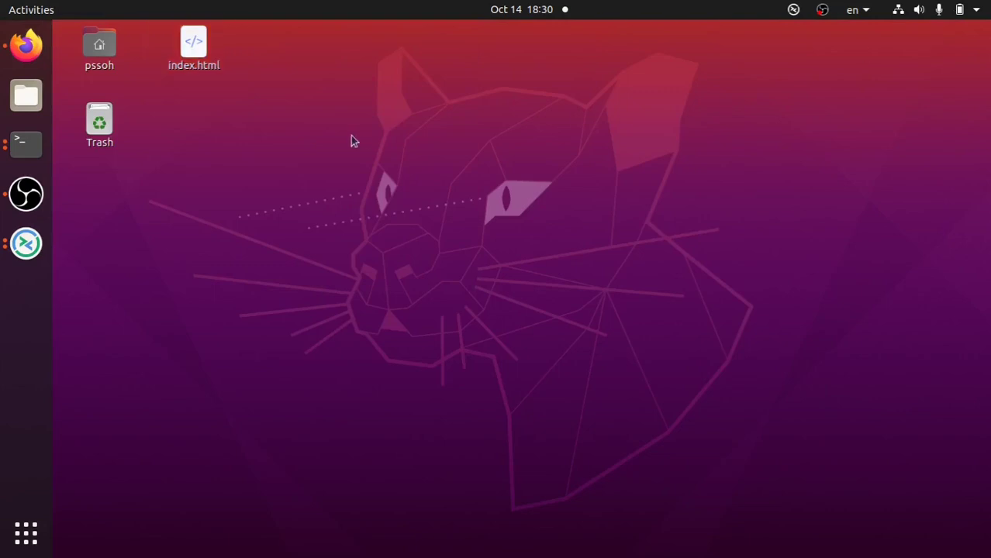
- Choose Text Editor for index.html via Open With Other Application
right_click(183, 56)
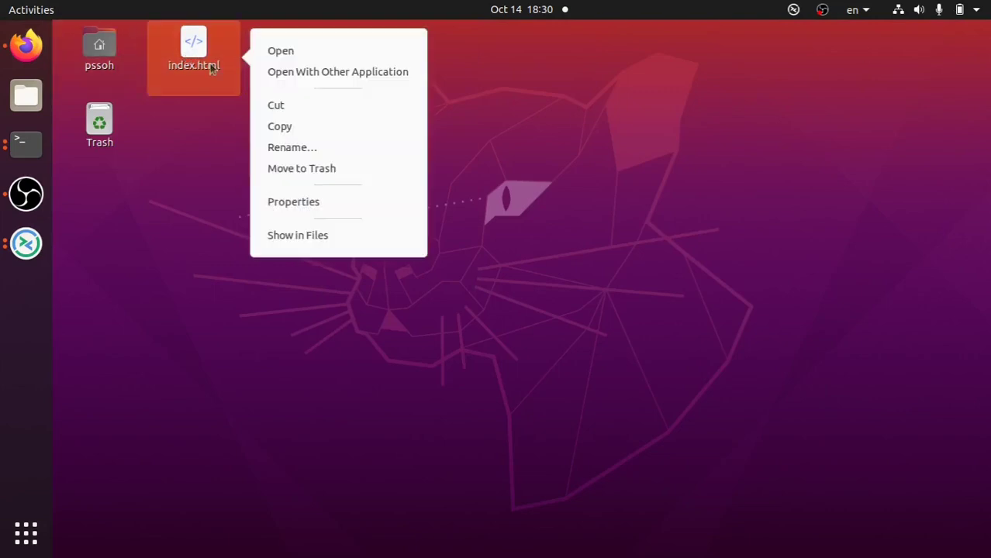
left_click(305, 65)
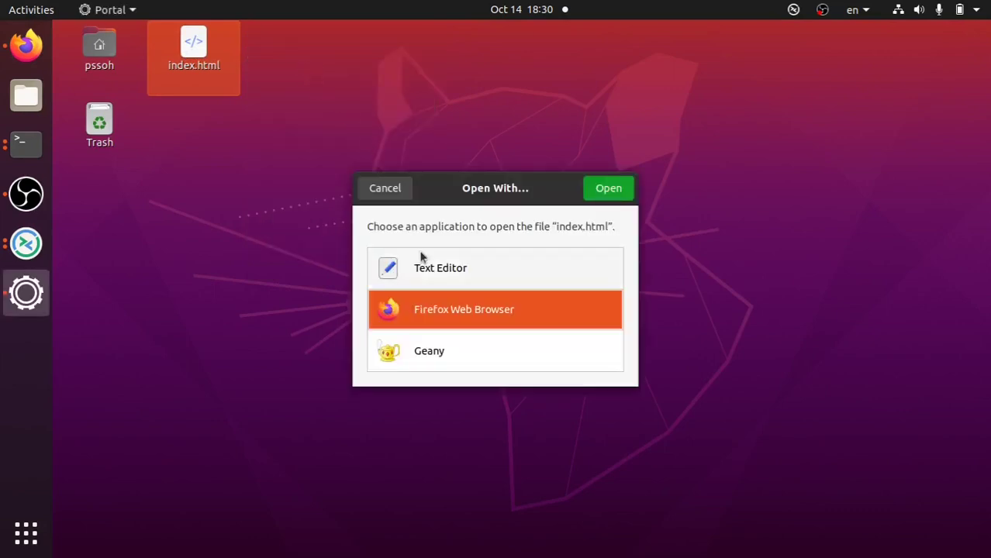
left_click(419, 268)
- Open index.html in Text Editor to view its HTML with the 'PSSOH 2021, Home Servers' heading
left_click(600, 189)
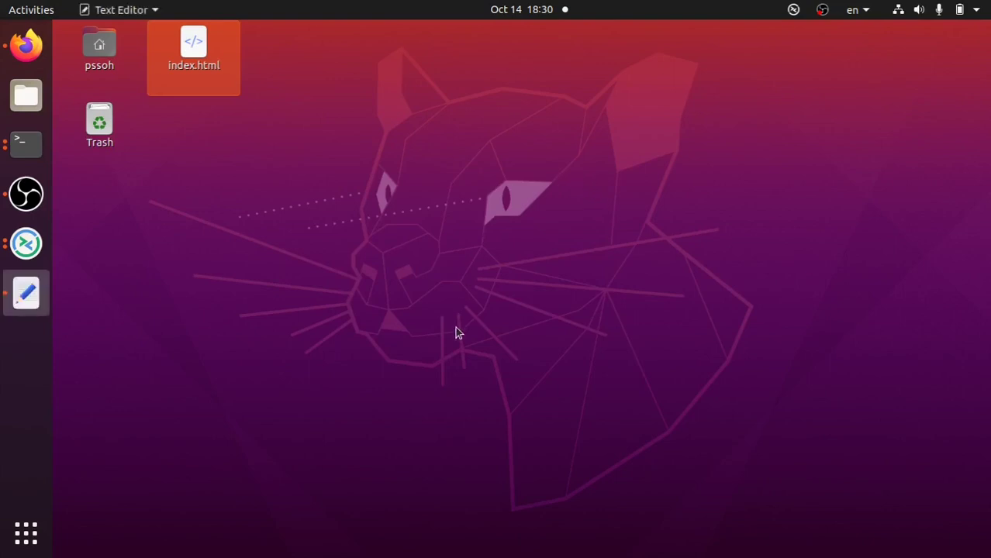
left_click(21, 303)
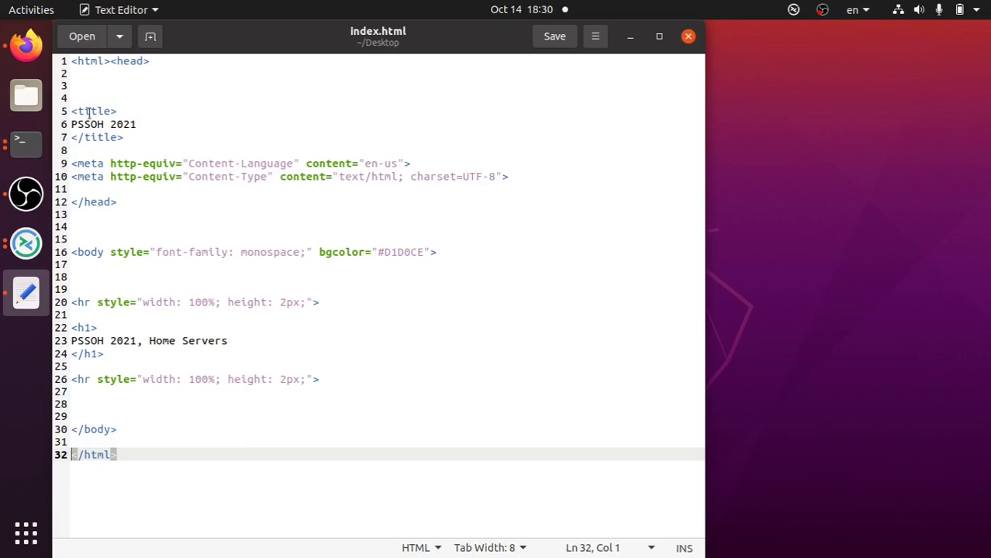
left_click(110, 64)
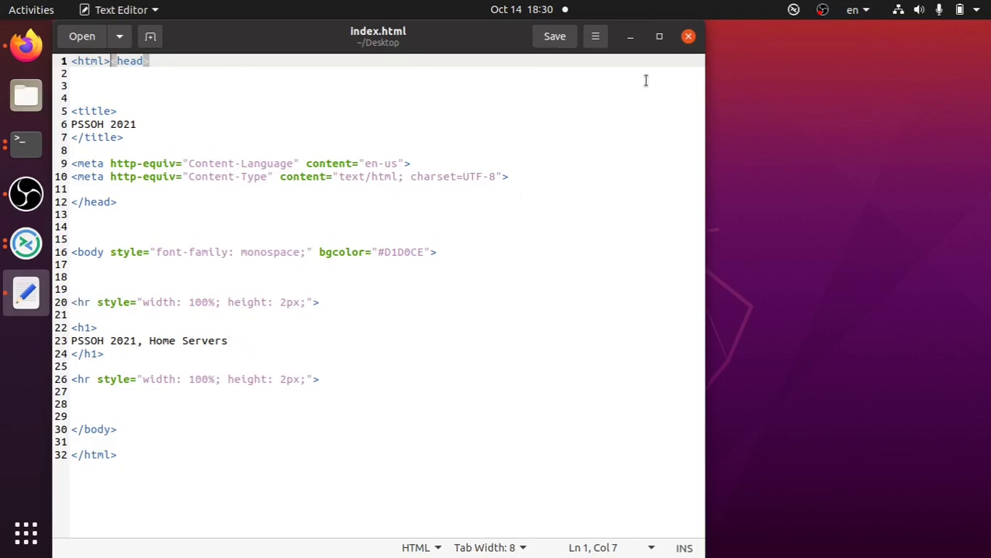
- Close gedit and open the desktop's index.html in Firefox again
left_click(689, 39)
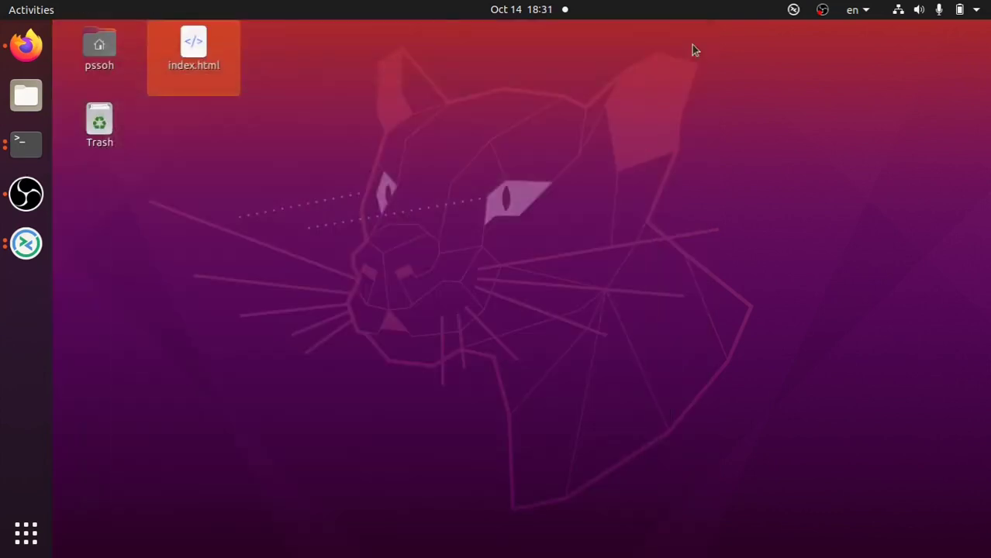
left_click(597, 167)
double_click(219, 62)
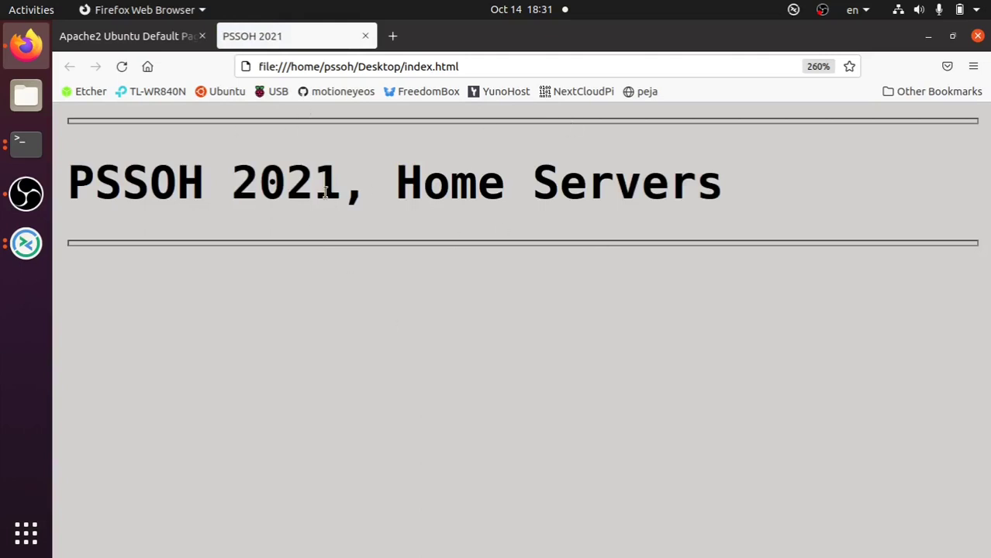
- Keep Firefox open, close the PSSOH 2021 tab and minimize the browser
left_click(977, 37)
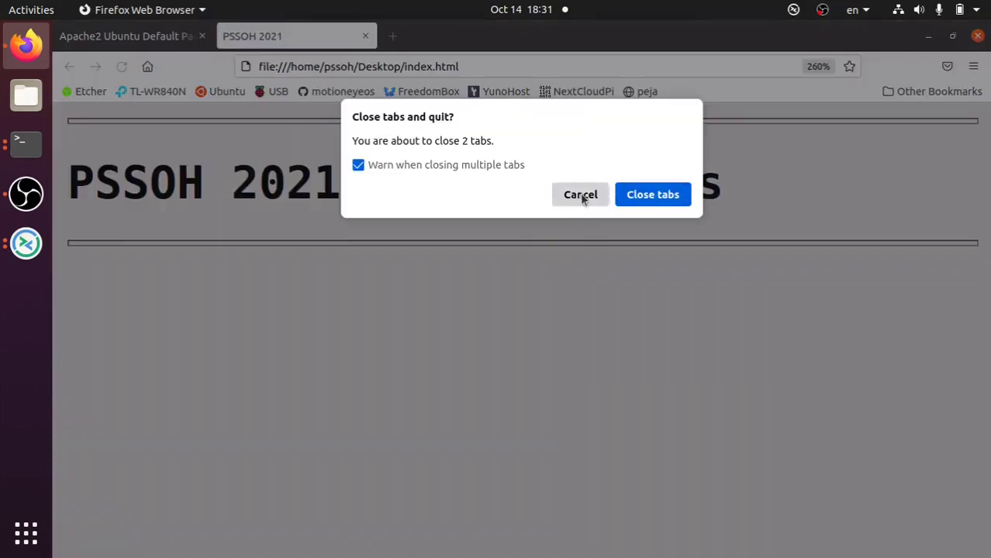
left_click(580, 194)
left_click(365, 36)
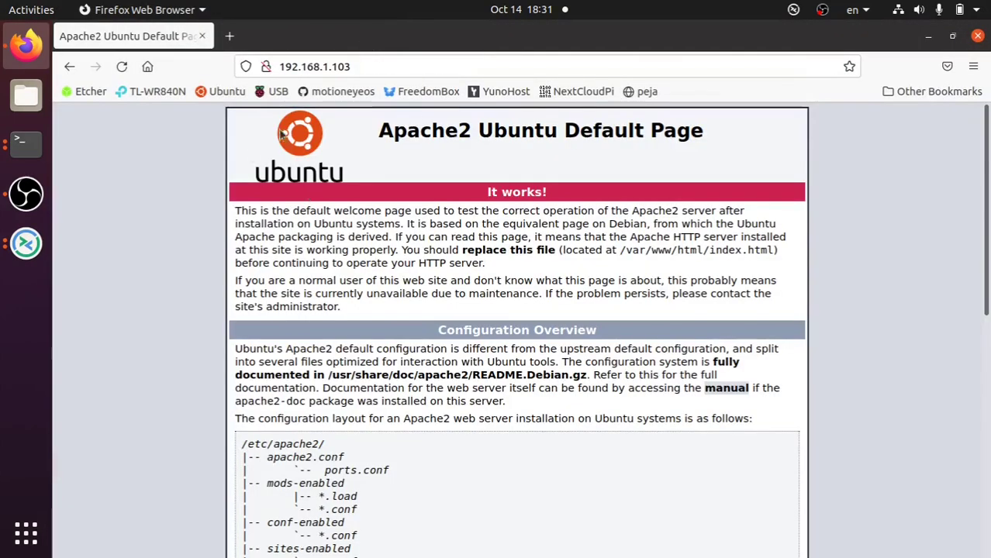
left_click(928, 37)
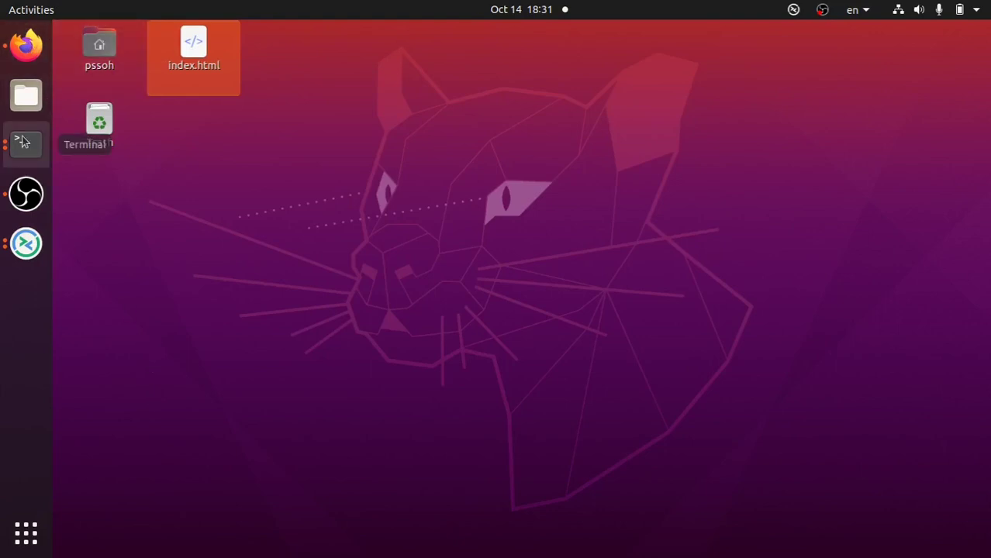
- In Files, connect to ssh://192.168.1.103, logging in as ubuntu with the account password
left_click(28, 97)
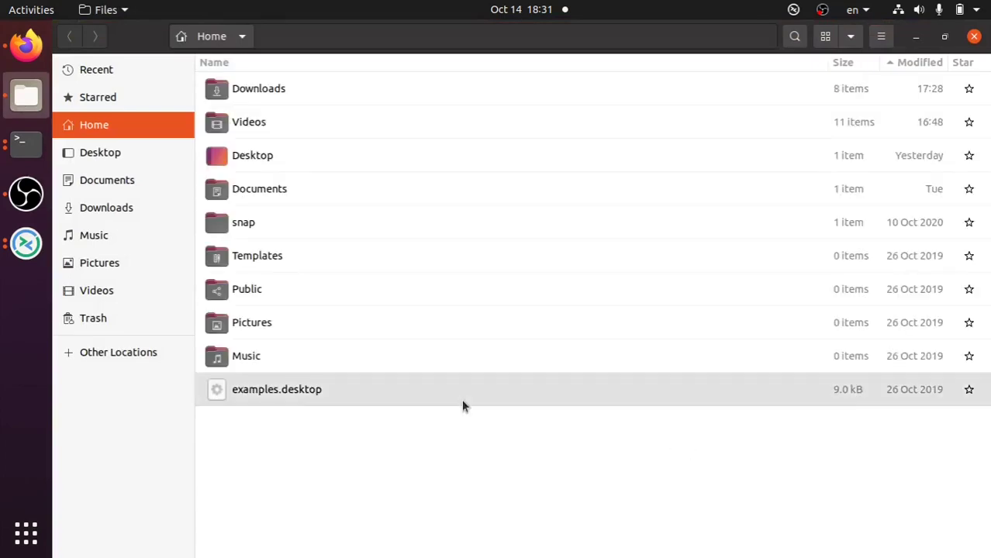
key("ctrl+l")
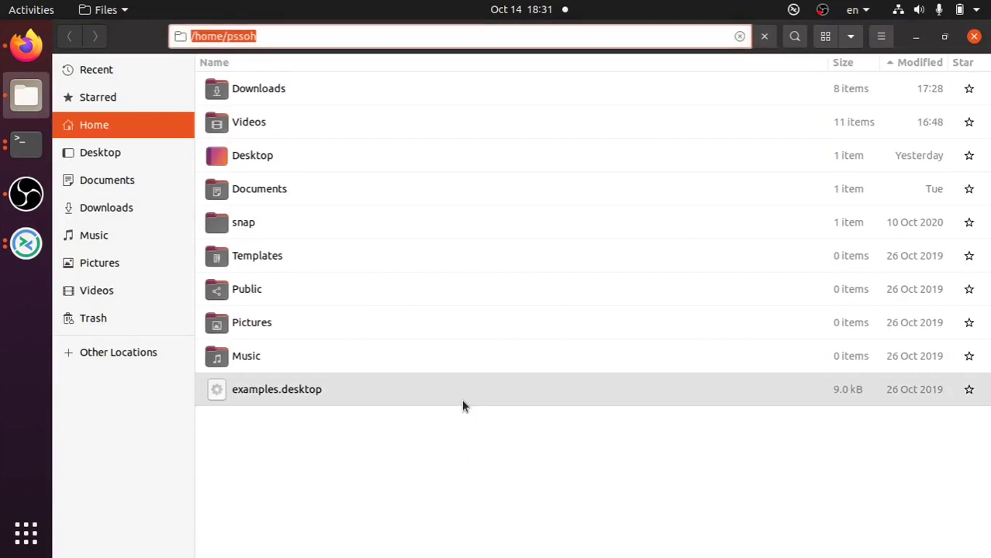
type("ssh://192.16")
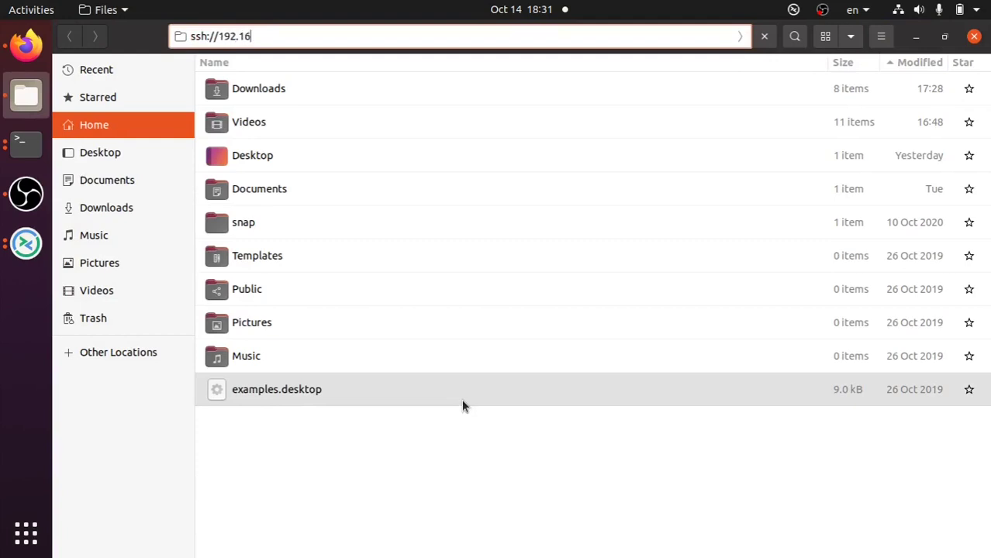
type("8.1.103")
key("Return")
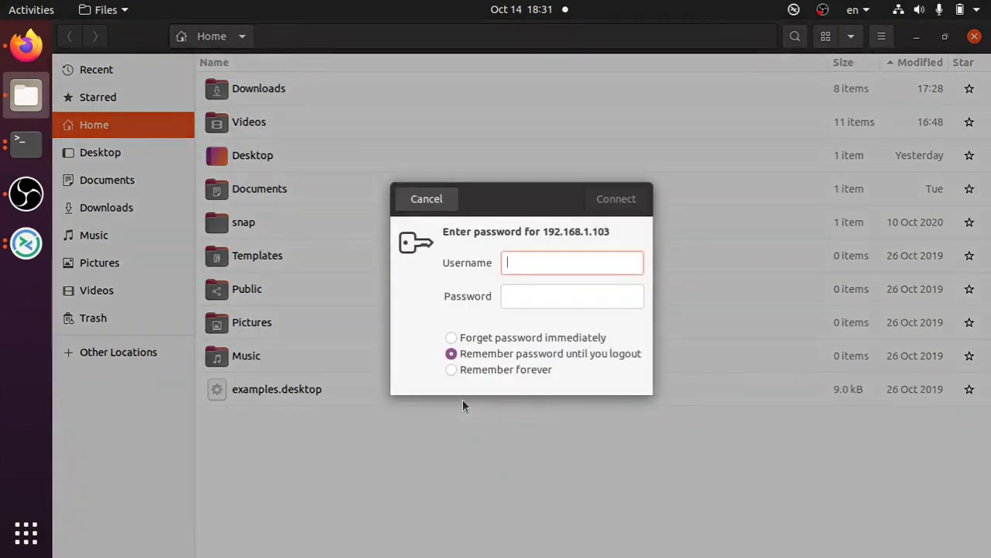
type("ubuntu")
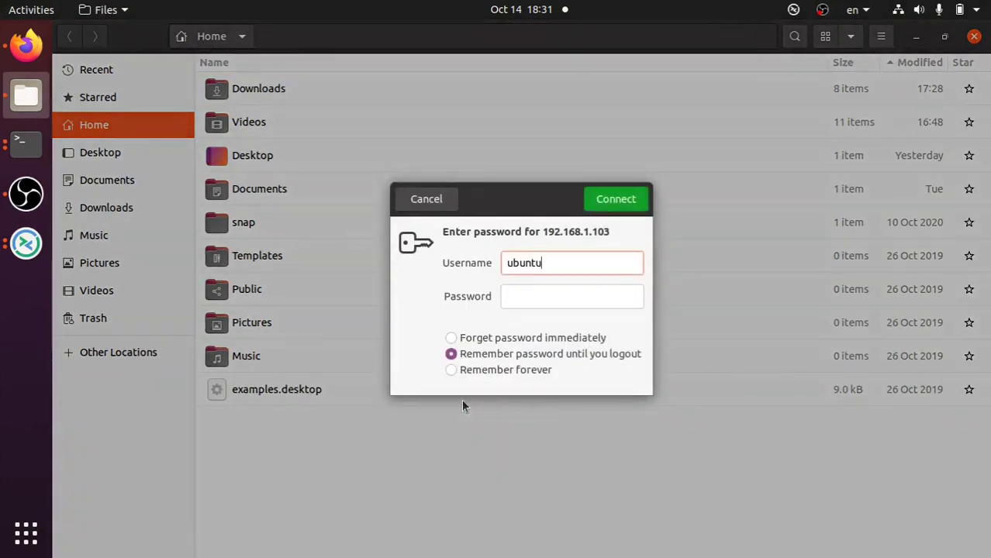
key("Tab")
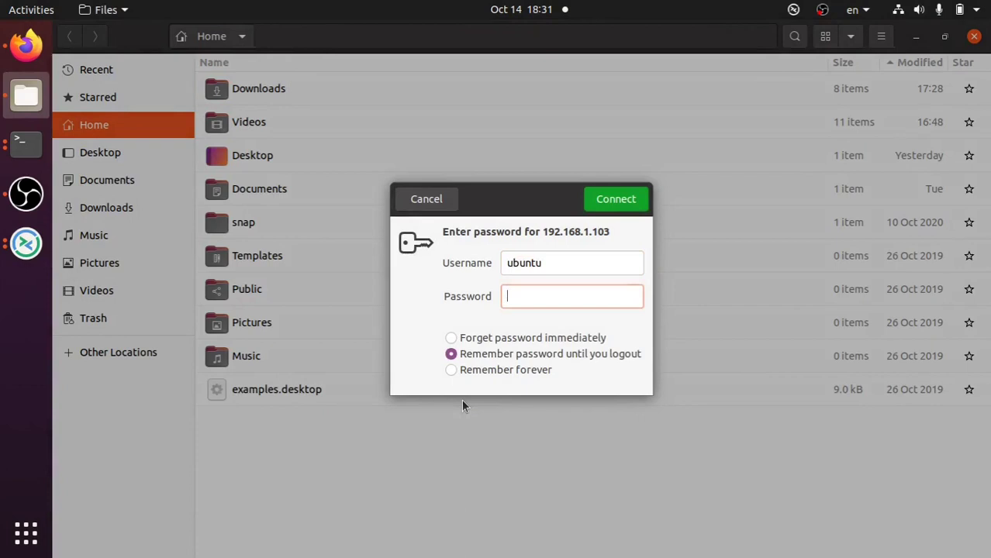
type("********")
key("Return")
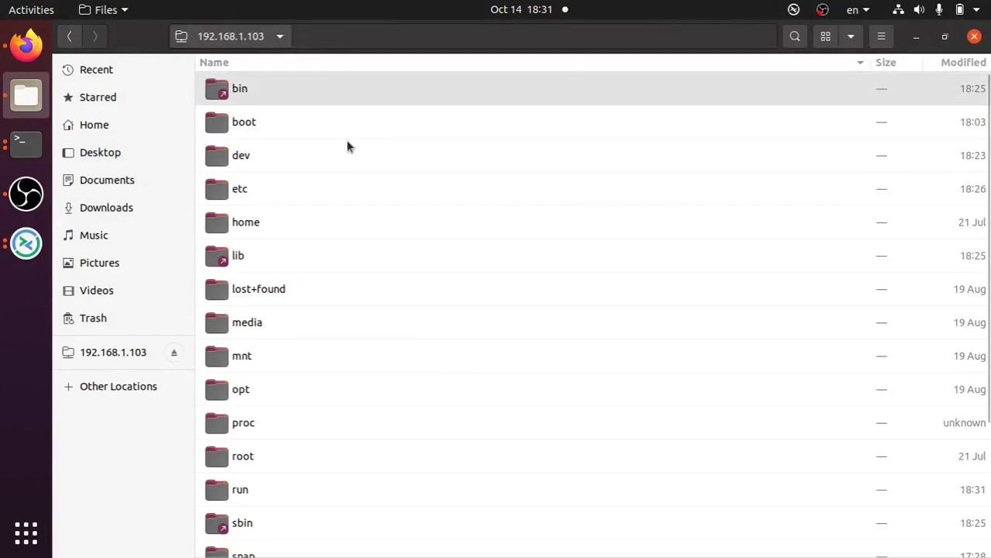
- Browse to the Pi's home/ubuntu folder and open a second Files tab
double_click(376, 225)
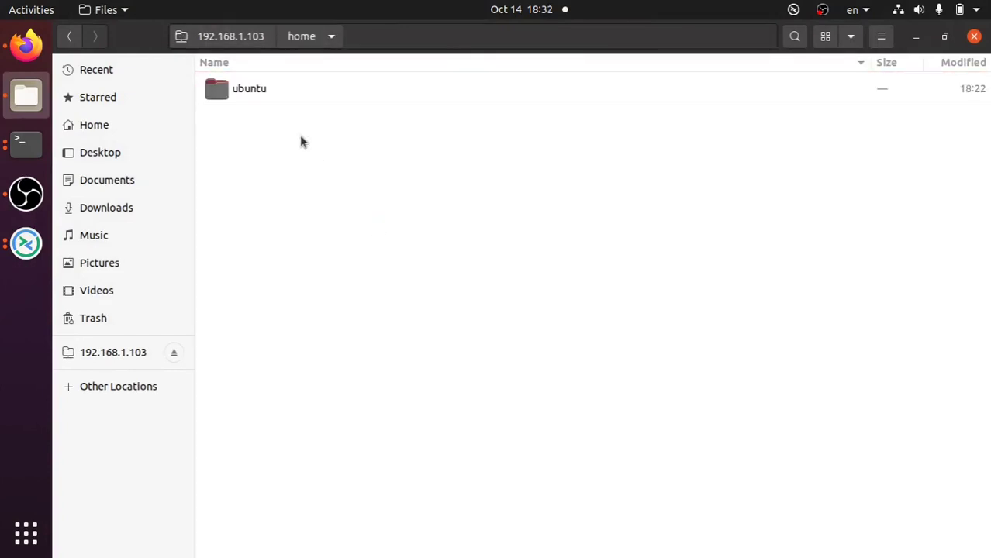
double_click(304, 88)
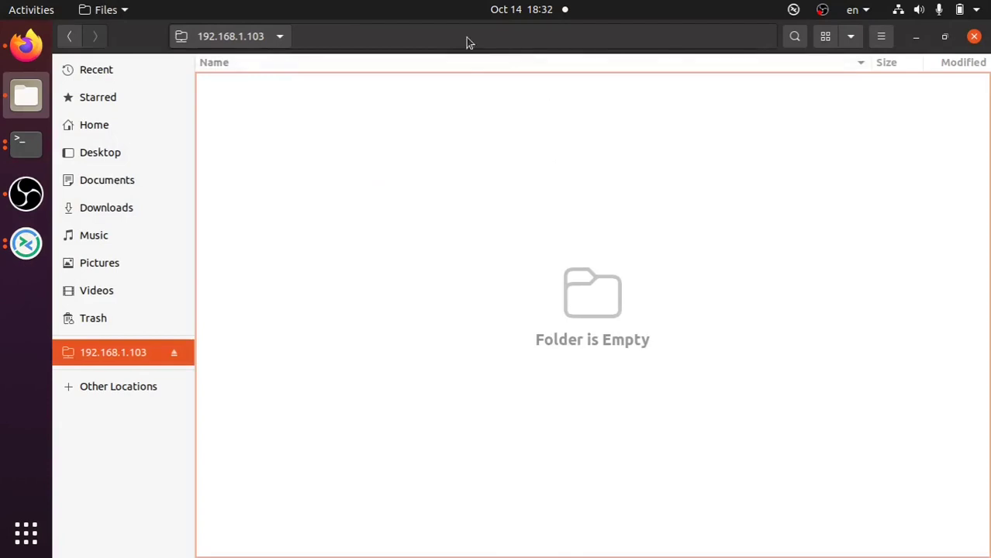
key("ctrl+t")
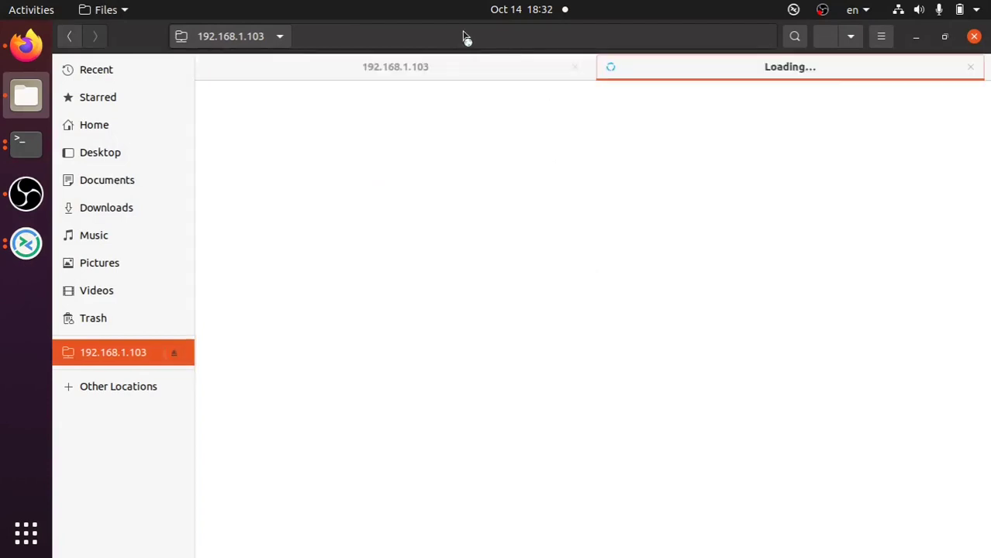
- Copy index.html from the local Desktop and paste it into the Pi's ubuntu folder
left_click(423, 70)
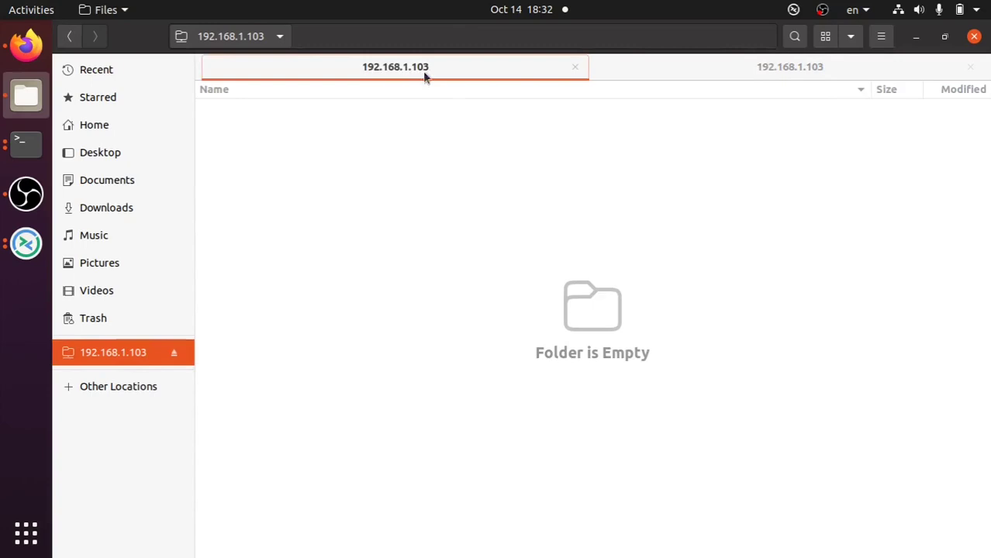
left_click(91, 156)
right_click(243, 109)
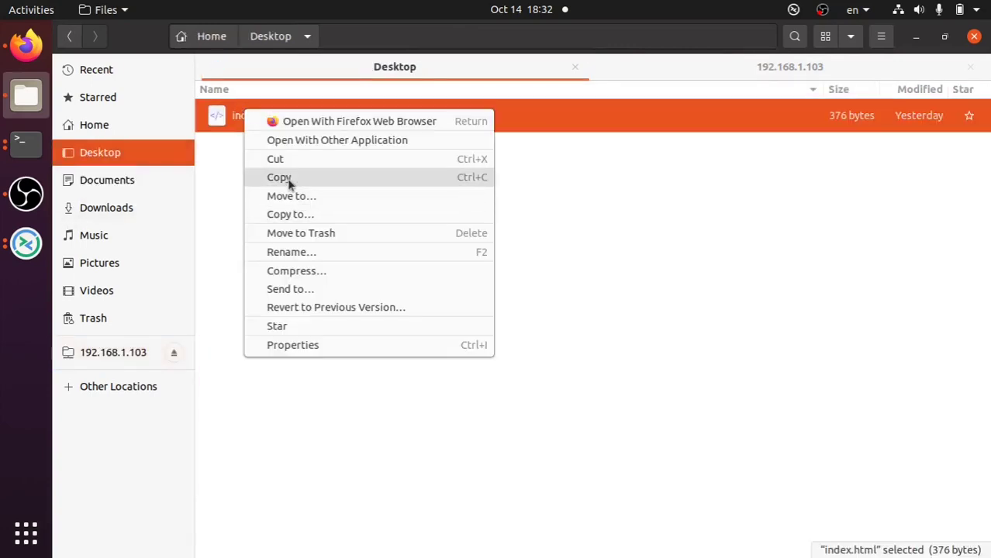
left_click(287, 178)
left_click(696, 68)
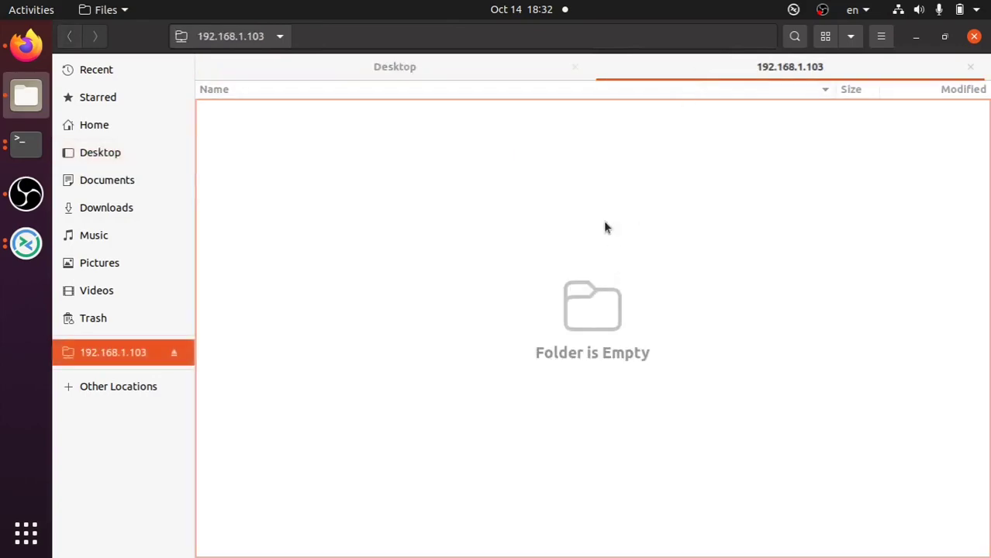
right_click(605, 226)
left_click(635, 261)
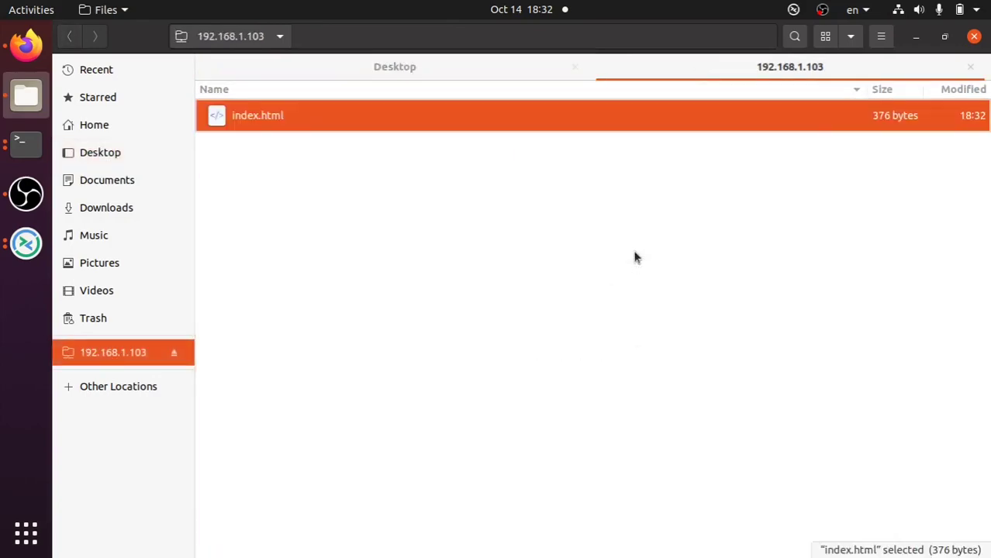
left_click(24, 137)
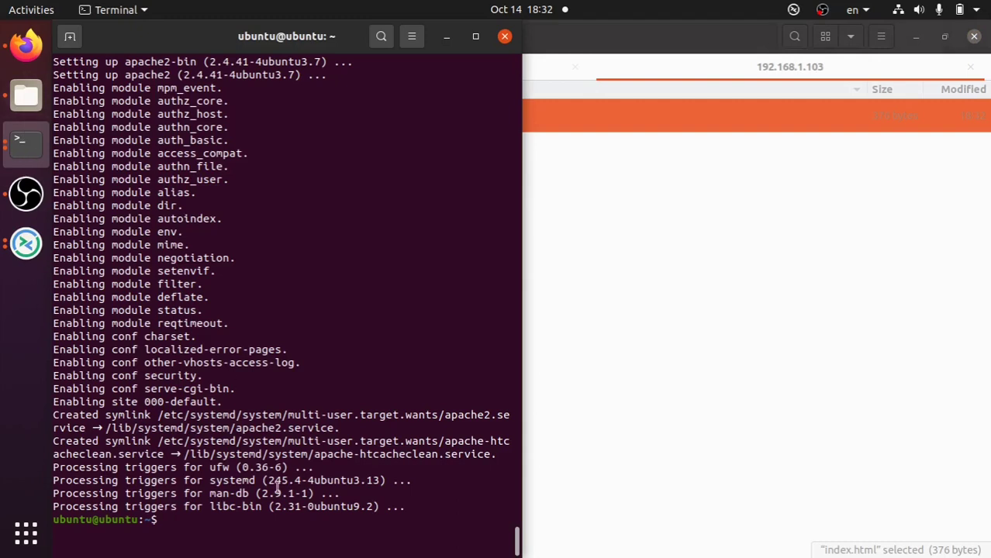
- List the Pi's home folder with ls and reload the Apache default page in Firefox
type("ls")
key("Return")
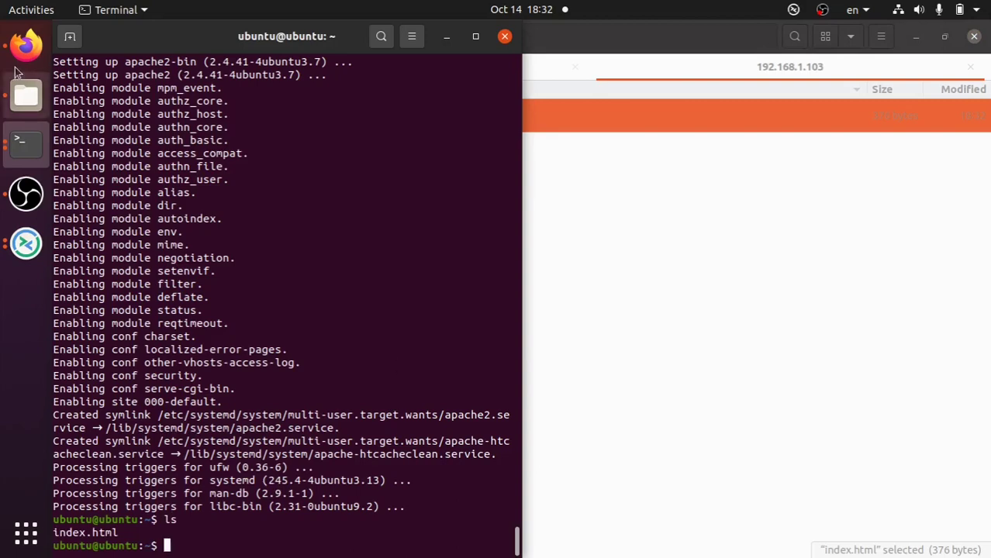
left_click(25, 44)
left_click(122, 67)
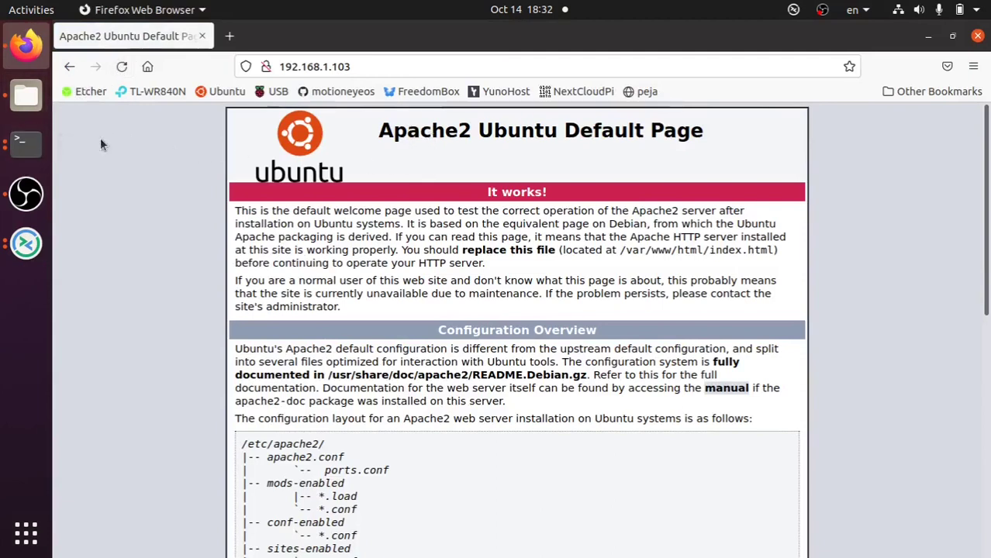
- Change into /var/www/html and list its contents
left_click(26, 152)
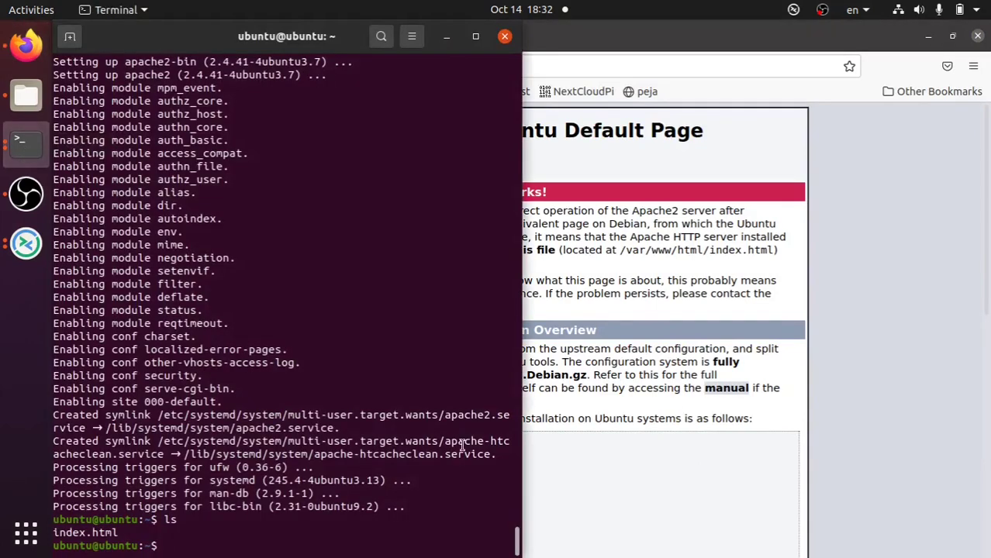
type("cd /var")
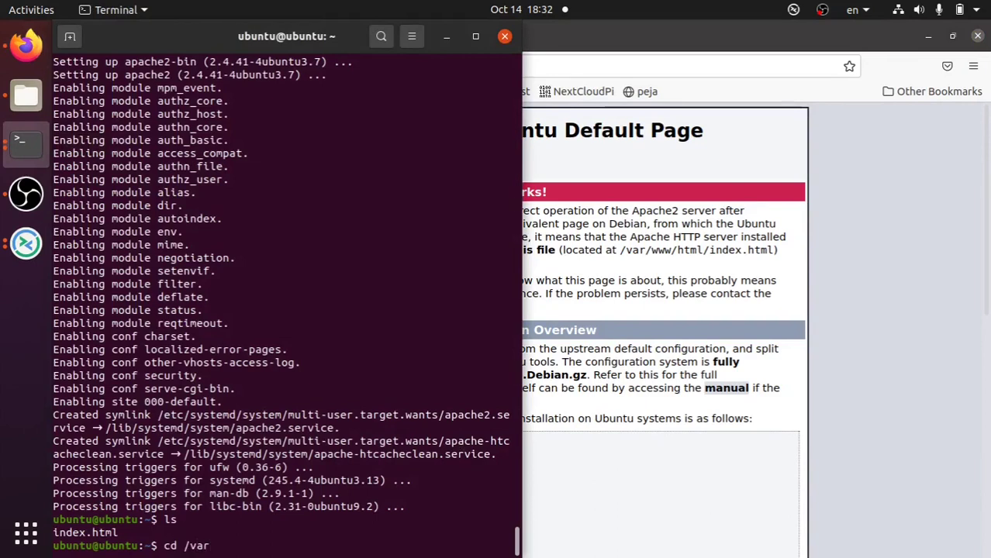
type("/w")
type("ww/html/")
key("Return")
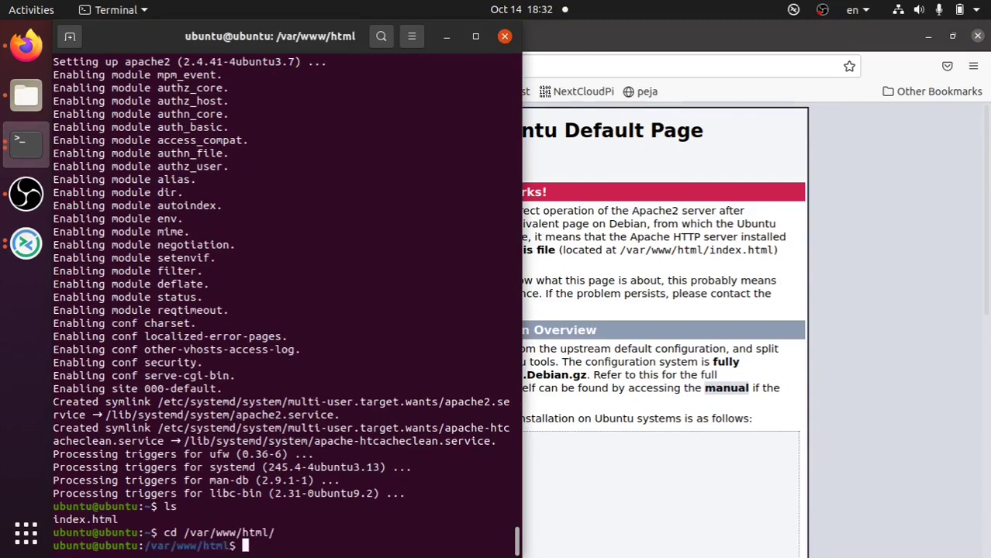
type("ls")
key("Return")
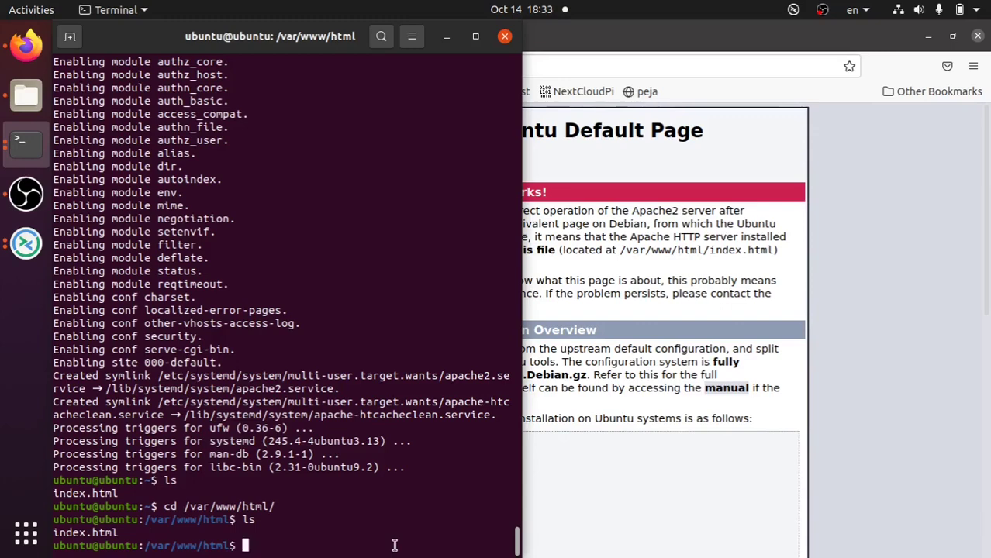
- Rename index.html to index.old, rerunning the mv command with sudo
type("mv index.html ")
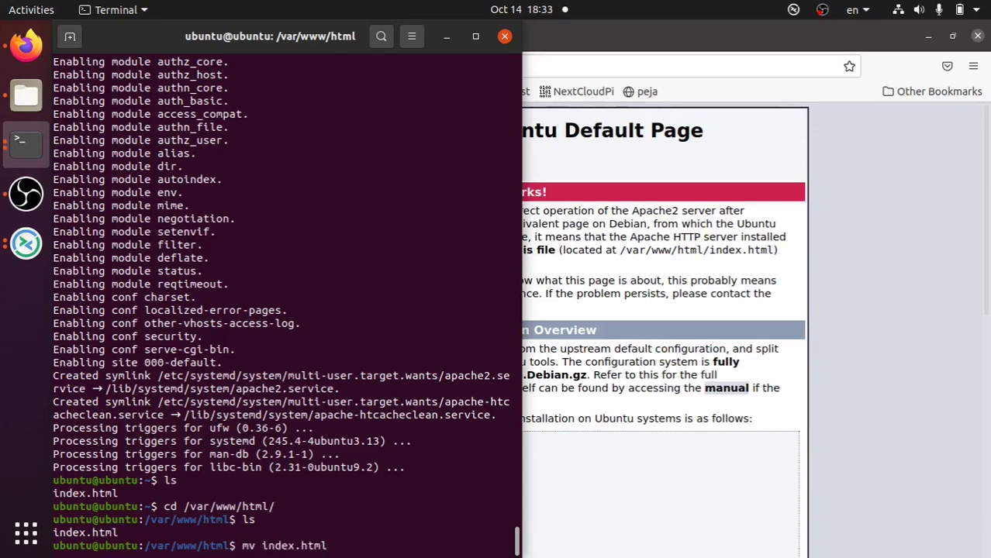
type("index")
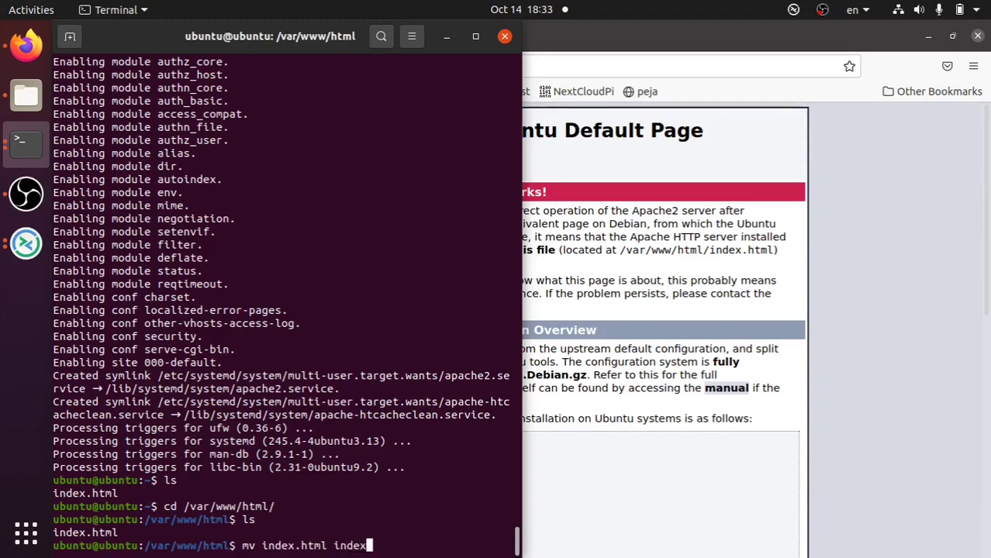
type(".old")
key("Return")
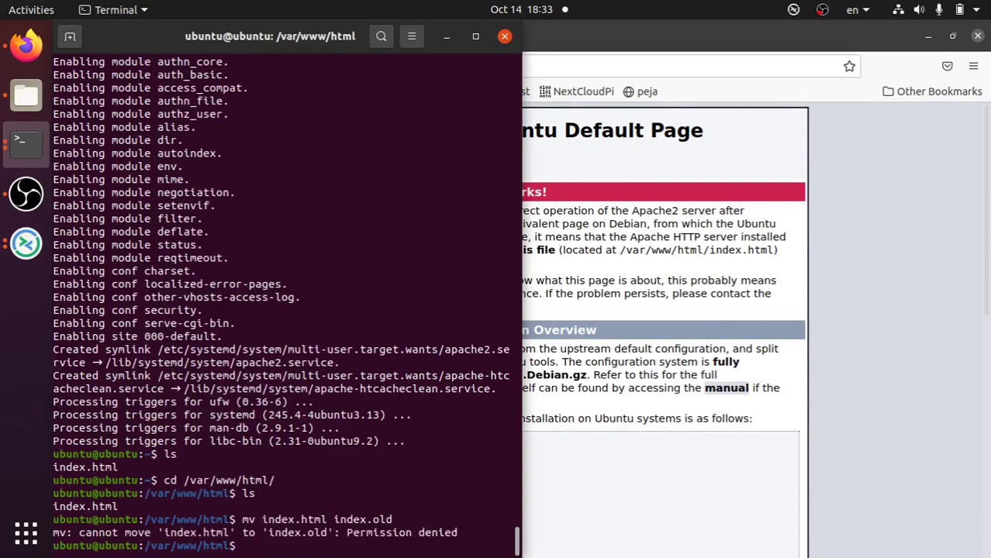
key("Up")
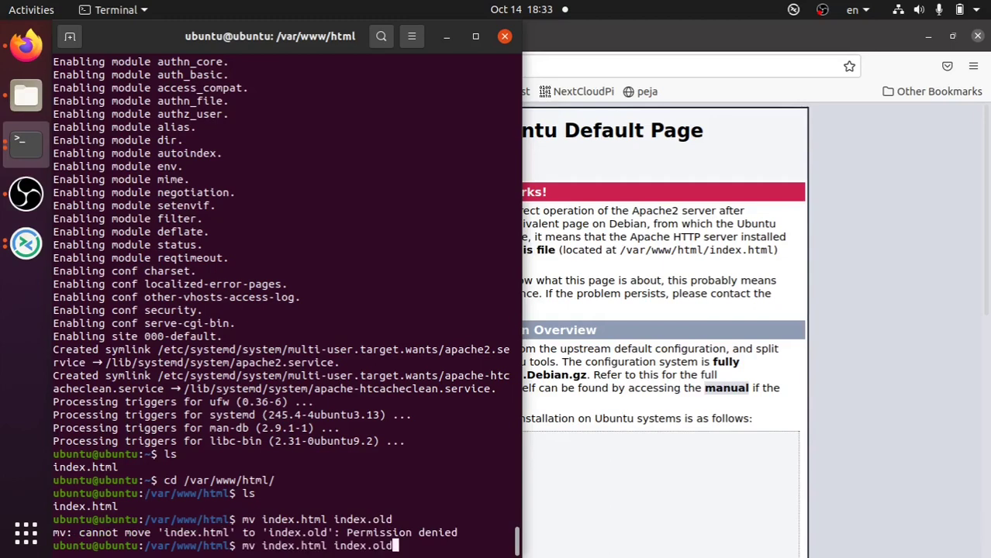
key("Left")
key("Left")
key("Left")
key("Left")
key("Left")
key("Left")
key("Left")
key("Left")
key("Left")
key("Left")
key("Left")
key("Left")
key("Left")
key("Left")
key("Left")
key("Left")
key("Left")
key("Left")
key("Left")
key("Left")
type("su")
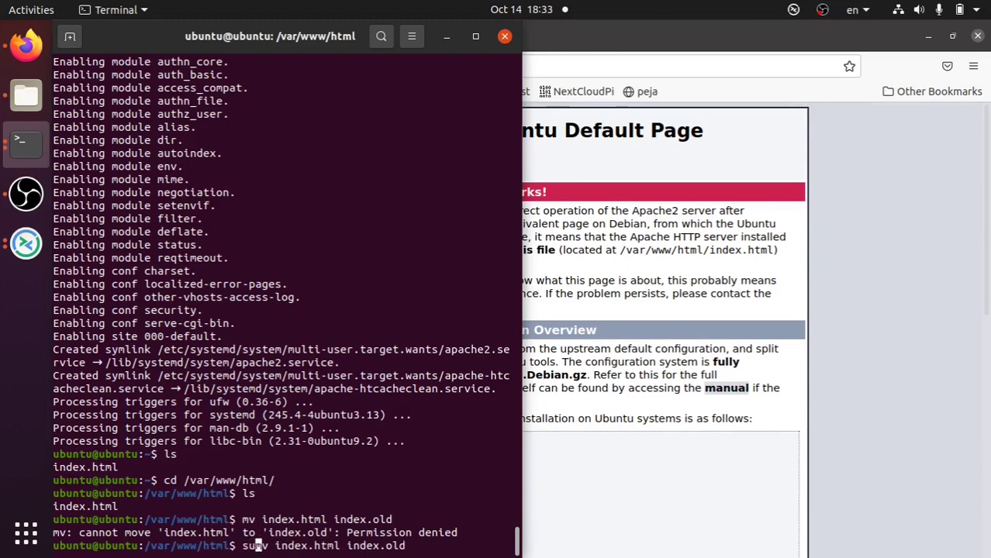
type("do")
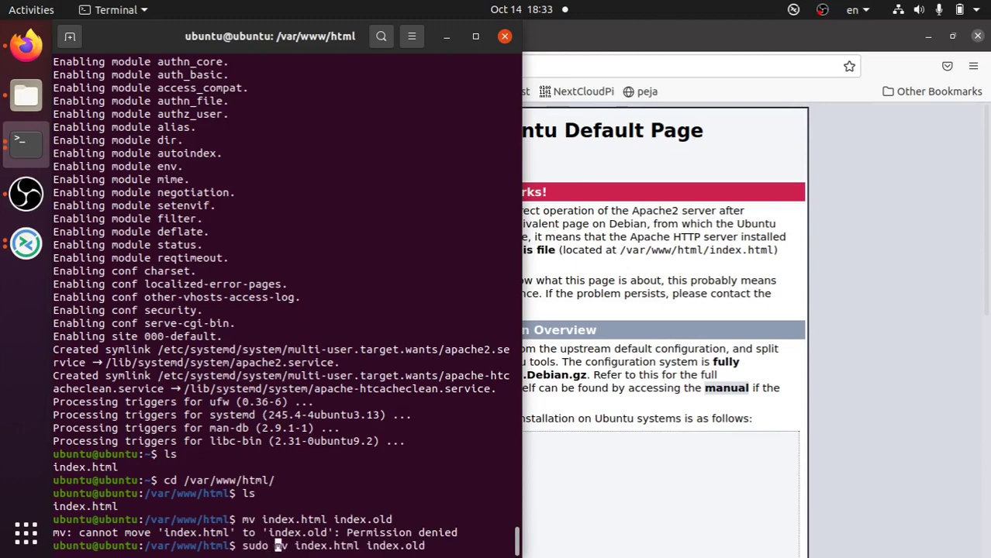
key("Return")
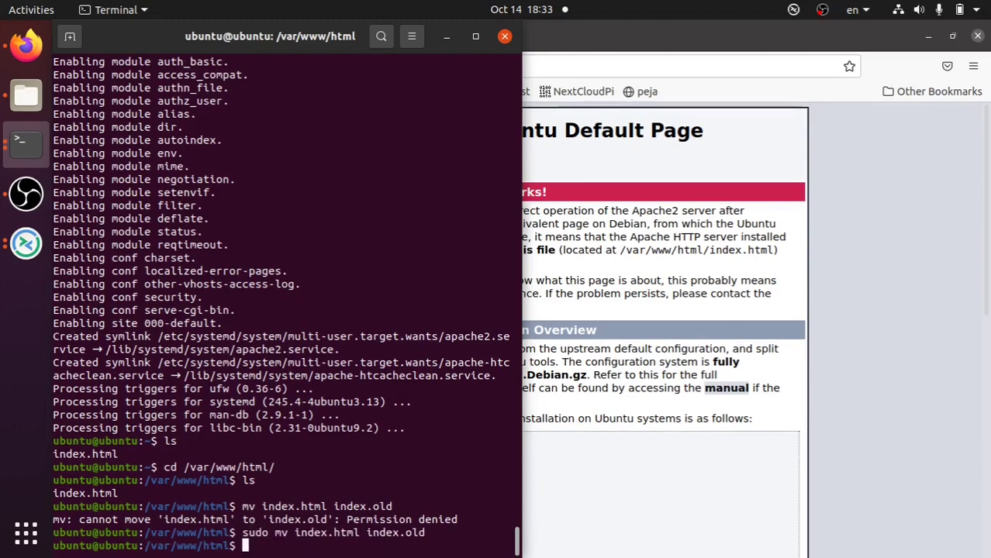
- Confirm the rename with ls and reload the site in Firefox
type("ls")
key("Return")
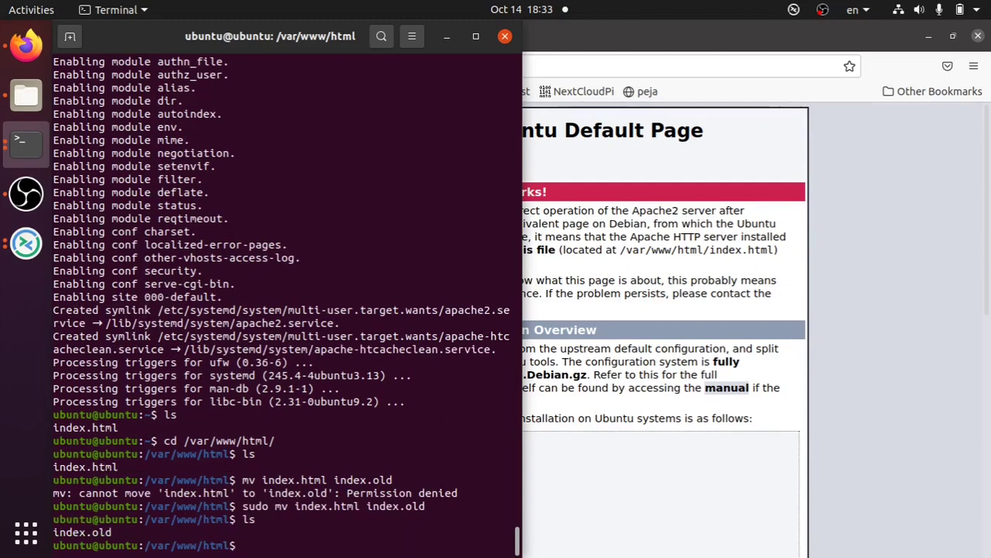
left_click(880, 442)
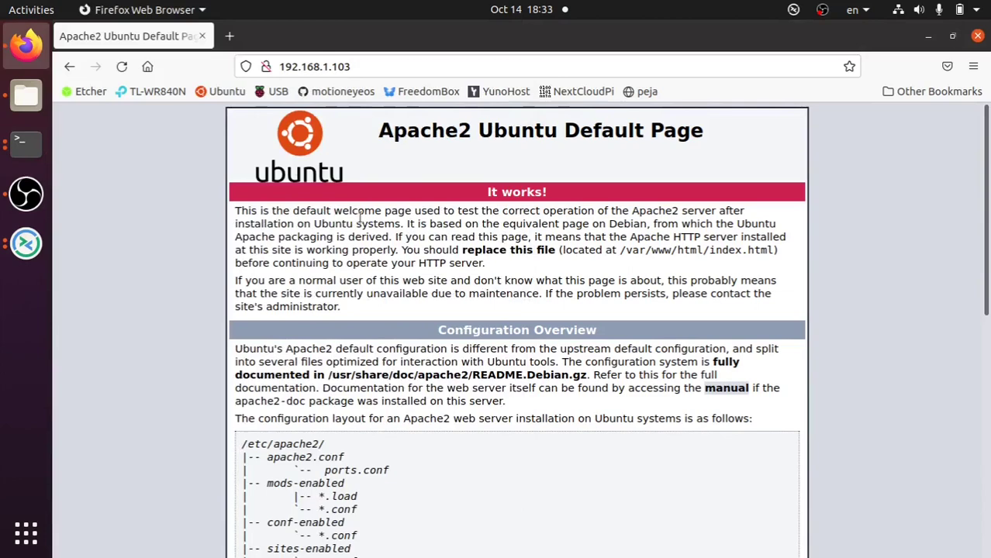
left_click(123, 66)
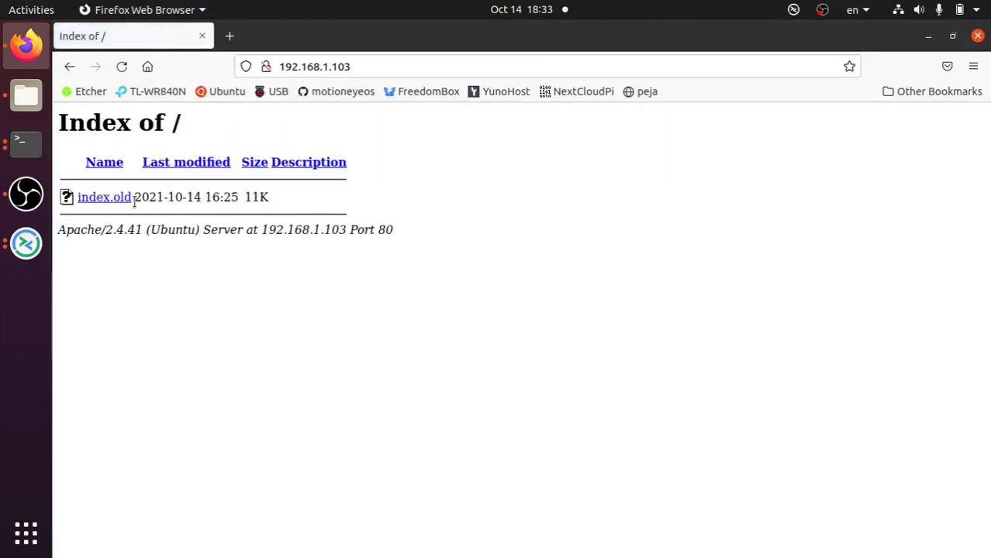